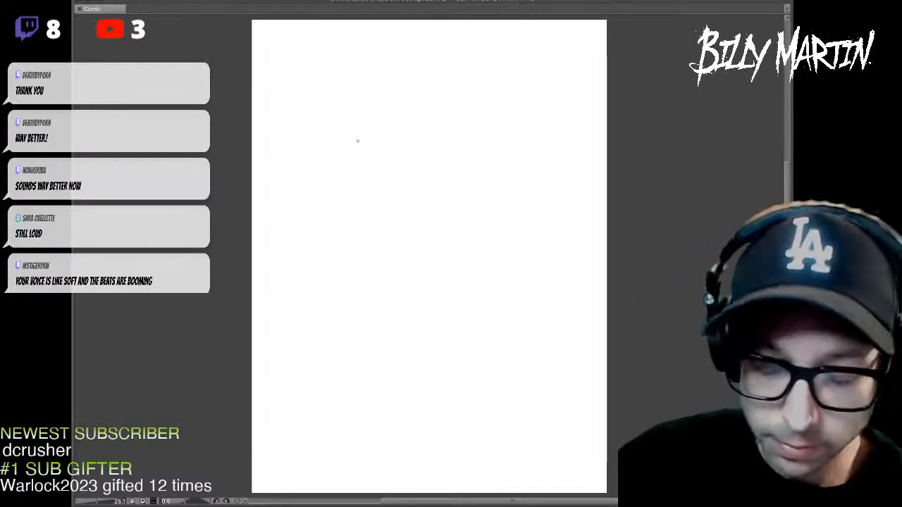
# - Sketch a circular head construction with curved face guidelines and an angular outer contour in the upper half of the page
pyautogui.moveTo(453, 108)
pyautogui.mouseDown()
pyautogui.moveTo(396, 286)
pyautogui.moveTo(496, 134)
pyautogui.moveTo(433, 103)
pyautogui.moveTo(469, 261)
pyautogui.mouseUp()
pyautogui.moveTo(402, 115); pyautogui.dragTo(454, 303)
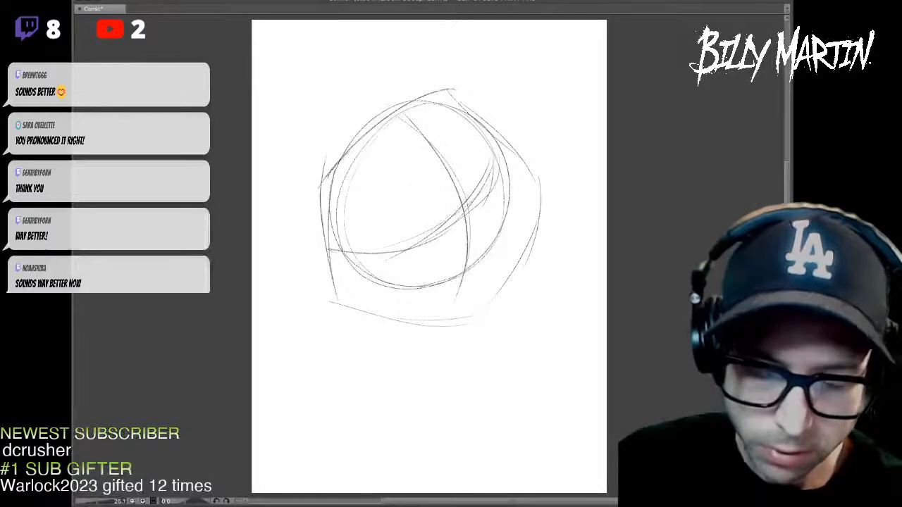
pyautogui.moveTo(322, 185); pyautogui.dragTo(455, 89)
pyautogui.moveTo(491, 132)
pyautogui.mouseDown()
pyautogui.moveTo(545, 188)
pyautogui.moveTo(550, 212)
pyautogui.moveTo(545, 200)
pyautogui.moveTo(486, 320)
pyautogui.mouseUp()
pyautogui.moveTo(330, 305); pyautogui.dragTo(494, 316)
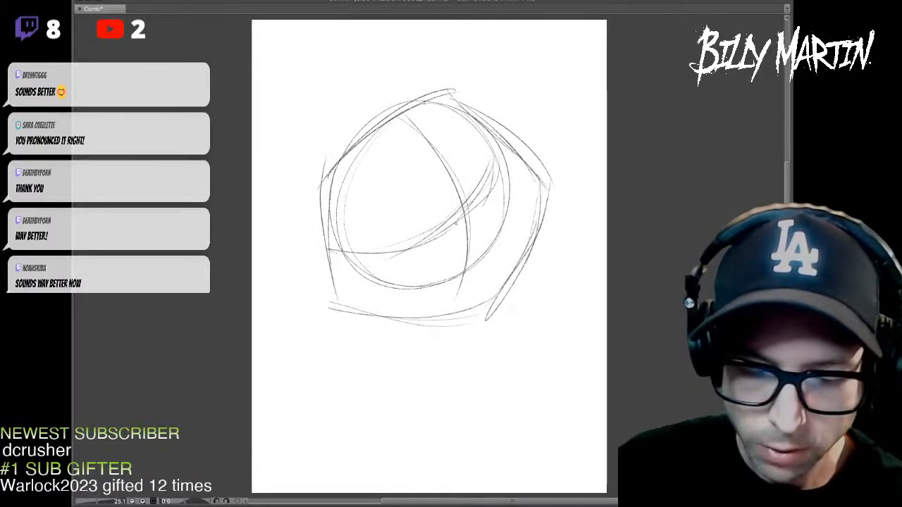
# - Rough in a short muzzle and triangular nose on the right side of the head and reinforce the surrounding head contour
pyautogui.moveTo(512, 195); pyautogui.dragTo(516, 233)
pyautogui.moveTo(453, 257); pyautogui.dragTo(521, 233)
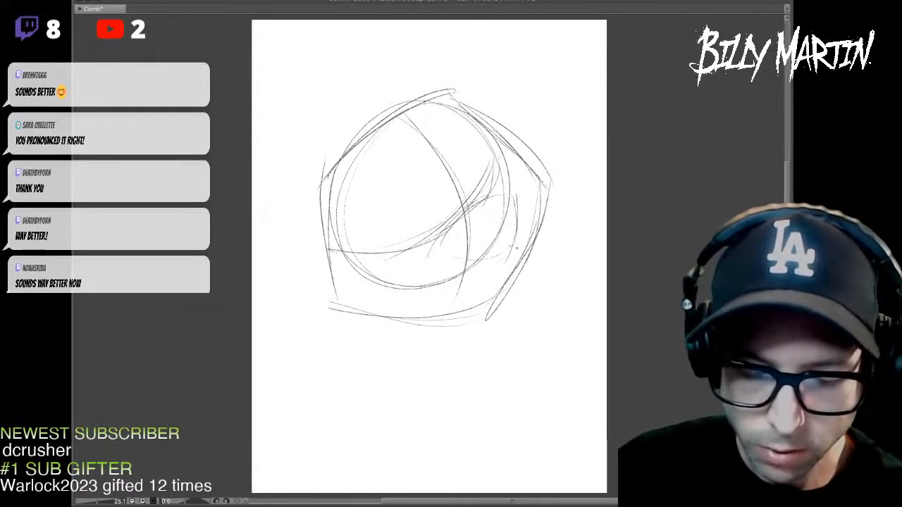
pyautogui.moveTo(473, 206); pyautogui.dragTo(509, 255)
pyautogui.moveTo(474, 225); pyautogui.dragTo(497, 226)
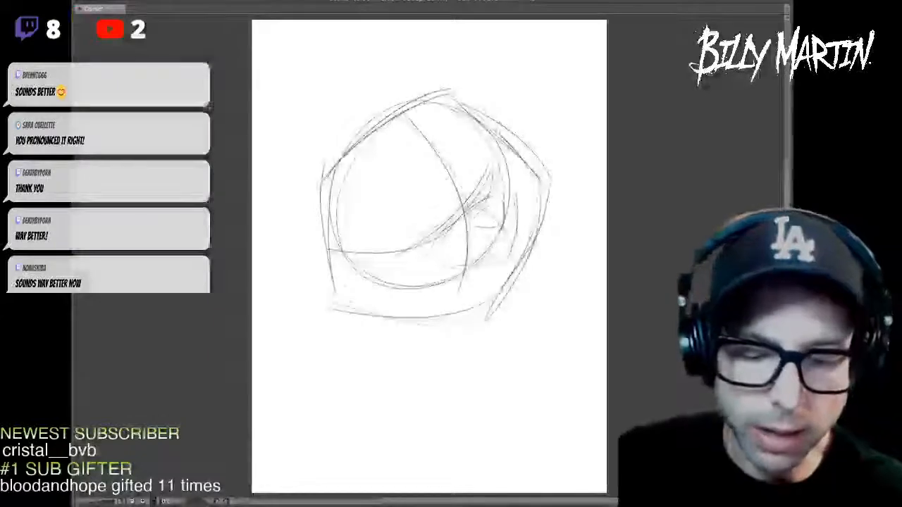
pyautogui.moveTo(340, 162); pyautogui.dragTo(340, 303)
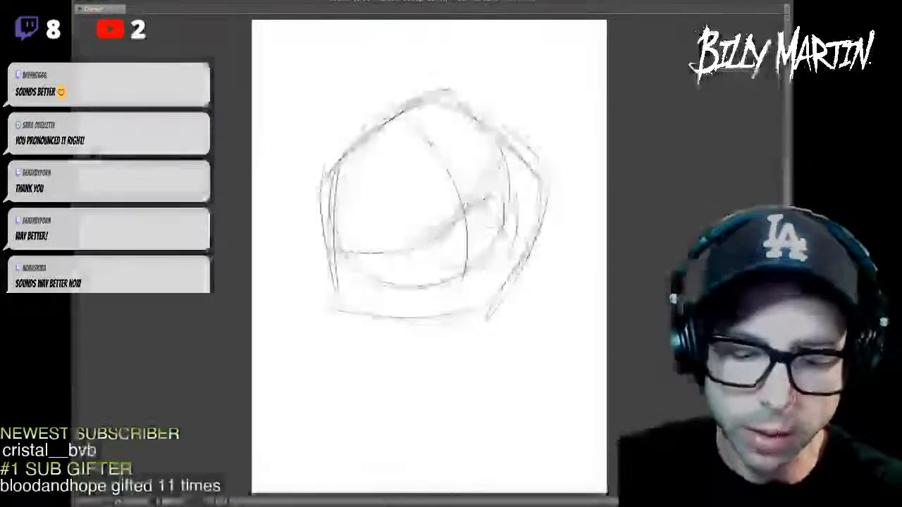
pyautogui.moveTo(451, 104); pyautogui.dragTo(518, 157)
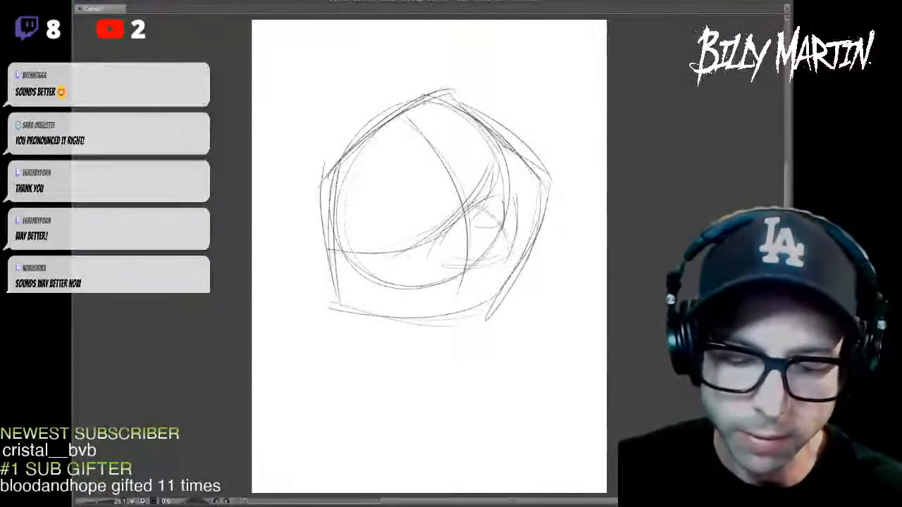
pyautogui.moveTo(516, 191); pyautogui.dragTo(516, 231)
pyautogui.moveTo(489, 200); pyautogui.dragTo(443, 236)
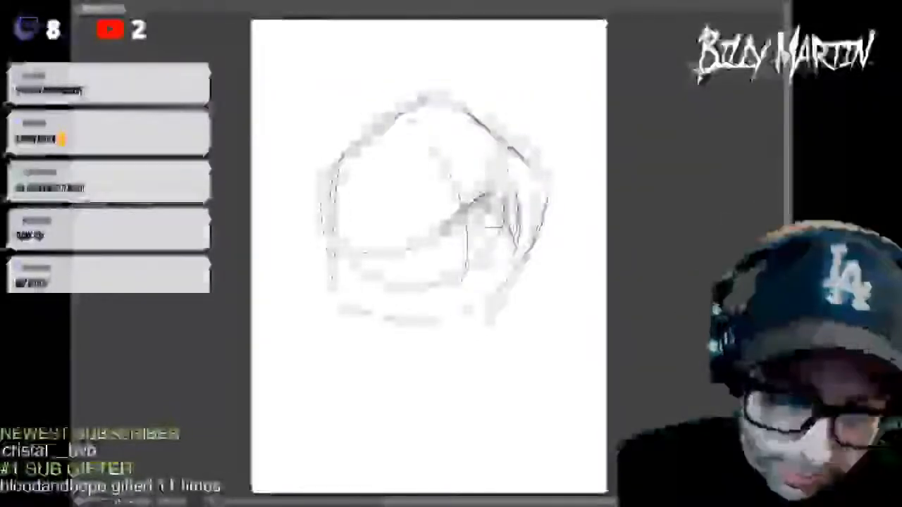
# - Draw two oval eyes with a socket around the far one, then define the snout and the open, smiling mouth
pyautogui.moveTo(459, 125)
pyautogui.mouseDown()
pyautogui.moveTo(462, 166)
pyautogui.moveTo(472, 179)
pyautogui.mouseUp()
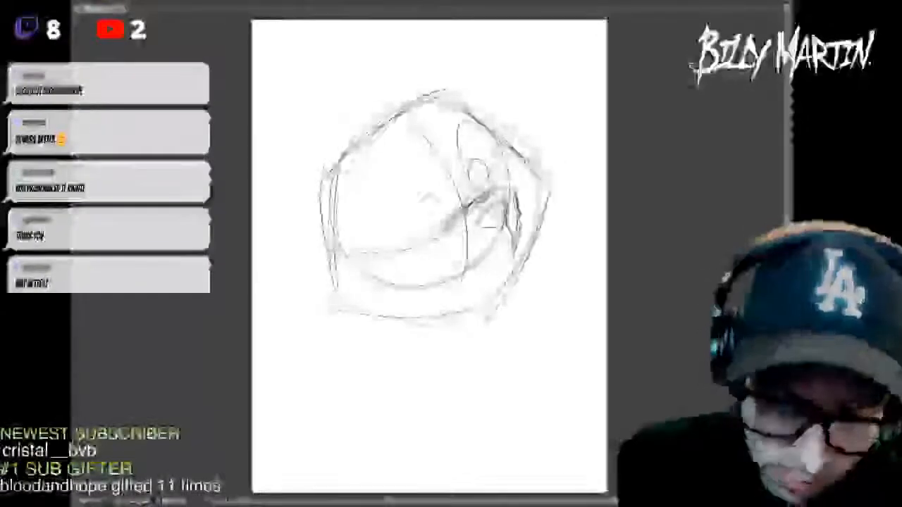
pyautogui.moveTo(421, 201); pyautogui.dragTo(428, 196)
pyautogui.moveTo(458, 150); pyautogui.dragTo(486, 191)
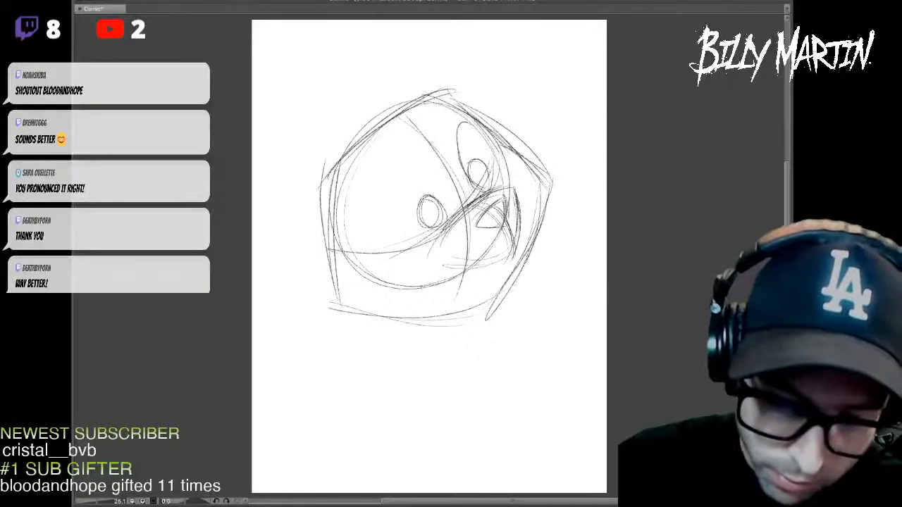
pyautogui.moveTo(452, 219); pyautogui.dragTo(514, 186)
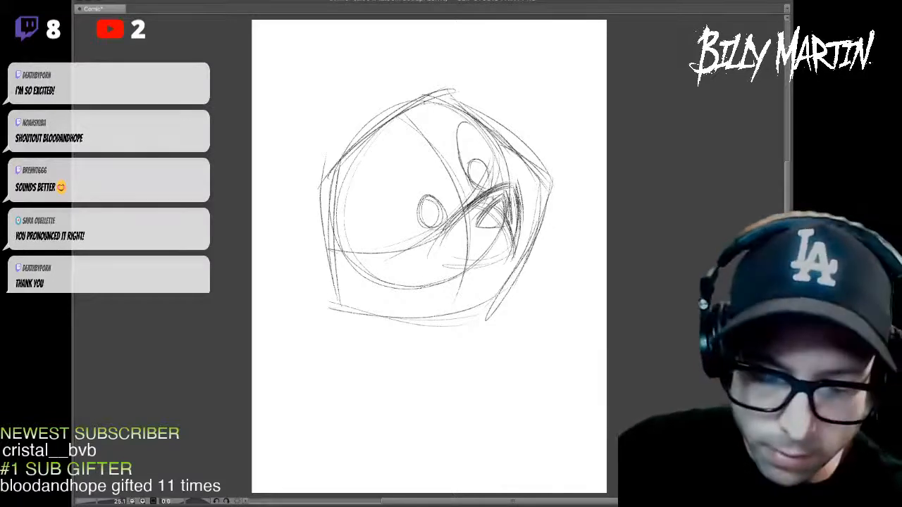
pyautogui.moveTo(452, 258)
pyautogui.mouseDown()
pyautogui.moveTo(418, 259)
pyautogui.moveTo(439, 268)
pyautogui.mouseUp()
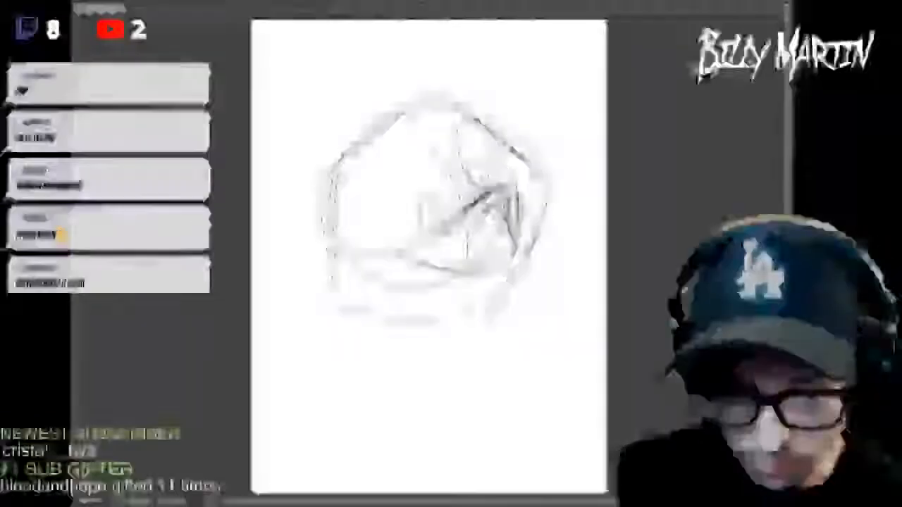
pyautogui.moveTo(459, 124); pyautogui.dragTo(469, 173)
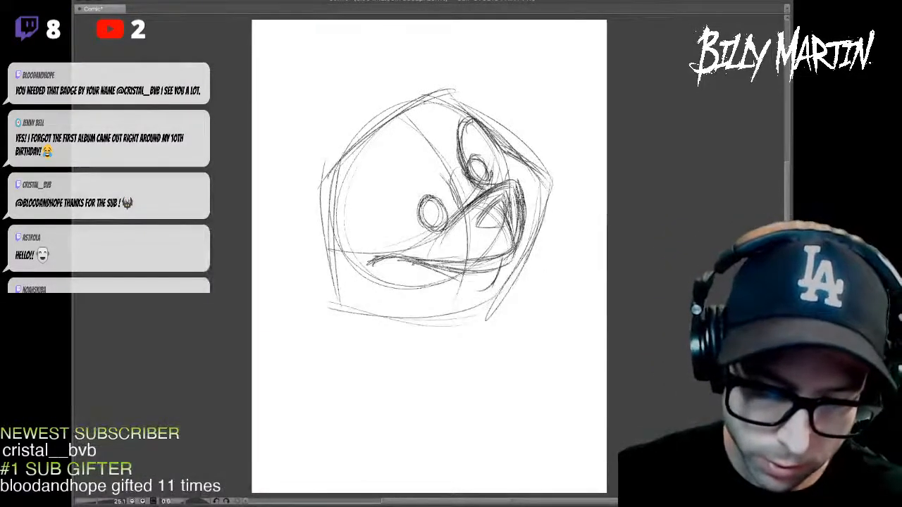
pyautogui.moveTo(496, 258); pyautogui.dragTo(493, 284)
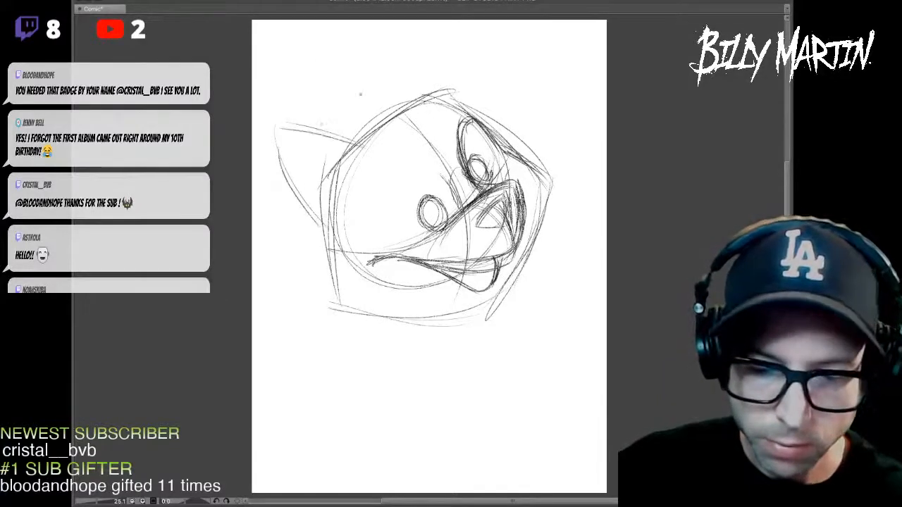
# - Draw the pointed ears on top of the head, with the right ear rising near the crown
pyautogui.moveTo(418, 46); pyautogui.dragTo(409, 100)
pyautogui.moveTo(426, 44); pyautogui.dragTo(478, 106)
pyautogui.moveTo(417, 48); pyautogui.dragTo(407, 104)
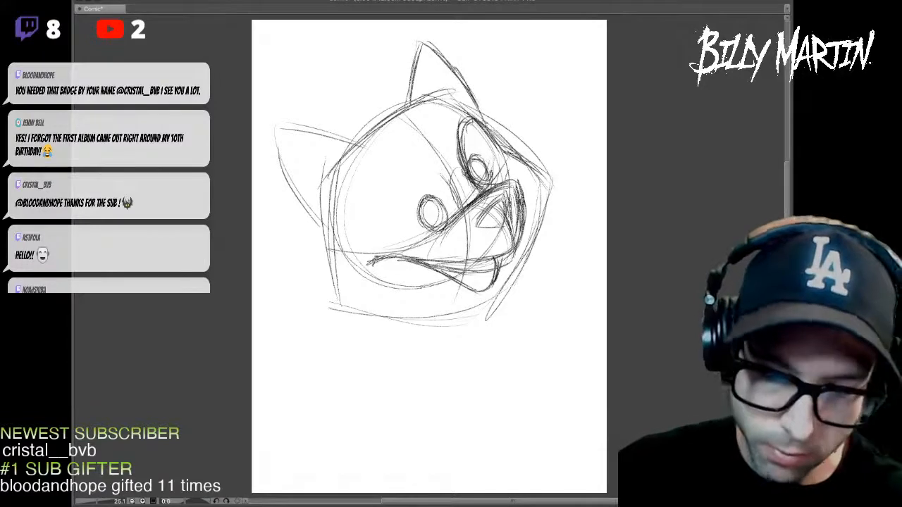
# - Strengthen the forehead and cheek contours on both sides and round off the jawline under the mouth
pyautogui.moveTo(485, 122); pyautogui.dragTo(551, 176)
pyautogui.moveTo(505, 148); pyautogui.dragTo(558, 179)
pyautogui.moveTo(486, 112); pyautogui.dragTo(554, 192)
pyautogui.moveTo(533, 156); pyautogui.dragTo(558, 253)
pyautogui.moveTo(324, 206); pyautogui.dragTo(365, 330)
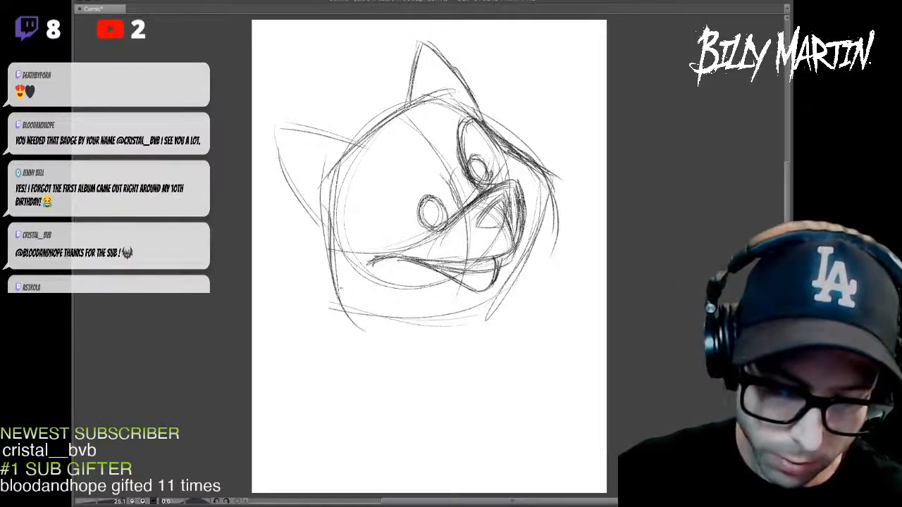
pyautogui.moveTo(494, 309); pyautogui.dragTo(425, 328)
pyautogui.moveTo(540, 199)
pyautogui.mouseDown()
pyautogui.moveTo(517, 305)
pyautogui.moveTo(497, 322)
pyautogui.mouseUp()
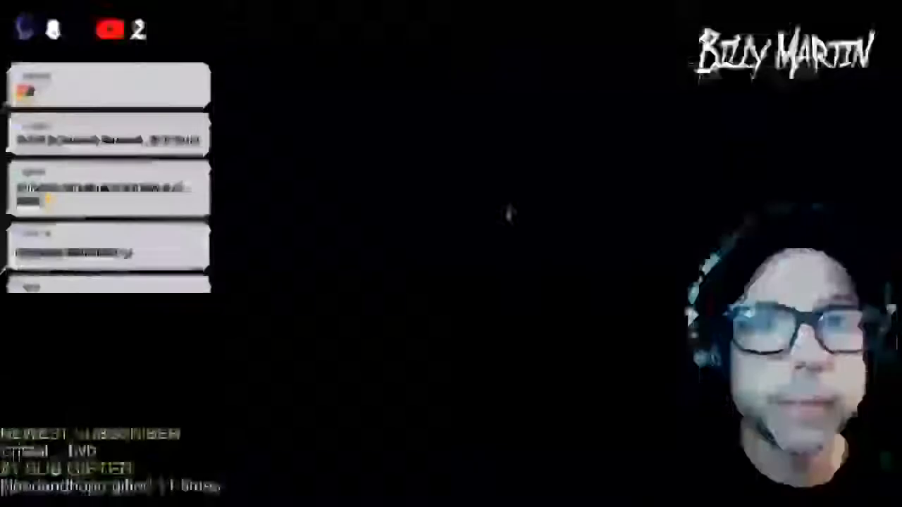
# - Refine the nose, muzzle, mouth and near eye, and darken the chin tuft and the lower-left jaw contour
pyautogui.moveTo(483, 226)
pyautogui.mouseDown()
pyautogui.moveTo(506, 208)
pyautogui.moveTo(512, 226)
pyautogui.mouseUp()
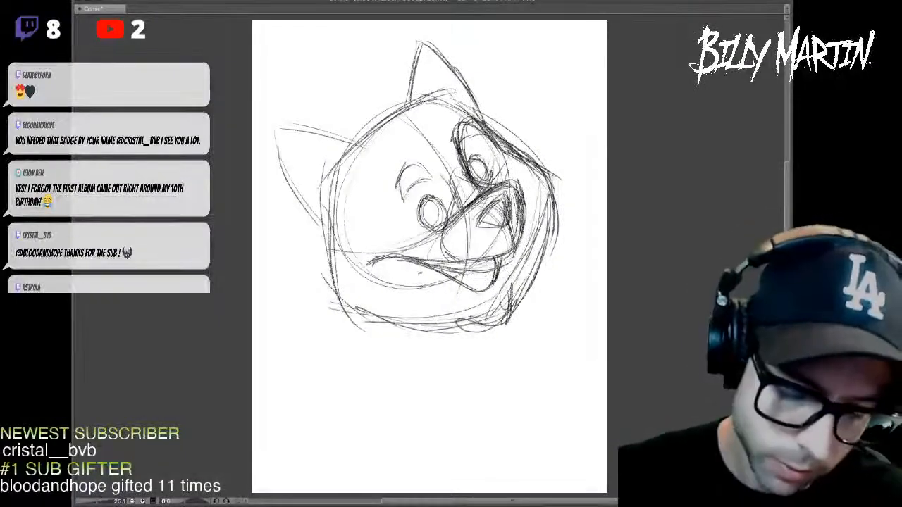
pyautogui.moveTo(408, 262); pyautogui.dragTo(478, 293)
pyautogui.moveTo(464, 329); pyautogui.dragTo(506, 322)
pyautogui.moveTo(512, 288); pyautogui.dragTo(506, 322)
pyautogui.moveTo(482, 117); pyautogui.dragTo(521, 150)
pyautogui.moveTo(326, 204)
pyautogui.mouseDown()
pyautogui.moveTo(351, 315)
pyautogui.moveTo(393, 331)
pyautogui.mouseUp()
pyautogui.moveTo(326, 264); pyautogui.dragTo(345, 307)
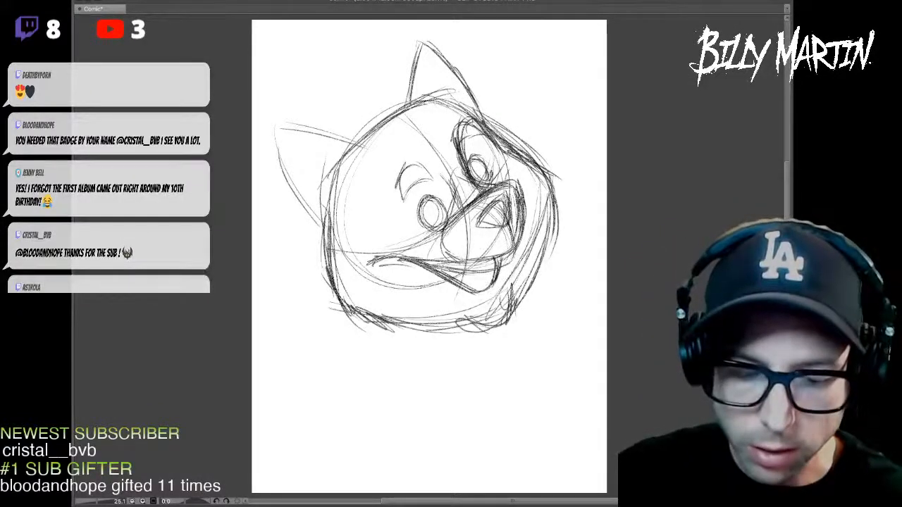
pyautogui.moveTo(450, 171); pyautogui.dragTo(451, 262)
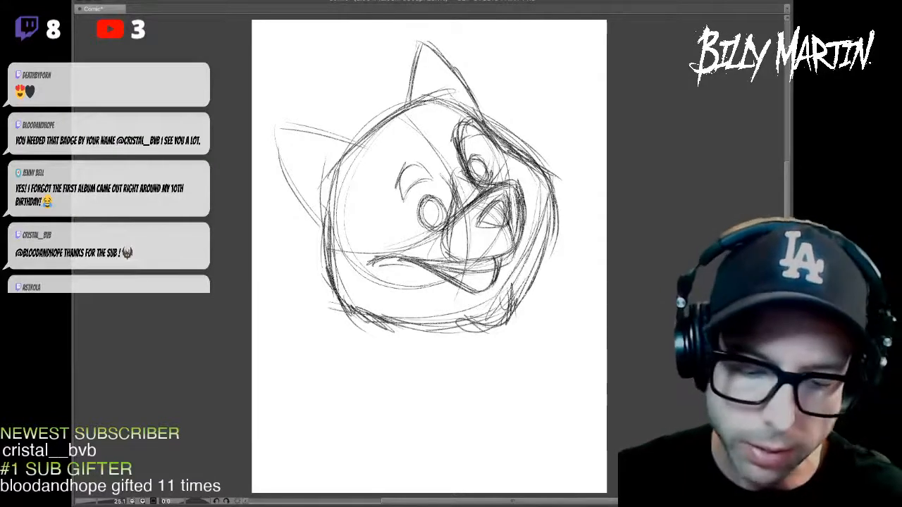
pyautogui.moveTo(415, 211)
pyautogui.mouseDown()
pyautogui.moveTo(431, 198)
pyautogui.moveTo(425, 180)
pyautogui.mouseUp()
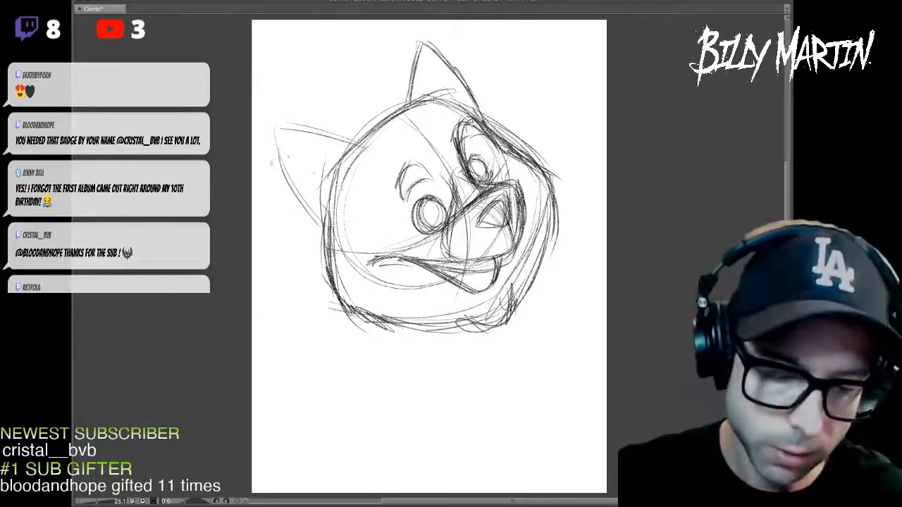
# - Add inner lines to the left ear and reinforce the head's outer contour from the right ear around to the chin
pyautogui.moveTo(291, 167); pyautogui.dragTo(323, 233)
pyautogui.moveTo(410, 100)
pyautogui.mouseDown()
pyautogui.moveTo(423, 39)
pyautogui.moveTo(502, 127)
pyautogui.moveTo(558, 218)
pyautogui.mouseUp()
pyautogui.moveTo(560, 176); pyautogui.dragTo(535, 288)
pyautogui.moveTo(362, 313); pyautogui.dragTo(478, 330)
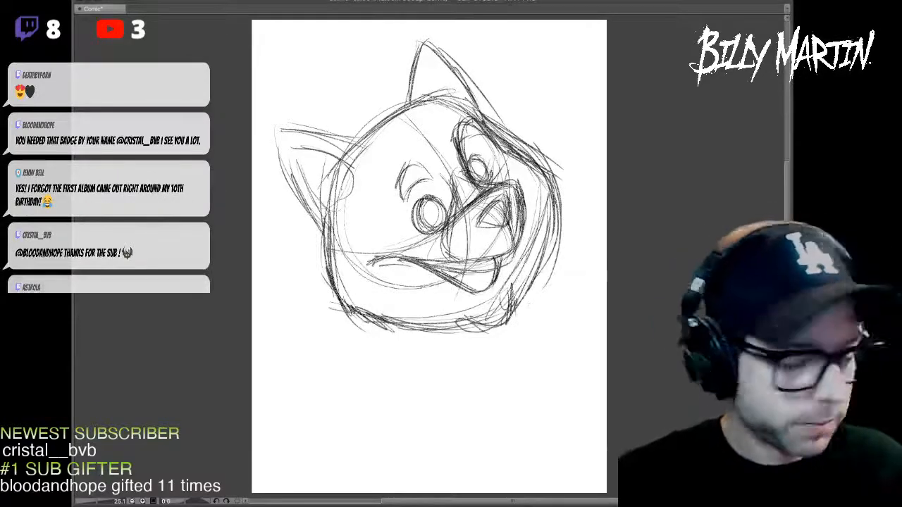
# - Transform the head sketch by rotating it slightly clockwise and moving it a little down and left on the page
pyautogui.hotkey('ctrl', 't')
pyautogui.moveTo(422, 185); pyautogui.dragTo(420, 209)
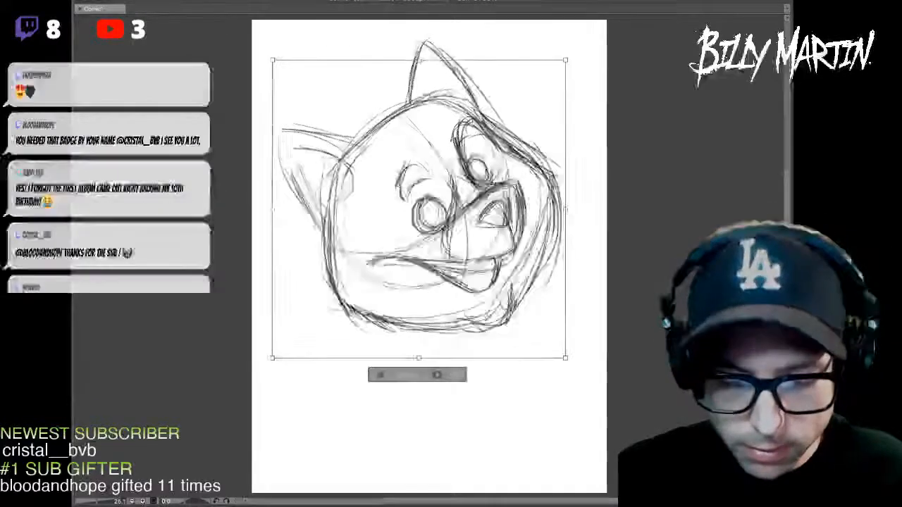
pyautogui.moveTo(578, 53); pyautogui.dragTo(604, 83)
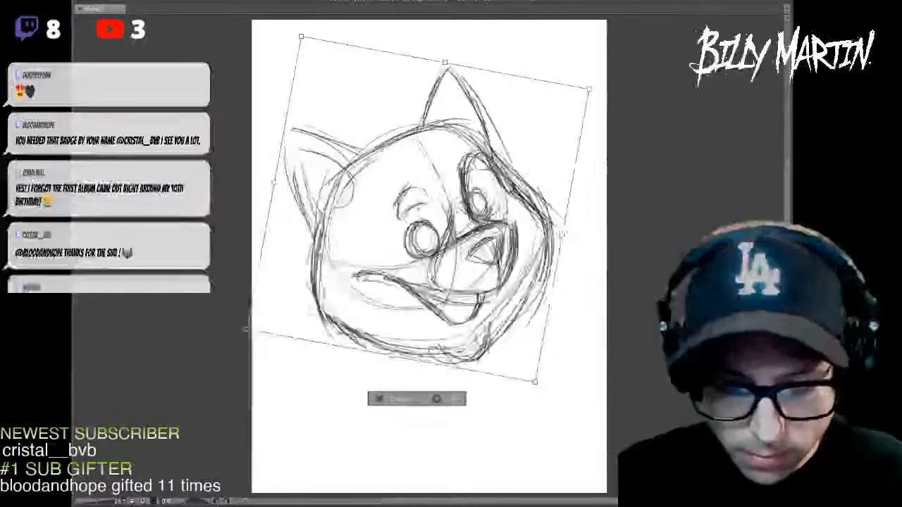
pyautogui.moveTo(419, 209); pyautogui.dragTo(415, 200)
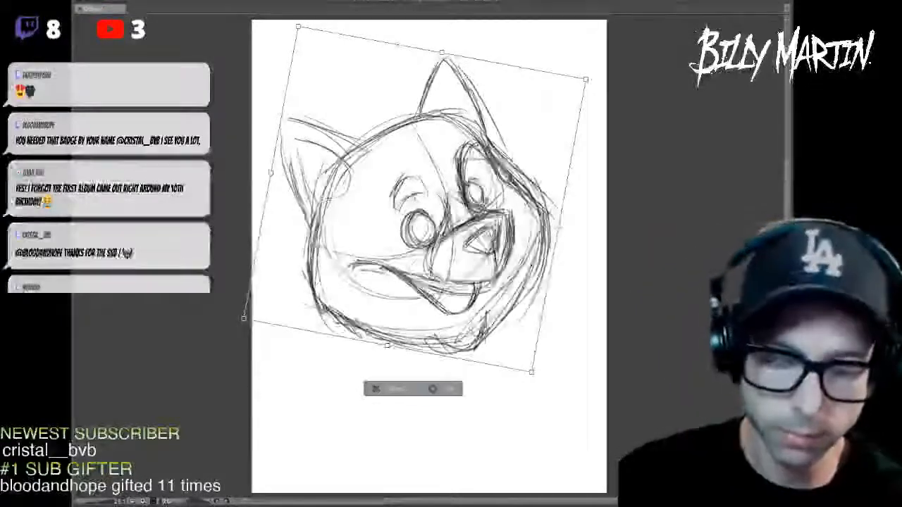
pyautogui.press('Return')
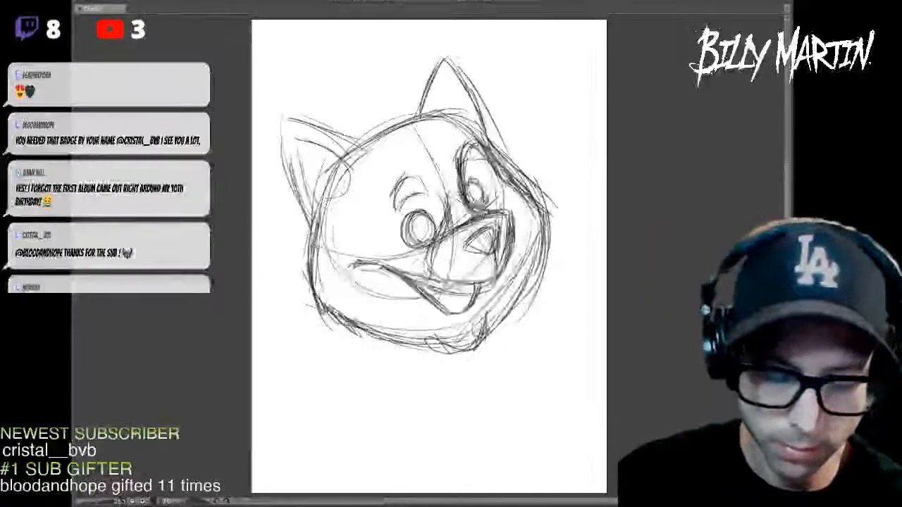
# - Sketch a rounded torso below the head with two short diagonal guide lines near its lower edge
pyautogui.moveTo(331, 330); pyautogui.dragTo(337, 473)
pyautogui.moveTo(329, 395); pyautogui.dragTo(339, 465)
pyautogui.moveTo(405, 469); pyautogui.dragTo(544, 453)
pyautogui.moveTo(511, 324)
pyautogui.mouseDown()
pyautogui.moveTo(547, 414)
pyautogui.moveTo(544, 451)
pyautogui.mouseUp()
pyautogui.moveTo(540, 412); pyautogui.dragTo(443, 478)
pyautogui.moveTo(339, 333); pyautogui.dragTo(361, 471)
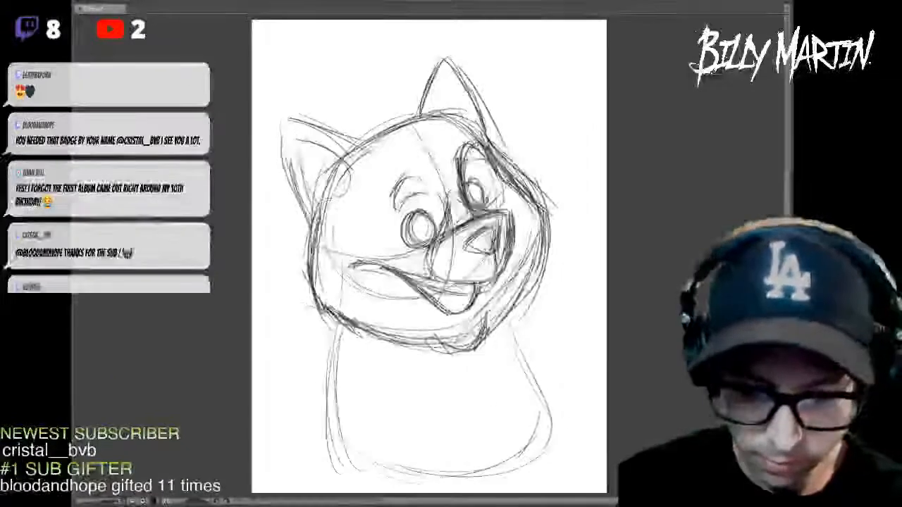
pyautogui.moveTo(430, 418); pyautogui.dragTo(458, 446)
pyautogui.moveTo(493, 410); pyautogui.dragTo(512, 451)
pyautogui.moveTo(527, 361)
pyautogui.mouseDown()
pyautogui.moveTo(555, 437)
pyautogui.moveTo(391, 473)
pyautogui.mouseUp()
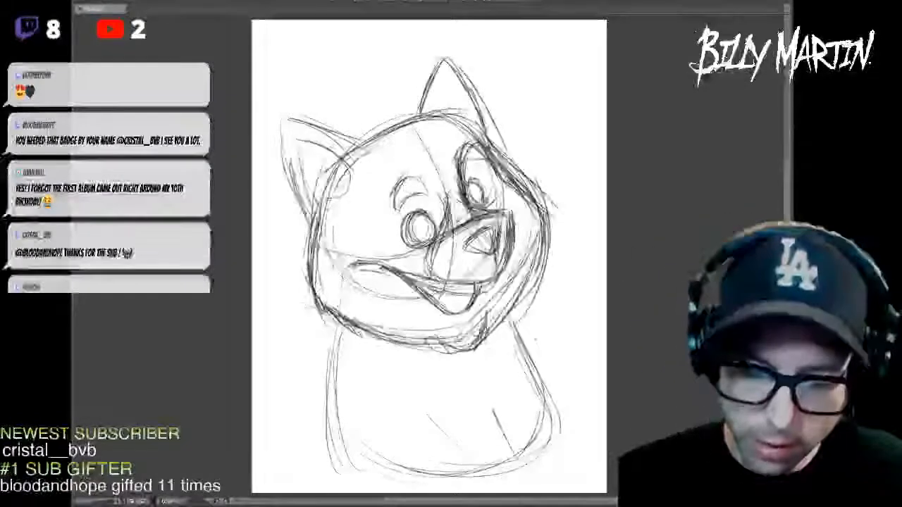
# - Lasso the torso sketch below the head, delete it and clear the selection
pyautogui.moveTo(543, 313); pyautogui.dragTo(572, 416)
pyautogui.moveTo(337, 329)
pyautogui.mouseDown()
pyautogui.moveTo(329, 335)
pyautogui.moveTo(365, 483)
pyautogui.moveTo(579, 380)
pyautogui.mouseUp()
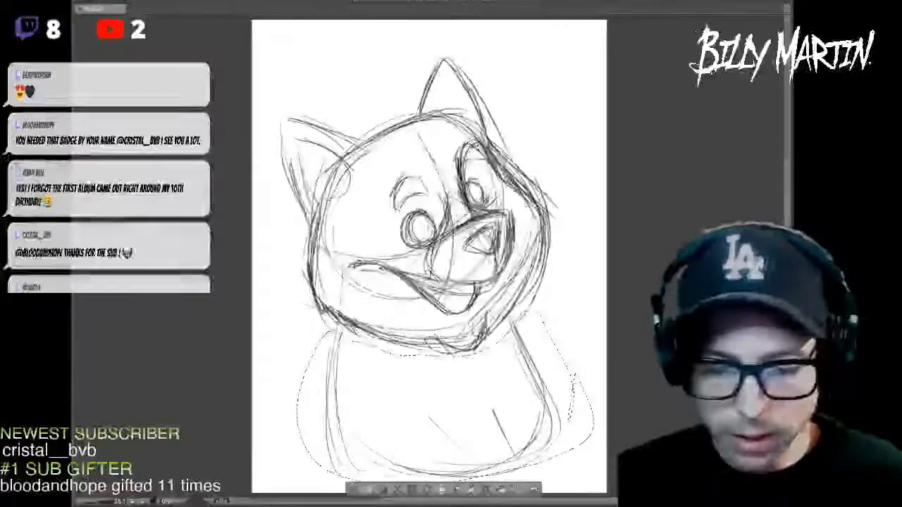
pyautogui.press('Delete')
pyautogui.hotkey('ctrl', 'd')
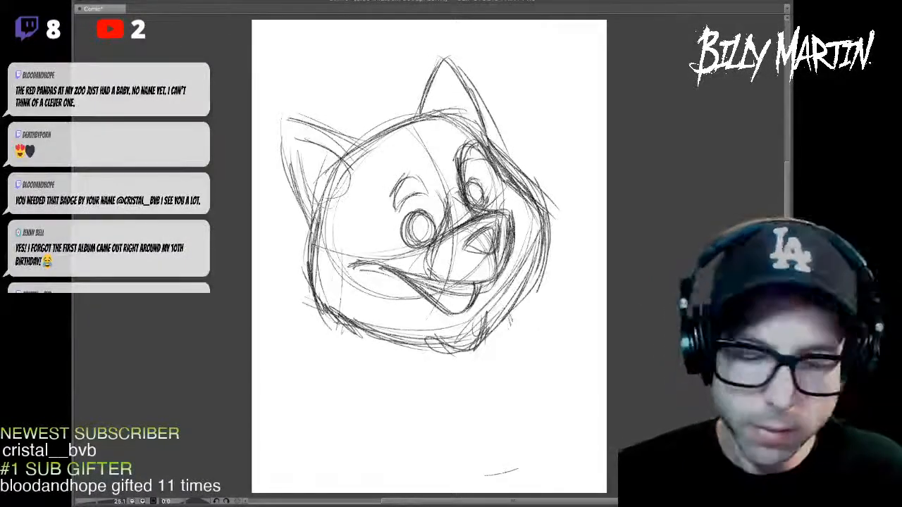
# - Transform the head sketch: enlarge it slightly, move it lower on the page and rotate it a little clockwise
pyautogui.hotkey('ctrl', 't')
pyautogui.press('Escape')
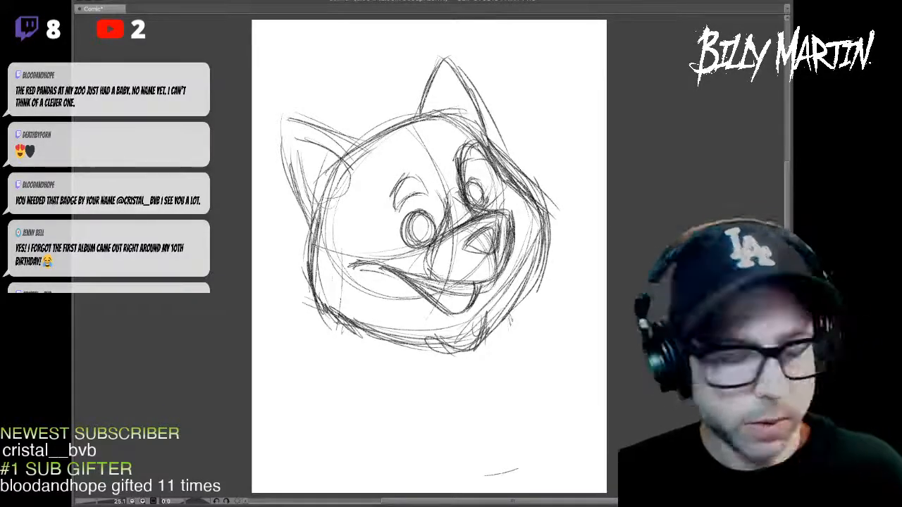
pyautogui.hotkey('ctrl', 't')
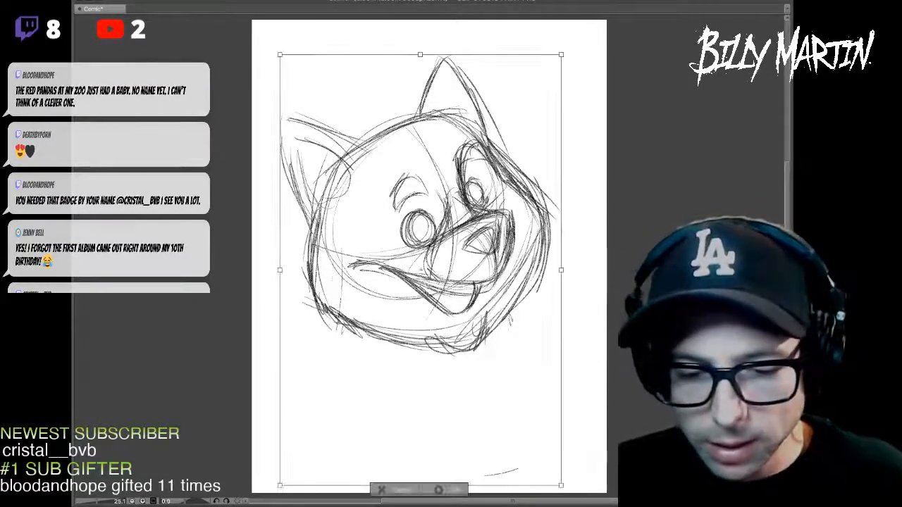
pyautogui.moveTo(560, 54); pyautogui.dragTo(570, 37)
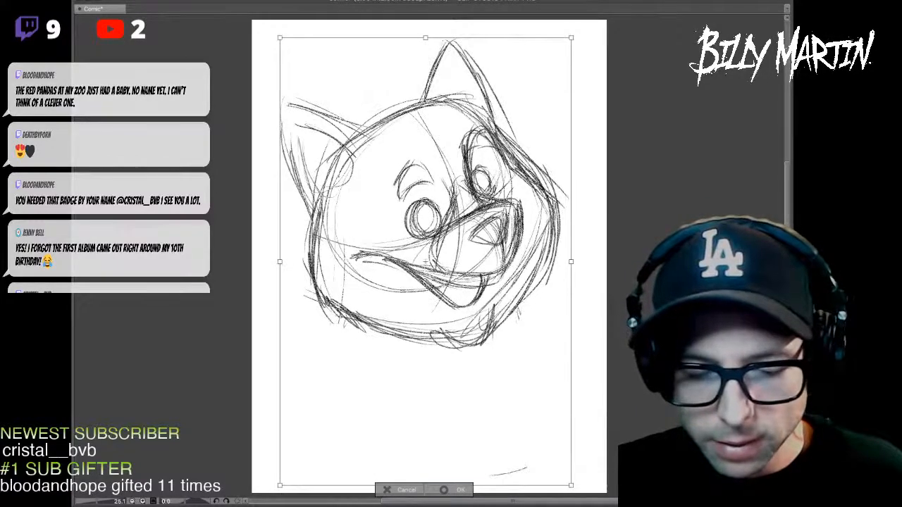
pyautogui.moveTo(426, 261); pyautogui.dragTo(430, 283)
pyautogui.moveTo(590, 49); pyautogui.dragTo(605, 61)
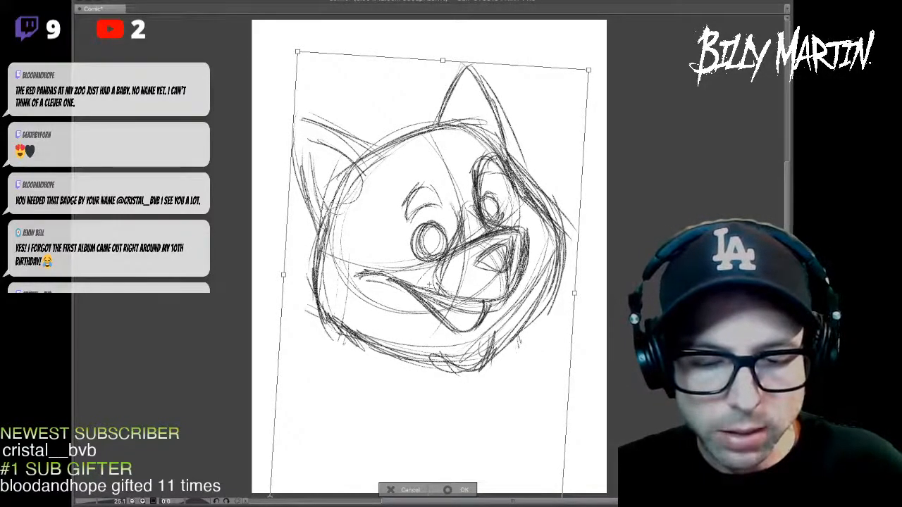
pyautogui.press('Return')
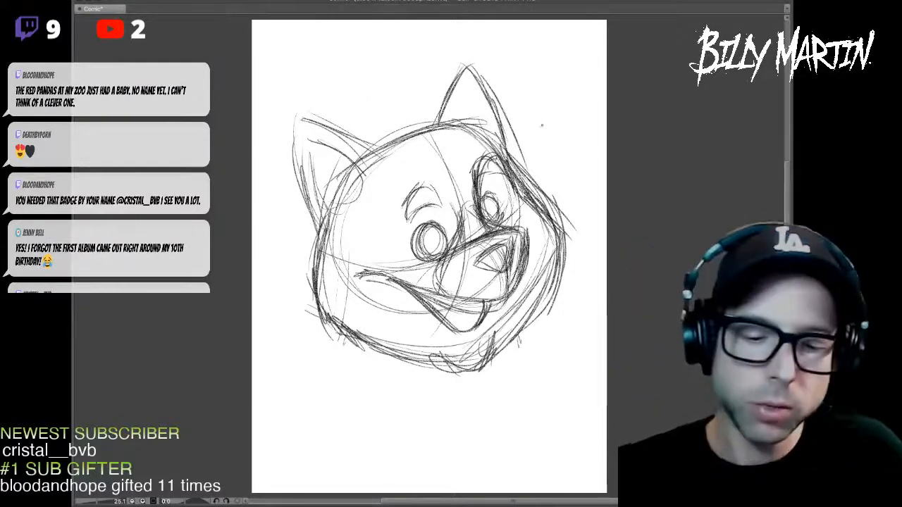
# - Darken the left ear's contour and the line where it joins the top of the head
pyautogui.moveTo(321, 230)
pyautogui.mouseDown()
pyautogui.moveTo(295, 146)
pyautogui.moveTo(299, 112)
pyautogui.moveTo(382, 146)
pyautogui.mouseUp()
pyautogui.moveTo(329, 125); pyautogui.dragTo(374, 145)
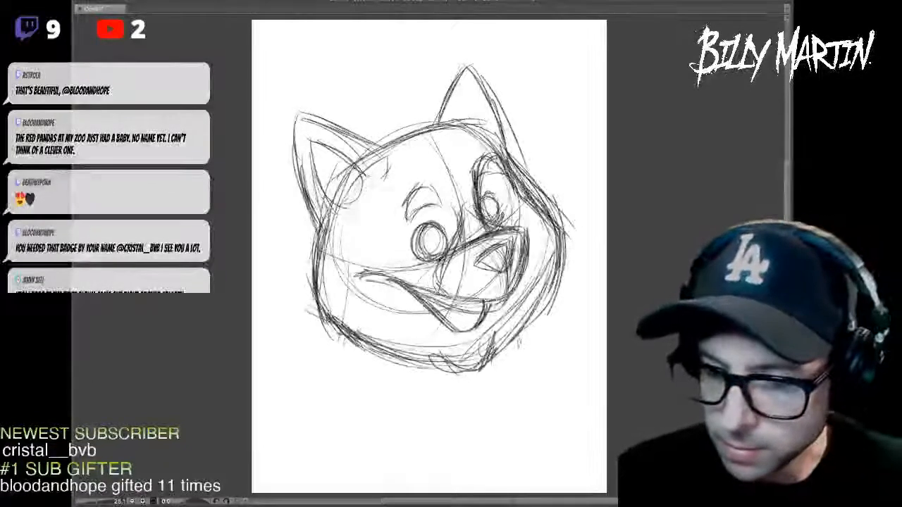
# - Fade the rough head sketch to a light grey underlay, keeping its lines on the page
pyautogui.press('Delete')
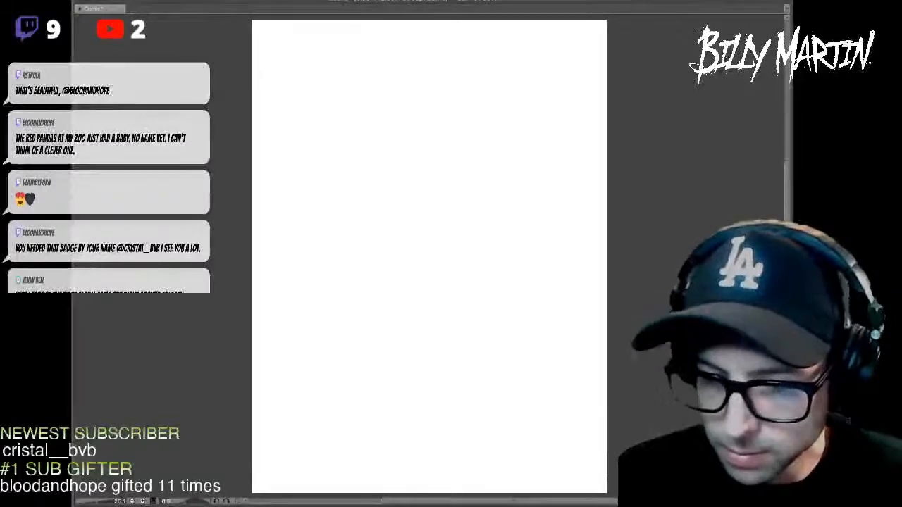
pyautogui.hotkey('ctrl', 'z')
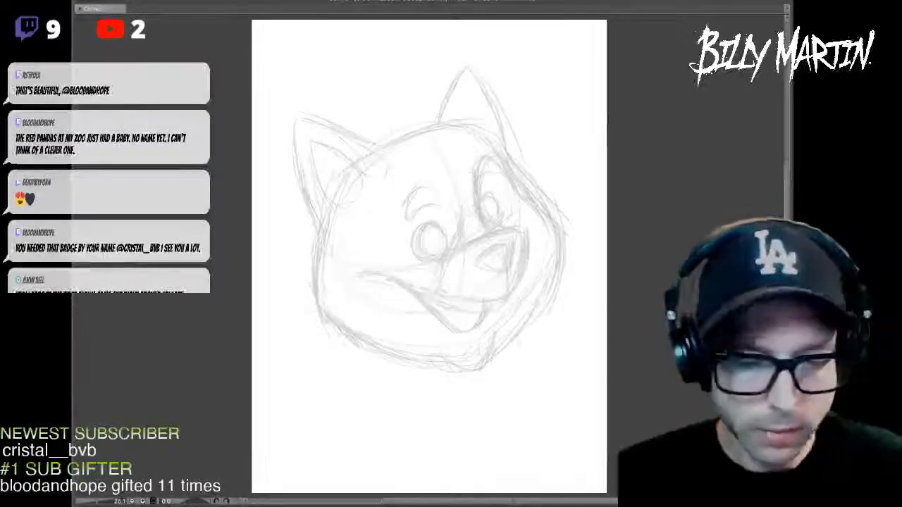
# - Trace a dark muzzle outline over the faint sketch, from the bridge between the eyes around to the upper lip
pyautogui.scroll(2, 606, 234)
pyautogui.moveTo(606, 234); pyautogui.dragTo(680, 220)
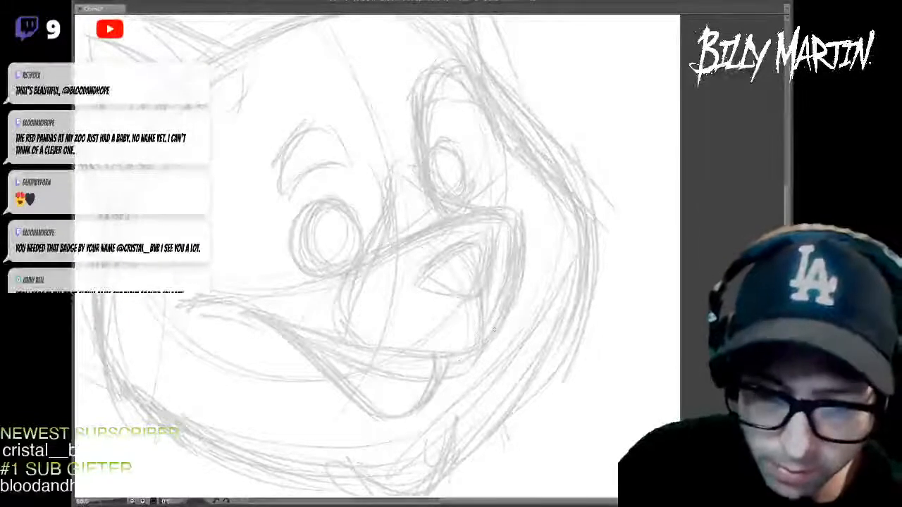
pyautogui.moveTo(431, 358); pyautogui.dragTo(521, 313)
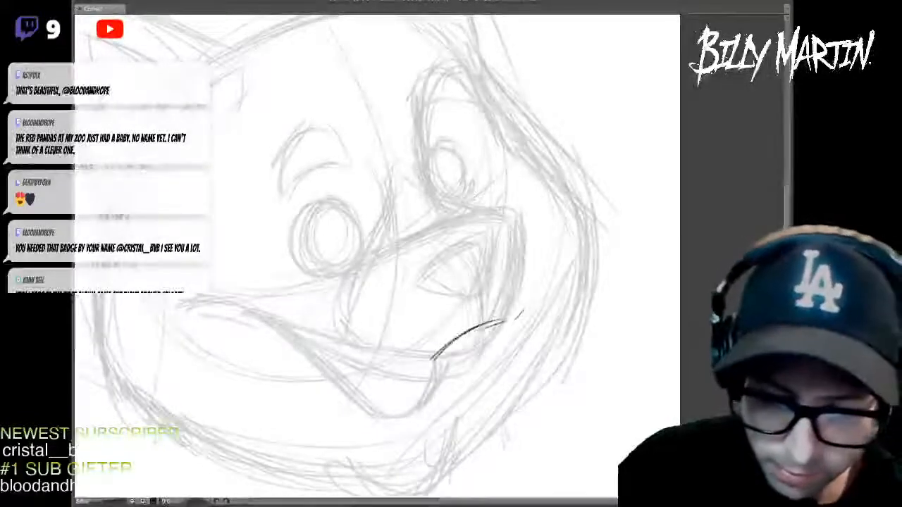
pyautogui.moveTo(518, 218); pyautogui.dragTo(522, 313)
pyautogui.moveTo(527, 244); pyautogui.dragTo(504, 326)
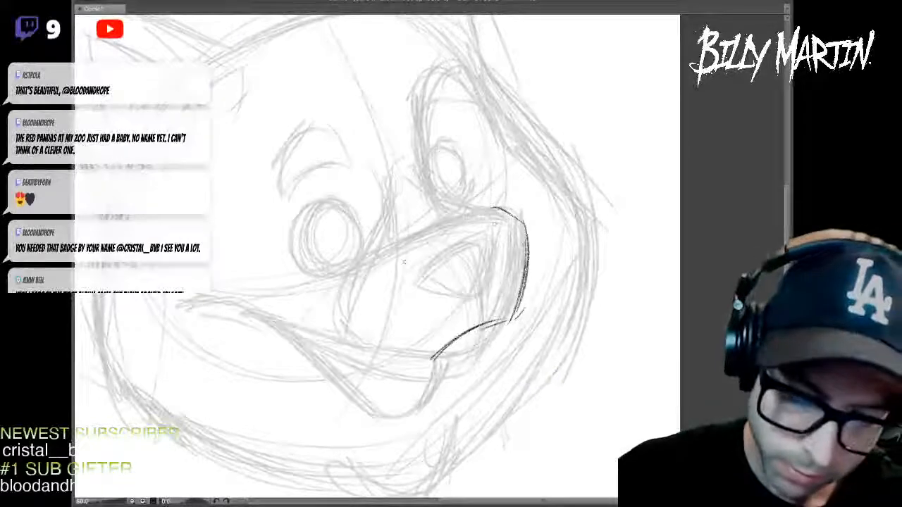
pyautogui.moveTo(389, 246); pyautogui.dragTo(408, 189)
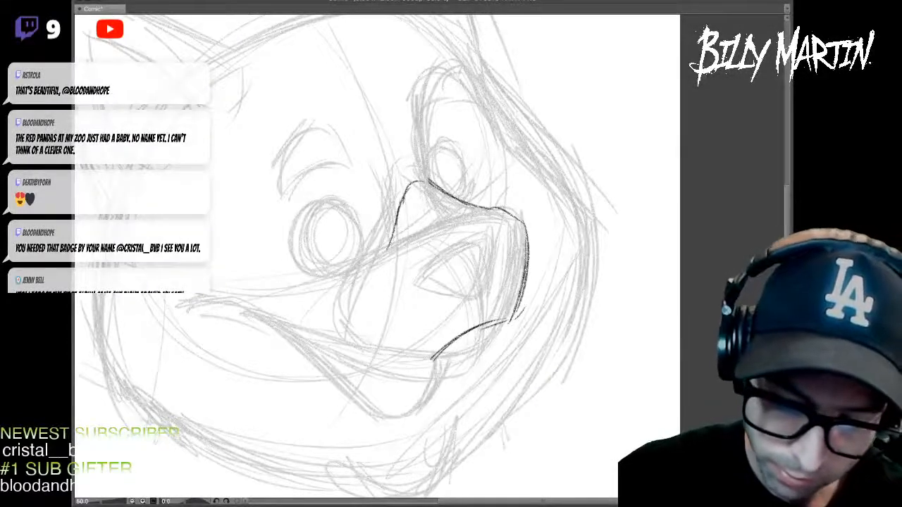
pyautogui.moveTo(493, 210)
pyautogui.mouseDown()
pyautogui.moveTo(526, 235)
pyautogui.moveTo(534, 277)
pyautogui.mouseUp()
pyautogui.moveTo(533, 236)
pyautogui.mouseDown()
pyautogui.moveTo(523, 310)
pyautogui.moveTo(437, 358)
pyautogui.mouseUp()
pyautogui.moveTo(346, 321); pyautogui.dragTo(421, 365)
pyautogui.moveTo(395, 213); pyautogui.dragTo(363, 272)
pyautogui.moveTo(406, 189); pyautogui.dragTo(376, 255)
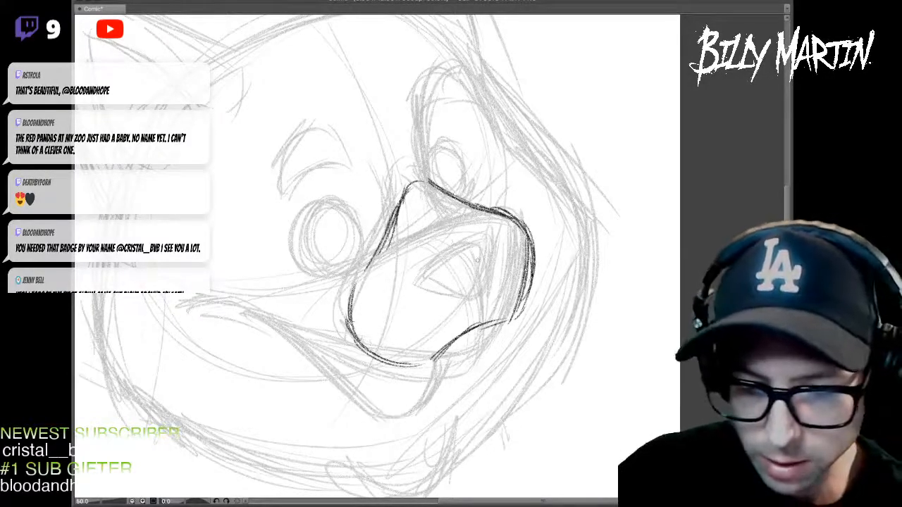
# - Outline the rounded nose inside the muzzle and extend the muzzle's right edge slightly outward to a corner
pyautogui.moveTo(465, 248); pyautogui.dragTo(485, 308)
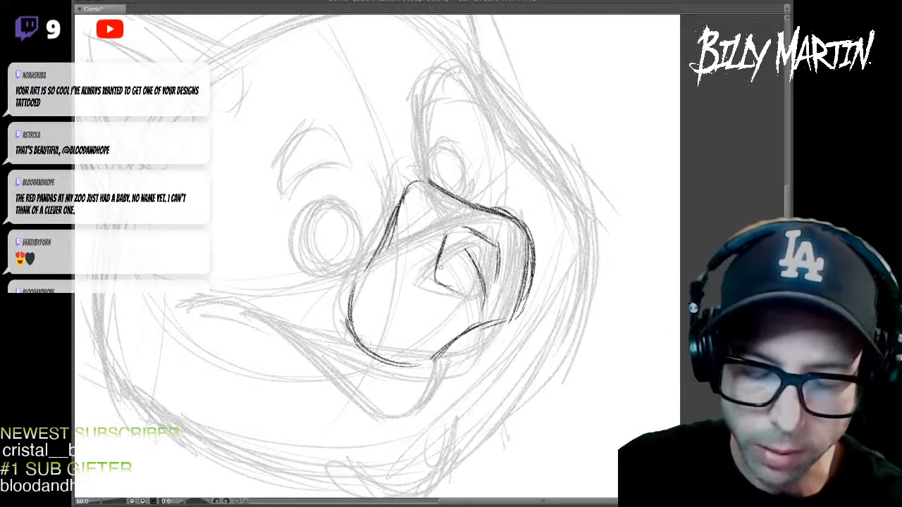
pyautogui.moveTo(441, 261)
pyautogui.mouseDown()
pyautogui.moveTo(461, 228)
pyautogui.moveTo(497, 240)
pyautogui.mouseUp()
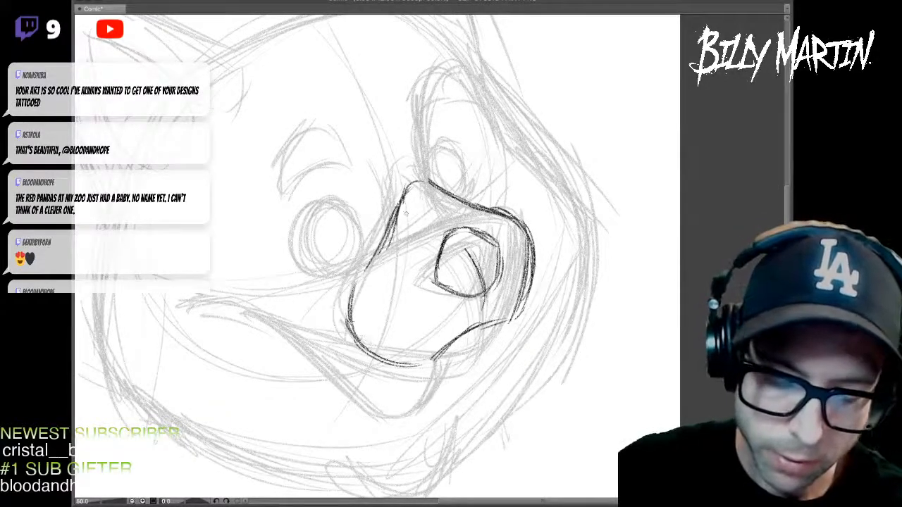
pyautogui.moveTo(535, 234); pyautogui.dragTo(526, 320)
pyautogui.moveTo(540, 272); pyautogui.dragTo(531, 301)
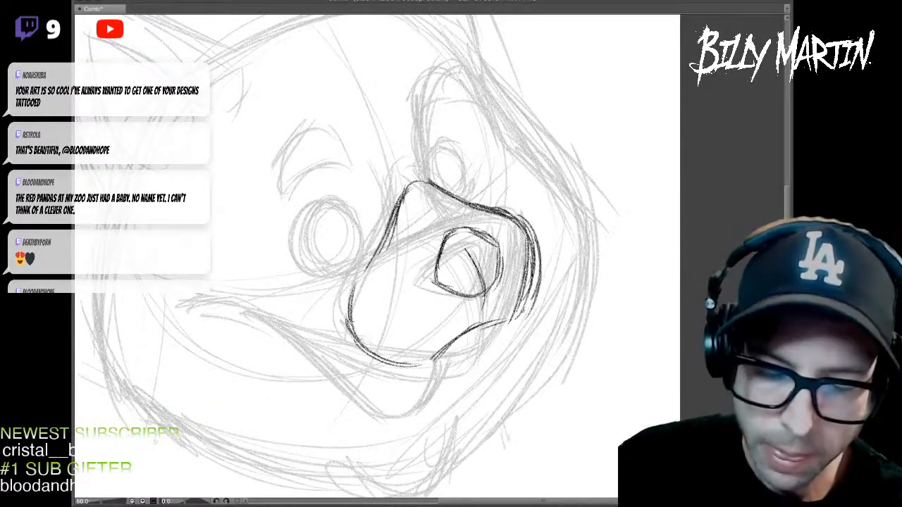
pyautogui.moveTo(443, 355); pyautogui.dragTo(533, 303)
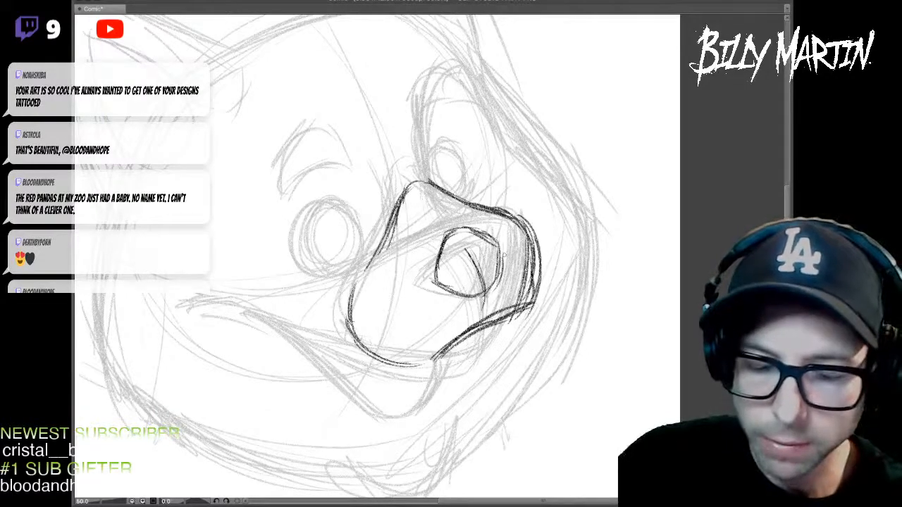
# - Darken the nose outline and draw the dividing lines and nostrils inside it
pyautogui.moveTo(501, 251); pyautogui.dragTo(495, 292)
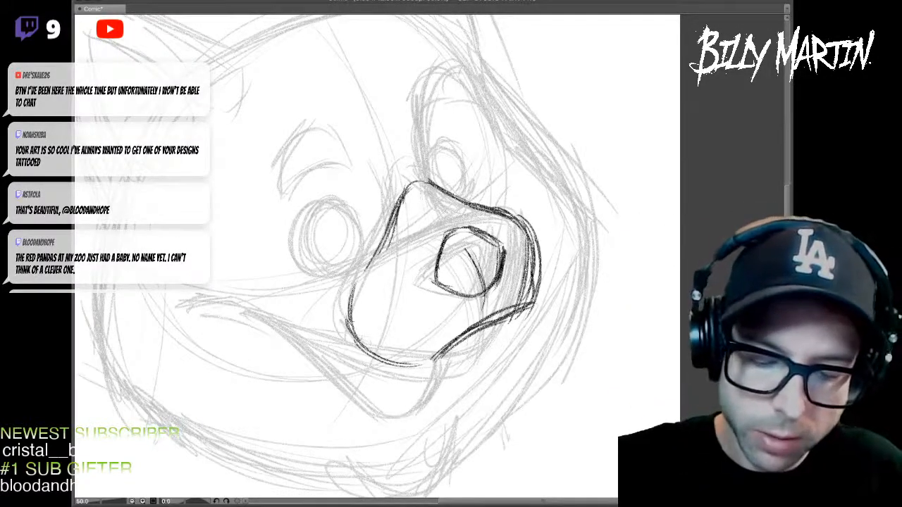
pyautogui.moveTo(505, 256); pyautogui.dragTo(478, 231)
pyautogui.moveTo(438, 285)
pyautogui.mouseDown()
pyautogui.moveTo(451, 264)
pyautogui.moveTo(503, 244)
pyautogui.mouseUp()
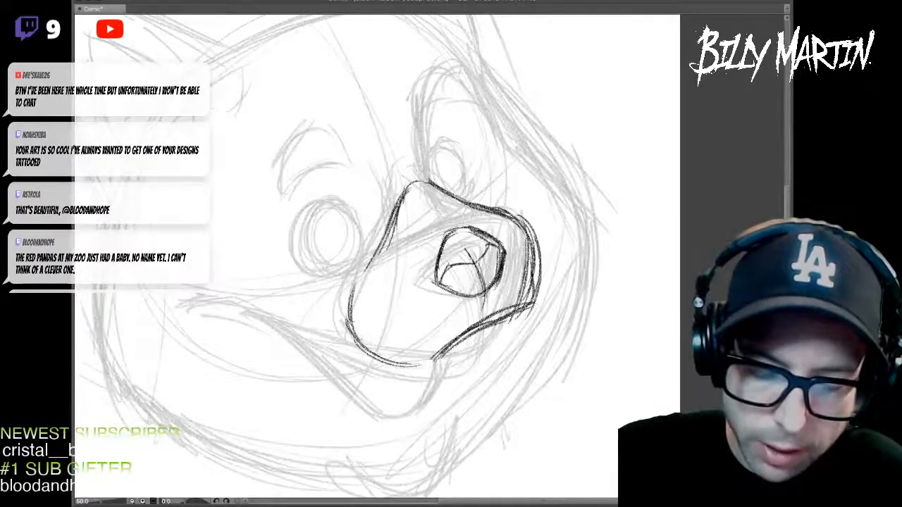
pyautogui.moveTo(447, 234); pyautogui.dragTo(490, 228)
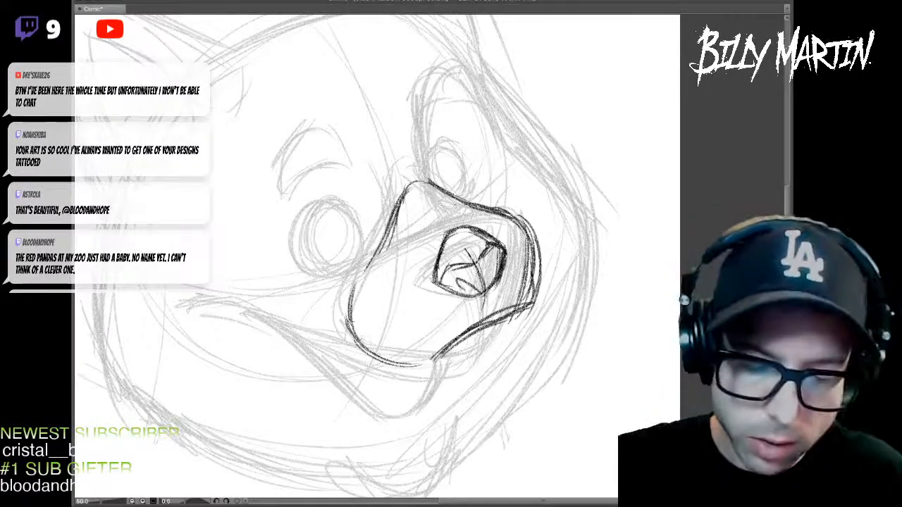
pyautogui.moveTo(493, 254)
pyautogui.mouseDown()
pyautogui.moveTo(498, 276)
pyautogui.moveTo(493, 245)
pyautogui.mouseUp()
pyautogui.moveTo(497, 253); pyautogui.dragTo(511, 242)
pyautogui.moveTo(446, 275)
pyautogui.mouseDown()
pyautogui.moveTo(485, 258)
pyautogui.moveTo(444, 280)
pyautogui.mouseUp()
# - Thicken the muzzle outline along its top, right edge, lower lip line and left side
pyautogui.moveTo(421, 183)
pyautogui.mouseDown()
pyautogui.moveTo(433, 176)
pyautogui.moveTo(508, 213)
pyautogui.moveTo(543, 253)
pyautogui.mouseUp()
pyautogui.moveTo(522, 215)
pyautogui.mouseDown()
pyautogui.moveTo(541, 274)
pyautogui.moveTo(534, 296)
pyautogui.moveTo(419, 361)
pyautogui.mouseUp()
pyautogui.moveTo(345, 327)
pyautogui.mouseDown()
pyautogui.moveTo(436, 361)
pyautogui.moveTo(348, 335)
pyautogui.mouseUp()
pyautogui.moveTo(349, 324); pyautogui.dragTo(370, 260)
pyautogui.moveTo(356, 299)
pyautogui.mouseDown()
pyautogui.moveTo(406, 204)
pyautogui.moveTo(406, 183)
pyautogui.moveTo(460, 196)
pyautogui.mouseUp()
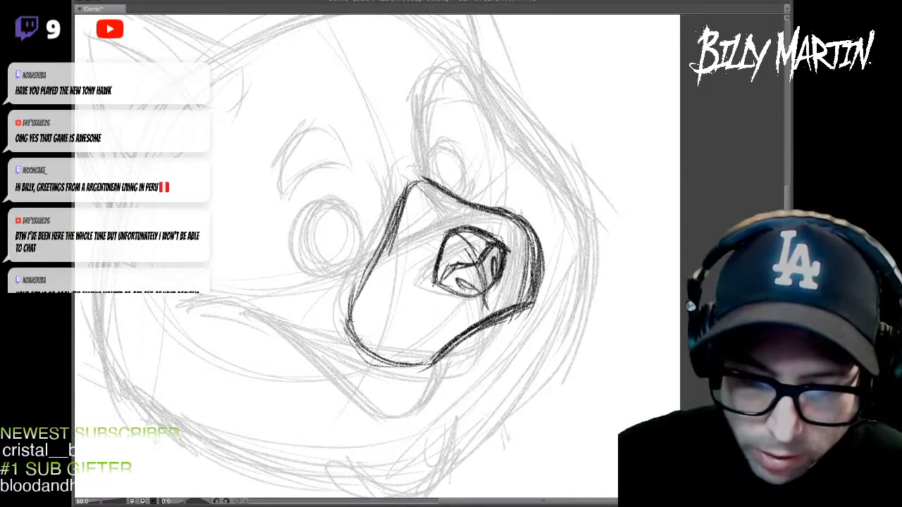
pyautogui.moveTo(540, 239); pyautogui.dragTo(534, 298)
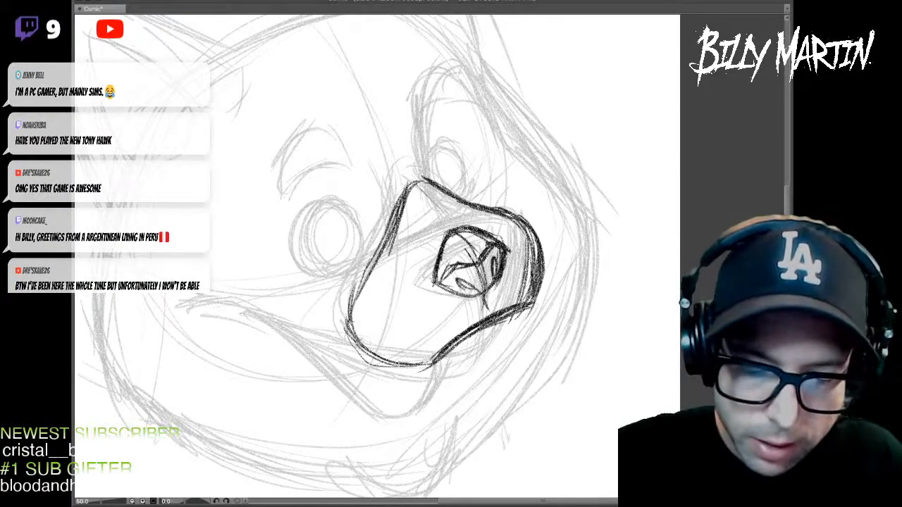
# - Lasso and delete the stray dark lines inside the muzzle's right edge and below its lower right corner, clearing each selection
pyautogui.moveTo(510, 220); pyautogui.dragTo(518, 302)
pyautogui.click(520, 316)
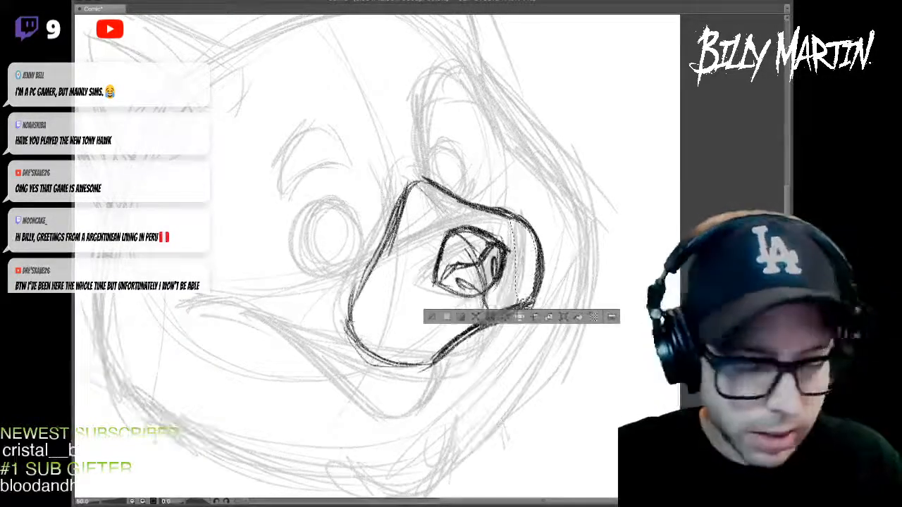
pyautogui.hotkey('ctrl', 'd')
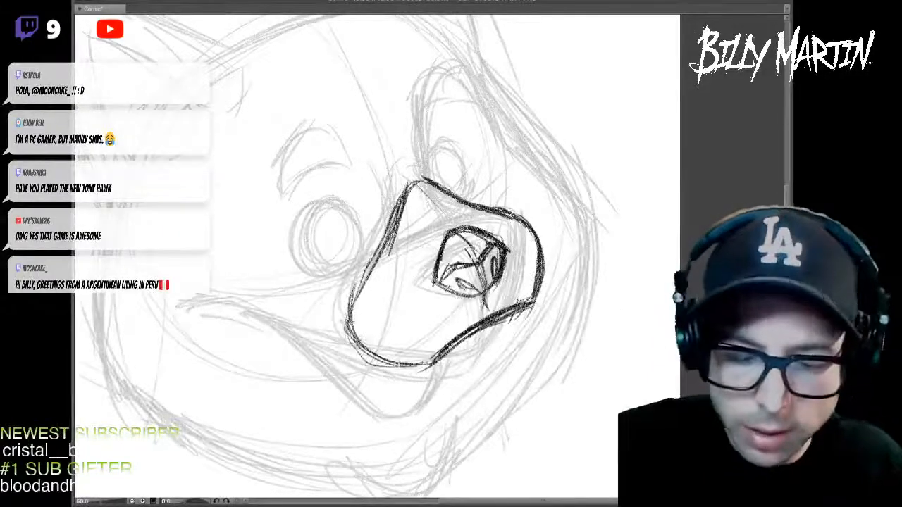
pyautogui.moveTo(551, 322); pyautogui.dragTo(453, 356)
pyautogui.press('Delete')
pyautogui.hotkey('ctrl', 'd')
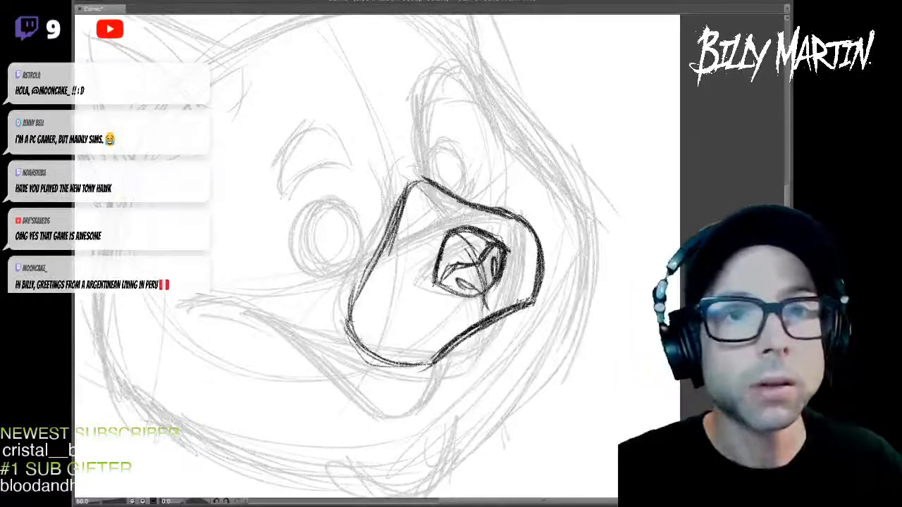
# - Outline the right eye with its upper lid arc and the tall rounded brow shape above it
pyautogui.moveTo(524, 142); pyautogui.dragTo(546, 216)
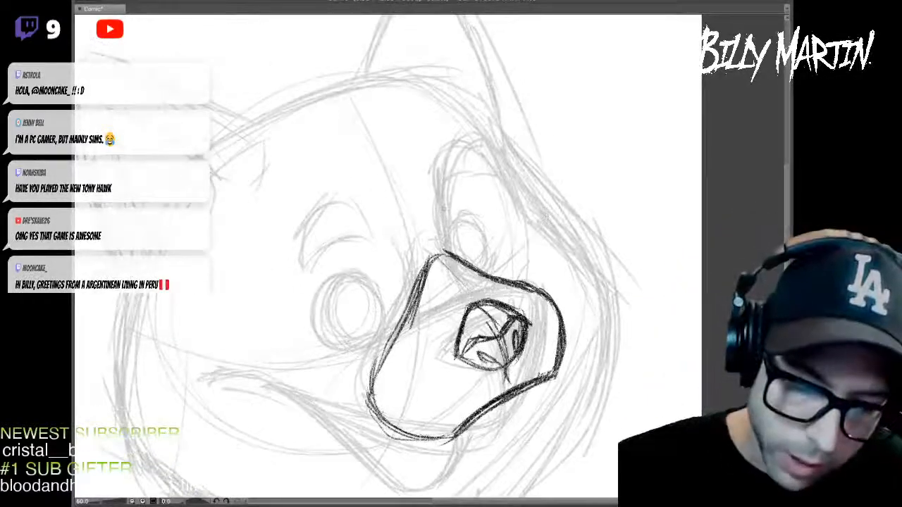
pyautogui.moveTo(437, 189); pyautogui.dragTo(450, 250)
pyautogui.moveTo(460, 216)
pyautogui.mouseDown()
pyautogui.moveTo(448, 247)
pyautogui.moveTo(477, 224)
pyautogui.moveTo(491, 252)
pyautogui.moveTo(485, 272)
pyautogui.mouseUp()
pyautogui.moveTo(451, 233)
pyautogui.mouseDown()
pyautogui.moveTo(445, 253)
pyautogui.moveTo(445, 186)
pyautogui.moveTo(493, 178)
pyautogui.mouseUp()
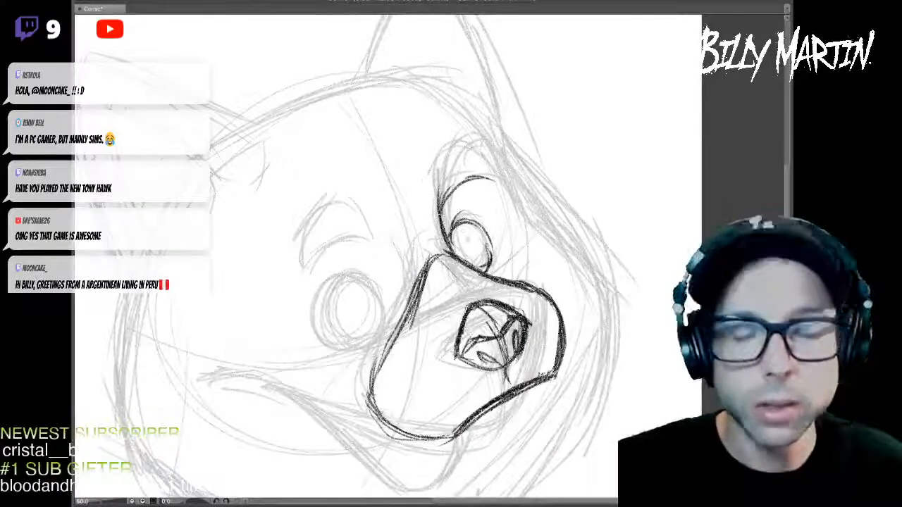
pyautogui.moveTo(439, 224); pyautogui.dragTo(430, 149)
pyautogui.moveTo(432, 203); pyautogui.dragTo(489, 138)
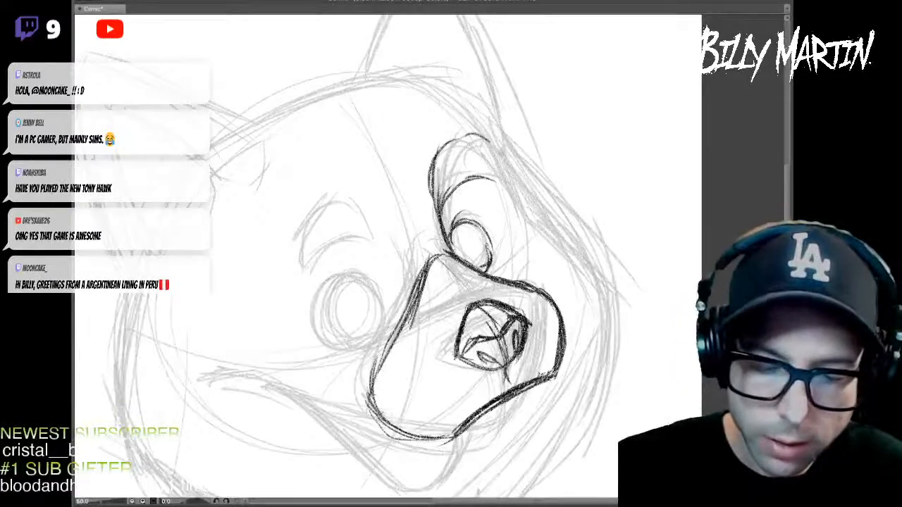
# - Darken the right eye and brow contours, close the brow's right side and add the pointed outer eye corner
pyautogui.moveTo(438, 200)
pyautogui.mouseDown()
pyautogui.moveTo(465, 259)
pyautogui.moveTo(485, 270)
pyautogui.mouseUp()
pyautogui.moveTo(448, 243)
pyautogui.mouseDown()
pyautogui.moveTo(431, 175)
pyautogui.moveTo(446, 147)
pyautogui.moveTo(470, 131)
pyautogui.mouseUp()
pyautogui.moveTo(445, 197)
pyautogui.mouseDown()
pyautogui.moveTo(492, 176)
pyautogui.moveTo(510, 180)
pyautogui.mouseUp()
pyautogui.moveTo(467, 132)
pyautogui.mouseDown()
pyautogui.moveTo(498, 153)
pyautogui.moveTo(511, 182)
pyautogui.mouseUp()
pyautogui.moveTo(437, 175); pyautogui.dragTo(456, 255)
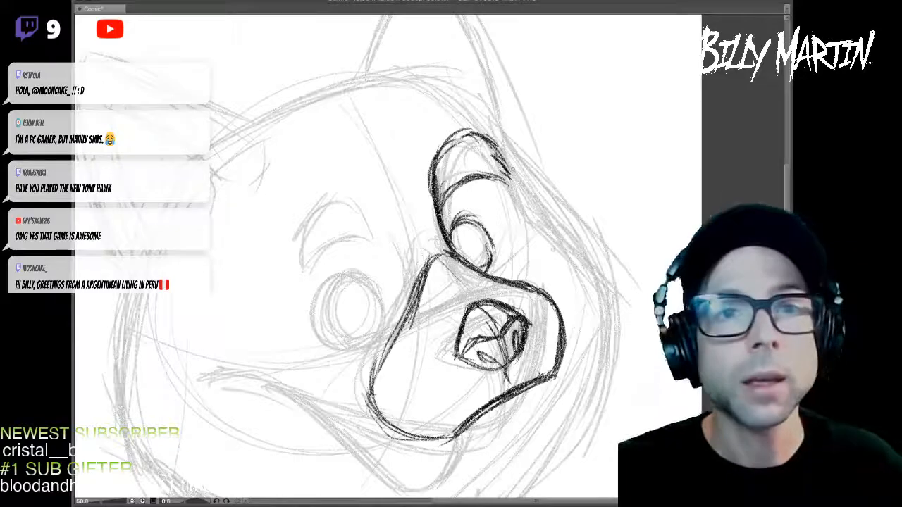
pyautogui.moveTo(497, 274)
pyautogui.mouseDown()
pyautogui.moveTo(518, 241)
pyautogui.moveTo(522, 277)
pyautogui.moveTo(521, 243)
pyautogui.mouseUp()
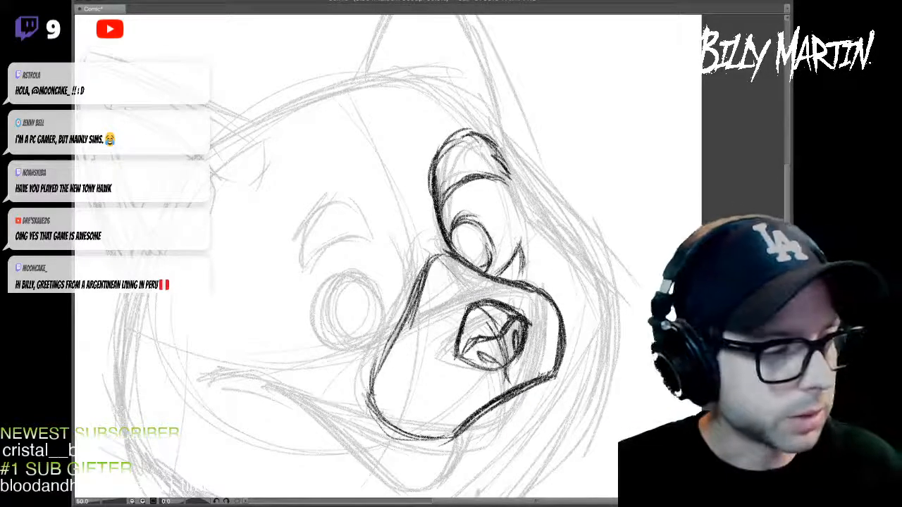
# - Draw the right side of the face as a dark contour from the brow down around the cheek
pyautogui.moveTo(451, 296); pyautogui.dragTo(385, 258)
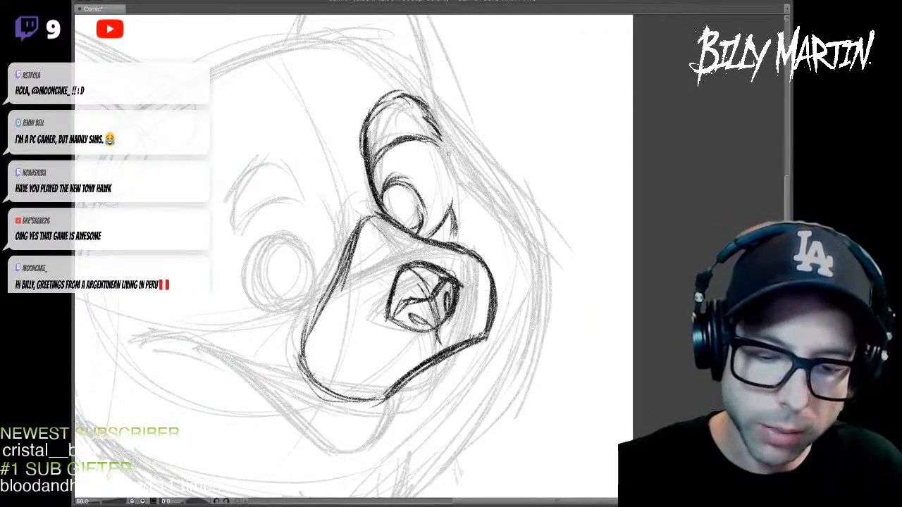
pyautogui.moveTo(434, 116)
pyautogui.mouseDown()
pyautogui.moveTo(462, 177)
pyautogui.moveTo(489, 189)
pyautogui.mouseUp()
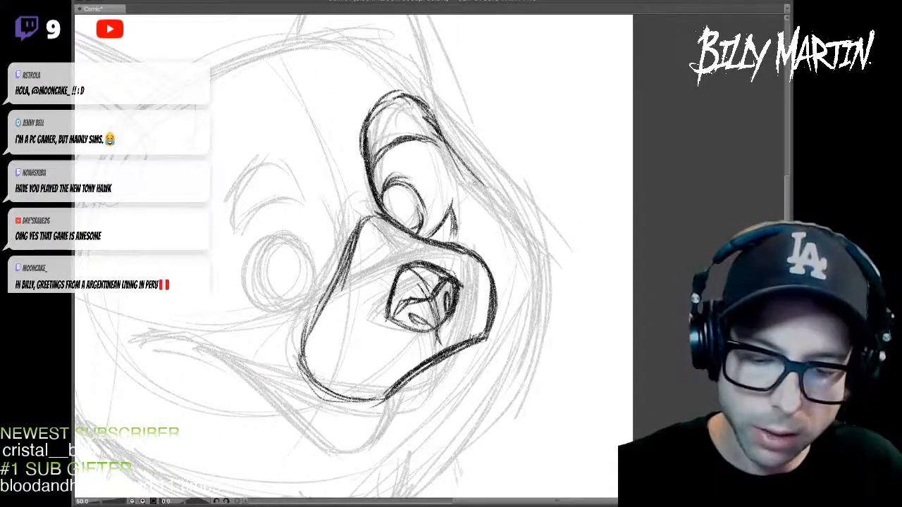
pyautogui.moveTo(449, 147)
pyautogui.mouseDown()
pyautogui.moveTo(532, 215)
pyautogui.moveTo(552, 243)
pyautogui.moveTo(552, 312)
pyautogui.mouseUp()
pyautogui.moveTo(549, 249); pyautogui.dragTo(543, 346)
pyautogui.moveTo(445, 383)
pyautogui.mouseDown()
pyautogui.moveTo(513, 249)
pyautogui.moveTo(543, 268)
pyautogui.mouseUp()
pyautogui.moveTo(400, 221)
pyautogui.mouseDown()
pyautogui.moveTo(427, 274)
pyautogui.moveTo(483, 285)
pyautogui.mouseUp()
pyautogui.moveTo(458, 282)
pyautogui.mouseDown()
pyautogui.moveTo(402, 216)
pyautogui.moveTo(443, 138)
pyautogui.mouseUp()
pyautogui.moveTo(423, 177); pyautogui.dragTo(461, 251)
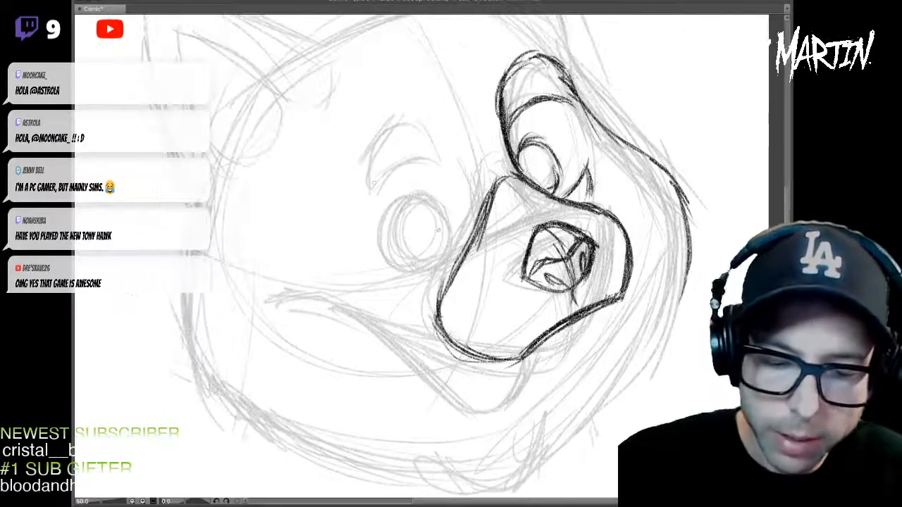
# - Outline the left eye as an oval and draw the curved brow shape above it
pyautogui.moveTo(403, 199)
pyautogui.mouseDown()
pyautogui.moveTo(442, 233)
pyautogui.moveTo(388, 218)
pyautogui.moveTo(437, 239)
pyautogui.moveTo(384, 225)
pyautogui.mouseUp()
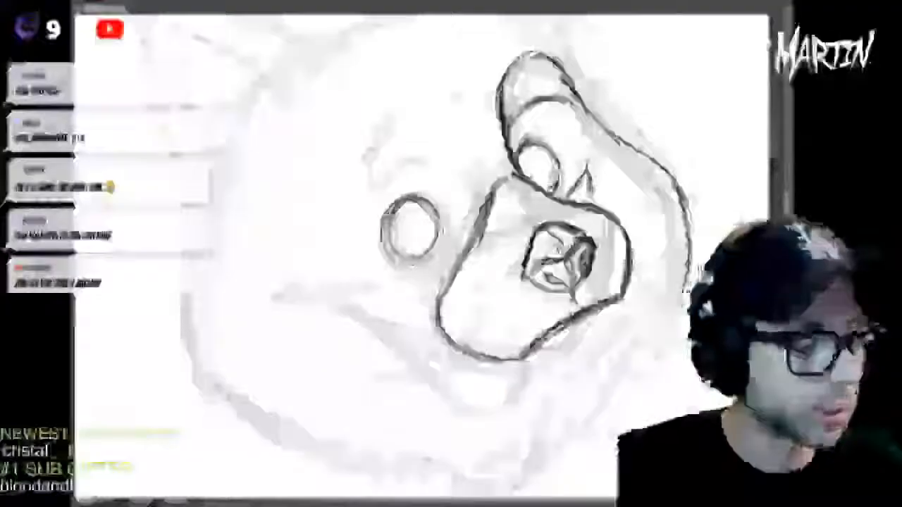
pyautogui.moveTo(370, 190)
pyautogui.mouseDown()
pyautogui.moveTo(432, 164)
pyautogui.moveTo(422, 125)
pyautogui.moveTo(363, 133)
pyautogui.moveTo(351, 170)
pyautogui.moveTo(359, 204)
pyautogui.mouseUp()
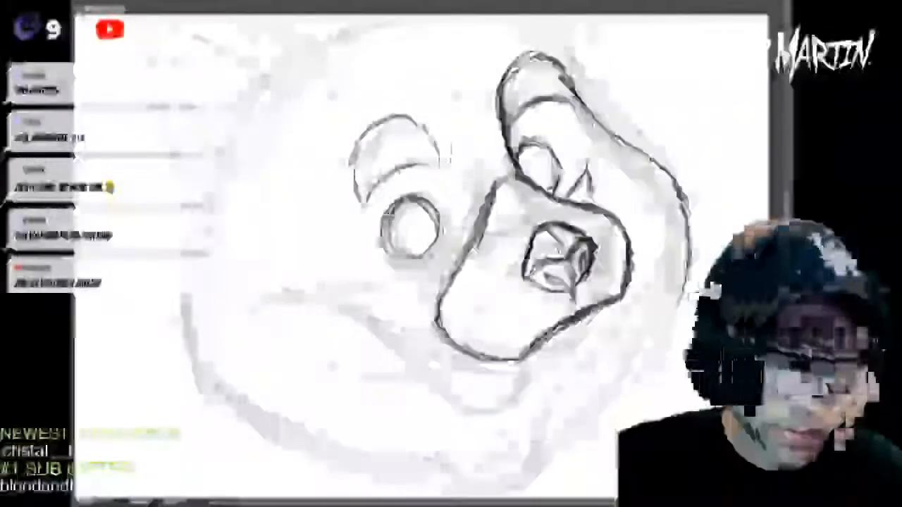
# - Transform the left brow shape: rotate it counterclockwise, move it slightly outward from the muzzle and clear the selection
pyautogui.hotkey('ctrl', 's')
pyautogui.hotkey('ctrl', 't')
pyautogui.moveTo(319, 238); pyautogui.dragTo(303, 275)
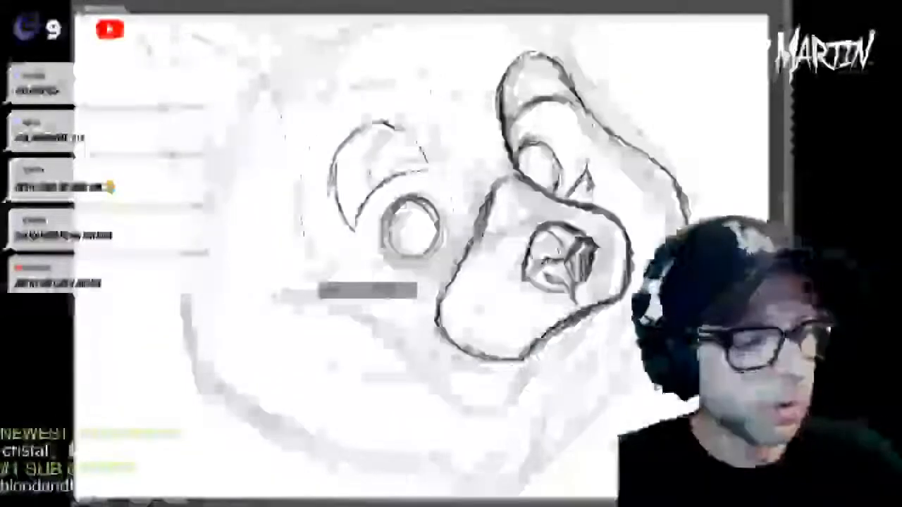
pyautogui.press('Return')
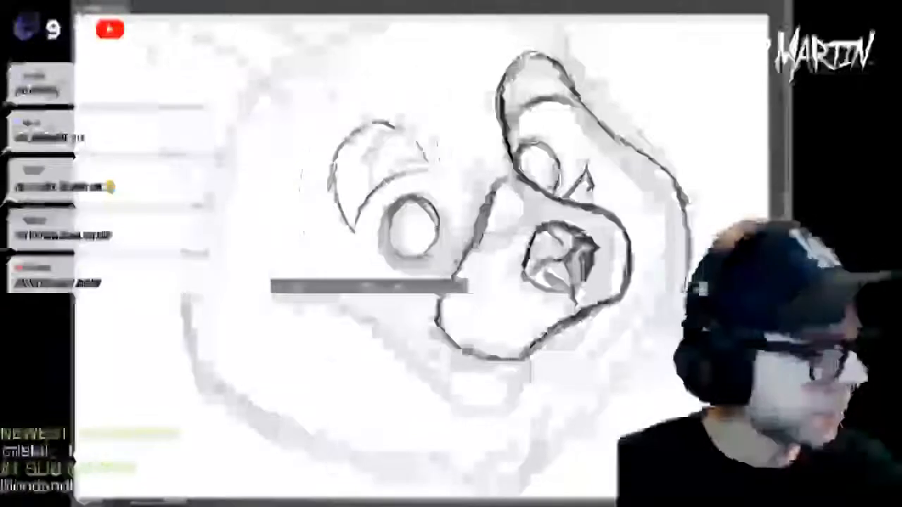
pyautogui.hotkey('ctrl', 'd')
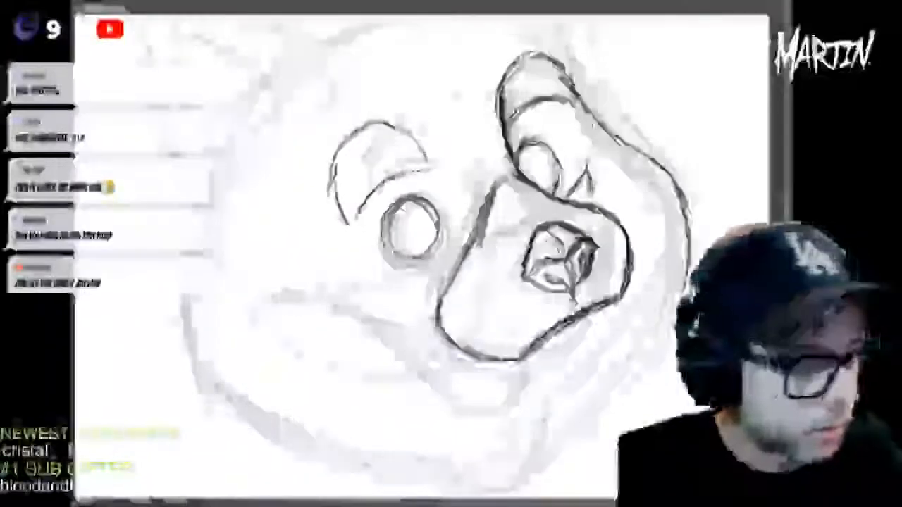
# - Draw the dark upper mouth line from the left cheek crease down to the underside of the muzzle
pyautogui.moveTo(493, 261); pyautogui.dragTo(486, 242)
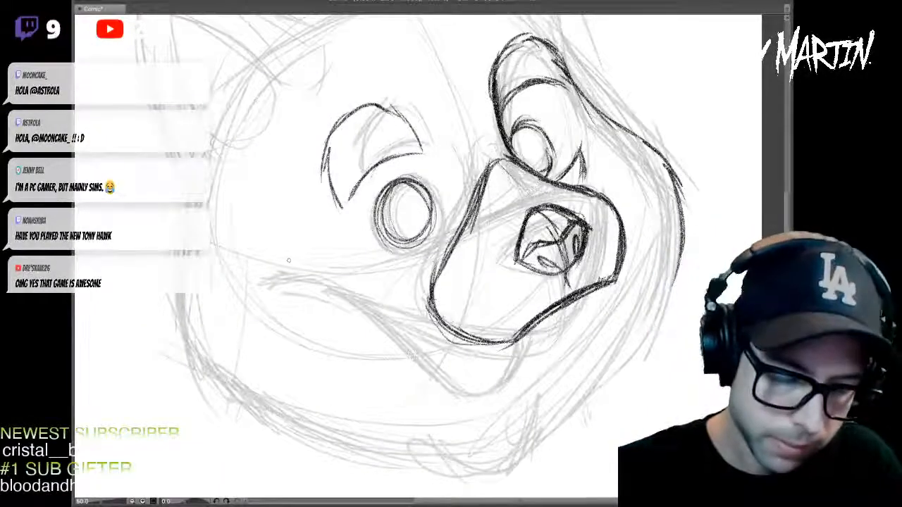
pyautogui.moveTo(304, 264); pyautogui.dragTo(375, 300)
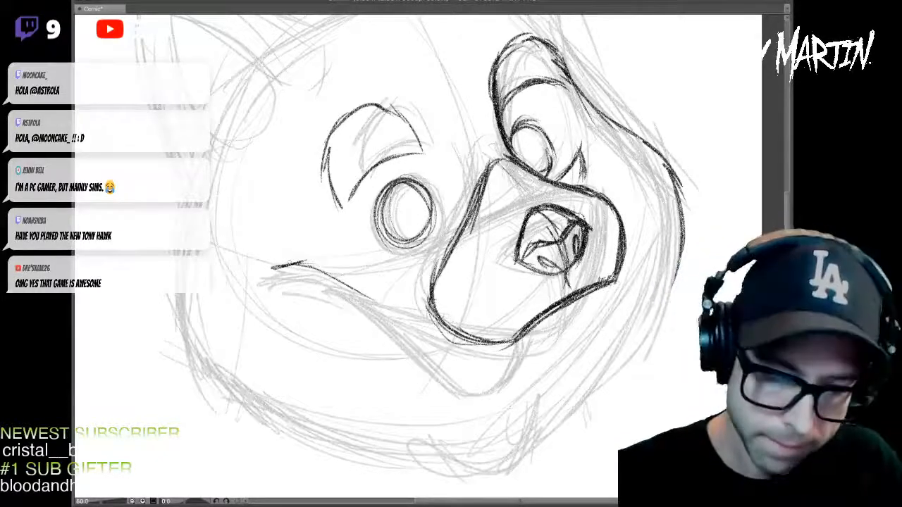
pyautogui.moveTo(359, 292); pyautogui.dragTo(479, 341)
pyautogui.moveTo(406, 318)
pyautogui.mouseDown()
pyautogui.moveTo(502, 347)
pyautogui.moveTo(468, 342)
pyautogui.mouseUp()
pyautogui.moveTo(430, 308); pyautogui.dragTo(464, 341)
pyautogui.moveTo(289, 262); pyautogui.dragTo(331, 270)
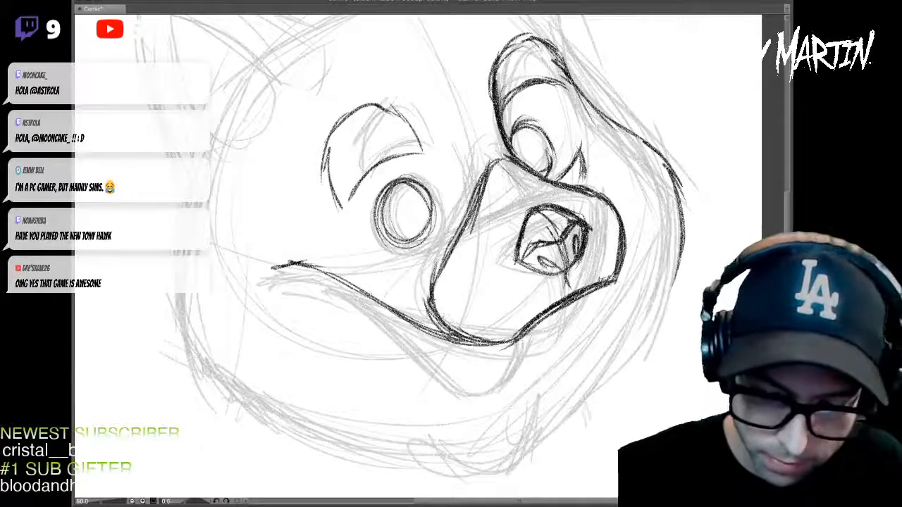
# - Draw the open lower jaw as a dark double contour from the left mouth line down around and up to the muzzle
pyautogui.moveTo(562, 317)
pyautogui.mouseDown()
pyautogui.moveTo(525, 389)
pyautogui.moveTo(491, 401)
pyautogui.mouseUp()
pyautogui.moveTo(322, 271); pyautogui.dragTo(466, 393)
pyautogui.moveTo(434, 367); pyautogui.dragTo(519, 407)
pyautogui.moveTo(555, 323); pyautogui.dragTo(529, 384)
pyautogui.moveTo(557, 306); pyautogui.dragTo(526, 399)
pyautogui.moveTo(556, 332)
pyautogui.mouseDown()
pyautogui.moveTo(502, 425)
pyautogui.moveTo(540, 379)
pyautogui.moveTo(529, 404)
pyautogui.mouseUp()
pyautogui.moveTo(412, 343); pyautogui.dragTo(465, 410)
pyautogui.moveTo(411, 343); pyautogui.dragTo(497, 429)
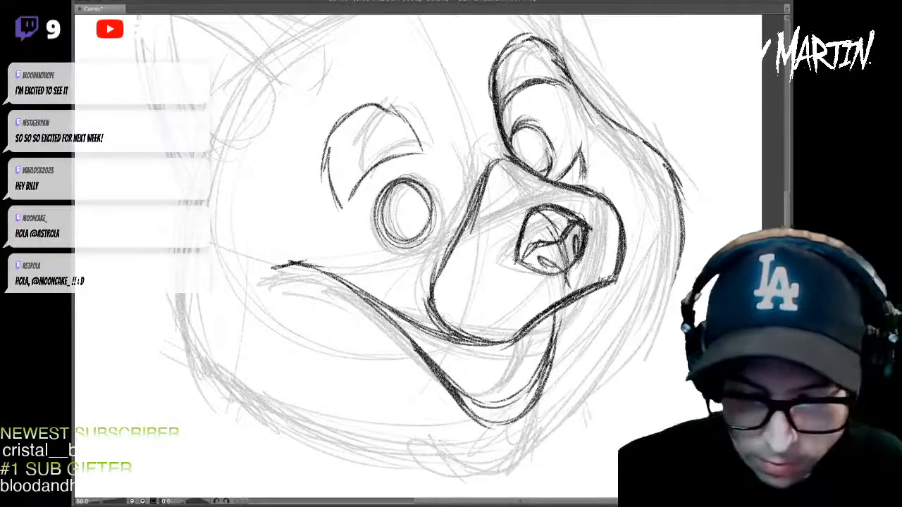
pyautogui.moveTo(449, 386); pyautogui.dragTo(527, 387)
pyautogui.moveTo(554, 312); pyautogui.dragTo(544, 392)
pyautogui.moveTo(553, 351)
pyautogui.mouseDown()
pyautogui.moveTo(505, 431)
pyautogui.moveTo(492, 429)
pyautogui.mouseUp()
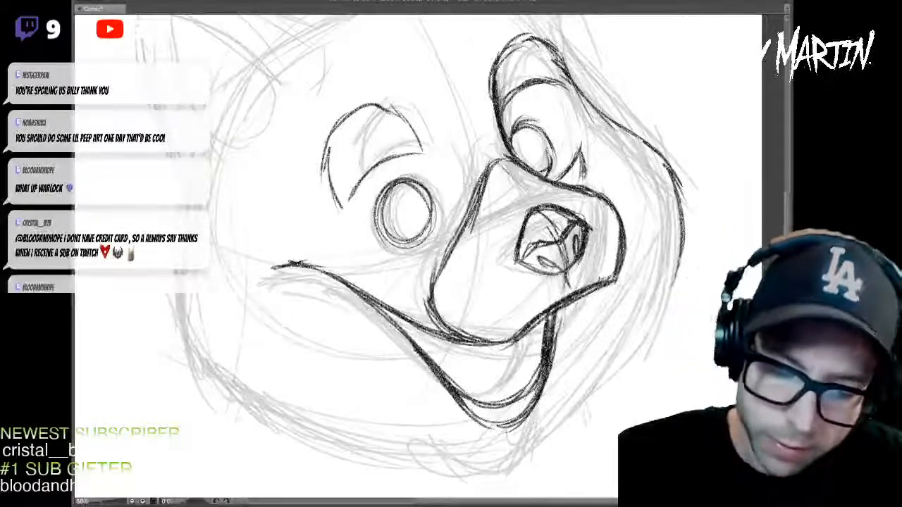
# - Add two small pointed fangs under the muzzle and outline the lower right cheek and the chin in dark line
pyautogui.moveTo(601, 287); pyautogui.dragTo(600, 312)
pyautogui.moveTo(519, 342); pyautogui.dragTo(517, 361)
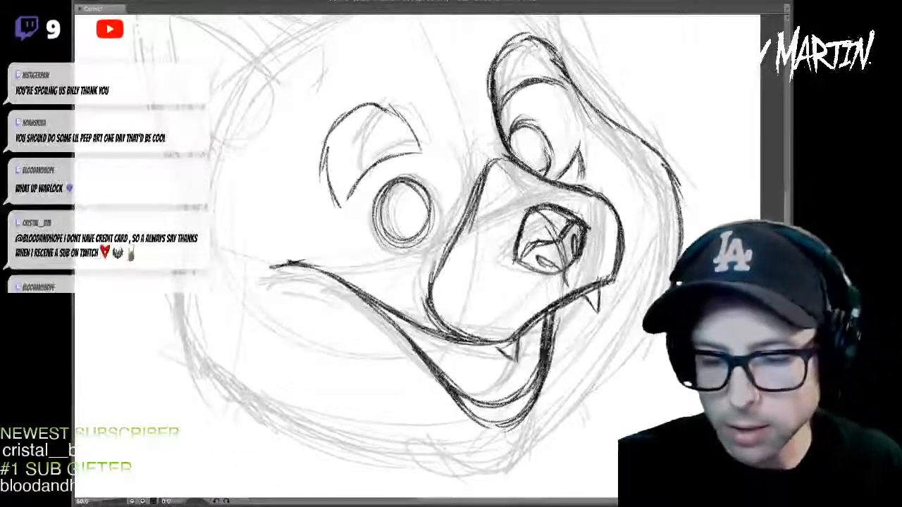
pyautogui.moveTo(668, 299)
pyautogui.mouseDown()
pyautogui.moveTo(640, 344)
pyautogui.moveTo(545, 436)
pyautogui.mouseUp()
pyautogui.moveTo(539, 421)
pyautogui.mouseDown()
pyautogui.moveTo(545, 392)
pyautogui.moveTo(602, 296)
pyautogui.moveTo(547, 359)
pyautogui.mouseUp()
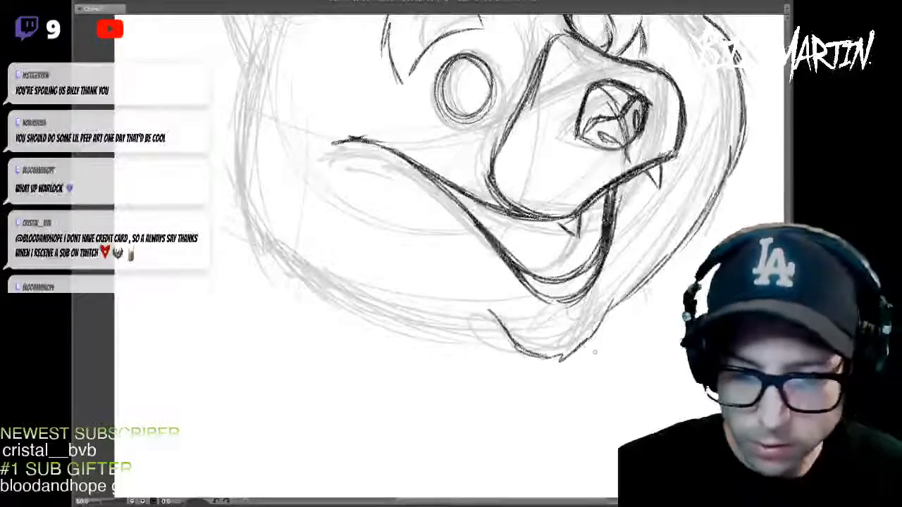
pyautogui.scroll(3, 451, 254)
pyautogui.scroll(-2, 451, 254)
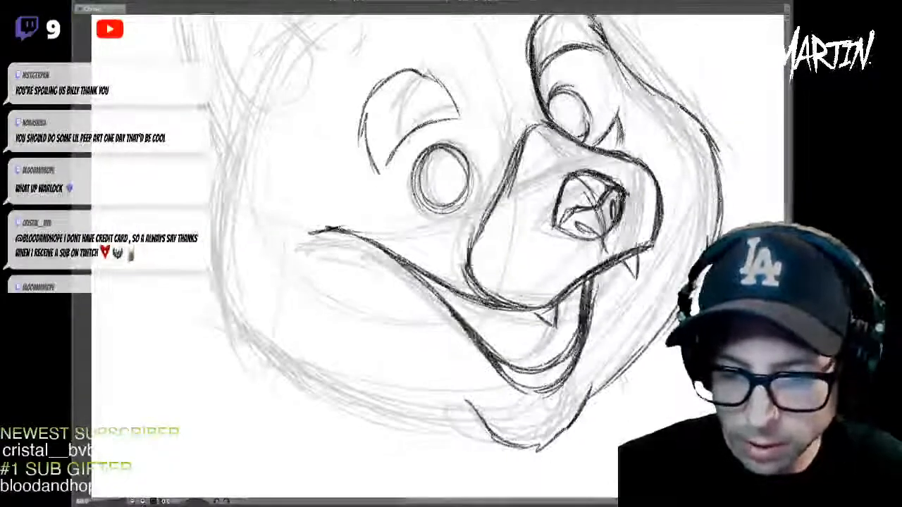
pyautogui.scroll(2, 451, 254)
pyautogui.scroll(-2, 451, 254)
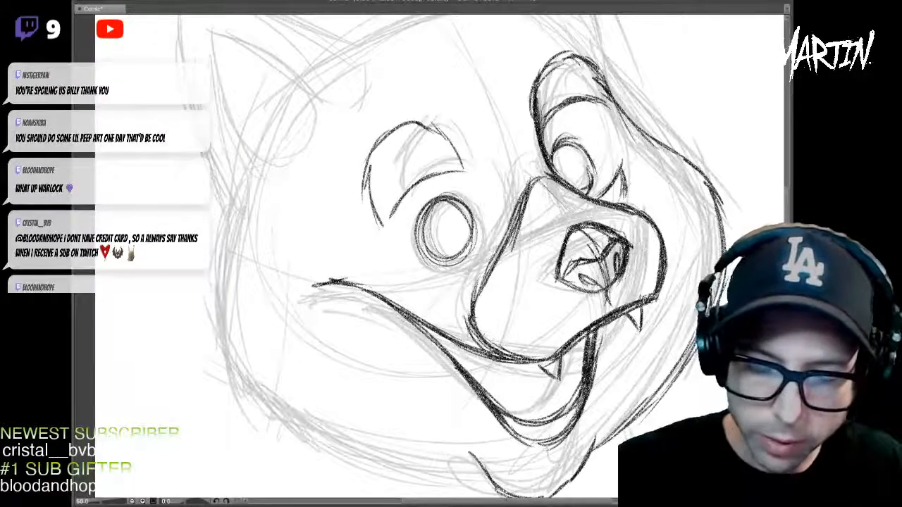
# - Draw the lower teeth line with its pointed fang inside the mouth and enlarge the near upper fang
pyautogui.moveTo(449, 348); pyautogui.dragTo(507, 366)
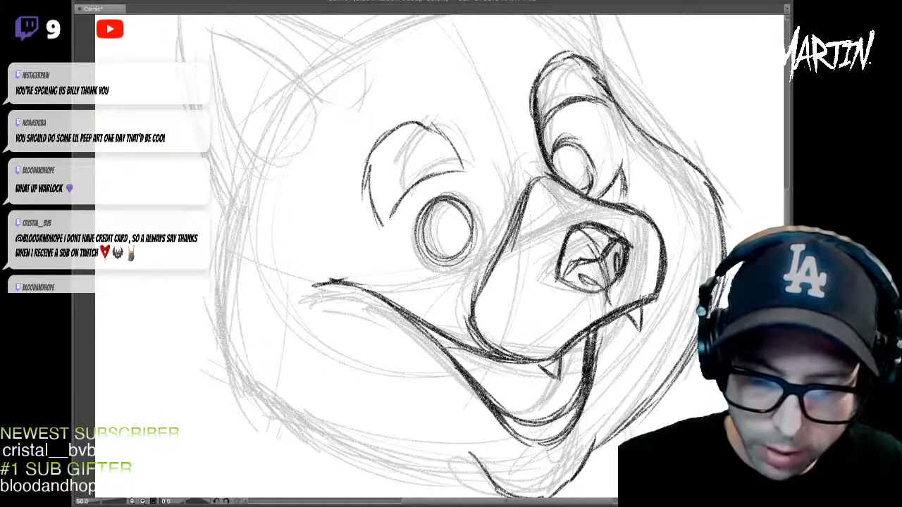
pyautogui.moveTo(564, 395)
pyautogui.mouseDown()
pyautogui.moveTo(520, 401)
pyautogui.moveTo(496, 402)
pyautogui.mouseUp()
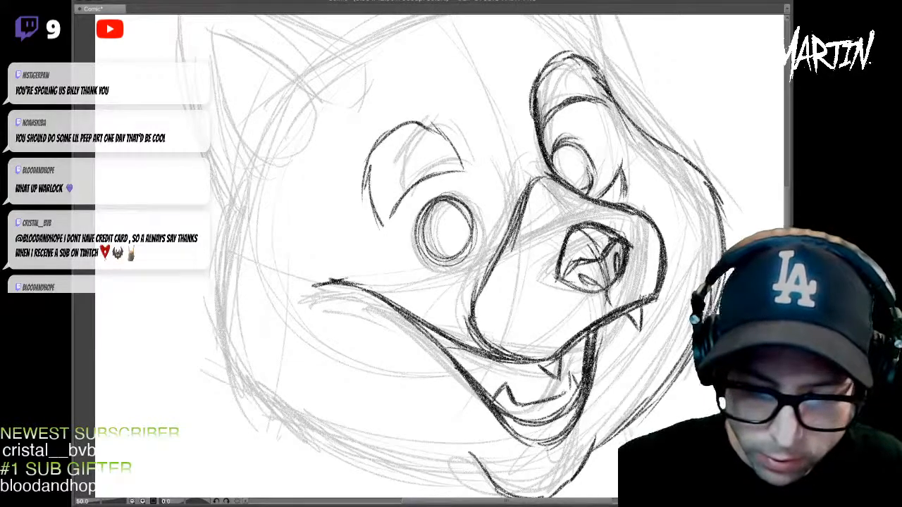
pyautogui.moveTo(533, 363); pyautogui.dragTo(561, 392)
# - Shade the far mouth interior and the lower lip with dark hatching and thicken the upper mouth line
pyautogui.moveTo(561, 352)
pyautogui.mouseDown()
pyautogui.moveTo(564, 385)
pyautogui.moveTo(575, 384)
pyautogui.mouseUp()
pyautogui.moveTo(581, 338); pyautogui.dragTo(588, 381)
pyautogui.moveTo(578, 348); pyautogui.dragTo(576, 380)
pyautogui.moveTo(414, 315)
pyautogui.mouseDown()
pyautogui.moveTo(456, 347)
pyautogui.moveTo(451, 342)
pyautogui.mouseUp()
pyautogui.moveTo(364, 285); pyautogui.dragTo(471, 360)
pyautogui.moveTo(484, 399)
pyautogui.mouseDown()
pyautogui.moveTo(512, 425)
pyautogui.moveTo(537, 422)
pyautogui.moveTo(517, 438)
pyautogui.moveTo(564, 445)
pyautogui.mouseUp()
pyautogui.moveTo(568, 414); pyautogui.dragTo(576, 441)
pyautogui.moveTo(683, 330)
pyautogui.mouseDown()
pyautogui.moveTo(680, 427)
pyautogui.moveTo(654, 324)
pyautogui.mouseUp()
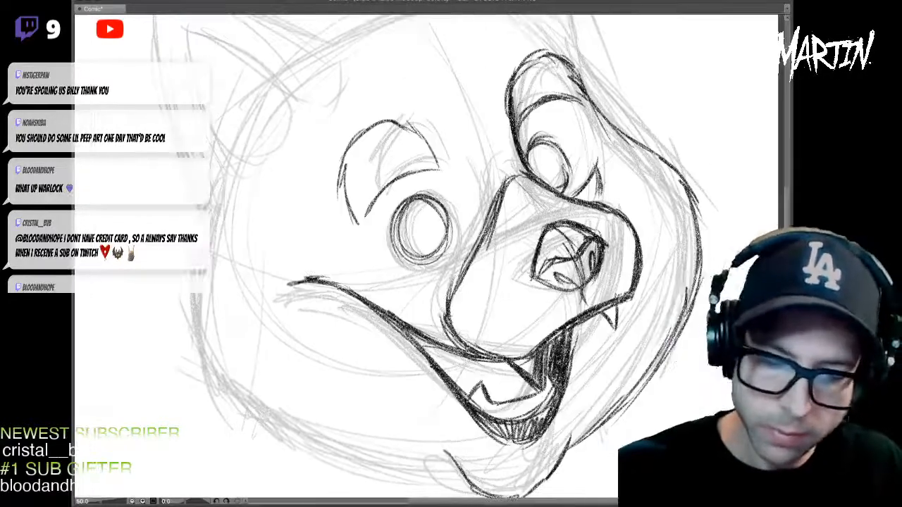
# - Darken the left brow shape, add a pointed fur tip at its top and save the drawing
pyautogui.hotkey('ctrl', '-')
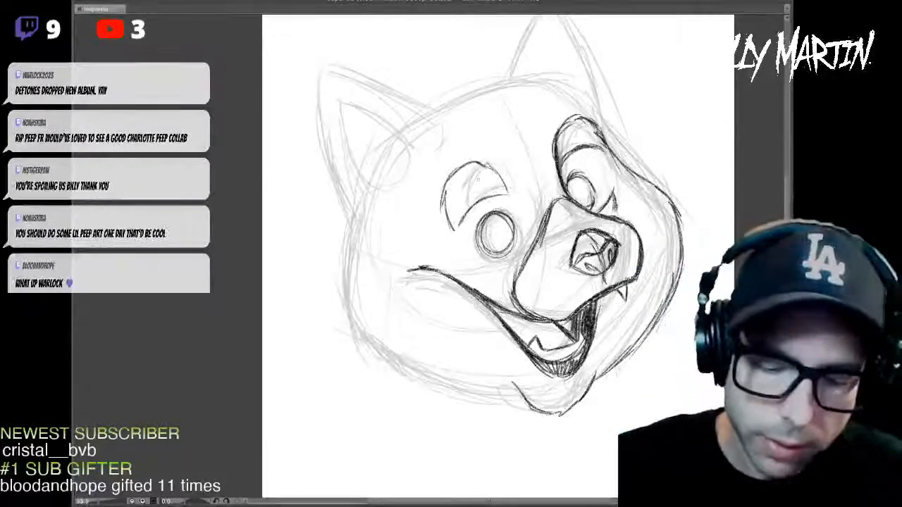
pyautogui.moveTo(460, 222); pyautogui.dragTo(497, 195)
pyautogui.moveTo(486, 156)
pyautogui.mouseDown()
pyautogui.moveTo(507, 191)
pyautogui.moveTo(485, 161)
pyautogui.mouseUp()
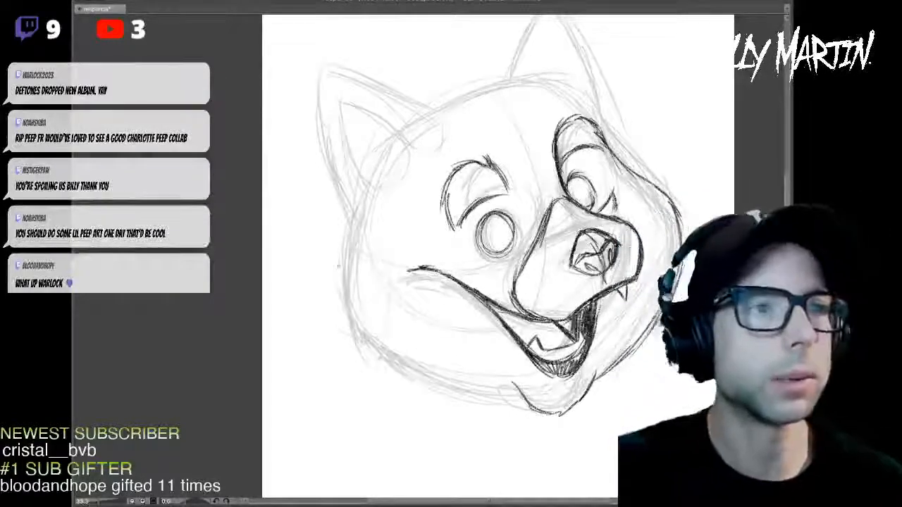
pyautogui.hotkey('ctrl', 's')
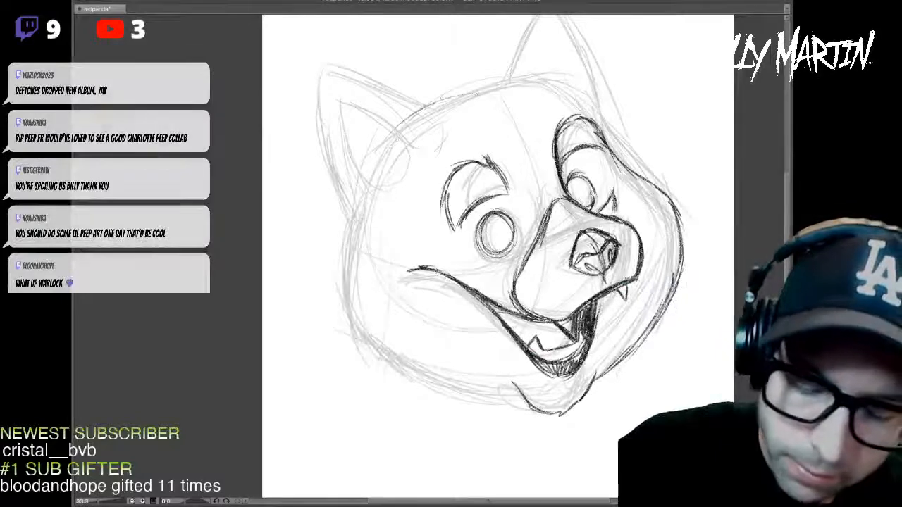
# - Draw the top of the head as a dark curve from the left ear's base over to the right brow
pyautogui.moveTo(395, 129)
pyautogui.mouseDown()
pyautogui.moveTo(530, 82)
pyautogui.moveTo(556, 86)
pyautogui.moveTo(596, 117)
pyautogui.mouseUp()
pyautogui.moveTo(560, 91); pyautogui.dragTo(603, 129)
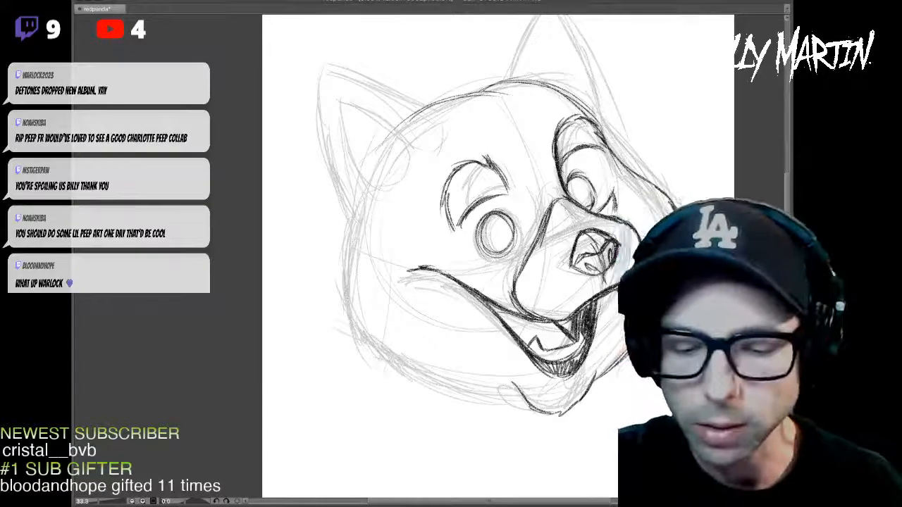
pyautogui.moveTo(487, 89)
pyautogui.mouseDown()
pyautogui.moveTo(546, 80)
pyautogui.moveTo(604, 126)
pyautogui.moveTo(619, 159)
pyautogui.mouseUp()
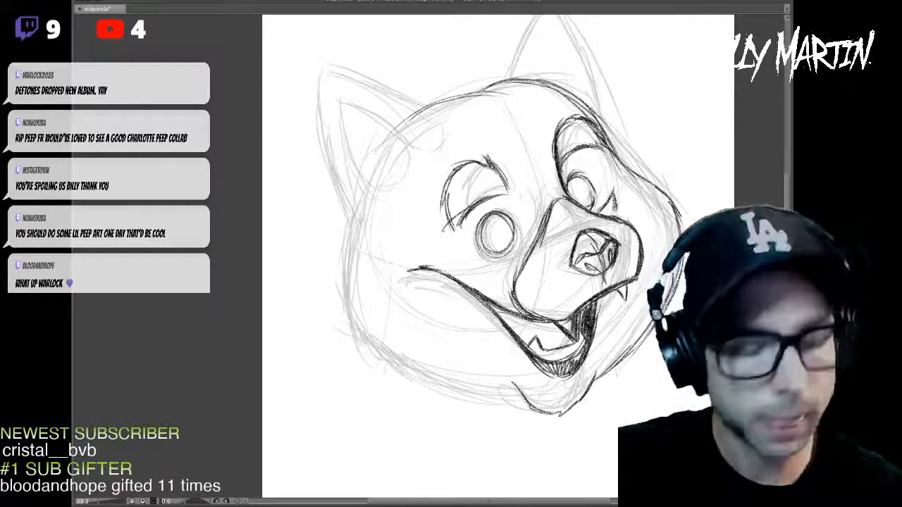
# - Draw the left cheek markings: a furry patch outline beside the eye and an inner curve down from the mouth corner
pyautogui.moveTo(408, 225); pyautogui.dragTo(378, 315)
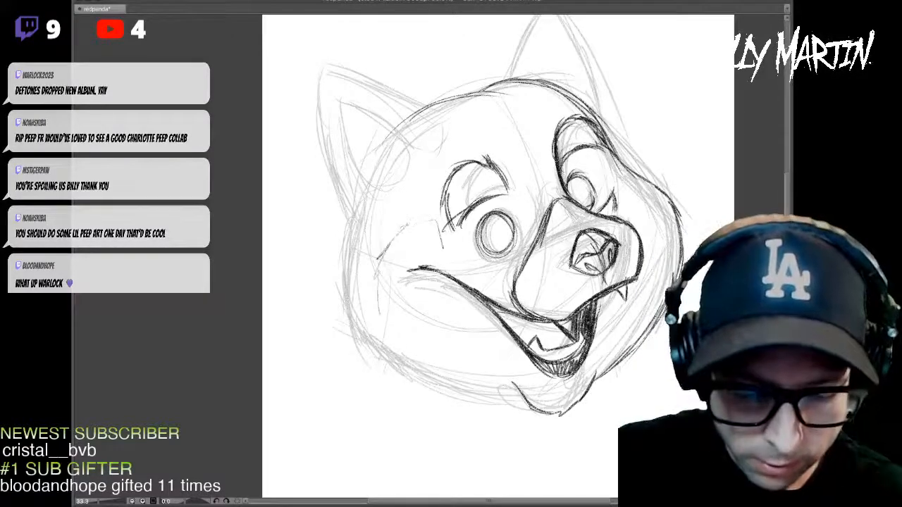
pyautogui.moveTo(420, 295); pyautogui.dragTo(410, 362)
pyautogui.moveTo(436, 260)
pyautogui.mouseDown()
pyautogui.moveTo(415, 306)
pyautogui.moveTo(426, 375)
pyautogui.moveTo(381, 318)
pyautogui.moveTo(431, 220)
pyautogui.mouseUp()
pyautogui.moveTo(430, 273)
pyautogui.mouseDown()
pyautogui.moveTo(411, 318)
pyautogui.moveTo(437, 375)
pyautogui.mouseUp()
pyautogui.moveTo(445, 247); pyautogui.dragTo(437, 226)
pyautogui.moveTo(437, 216); pyautogui.dragTo(406, 223)
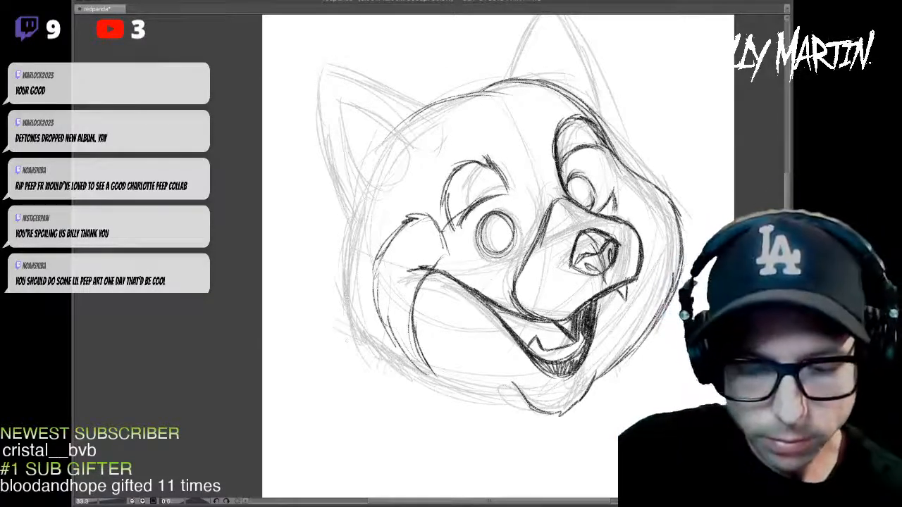
# - Outline the left side of the head with fur tufts down to the chin and touch up both eye outlines
pyautogui.moveTo(358, 191)
pyautogui.mouseDown()
pyautogui.moveTo(336, 236)
pyautogui.moveTo(334, 269)
pyautogui.moveTo(344, 328)
pyautogui.moveTo(362, 351)
pyautogui.moveTo(418, 385)
pyautogui.moveTo(531, 402)
pyautogui.mouseUp()
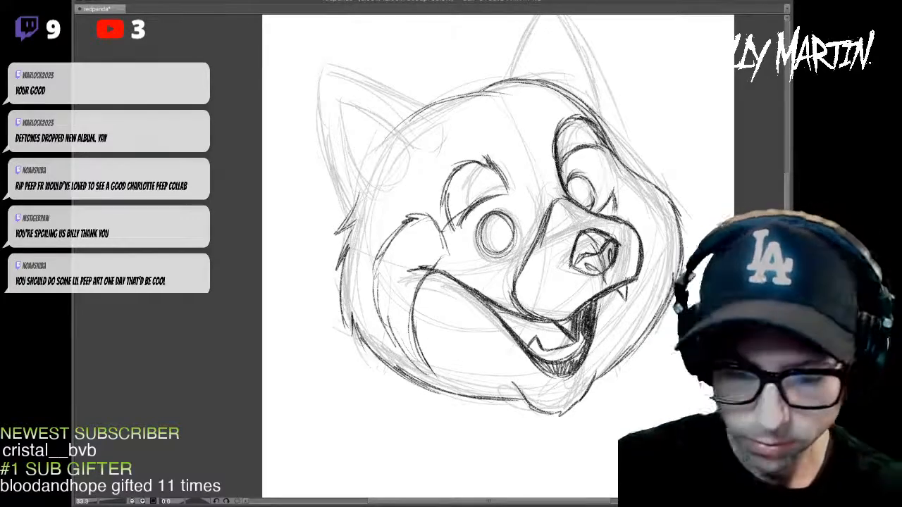
pyautogui.moveTo(352, 312); pyautogui.dragTo(389, 367)
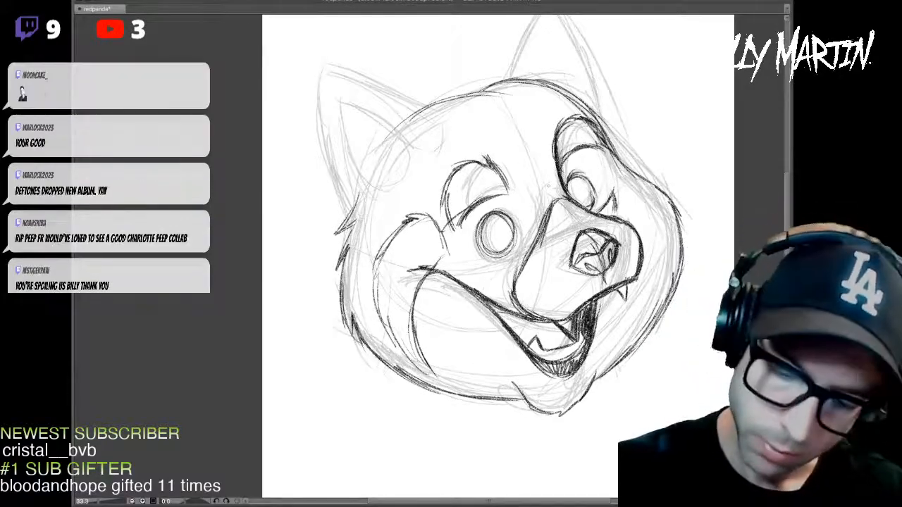
pyautogui.moveTo(569, 176); pyautogui.dragTo(594, 193)
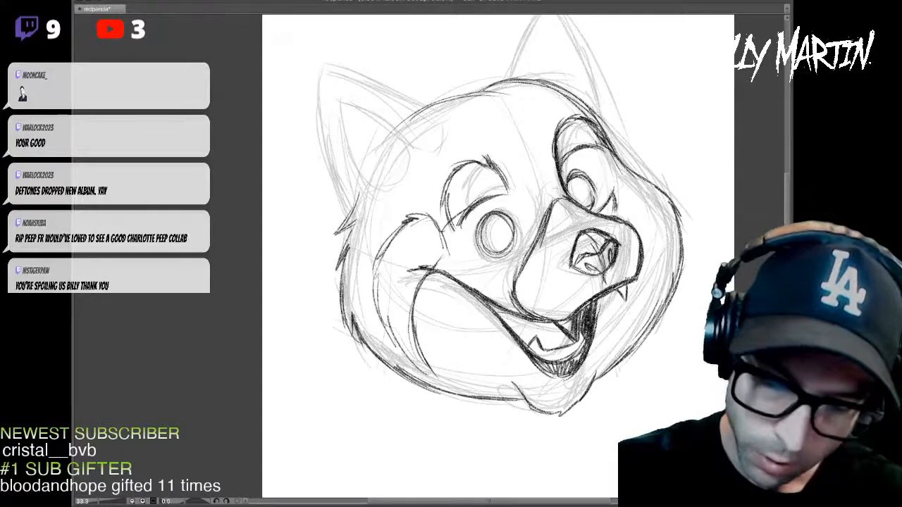
pyautogui.moveTo(504, 211)
pyautogui.mouseDown()
pyautogui.moveTo(489, 254)
pyautogui.moveTo(513, 243)
pyautogui.mouseUp()
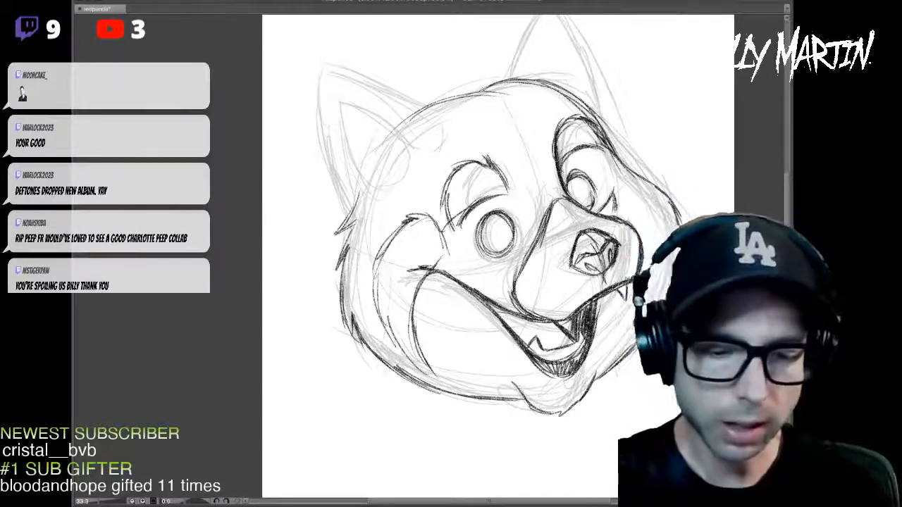
# - Outline the left ear with a tufted tip and inner edge, and darken the contour across the forehead
pyautogui.moveTo(432, 104); pyautogui.dragTo(329, 62)
pyautogui.moveTo(406, 98)
pyautogui.mouseDown()
pyautogui.moveTo(319, 55)
pyautogui.moveTo(314, 62)
pyautogui.moveTo(358, 214)
pyautogui.mouseUp()
pyautogui.moveTo(340, 95); pyautogui.dragTo(413, 143)
pyautogui.moveTo(411, 100)
pyautogui.mouseDown()
pyautogui.moveTo(437, 106)
pyautogui.moveTo(514, 89)
pyautogui.mouseUp()
pyautogui.moveTo(438, 103); pyautogui.dragTo(534, 80)
pyautogui.moveTo(480, 89)
pyautogui.mouseDown()
pyautogui.moveTo(556, 88)
pyautogui.moveTo(643, 177)
pyautogui.mouseUp()
pyautogui.moveTo(599, 122); pyautogui.dragTo(652, 179)
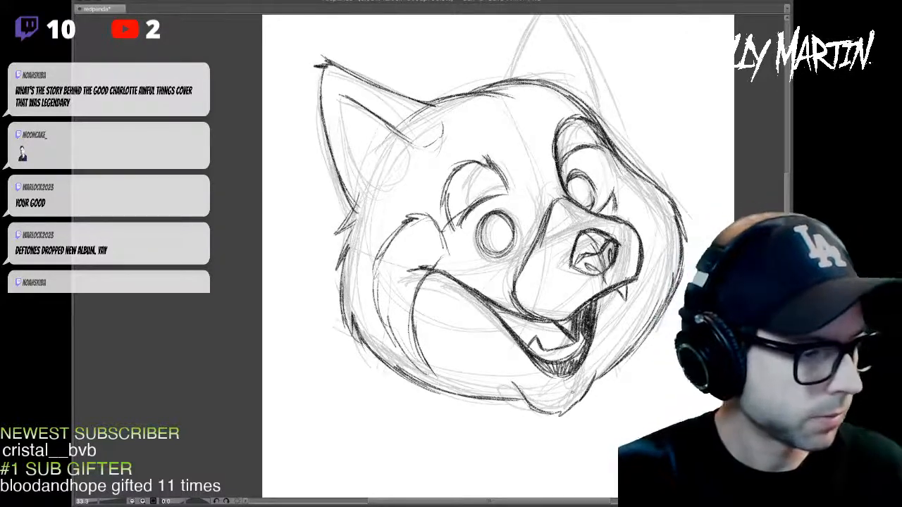
# - Complete the left ear's inner outline and reinforce its top edge, tip and the fur tufts below it
pyautogui.moveTo(493, 211); pyautogui.dragTo(488, 289)
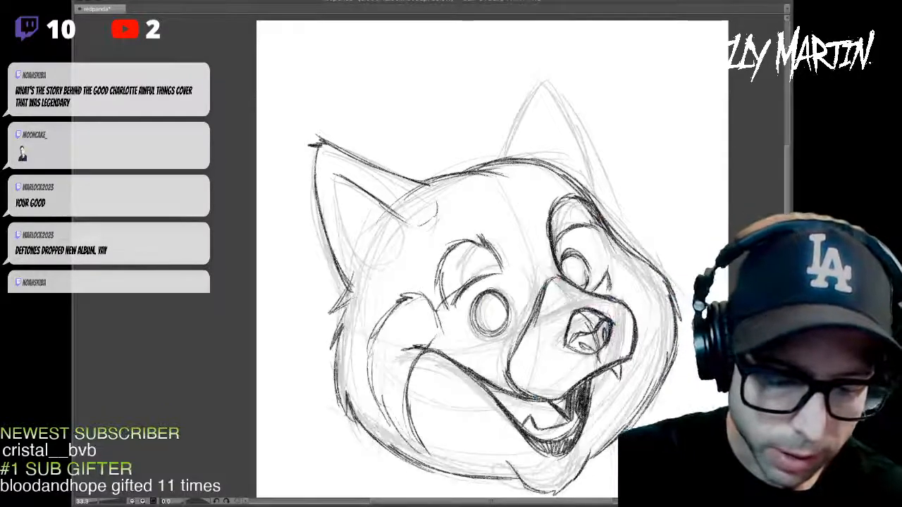
pyautogui.moveTo(351, 285); pyautogui.dragTo(331, 314)
pyautogui.moveTo(351, 298)
pyautogui.mouseDown()
pyautogui.moveTo(333, 315)
pyautogui.moveTo(330, 350)
pyautogui.moveTo(350, 415)
pyautogui.mouseUp()
pyautogui.moveTo(324, 169)
pyautogui.mouseDown()
pyautogui.moveTo(356, 180)
pyautogui.moveTo(330, 205)
pyautogui.moveTo(416, 226)
pyautogui.mouseUp()
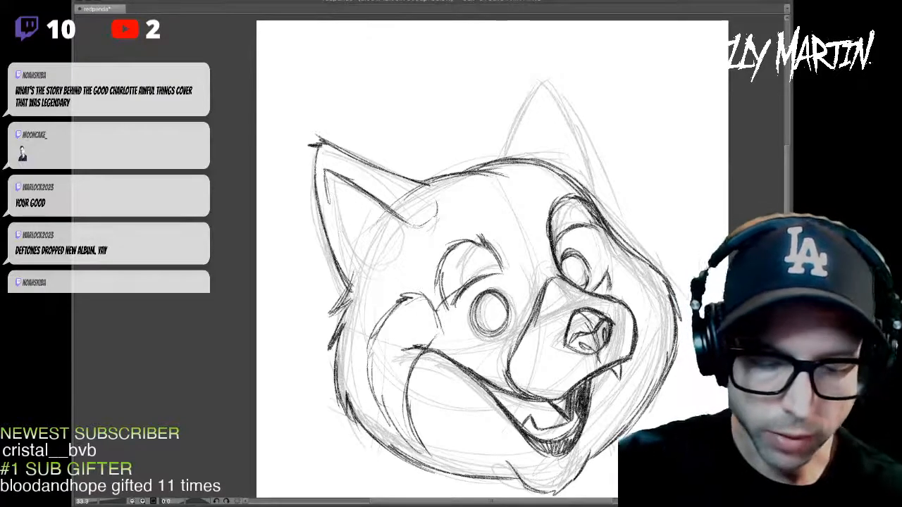
pyautogui.moveTo(328, 181)
pyautogui.mouseDown()
pyautogui.moveTo(353, 298)
pyautogui.moveTo(343, 234)
pyautogui.mouseUp()
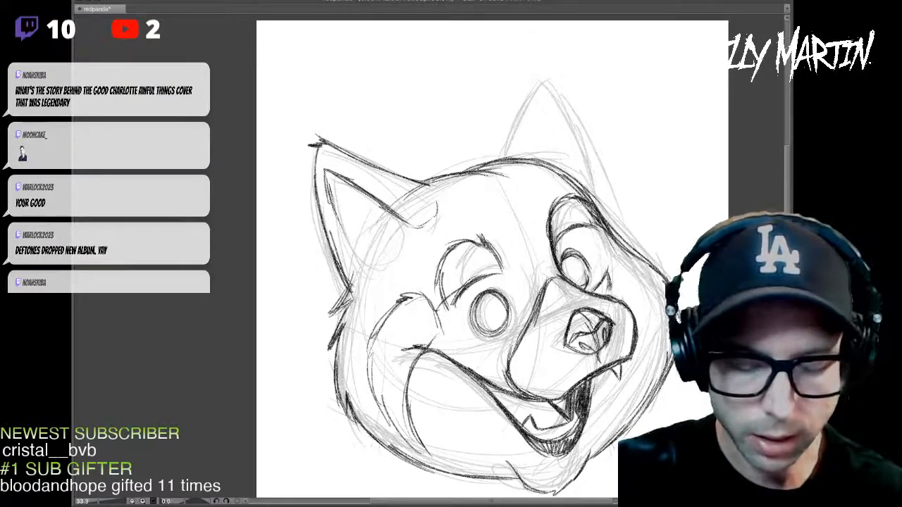
pyautogui.moveTo(351, 155); pyautogui.dragTo(417, 181)
pyautogui.moveTo(317, 134); pyautogui.dragTo(338, 147)
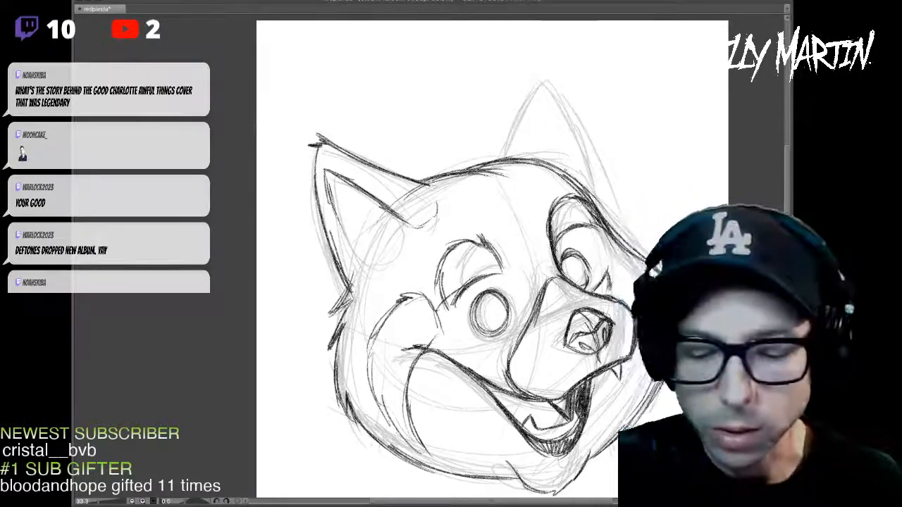
# - Outline the right ear as a tall dark pointed triangle joining the top of the head and the right brow
pyautogui.moveTo(492, 160); pyautogui.dragTo(540, 78)
pyautogui.moveTo(507, 128)
pyautogui.mouseDown()
pyautogui.moveTo(547, 65)
pyautogui.moveTo(585, 127)
pyautogui.moveTo(602, 201)
pyautogui.mouseUp()
pyautogui.moveTo(587, 135)
pyautogui.mouseDown()
pyautogui.moveTo(601, 192)
pyautogui.moveTo(598, 169)
pyautogui.mouseUp()
pyautogui.moveTo(604, 208); pyautogui.dragTo(599, 165)
pyautogui.moveTo(604, 196)
pyautogui.mouseDown()
pyautogui.moveTo(593, 126)
pyautogui.moveTo(549, 68)
pyautogui.mouseUp()
pyautogui.moveTo(493, 161); pyautogui.dragTo(527, 96)
pyautogui.moveTo(508, 126)
pyautogui.mouseDown()
pyautogui.moveTo(533, 81)
pyautogui.moveTo(566, 87)
pyautogui.mouseUp()
pyautogui.moveTo(554, 69); pyautogui.dragTo(572, 95)
pyautogui.moveTo(570, 176); pyautogui.dragTo(607, 221)
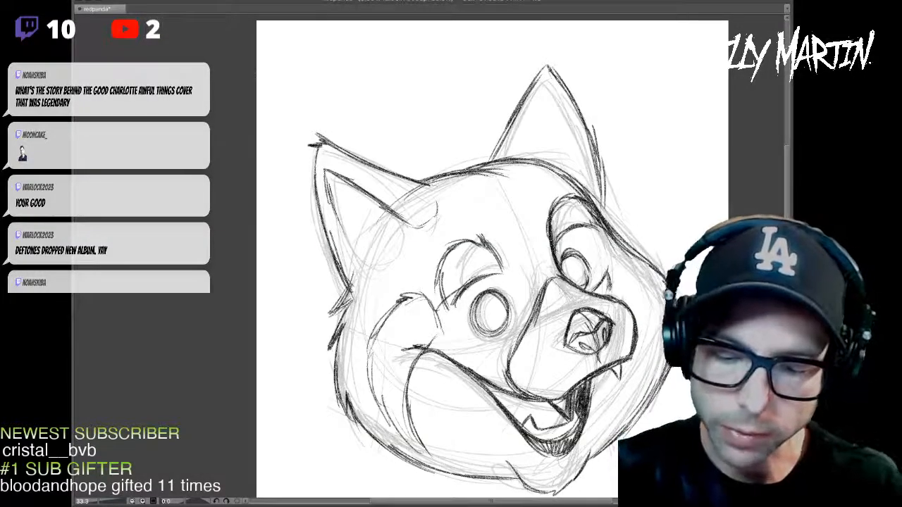
pyautogui.moveTo(604, 169); pyautogui.dragTo(607, 217)
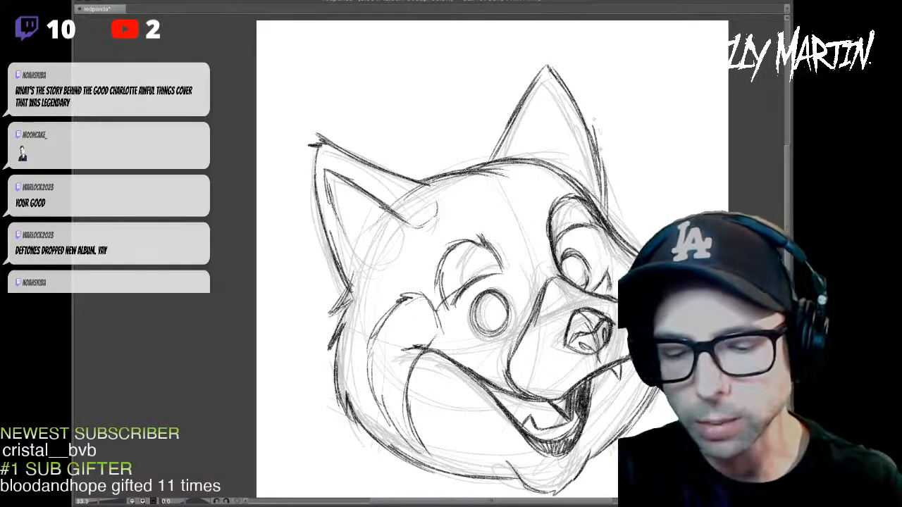
pyautogui.moveTo(596, 136); pyautogui.dragTo(551, 64)
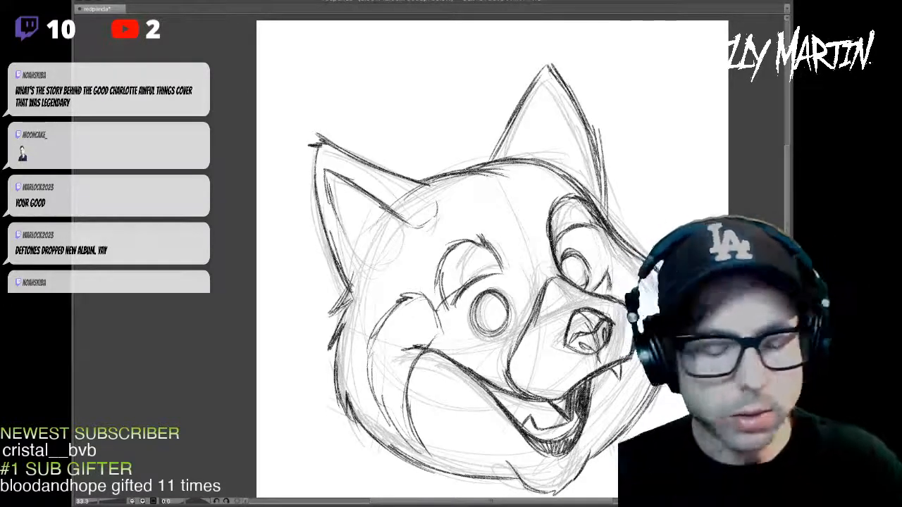
# - Transform the right ear: rotate it slightly clockwise, shift it slightly outward and clear the selection
pyautogui.moveTo(493, 267)
pyautogui.mouseDown()
pyautogui.moveTo(450, 258)
pyautogui.moveTo(445, 246)
pyautogui.mouseUp()
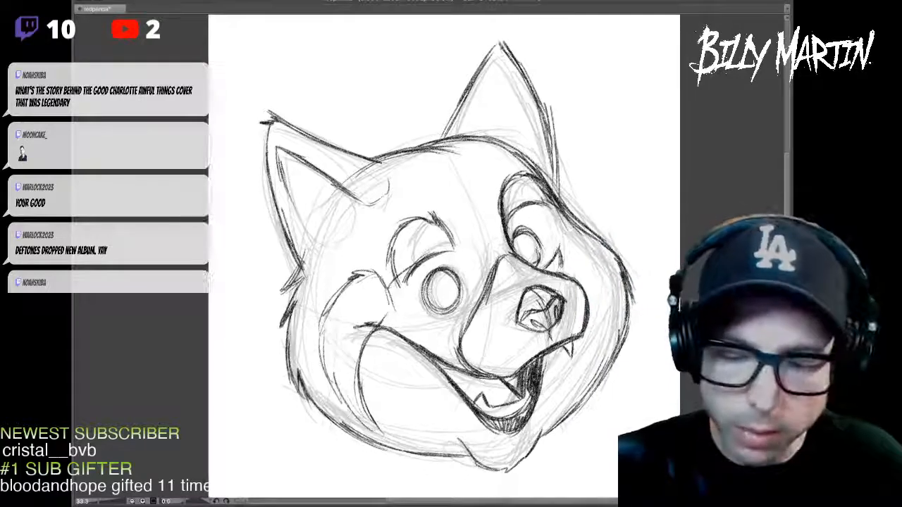
pyautogui.moveTo(570, 148)
pyautogui.mouseDown()
pyautogui.moveTo(561, 197)
pyautogui.moveTo(509, 127)
pyautogui.moveTo(457, 132)
pyautogui.moveTo(529, 21)
pyautogui.moveTo(610, 26)
pyautogui.mouseUp()
pyautogui.hotkey('ctrl', 't')
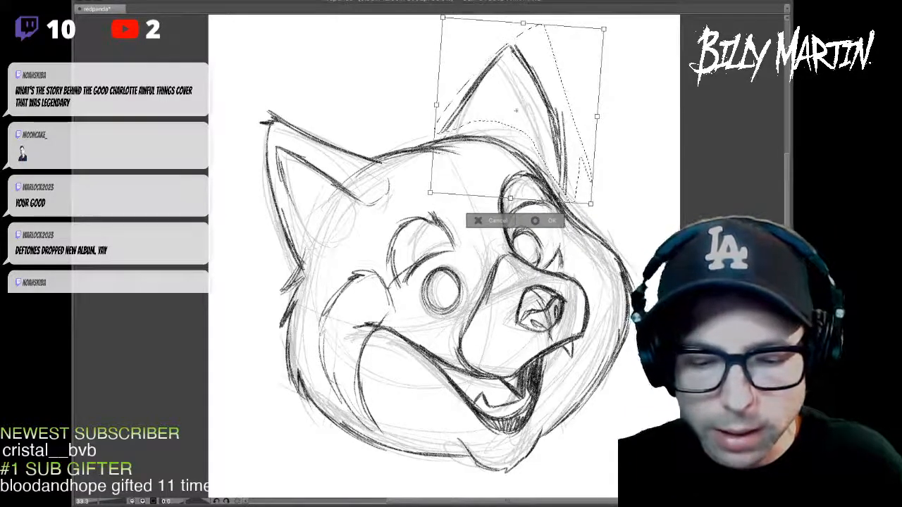
pyautogui.moveTo(515, 106); pyautogui.dragTo(519, 107)
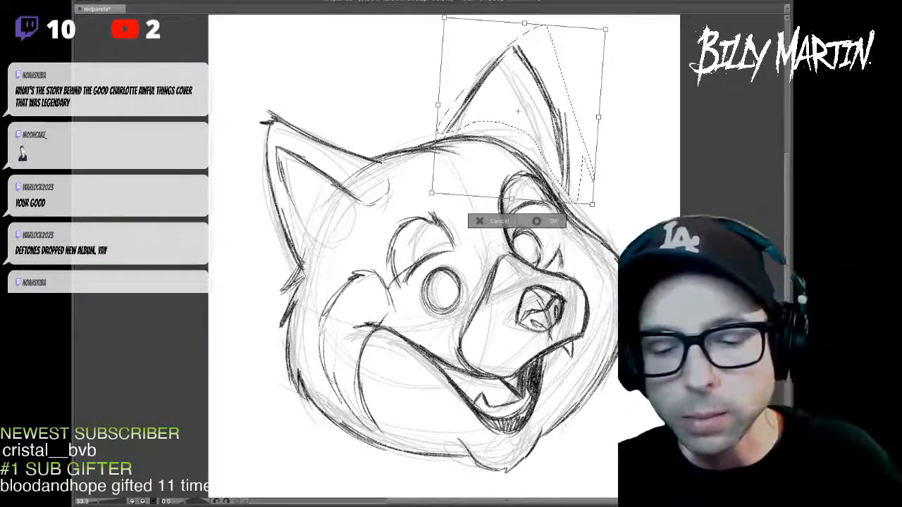
pyautogui.press('Return')
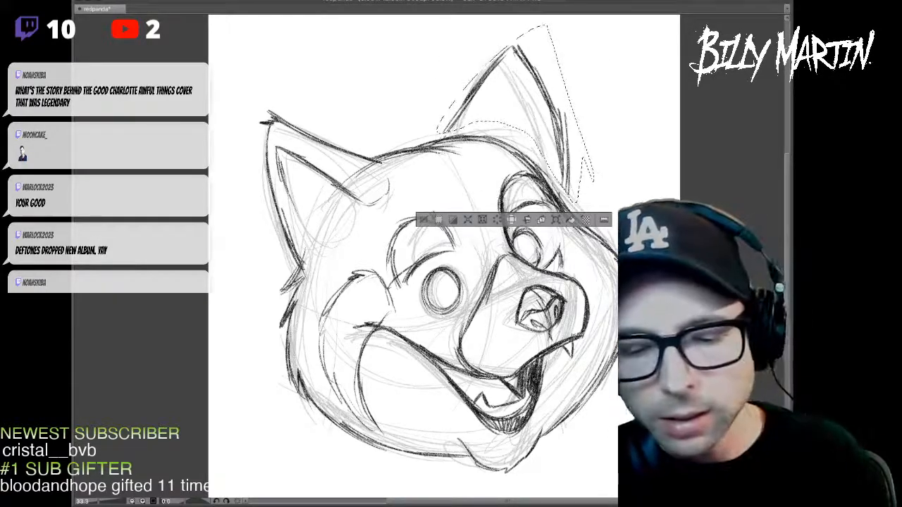
pyautogui.hotkey('ctrl', 'd')
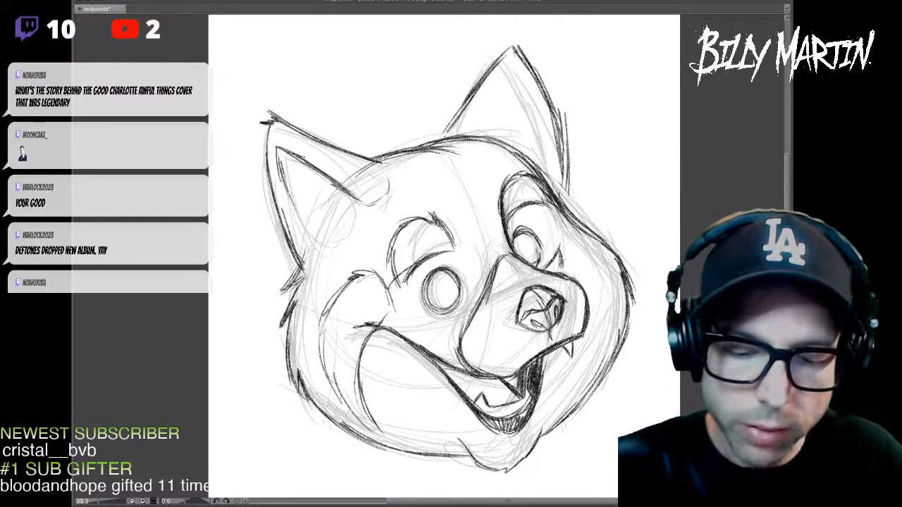
# - Lasso the right ear again and transform it, tilting it slightly clockwise and extending it outward
pyautogui.moveTo(564, 180)
pyautogui.mouseDown()
pyautogui.moveTo(451, 128)
pyautogui.moveTo(553, 22)
pyautogui.moveTo(595, 208)
pyautogui.mouseUp()
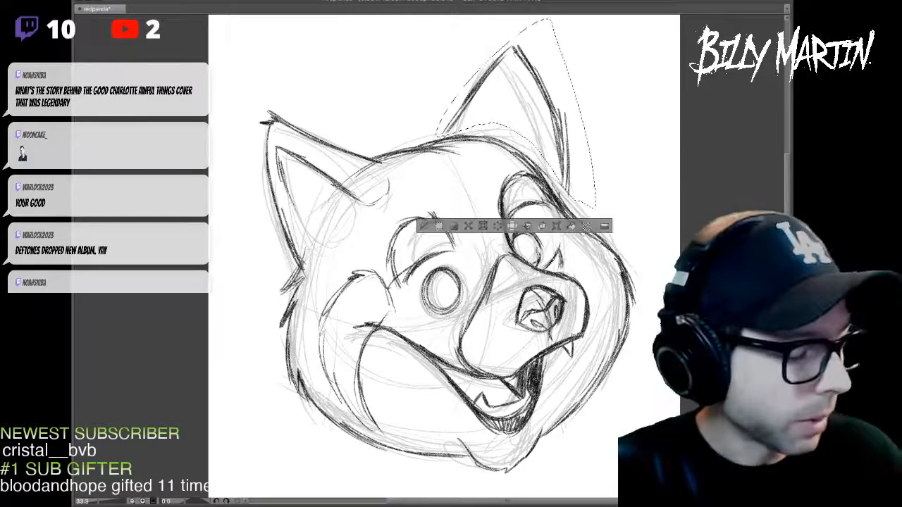
pyautogui.hotkey('ctrl', 't')
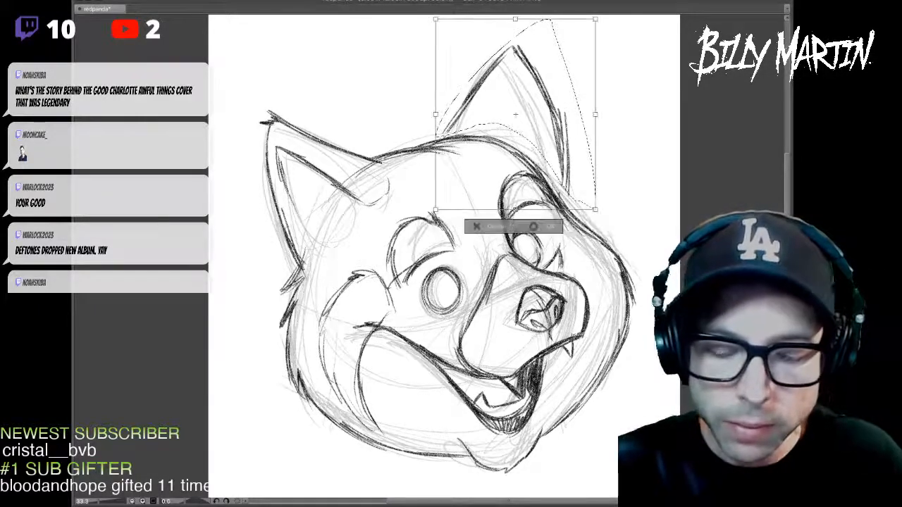
pyautogui.moveTo(596, 19); pyautogui.dragTo(599, 15)
pyautogui.moveTo(518, 113); pyautogui.dragTo(517, 120)
pyautogui.moveTo(599, 24); pyautogui.dragTo(617, 21)
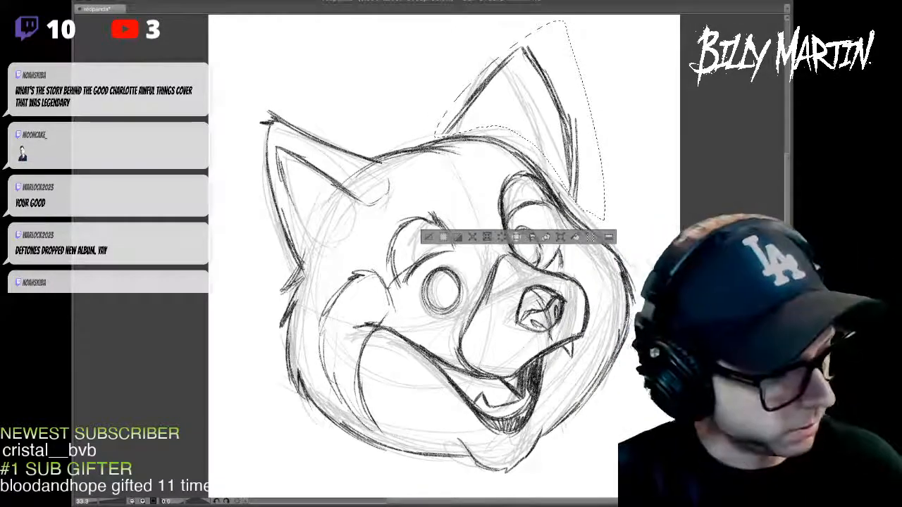
pyautogui.press('Return')
# - Clear the selection, shift the whole head drawing slightly lower on the page and hide the faded rough sketch
pyautogui.moveTo(437, 296); pyautogui.dragTo(419, 241)
pyautogui.hotkey('ctrl', '-')
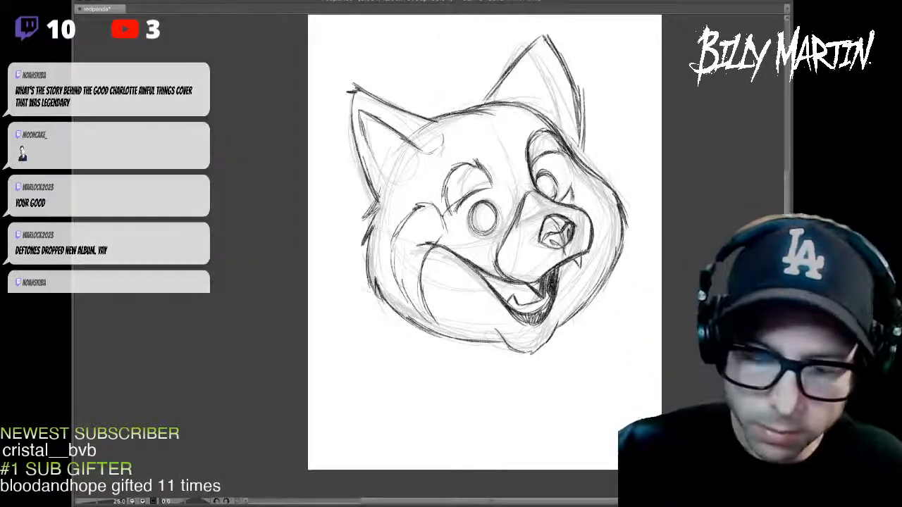
pyautogui.hotkey('ctrl', 't')
pyautogui.moveTo(487, 195); pyautogui.dragTo(485, 202)
pyautogui.press('Return')
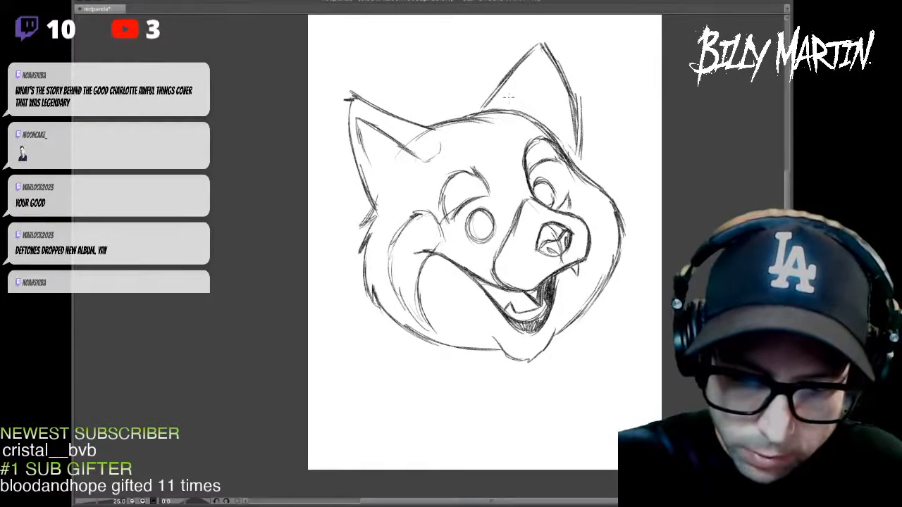
# - Draw the inner edges of the right ear and reinforce its outer contour from base to tip
pyautogui.moveTo(511, 109)
pyautogui.mouseDown()
pyautogui.moveTo(551, 85)
pyautogui.moveTo(562, 111)
pyautogui.mouseUp()
pyautogui.moveTo(552, 79); pyautogui.dragTo(565, 149)
pyautogui.moveTo(566, 91); pyautogui.dragTo(573, 137)
pyautogui.moveTo(560, 71); pyautogui.dragTo(568, 113)
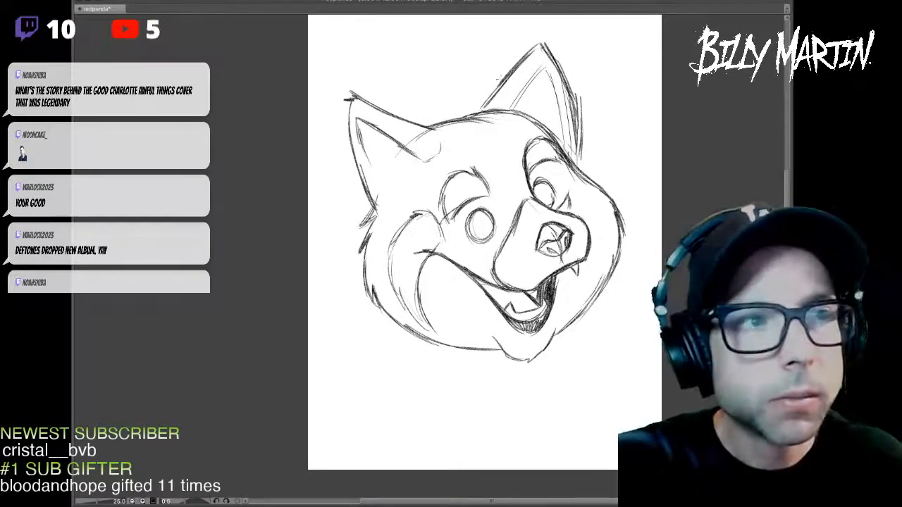
pyautogui.moveTo(491, 101); pyautogui.dragTo(544, 46)
pyautogui.moveTo(502, 90); pyautogui.dragTo(547, 53)
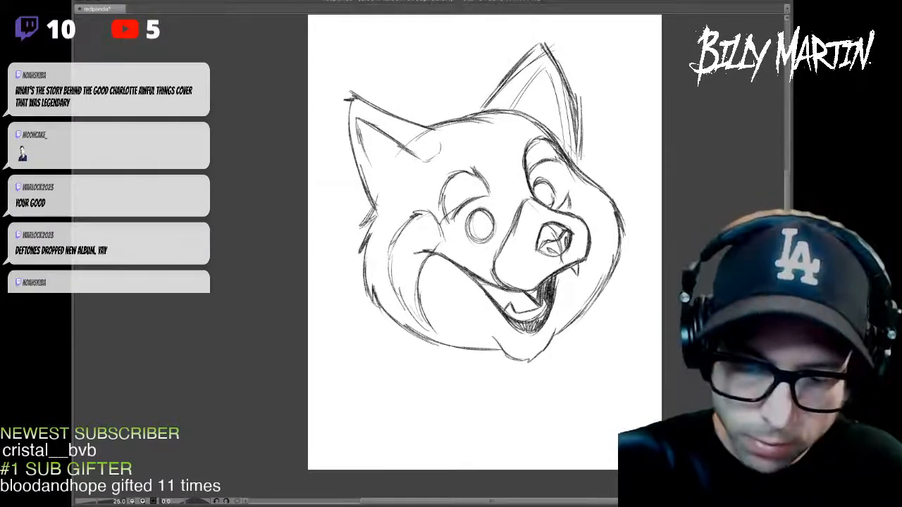
# - Lasso the right ear above the head contour, delete it and clear the selection
pyautogui.moveTo(598, 128)
pyautogui.mouseDown()
pyautogui.moveTo(471, 100)
pyautogui.moveTo(607, 145)
pyautogui.mouseUp()
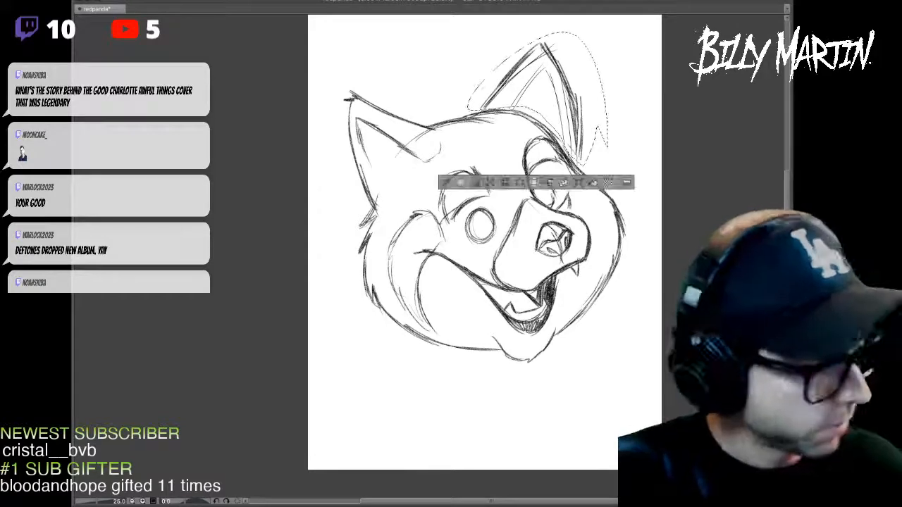
pyautogui.press('Delete')
pyautogui.hotkey('ctrl', 'd')
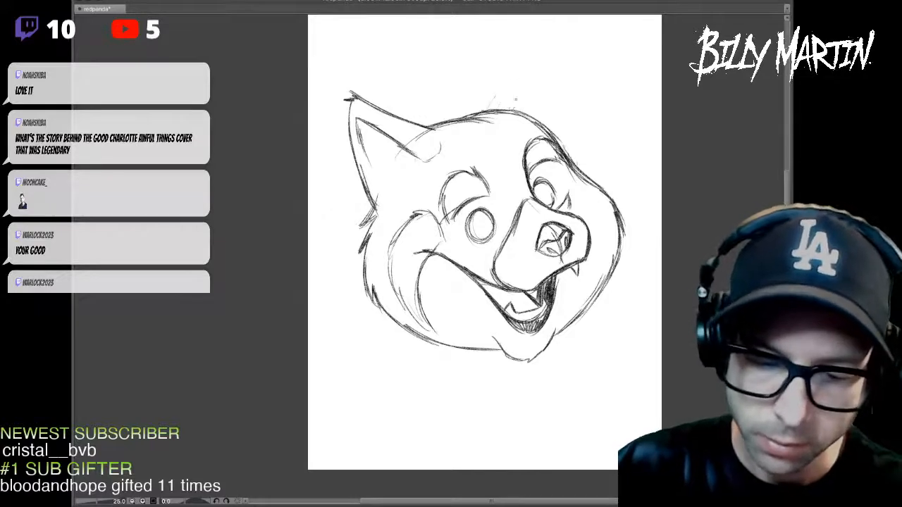
# - Redraw the right ear as a tall pointed triangle rising from the top of the head and ending above the right brow
pyautogui.moveTo(491, 106)
pyautogui.mouseDown()
pyautogui.moveTo(525, 58)
pyautogui.moveTo(579, 141)
pyautogui.mouseUp()
pyautogui.moveTo(567, 81)
pyautogui.mouseDown()
pyautogui.moveTo(581, 169)
pyautogui.moveTo(540, 40)
pyautogui.moveTo(489, 109)
pyautogui.mouseUp()
pyautogui.moveTo(541, 40)
pyautogui.mouseDown()
pyautogui.moveTo(502, 89)
pyautogui.moveTo(576, 144)
pyautogui.mouseUp()
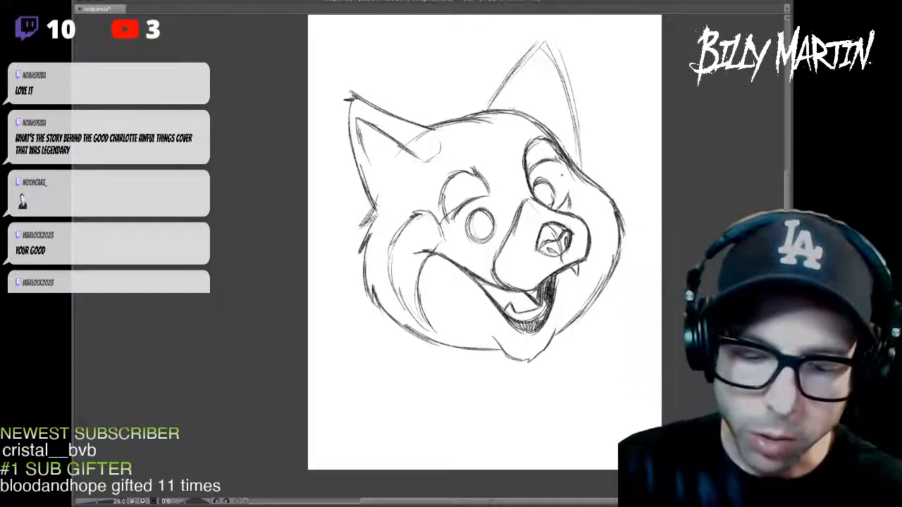
pyautogui.moveTo(492, 105)
pyautogui.mouseDown()
pyautogui.moveTo(537, 39)
pyautogui.moveTo(579, 161)
pyautogui.mouseUp()
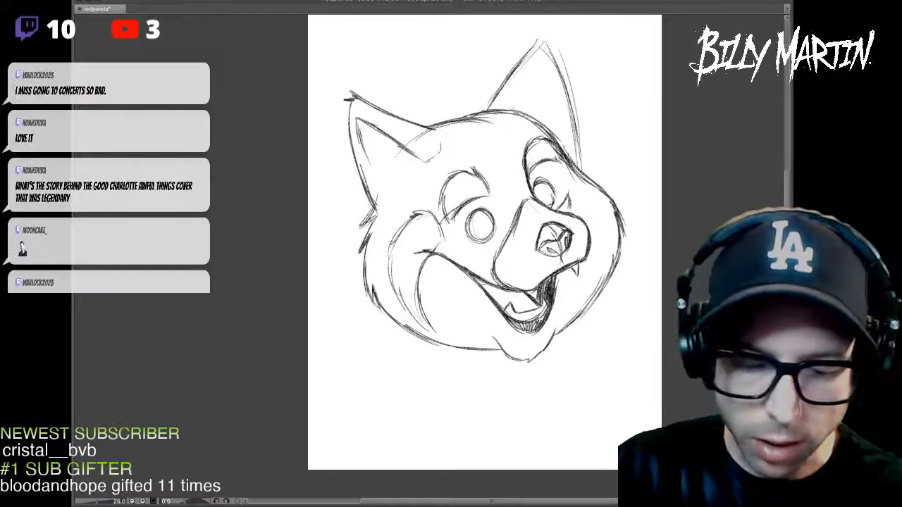
# - Add fur strokes below the left ear and darken the head contour across the crown, right brow and right cheek
pyautogui.moveTo(376, 200); pyautogui.dragTo(357, 253)
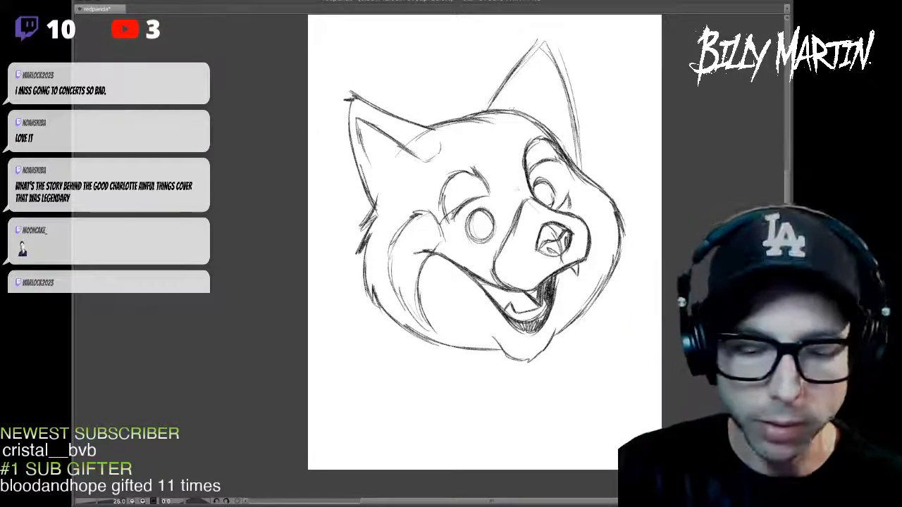
pyautogui.moveTo(369, 200); pyautogui.dragTo(358, 224)
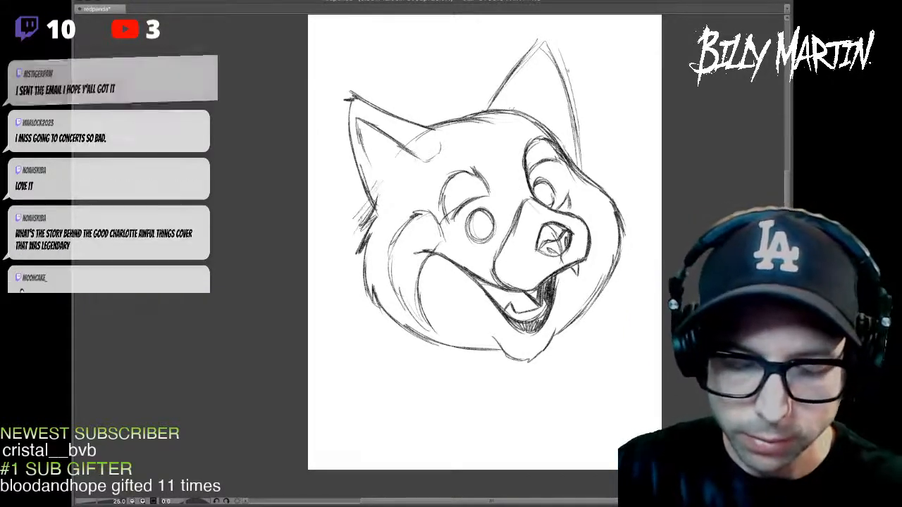
pyautogui.moveTo(477, 109)
pyautogui.mouseDown()
pyautogui.moveTo(537, 117)
pyautogui.moveTo(589, 177)
pyautogui.mouseUp()
pyautogui.moveTo(519, 108); pyautogui.dragTo(564, 148)
pyautogui.moveTo(464, 117); pyautogui.dragTo(520, 110)
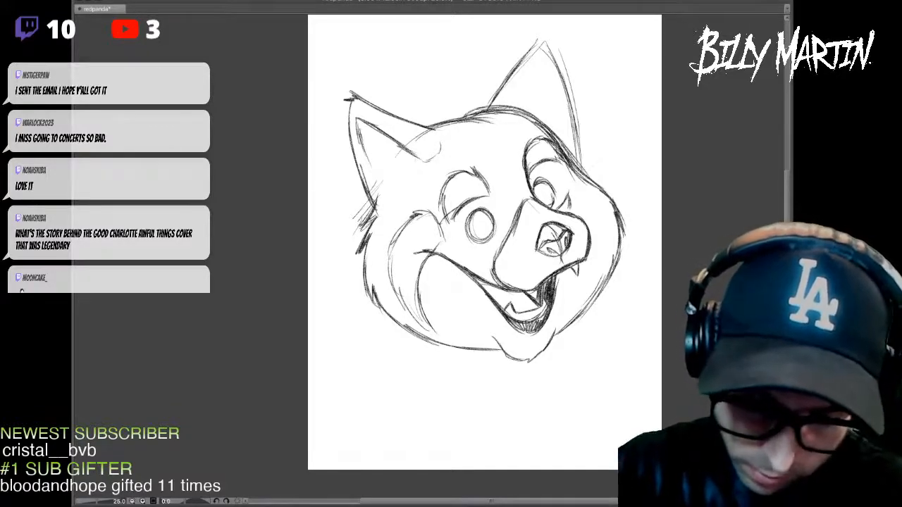
pyautogui.moveTo(418, 124); pyautogui.dragTo(439, 133)
pyautogui.moveTo(542, 123); pyautogui.dragTo(601, 185)
pyautogui.moveTo(618, 221); pyautogui.dragTo(607, 270)
# - Darken the right ear's tip and outer edge, and reinforce the left ear's outer edge down to its fur tufts
pyautogui.moveTo(580, 127); pyautogui.dragTo(583, 162)
pyautogui.moveTo(546, 38); pyautogui.dragTo(565, 89)
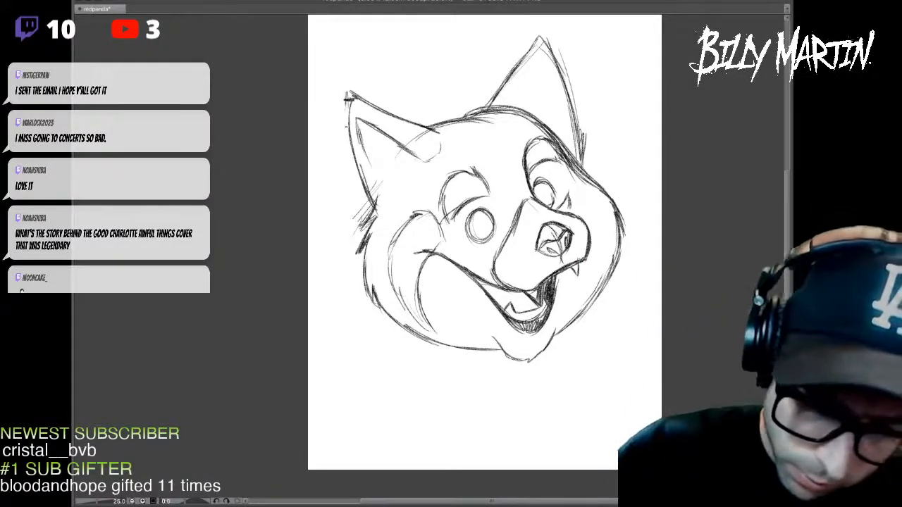
pyautogui.moveTo(346, 104); pyautogui.dragTo(370, 213)
pyautogui.moveTo(356, 160); pyautogui.dragTo(371, 221)
pyautogui.moveTo(348, 112); pyautogui.dragTo(359, 185)
# - Sketch a guide arc between the ear tips, darken the right ear's inner side, erase the arc and lower the right ear's tip
pyautogui.moveTo(367, 88); pyautogui.dragTo(519, 48)
pyautogui.moveTo(400, 68)
pyautogui.mouseDown()
pyautogui.moveTo(530, 39)
pyautogui.moveTo(487, 106)
pyautogui.mouseUp()
pyautogui.moveTo(547, 49)
pyautogui.mouseDown()
pyautogui.moveTo(577, 142)
pyautogui.moveTo(490, 106)
pyautogui.mouseUp()
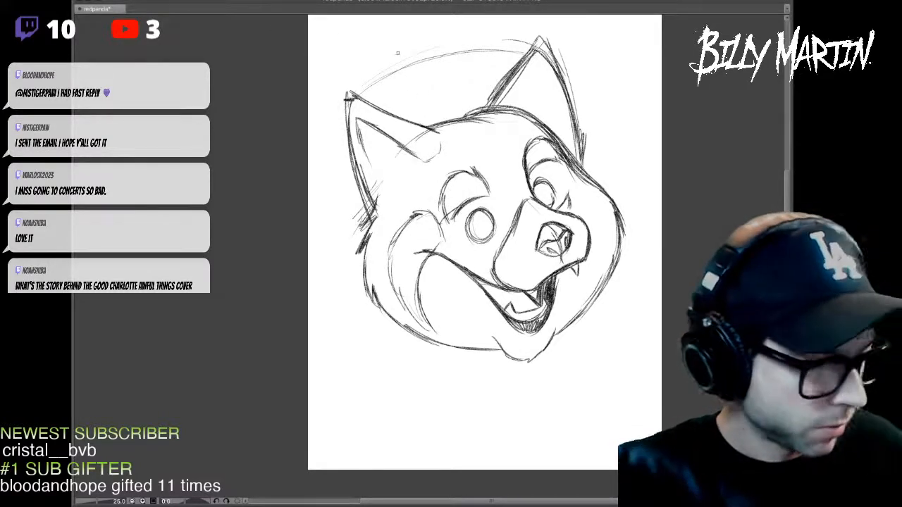
pyautogui.moveTo(356, 88)
pyautogui.mouseDown()
pyautogui.moveTo(528, 34)
pyautogui.moveTo(553, 38)
pyautogui.mouseUp()
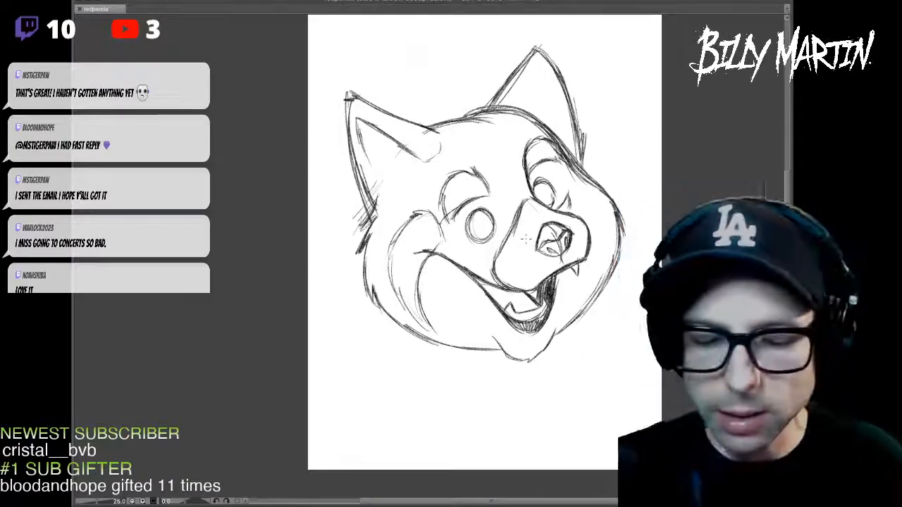
pyautogui.moveTo(350, 145)
pyautogui.mouseDown()
pyautogui.moveTo(351, 93)
pyautogui.moveTo(384, 110)
pyautogui.mouseUp()
pyautogui.moveTo(350, 124); pyautogui.dragTo(350, 95)
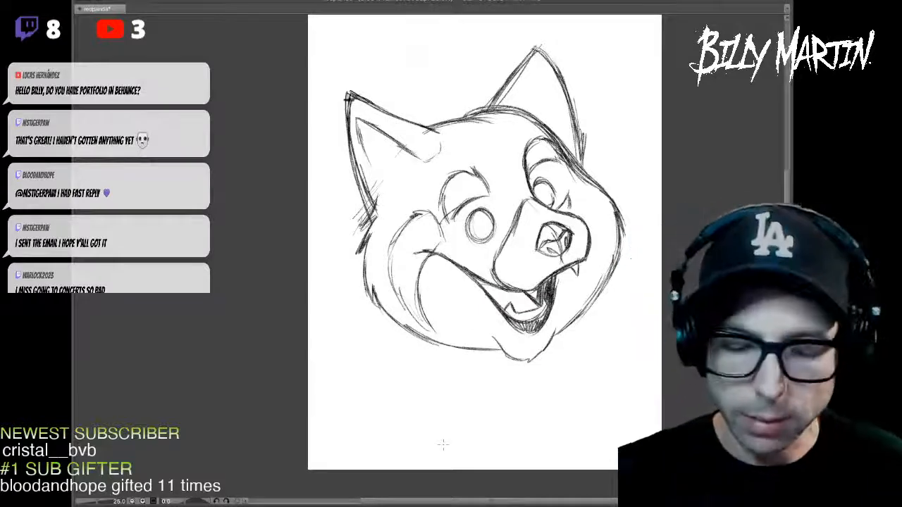
# - Draw both sides of the lower jaw from the mouth corners down to the chin, and darken the adjoining right cheek line
pyautogui.moveTo(485, 295)
pyautogui.mouseDown()
pyautogui.moveTo(502, 350)
pyautogui.moveTo(491, 326)
pyautogui.mouseUp()
pyautogui.moveTo(558, 320)
pyautogui.mouseDown()
pyautogui.moveTo(554, 296)
pyautogui.moveTo(557, 310)
pyautogui.mouseUp()
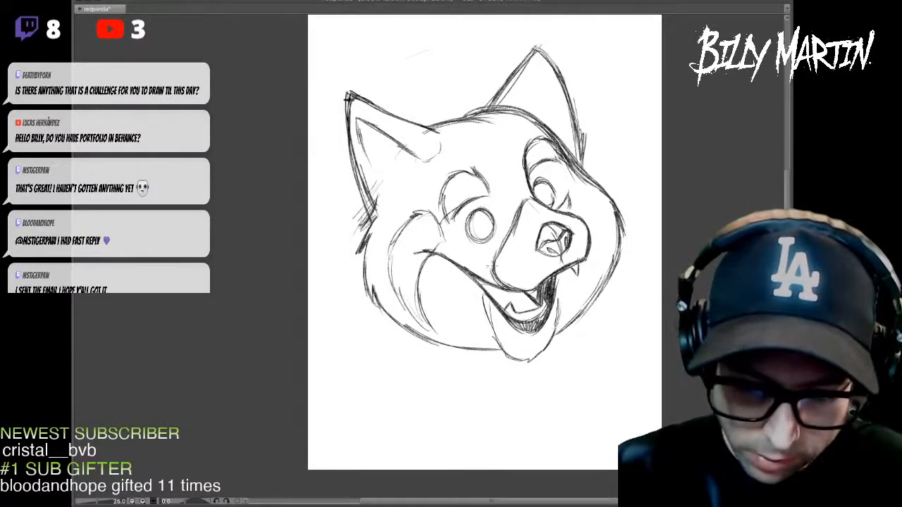
pyautogui.moveTo(485, 292); pyautogui.dragTo(506, 348)
pyautogui.moveTo(558, 292); pyautogui.dragTo(556, 343)
pyautogui.moveTo(596, 295); pyautogui.dragTo(564, 329)
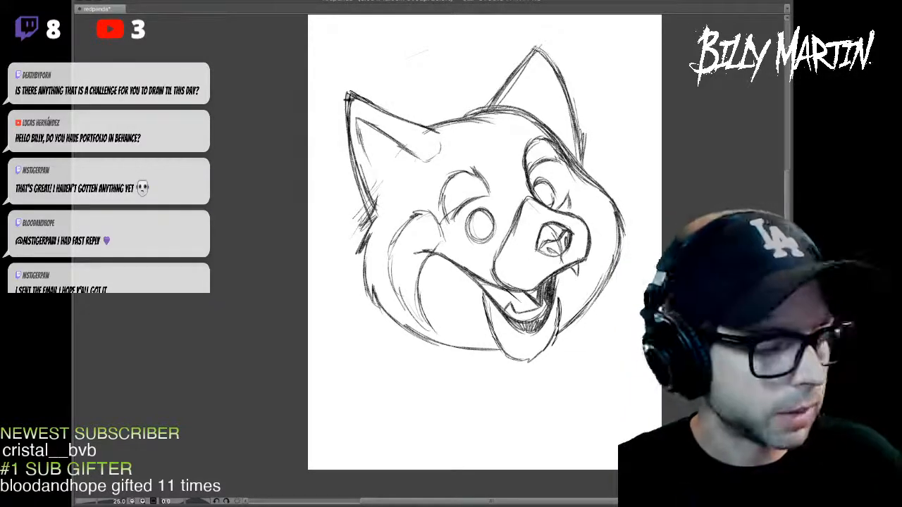
# - Add short fur strokes to the inner end of the left eyebrow marking and draw a fur tuft beneath the left eye
pyautogui.scroll(2, 617, 186)
pyautogui.moveTo(616, 186); pyautogui.dragTo(631, 149)
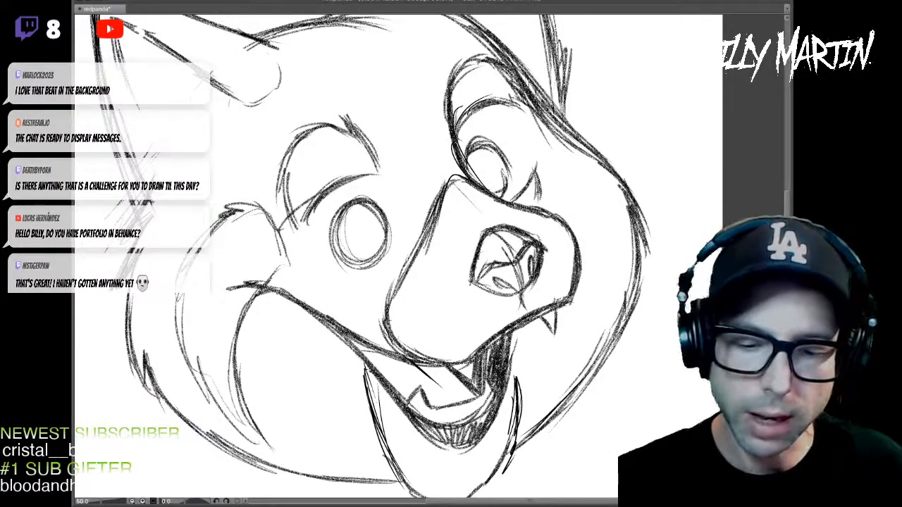
pyautogui.moveTo(342, 113); pyautogui.dragTo(373, 138)
pyautogui.moveTo(356, 123); pyautogui.dragTo(381, 161)
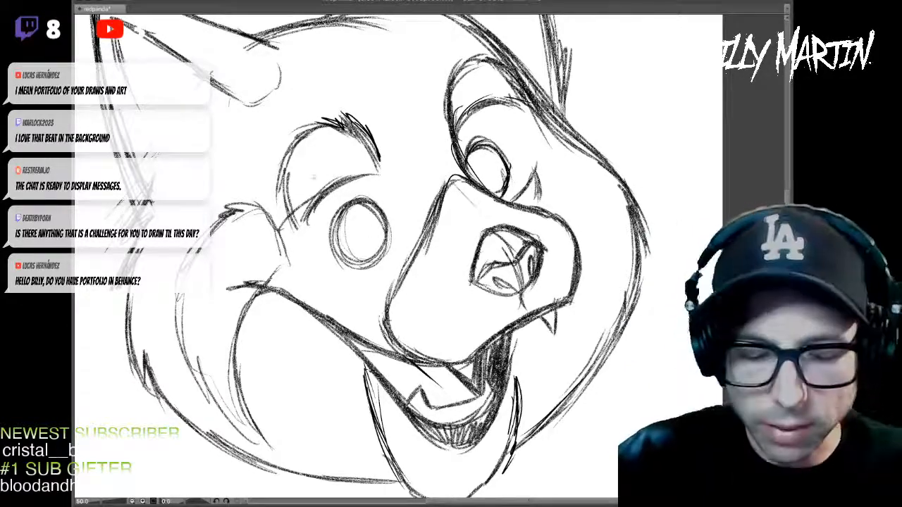
pyautogui.moveTo(345, 285); pyautogui.dragTo(392, 265)
pyautogui.moveTo(388, 276)
pyautogui.mouseDown()
pyautogui.moveTo(354, 301)
pyautogui.moveTo(371, 276)
pyautogui.moveTo(394, 266)
pyautogui.mouseUp()
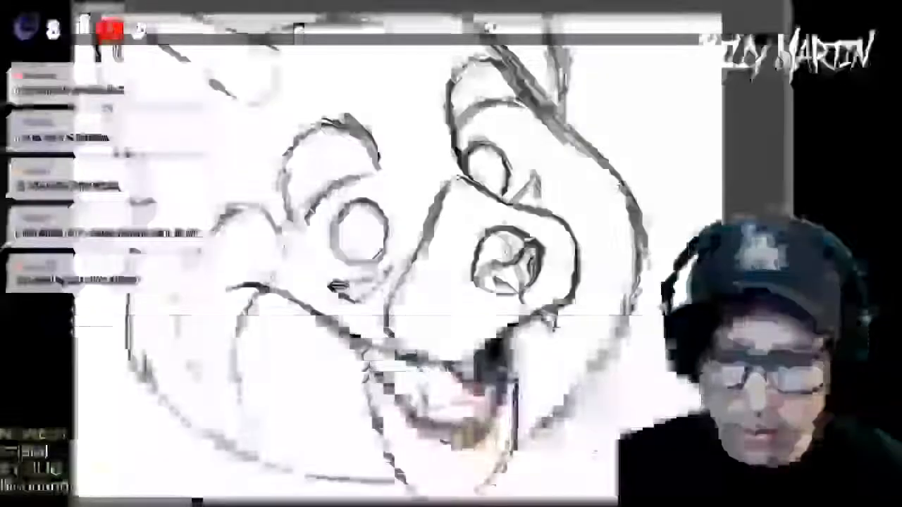
pyautogui.moveTo(394, 289); pyautogui.dragTo(405, 238)
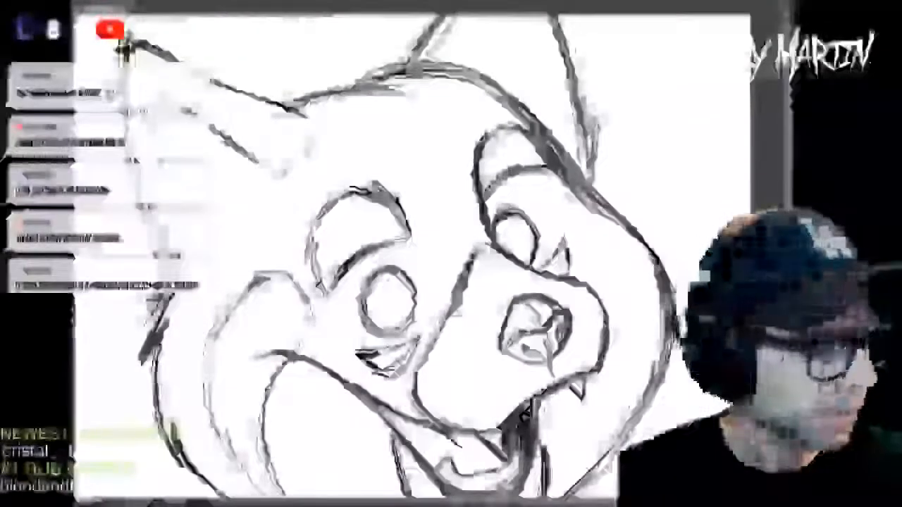
# - Fade the whole head sketch to light grey as a guide for the final lines
pyautogui.moveTo(634, 298); pyautogui.dragTo(635, 270)
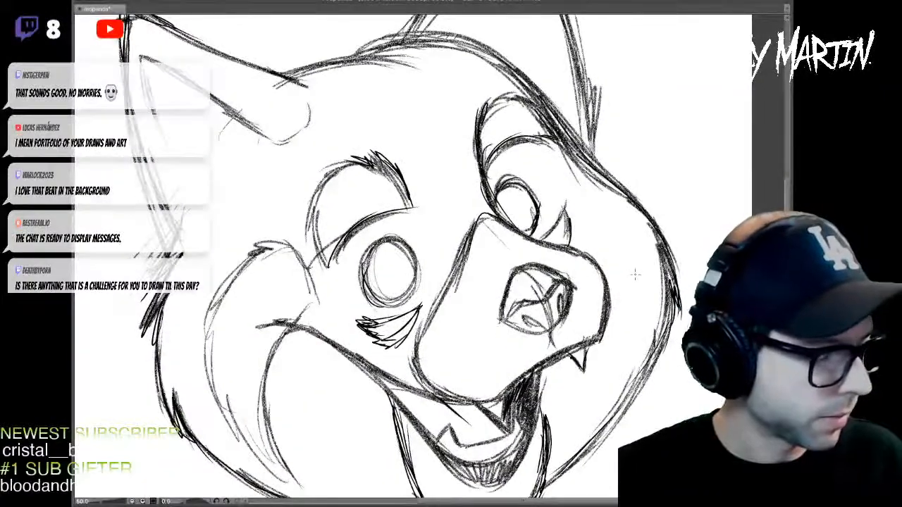
pyautogui.scroll(-1, 608, 243)
pyautogui.moveTo(608, 243)
pyautogui.mouseDown()
pyautogui.moveTo(588, 207)
pyautogui.moveTo(587, 228)
pyautogui.moveTo(578, 198)
pyautogui.mouseUp()
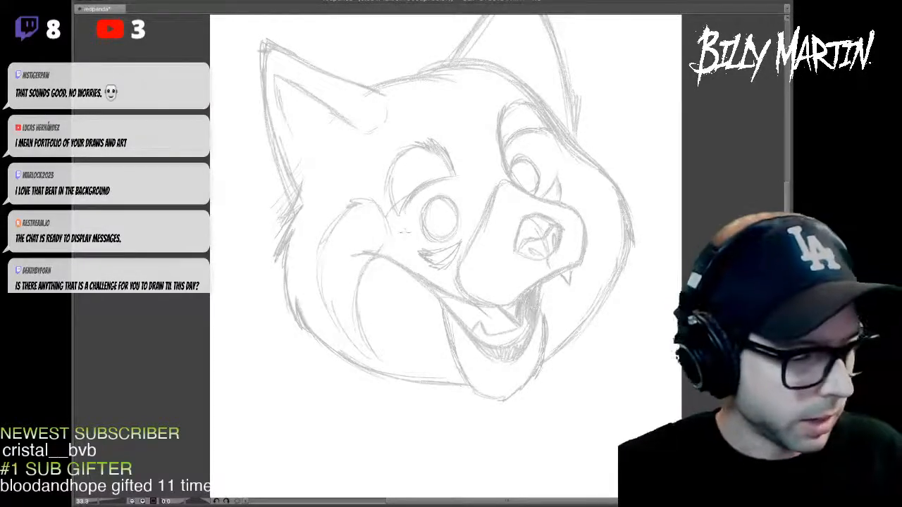
# - Outline the left eye with a bold upper curve, a lower lid line and an oval pupil
pyautogui.hotkey('ctrl', '+')
pyautogui.moveTo(415, 268); pyautogui.dragTo(400, 333)
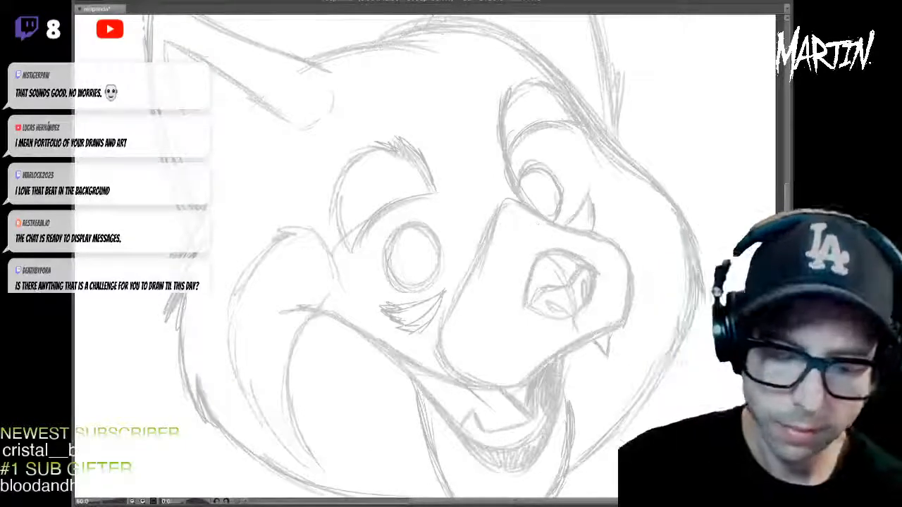
pyautogui.moveTo(411, 298)
pyautogui.mouseDown()
pyautogui.moveTo(355, 278)
pyautogui.moveTo(372, 239)
pyautogui.moveTo(421, 224)
pyautogui.moveTo(441, 243)
pyautogui.moveTo(432, 283)
pyautogui.moveTo(393, 227)
pyautogui.mouseUp()
pyautogui.moveTo(374, 272)
pyautogui.mouseDown()
pyautogui.moveTo(406, 220)
pyautogui.moveTo(427, 218)
pyautogui.mouseUp()
pyautogui.moveTo(394, 223); pyautogui.dragTo(431, 214)
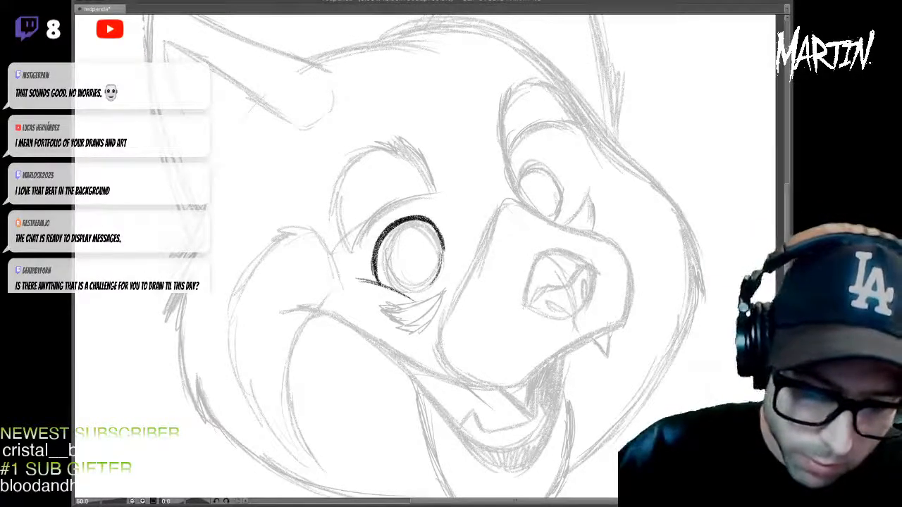
pyautogui.moveTo(358, 281); pyautogui.dragTo(407, 296)
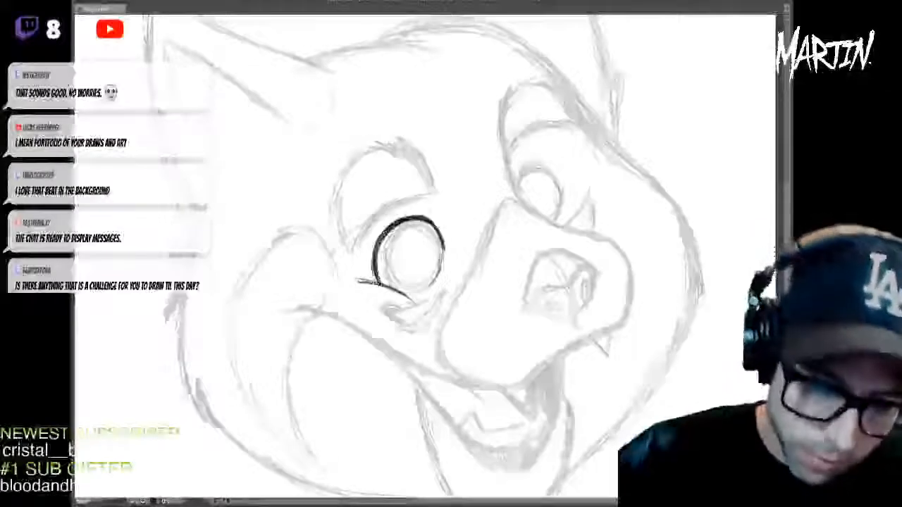
pyautogui.moveTo(441, 249)
pyautogui.mouseDown()
pyautogui.moveTo(410, 252)
pyautogui.moveTo(439, 248)
pyautogui.moveTo(440, 275)
pyautogui.mouseUp()
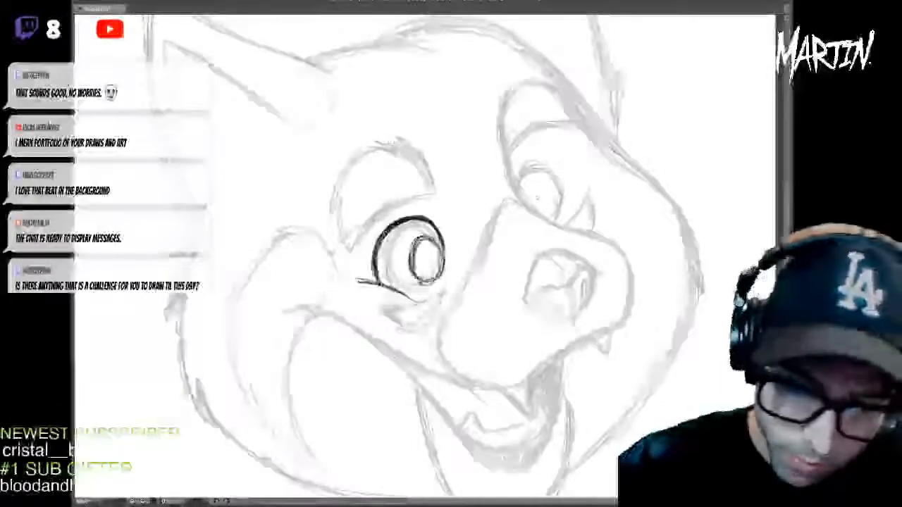
# - Outline the right eye with a bold curved upper edge and an oval pupil
pyautogui.moveTo(520, 186)
pyautogui.mouseDown()
pyautogui.moveTo(550, 164)
pyautogui.moveTo(557, 176)
pyautogui.moveTo(537, 184)
pyautogui.moveTo(553, 220)
pyautogui.mouseUp()
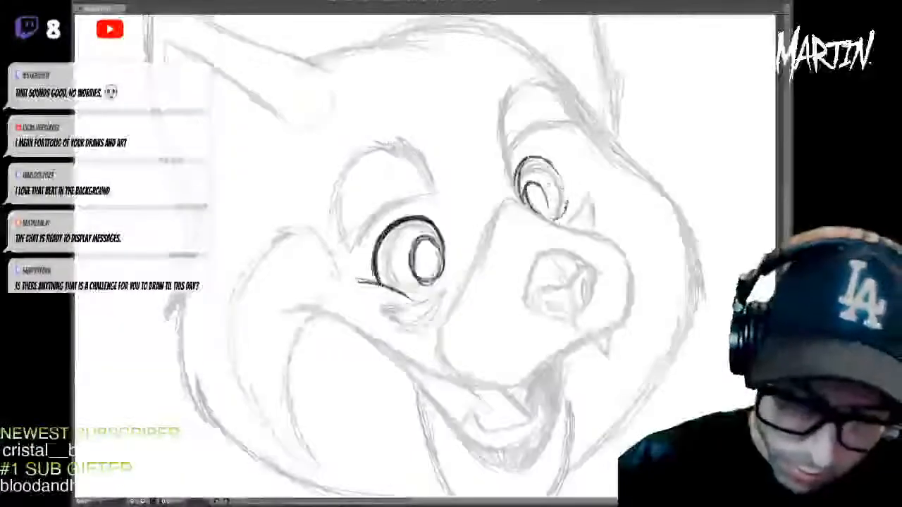
pyautogui.moveTo(540, 184)
pyautogui.mouseDown()
pyautogui.moveTo(551, 209)
pyautogui.moveTo(532, 154)
pyautogui.moveTo(556, 169)
pyautogui.moveTo(539, 213)
pyautogui.mouseUp()
pyautogui.moveTo(540, 156); pyautogui.dragTo(561, 177)
# - Thicken the eye outlines, fill both pupils with dark shading and cut a white highlight into the top of each
pyautogui.moveTo(395, 221)
pyautogui.mouseDown()
pyautogui.moveTo(428, 220)
pyautogui.moveTo(444, 266)
pyautogui.moveTo(423, 274)
pyautogui.moveTo(430, 256)
pyautogui.moveTo(436, 265)
pyautogui.mouseUp()
pyautogui.moveTo(527, 188)
pyautogui.mouseDown()
pyautogui.moveTo(533, 207)
pyautogui.moveTo(558, 220)
pyautogui.mouseUp()
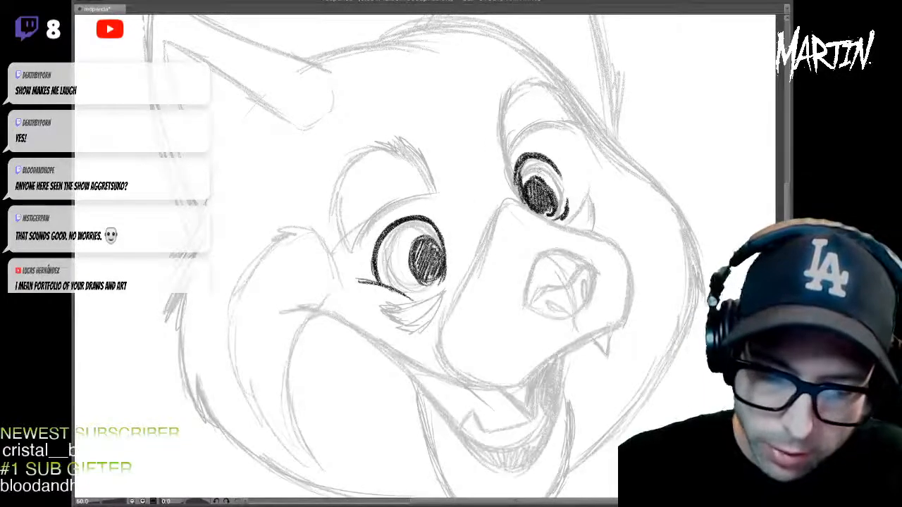
pyautogui.moveTo(538, 173); pyautogui.dragTo(539, 190)
pyautogui.moveTo(422, 237); pyautogui.dragTo(430, 251)
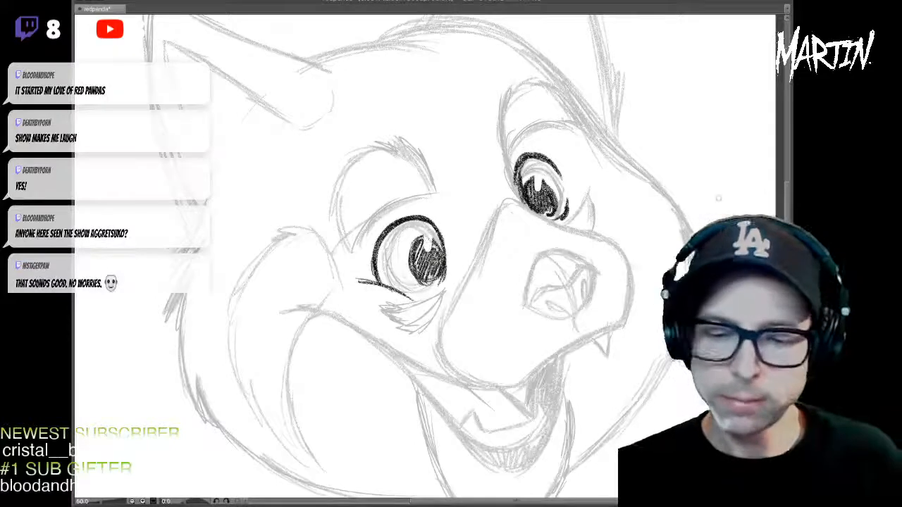
# - Trace the nose over the faded guide with a dark outline, inner plane edges and a nostril
pyautogui.moveTo(590, 240)
pyautogui.mouseDown()
pyautogui.moveTo(523, 160)
pyautogui.moveTo(536, 188)
pyautogui.mouseUp()
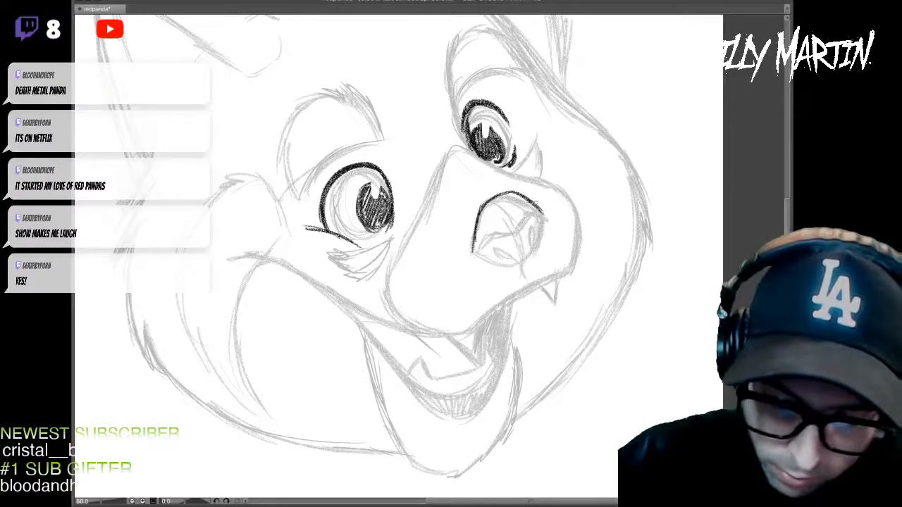
pyautogui.moveTo(528, 198)
pyautogui.mouseDown()
pyautogui.moveTo(547, 211)
pyautogui.moveTo(545, 249)
pyautogui.mouseUp()
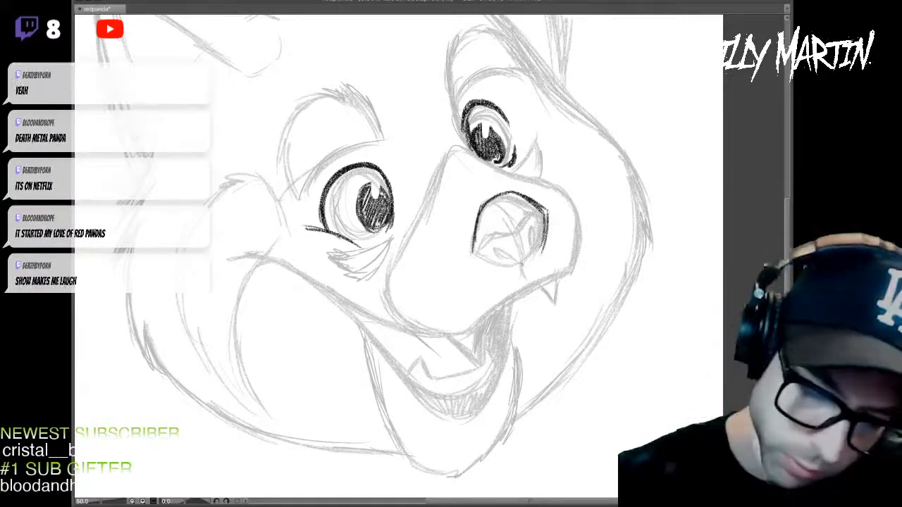
pyautogui.moveTo(546, 247); pyautogui.dragTo(520, 265)
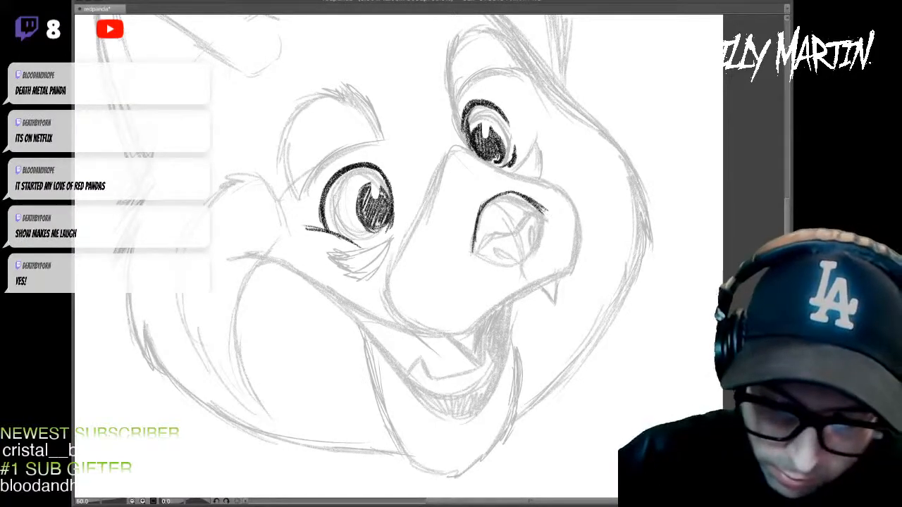
pyautogui.moveTo(528, 198)
pyautogui.mouseDown()
pyautogui.moveTo(547, 213)
pyautogui.moveTo(541, 256)
pyautogui.mouseUp()
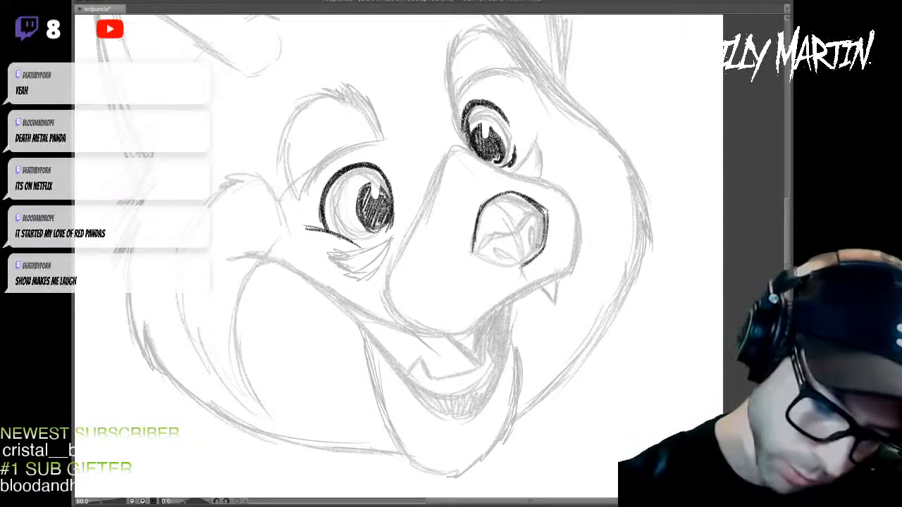
pyautogui.moveTo(471, 252)
pyautogui.mouseDown()
pyautogui.moveTo(512, 268)
pyautogui.moveTo(519, 259)
pyautogui.mouseUp()
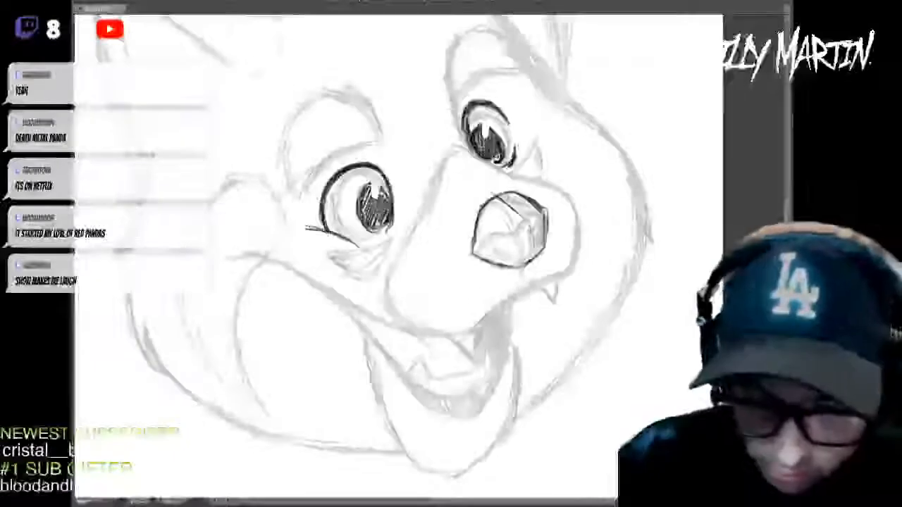
pyautogui.moveTo(527, 223); pyautogui.dragTo(537, 251)
pyautogui.moveTo(478, 255)
pyautogui.mouseDown()
pyautogui.moveTo(547, 212)
pyautogui.moveTo(546, 244)
pyautogui.mouseUp()
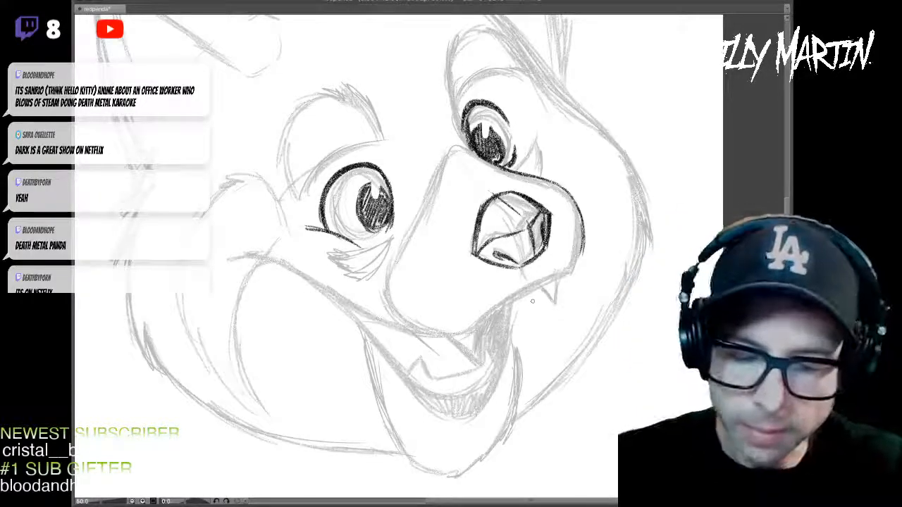
# - Trace the muzzle contour in dark line from between the eyes around its left side and lower edge, reinforcing the bridge above the nose
pyautogui.moveTo(584, 240); pyautogui.dragTo(582, 255)
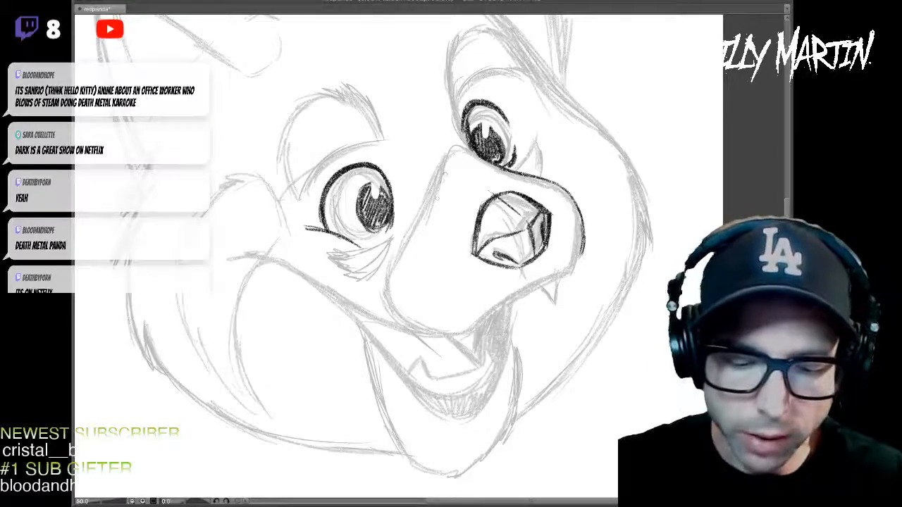
pyautogui.moveTo(446, 157)
pyautogui.mouseDown()
pyautogui.moveTo(399, 279)
pyautogui.moveTo(399, 266)
pyautogui.moveTo(421, 324)
pyautogui.mouseUp()
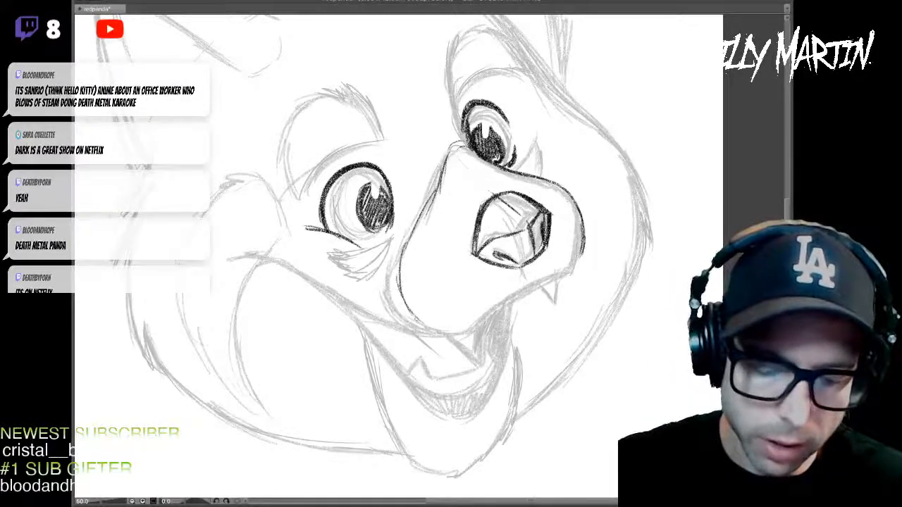
pyautogui.moveTo(399, 272); pyautogui.dragTo(427, 330)
pyautogui.moveTo(407, 237); pyautogui.dragTo(402, 282)
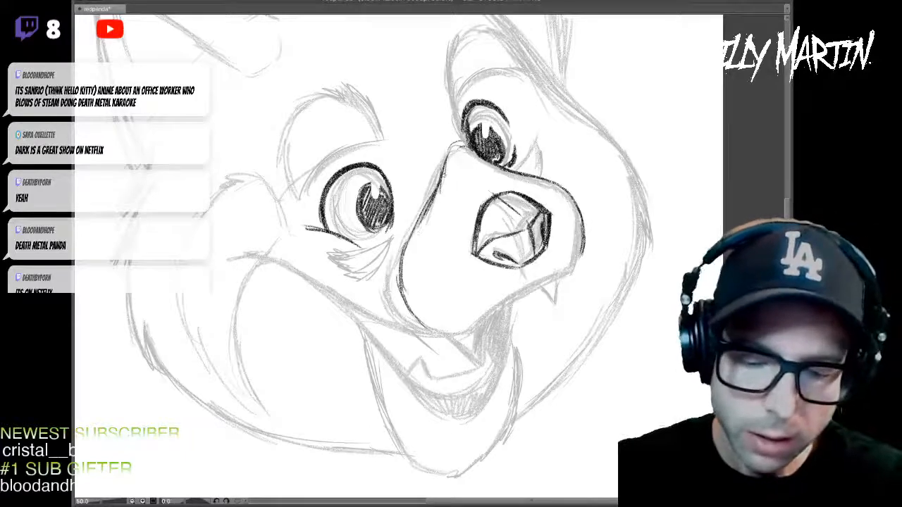
pyautogui.moveTo(465, 140); pyautogui.dragTo(442, 173)
pyautogui.moveTo(509, 169)
pyautogui.mouseDown()
pyautogui.moveTo(546, 179)
pyautogui.moveTo(583, 218)
pyautogui.mouseUp()
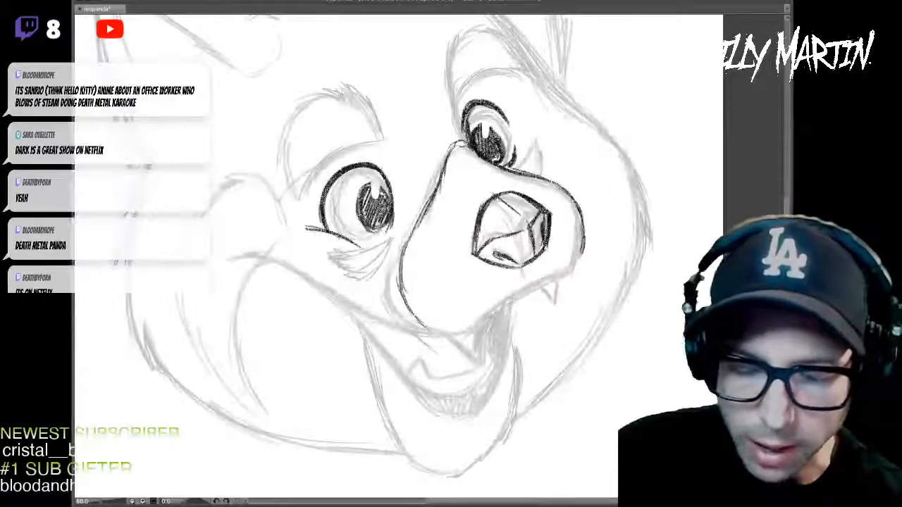
pyautogui.moveTo(487, 319)
pyautogui.mouseDown()
pyautogui.moveTo(570, 266)
pyautogui.moveTo(585, 246)
pyautogui.moveTo(572, 264)
pyautogui.mouseUp()
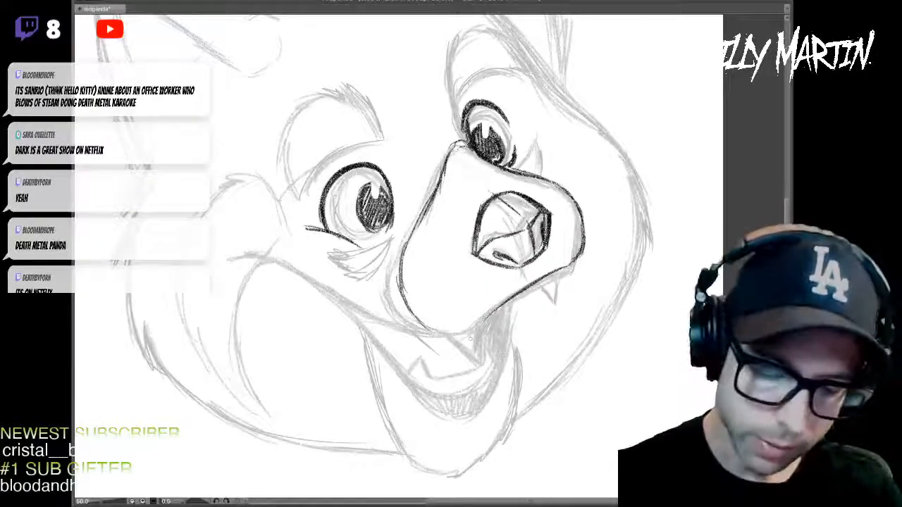
# - Trace the smile line from the left cheek under the muzzle with both upper fangs, and the left edge of the right brow patch
pyautogui.moveTo(260, 252)
pyautogui.mouseDown()
pyautogui.moveTo(301, 258)
pyautogui.moveTo(395, 314)
pyautogui.moveTo(471, 331)
pyautogui.moveTo(575, 264)
pyautogui.mouseUp()
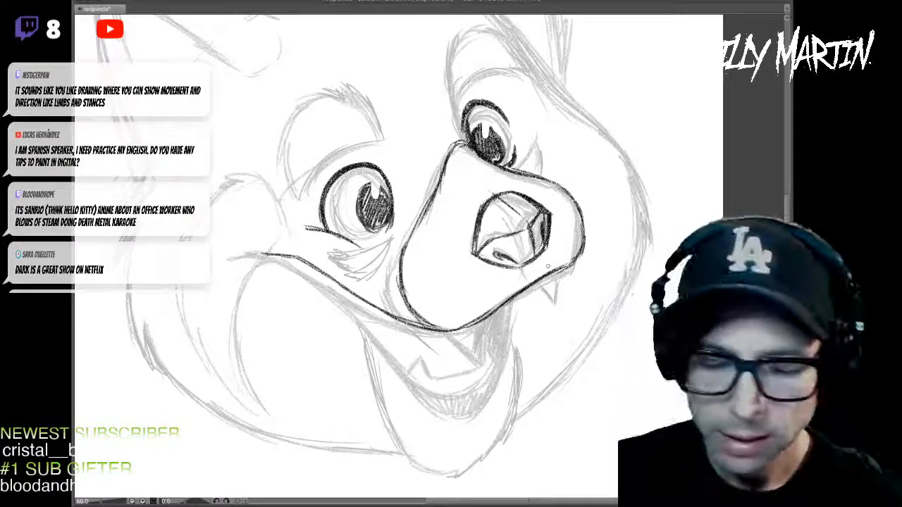
pyautogui.moveTo(479, 327); pyautogui.dragTo(469, 353)
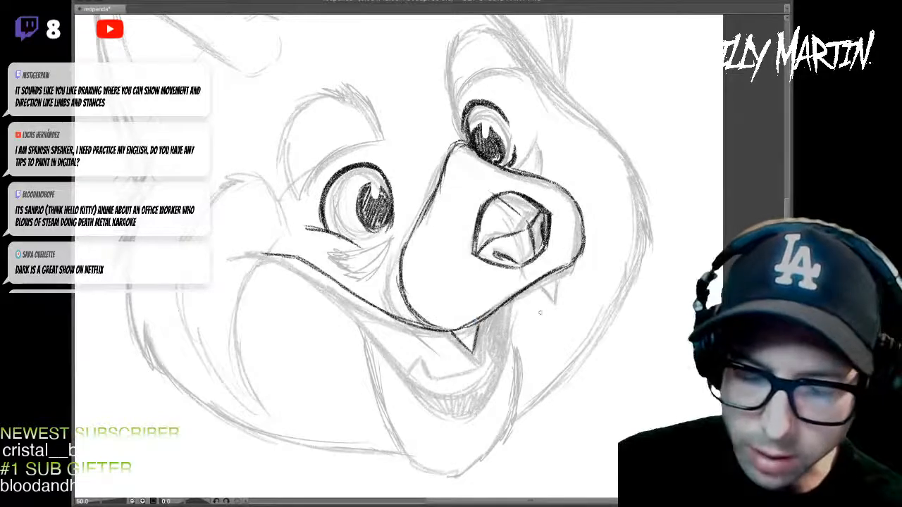
pyautogui.moveTo(545, 277); pyautogui.dragTo(562, 302)
pyautogui.moveTo(583, 250); pyautogui.dragTo(563, 272)
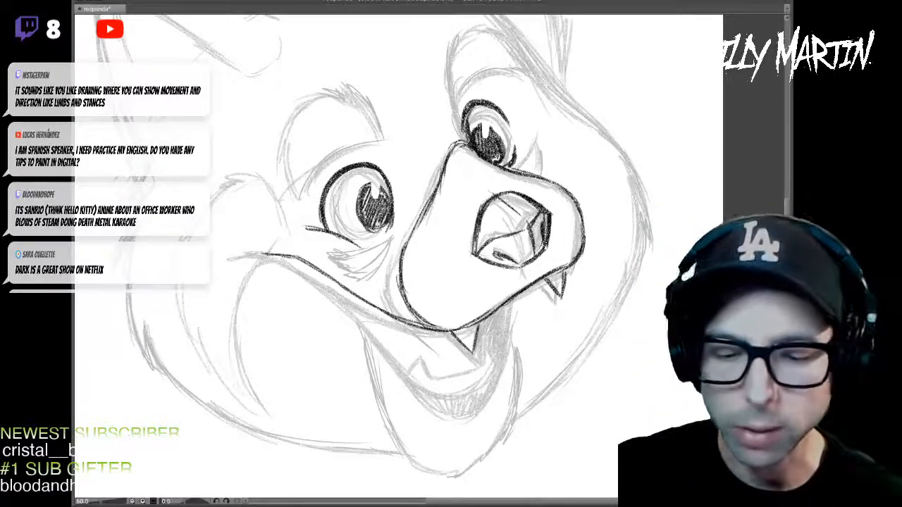
pyautogui.moveTo(459, 120)
pyautogui.mouseDown()
pyautogui.moveTo(452, 59)
pyautogui.moveTo(468, 35)
pyautogui.mouseUp()
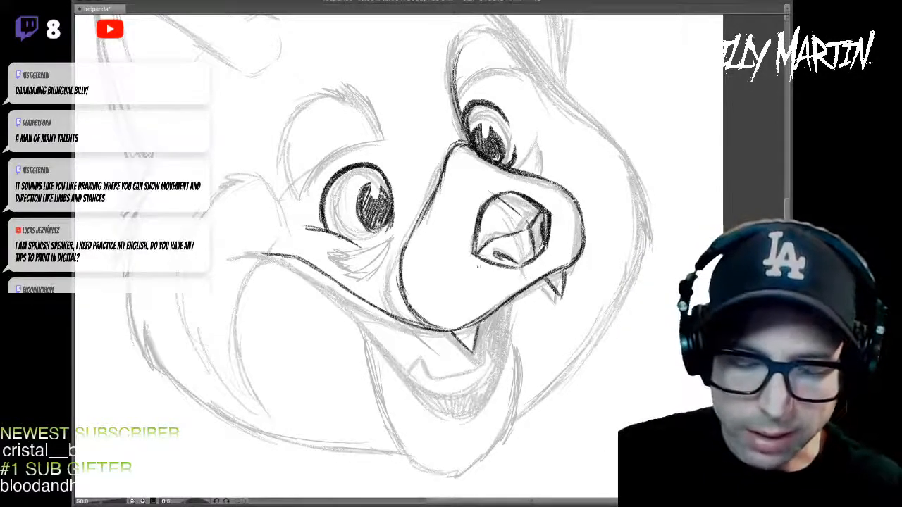
# - Trace the open mouth's edge from the left corner around to the muzzle, then outline the lower lip and fill it dark
pyautogui.moveTo(496, 311); pyautogui.dragTo(499, 365)
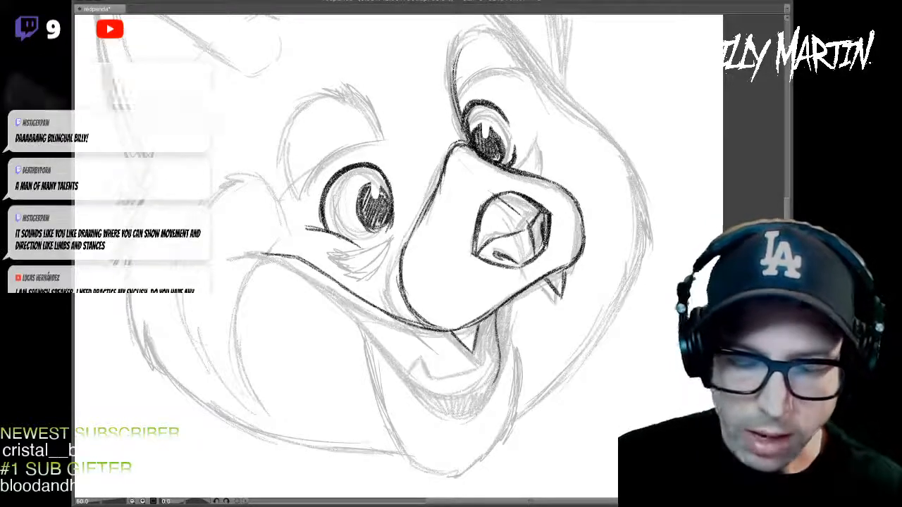
pyautogui.moveTo(282, 257); pyautogui.dragTo(389, 349)
pyautogui.moveTo(345, 308); pyautogui.dragTo(408, 377)
pyautogui.moveTo(372, 335)
pyautogui.mouseDown()
pyautogui.moveTo(431, 394)
pyautogui.moveTo(484, 403)
pyautogui.mouseUp()
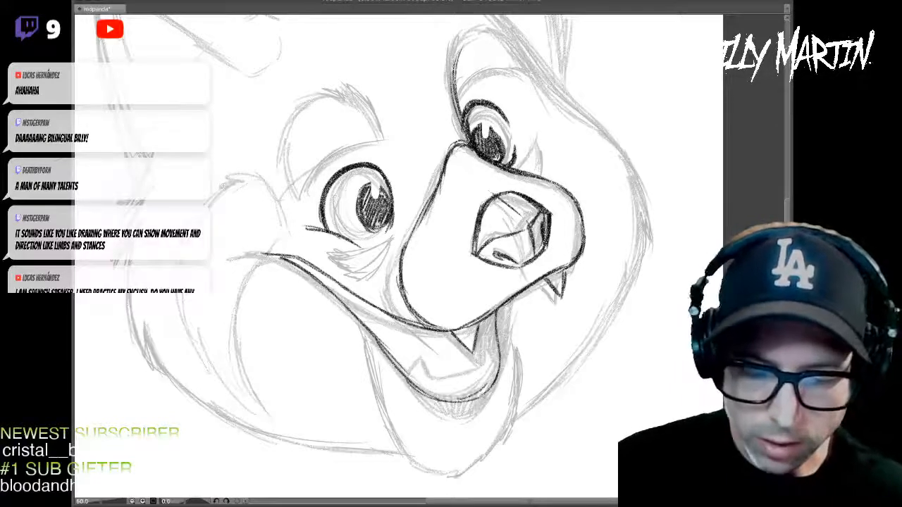
pyautogui.moveTo(499, 369); pyautogui.dragTo(480, 395)
pyautogui.moveTo(365, 325); pyautogui.dragTo(408, 379)
pyautogui.moveTo(386, 351); pyautogui.dragTo(415, 383)
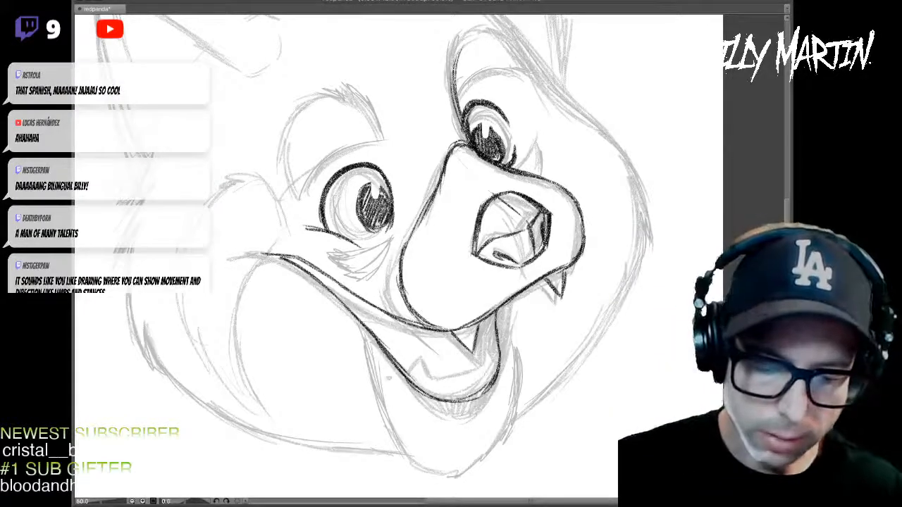
pyautogui.moveTo(363, 336)
pyautogui.mouseDown()
pyautogui.moveTo(416, 394)
pyautogui.moveTo(473, 420)
pyautogui.moveTo(496, 398)
pyautogui.moveTo(505, 340)
pyautogui.moveTo(498, 309)
pyautogui.mouseUp()
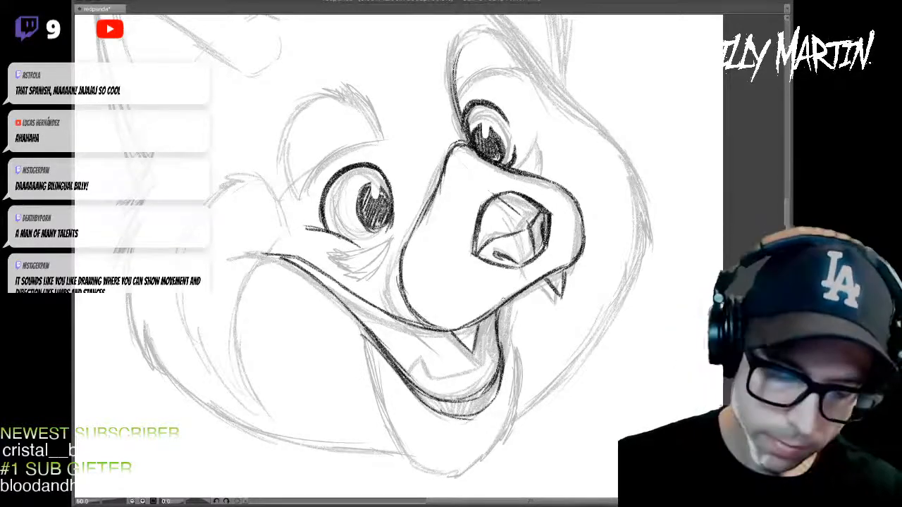
pyautogui.moveTo(401, 373)
pyautogui.mouseDown()
pyautogui.moveTo(437, 409)
pyautogui.moveTo(483, 402)
pyautogui.moveTo(498, 375)
pyautogui.moveTo(489, 396)
pyautogui.mouseUp()
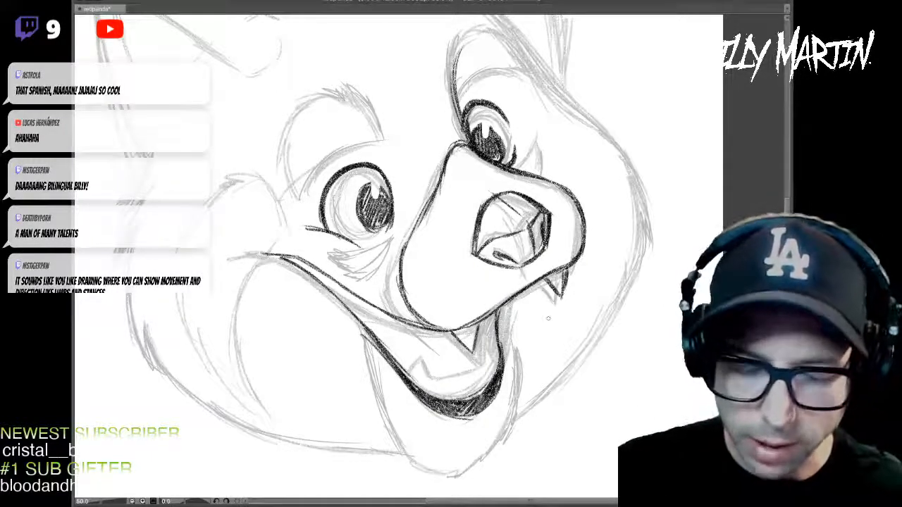
# - Outline the lower teeth inside the mouth and add inner lines behind the upper fang
pyautogui.moveTo(497, 361); pyautogui.dragTo(452, 372)
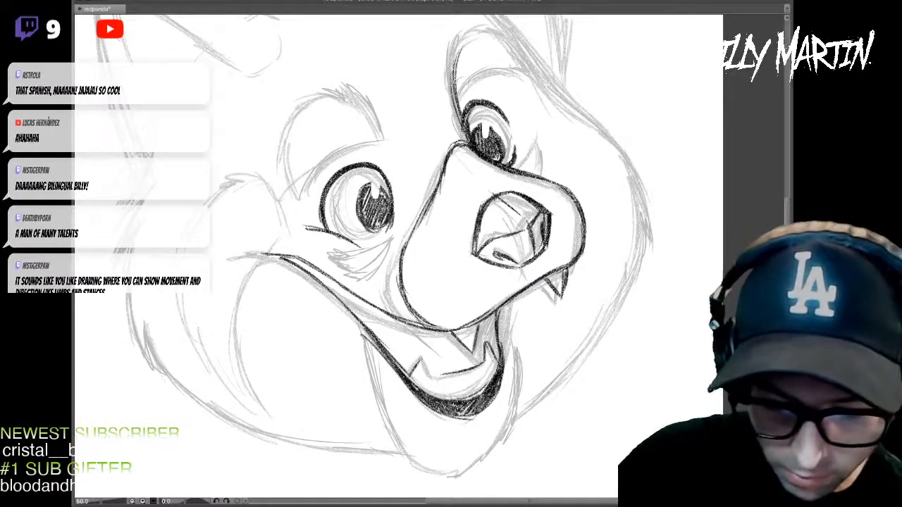
pyautogui.moveTo(483, 365); pyautogui.dragTo(436, 377)
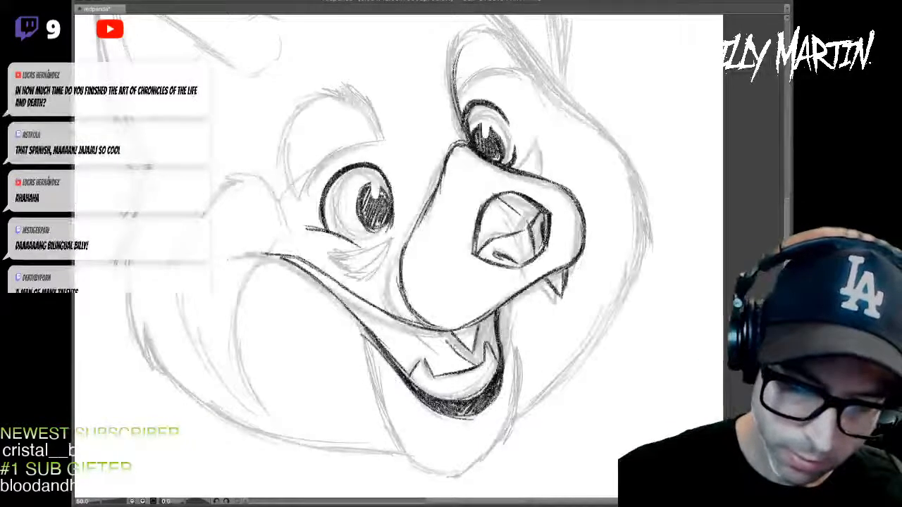
pyautogui.moveTo(441, 333); pyautogui.dragTo(475, 363)
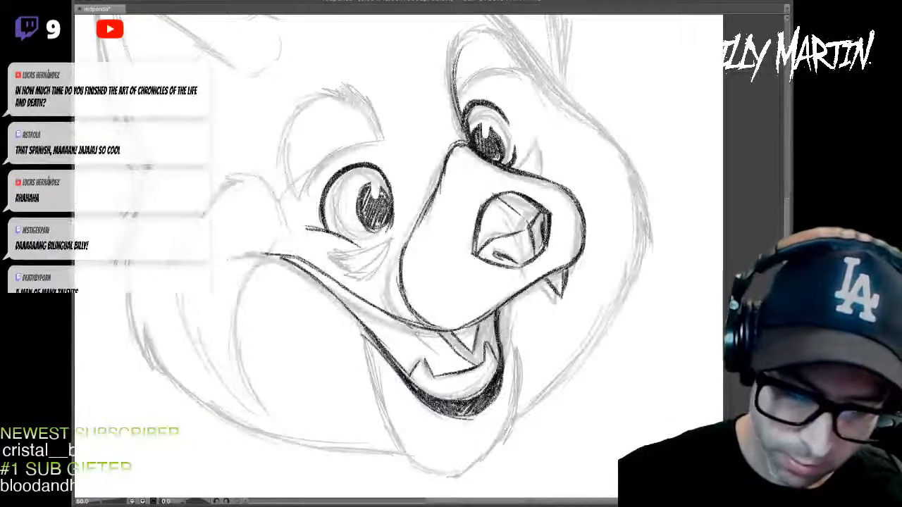
pyautogui.moveTo(433, 315); pyautogui.dragTo(402, 353)
# - Shade the left mouth corner and the gap around the upper fang dark, and thicken the right side of the lower lip
pyautogui.moveTo(328, 283)
pyautogui.mouseDown()
pyautogui.moveTo(359, 298)
pyautogui.moveTo(280, 257)
pyautogui.moveTo(380, 309)
pyautogui.mouseUp()
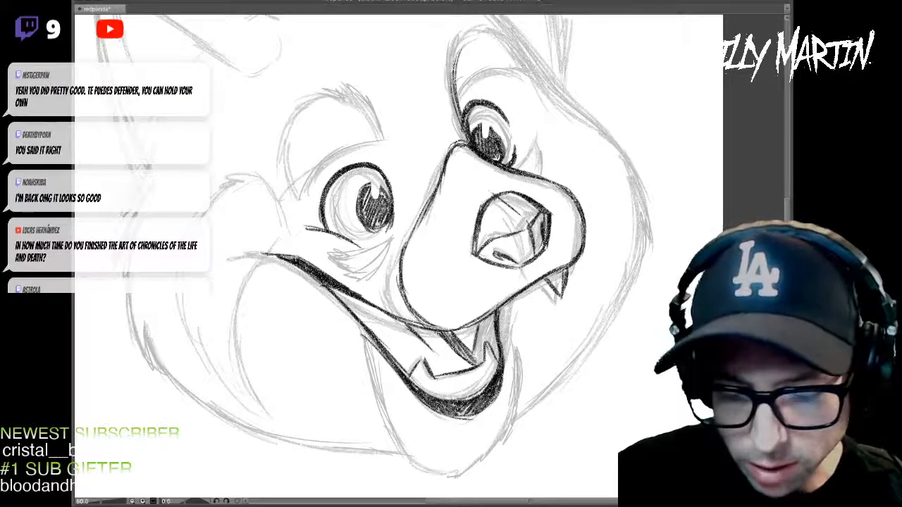
pyautogui.moveTo(477, 324)
pyautogui.mouseDown()
pyautogui.moveTo(487, 360)
pyautogui.moveTo(488, 345)
pyautogui.moveTo(502, 358)
pyautogui.mouseUp()
pyautogui.moveTo(488, 315)
pyautogui.mouseDown()
pyautogui.moveTo(497, 351)
pyautogui.moveTo(465, 358)
pyautogui.mouseUp()
pyautogui.moveTo(444, 331); pyautogui.dragTo(464, 352)
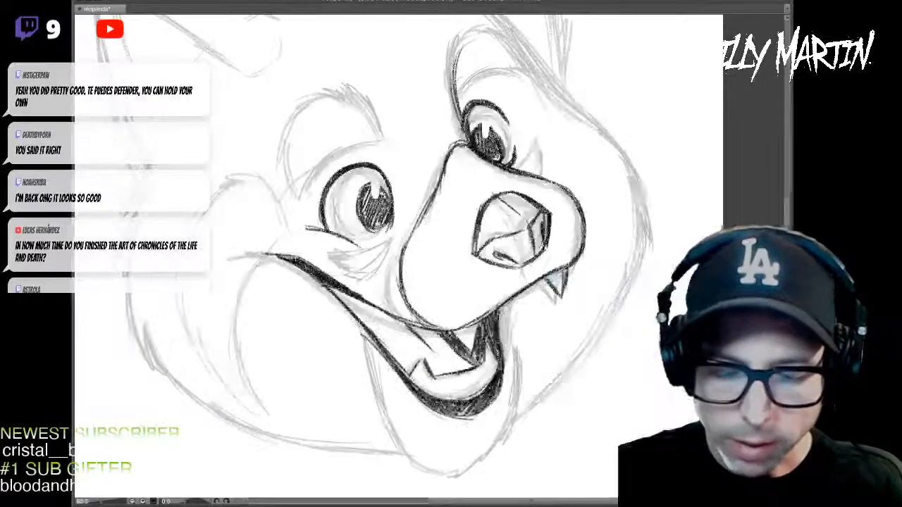
pyautogui.moveTo(458, 416); pyautogui.dragTo(494, 393)
pyautogui.moveTo(499, 355)
pyautogui.mouseDown()
pyautogui.moveTo(501, 375)
pyautogui.moveTo(484, 407)
pyautogui.mouseUp()
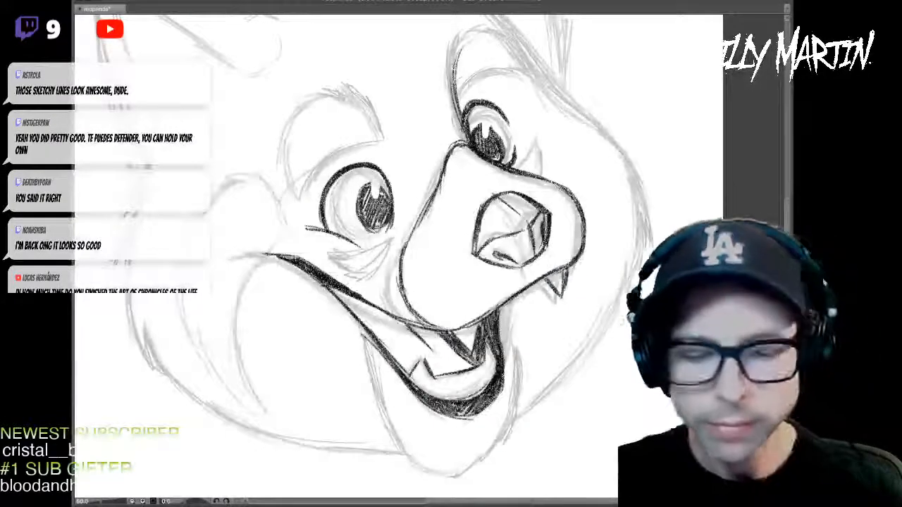
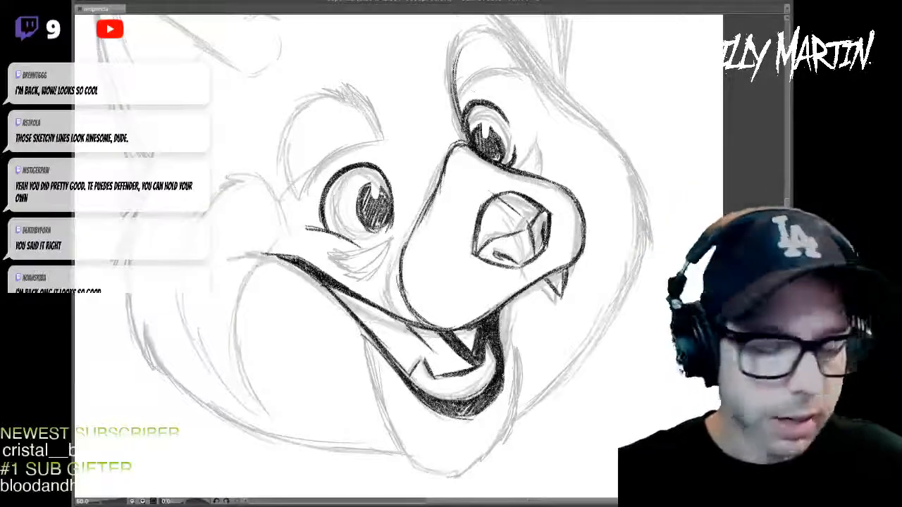
pyautogui.moveTo(473, 90); pyautogui.dragTo(492, 156)
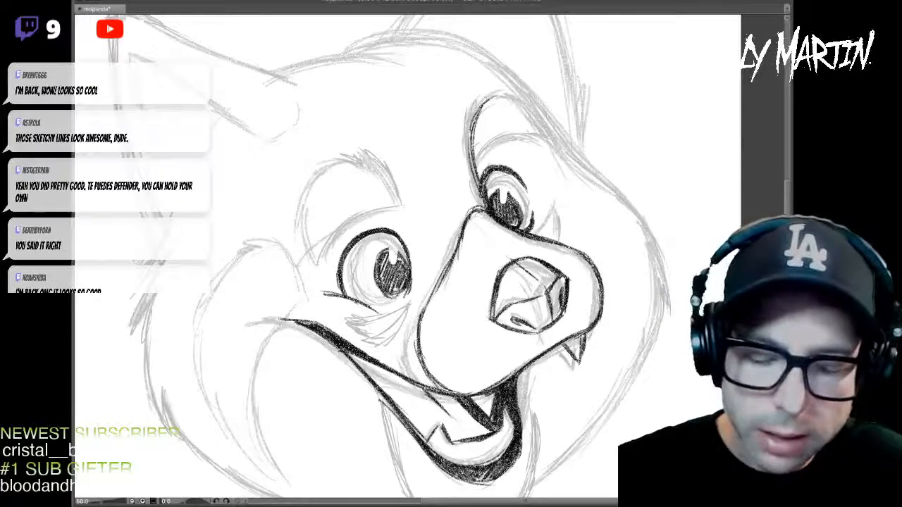
pyautogui.moveTo(486, 166); pyautogui.dragTo(549, 141)
pyautogui.moveTo(486, 109)
pyautogui.mouseDown()
pyautogui.moveTo(512, 94)
pyautogui.moveTo(549, 129)
pyautogui.mouseUp()
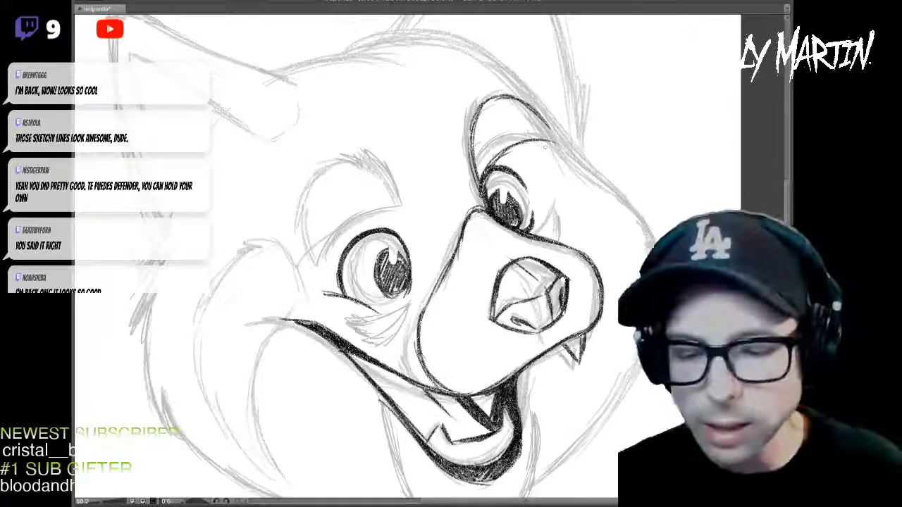
pyautogui.moveTo(550, 128)
pyautogui.mouseDown()
pyautogui.moveTo(504, 96)
pyautogui.moveTo(482, 104)
pyautogui.mouseUp()
pyautogui.moveTo(556, 143)
pyautogui.mouseDown()
pyautogui.moveTo(523, 142)
pyautogui.moveTo(492, 161)
pyautogui.mouseUp()
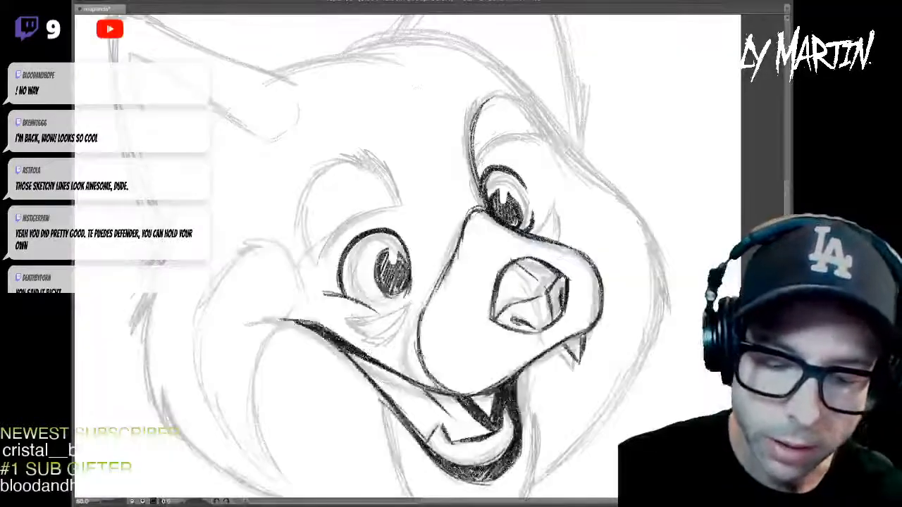
# - Trace the right brow patch with an upper arch and a lower arc above the eye, thickening its outer edges
pyautogui.moveTo(478, 160)
pyautogui.mouseDown()
pyautogui.moveTo(518, 130)
pyautogui.moveTo(539, 130)
pyautogui.mouseUp()
pyautogui.moveTo(486, 101)
pyautogui.mouseDown()
pyautogui.moveTo(514, 96)
pyautogui.moveTo(549, 135)
pyautogui.mouseUp()
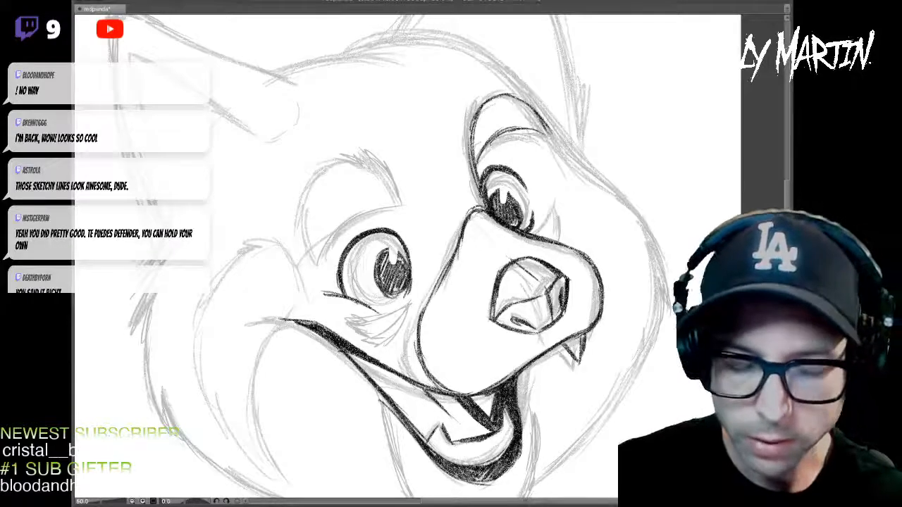
pyautogui.moveTo(528, 104); pyautogui.dragTo(549, 134)
pyautogui.moveTo(486, 209); pyautogui.dragTo(471, 131)
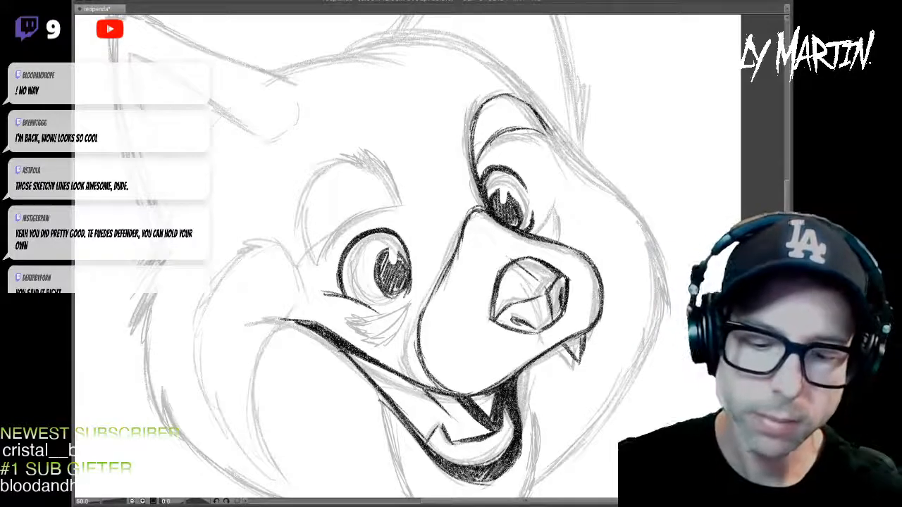
# - Trace the top of the head from the left ear over the crown and down to the right cheek, with an overlapping fur line
pyautogui.moveTo(277, 73)
pyautogui.mouseDown()
pyautogui.moveTo(344, 48)
pyautogui.moveTo(408, 67)
pyautogui.moveTo(398, 53)
pyautogui.moveTo(408, 60)
pyautogui.moveTo(337, 49)
pyautogui.moveTo(379, 33)
pyautogui.moveTo(478, 44)
pyautogui.mouseUp()
pyautogui.moveTo(327, 55); pyautogui.dragTo(389, 55)
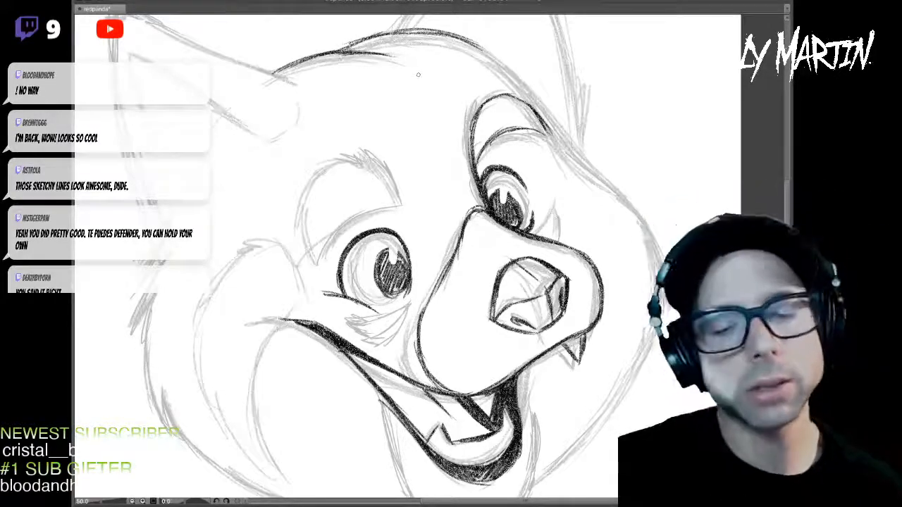
pyautogui.moveTo(365, 55); pyautogui.dragTo(399, 60)
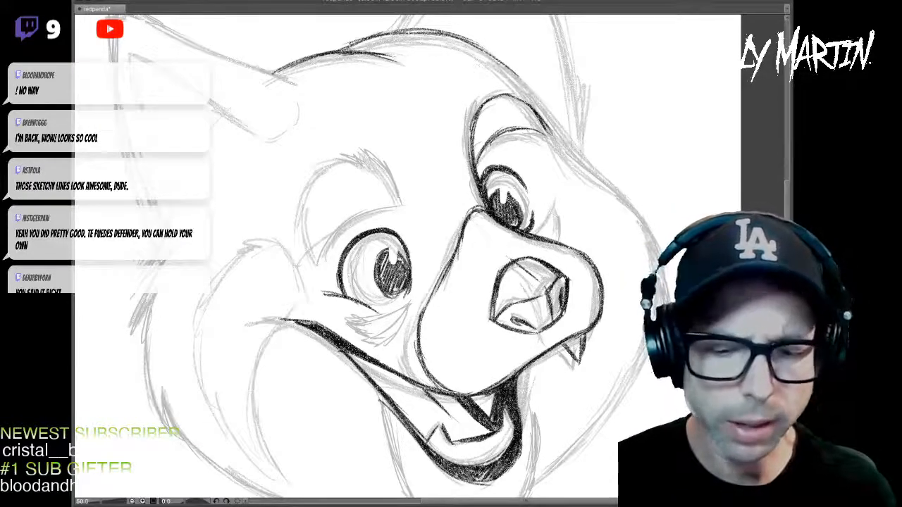
pyautogui.moveTo(540, 105); pyautogui.dragTo(567, 143)
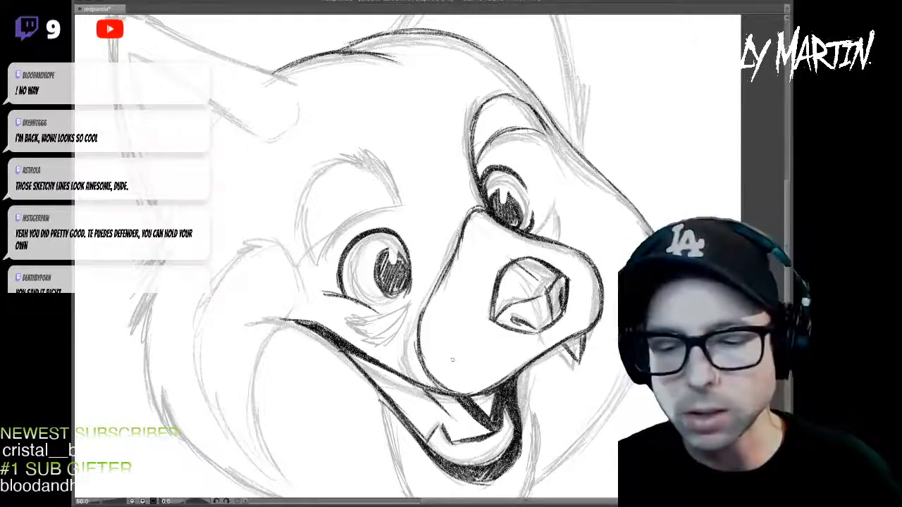
# - Trace the lower right cheek down toward the chin and outline the rounded lower jaw beneath the mouth
pyautogui.moveTo(647, 336); pyautogui.dragTo(635, 218)
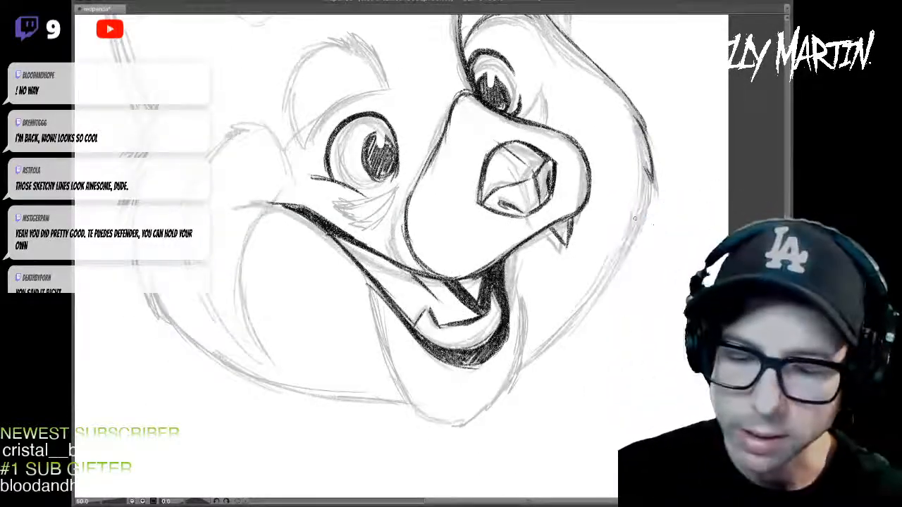
pyautogui.moveTo(646, 188); pyautogui.dragTo(611, 281)
pyautogui.moveTo(645, 214); pyautogui.dragTo(565, 326)
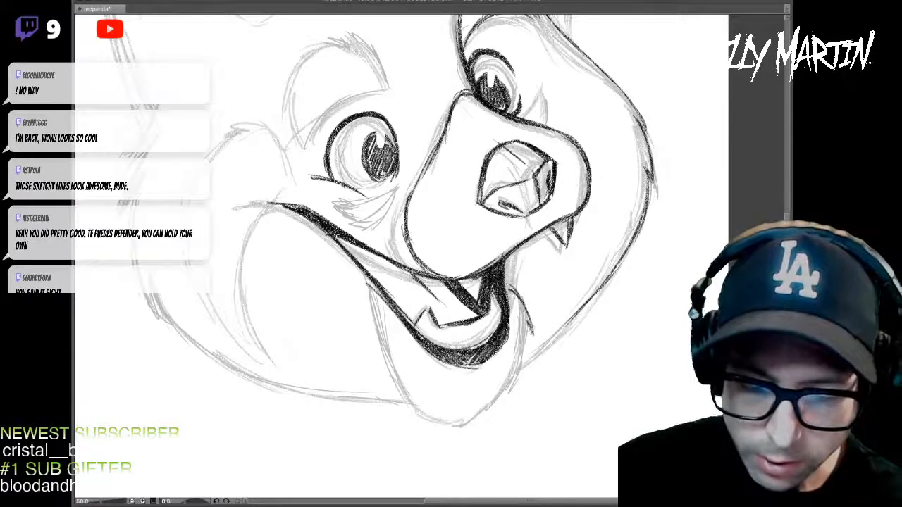
pyautogui.moveTo(527, 341); pyautogui.dragTo(498, 403)
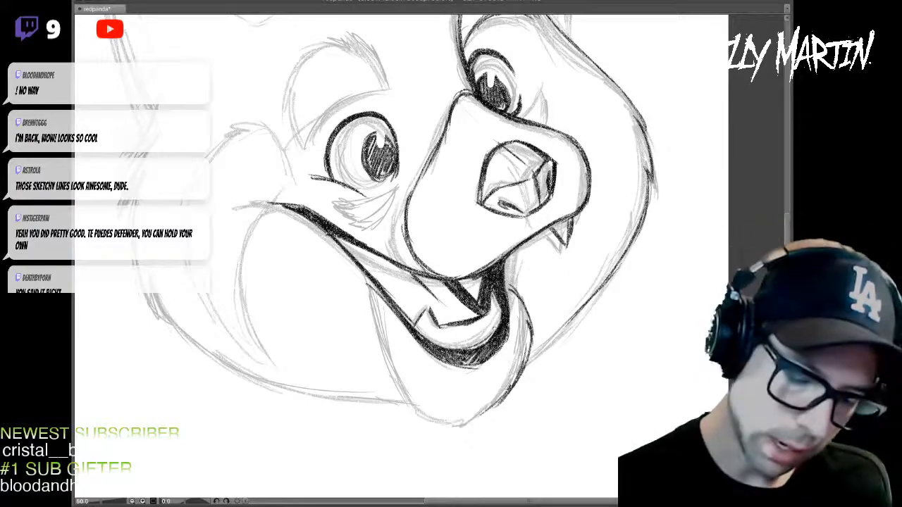
pyautogui.moveTo(437, 420); pyautogui.dragTo(382, 340)
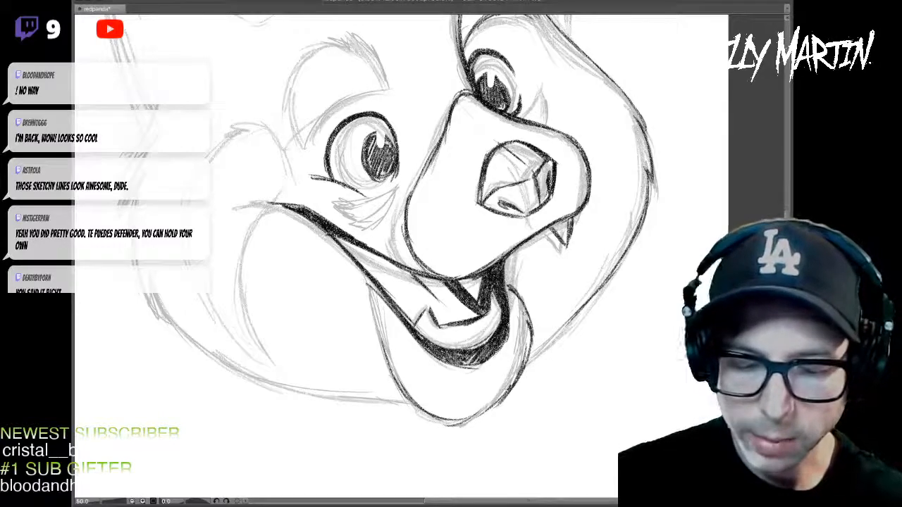
pyautogui.moveTo(597, 291); pyautogui.dragTo(532, 361)
pyautogui.moveTo(637, 237); pyautogui.dragTo(542, 352)
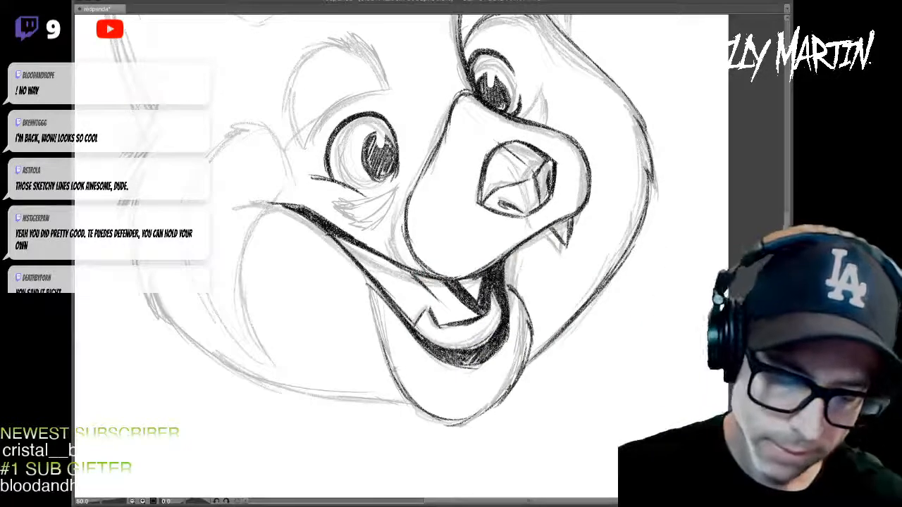
# - Trace the left cheek and jawline in overlapping strokes from below the left ear around to the chin
pyautogui.moveTo(608, 356)
pyautogui.mouseDown()
pyautogui.moveTo(614, 414)
pyautogui.moveTo(612, 400)
pyautogui.mouseUp()
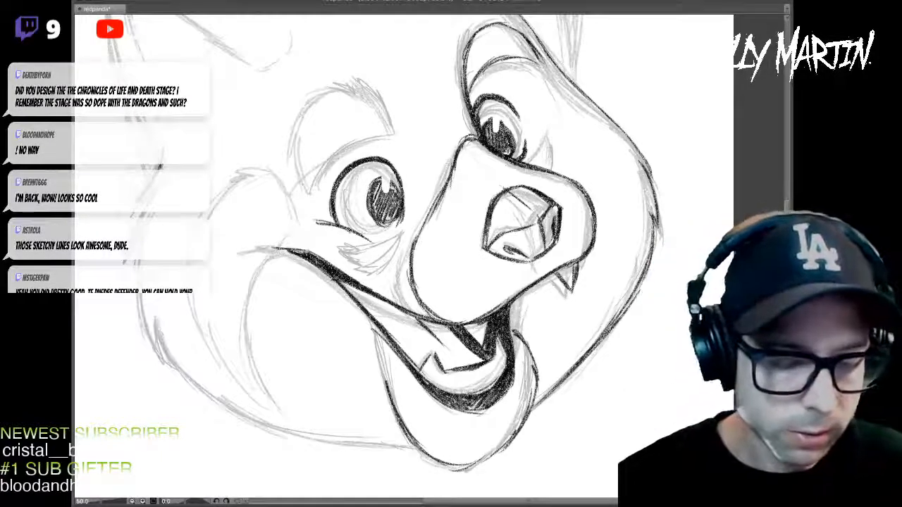
pyautogui.moveTo(139, 220); pyautogui.dragTo(163, 354)
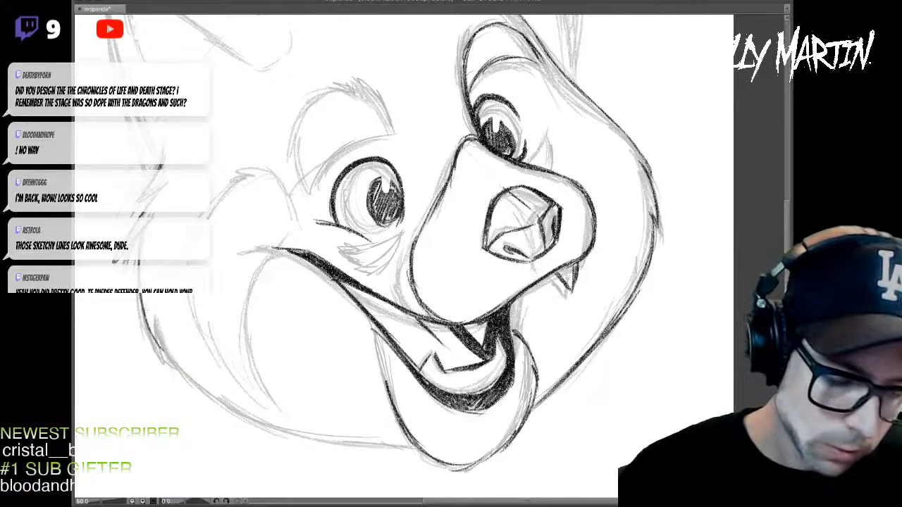
pyautogui.moveTo(140, 294); pyautogui.dragTo(169, 359)
pyautogui.moveTo(158, 326); pyautogui.dragTo(195, 382)
pyautogui.moveTo(158, 346); pyautogui.dragTo(271, 423)
pyautogui.moveTo(191, 380); pyautogui.dragTo(309, 437)
pyautogui.moveTo(220, 401); pyautogui.dragTo(374, 447)
pyautogui.moveTo(307, 437); pyautogui.dragTo(418, 453)
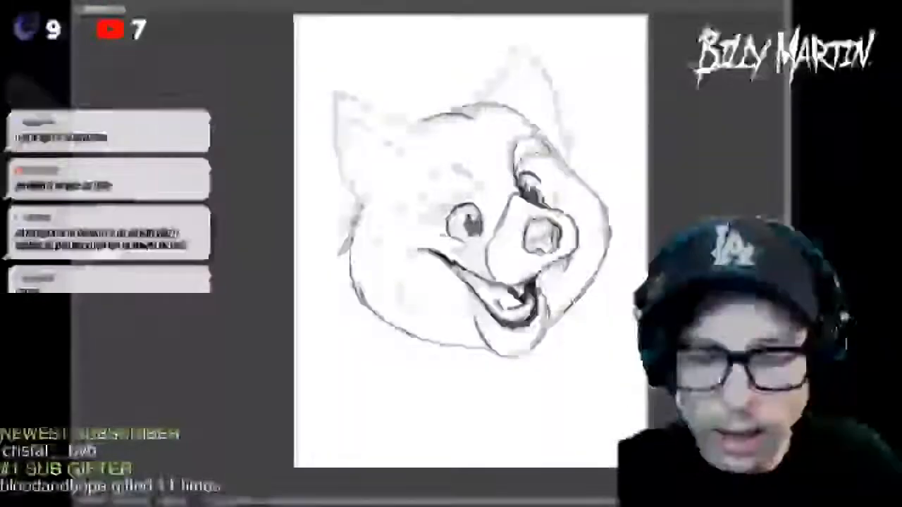
# - Outline the left brow patch with a pointed fur tuft on top and a curved lower arc above the eye
pyautogui.scroll(3, 470, 240)
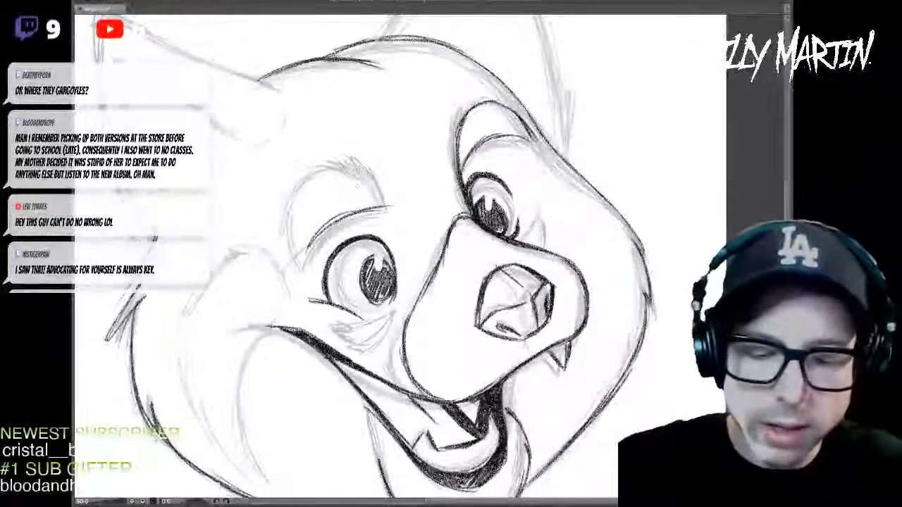
pyautogui.moveTo(369, 165); pyautogui.dragTo(386, 205)
pyautogui.moveTo(343, 151); pyautogui.dragTo(378, 184)
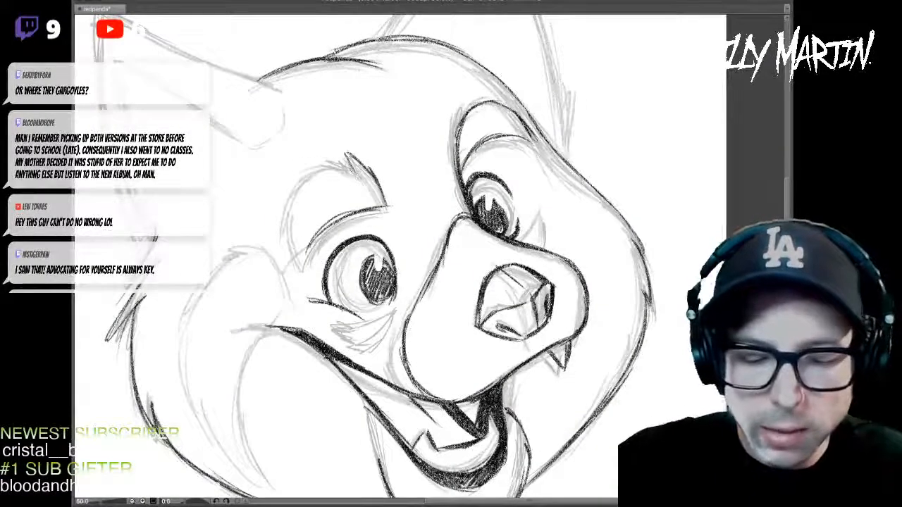
pyautogui.moveTo(317, 171); pyautogui.dragTo(353, 162)
pyautogui.moveTo(285, 224); pyautogui.dragTo(333, 166)
pyautogui.moveTo(296, 195)
pyautogui.mouseDown()
pyautogui.moveTo(287, 262)
pyautogui.moveTo(338, 218)
pyautogui.mouseUp()
pyautogui.moveTo(304, 253); pyautogui.dragTo(388, 207)
pyautogui.moveTo(351, 170); pyautogui.dragTo(320, 164)
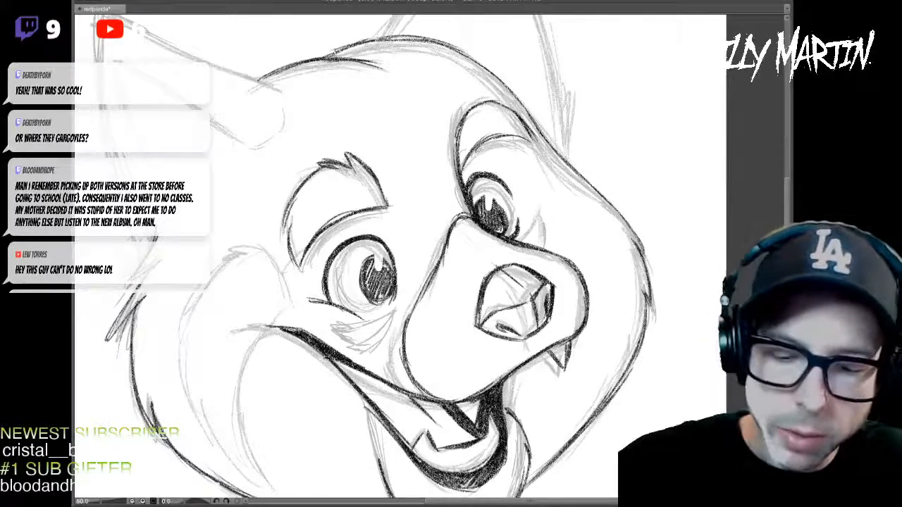
# - Add fur tufts to the upper inner edge of the right brow patch and thicken the left brow's inner edge
pyautogui.moveTo(455, 155); pyautogui.dragTo(452, 148)
pyautogui.moveTo(463, 117); pyautogui.dragTo(449, 165)
pyautogui.moveTo(458, 118); pyautogui.dragTo(452, 156)
pyautogui.moveTo(467, 109); pyautogui.dragTo(496, 99)
pyautogui.moveTo(430, 42)
pyautogui.mouseDown()
pyautogui.moveTo(478, 62)
pyautogui.moveTo(555, 148)
pyautogui.mouseUp()
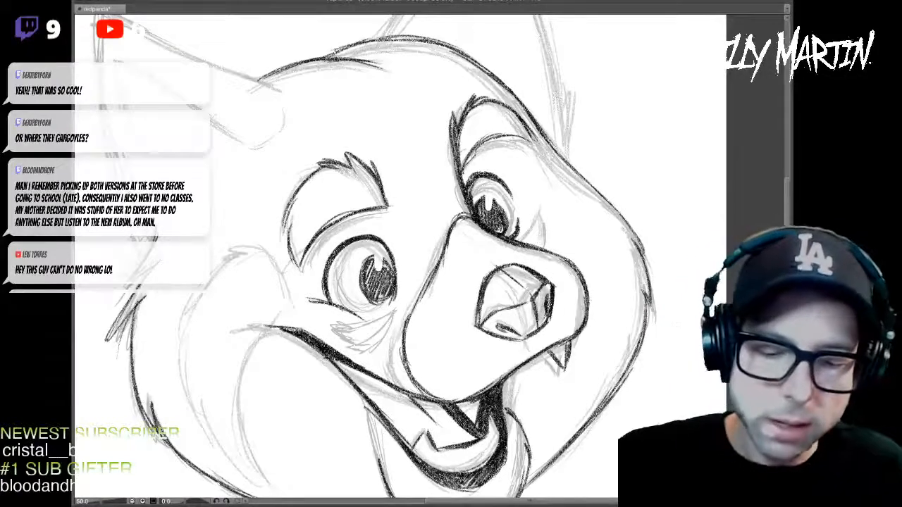
pyautogui.moveTo(364, 212)
pyautogui.mouseDown()
pyautogui.moveTo(392, 209)
pyautogui.moveTo(376, 169)
pyautogui.mouseUp()
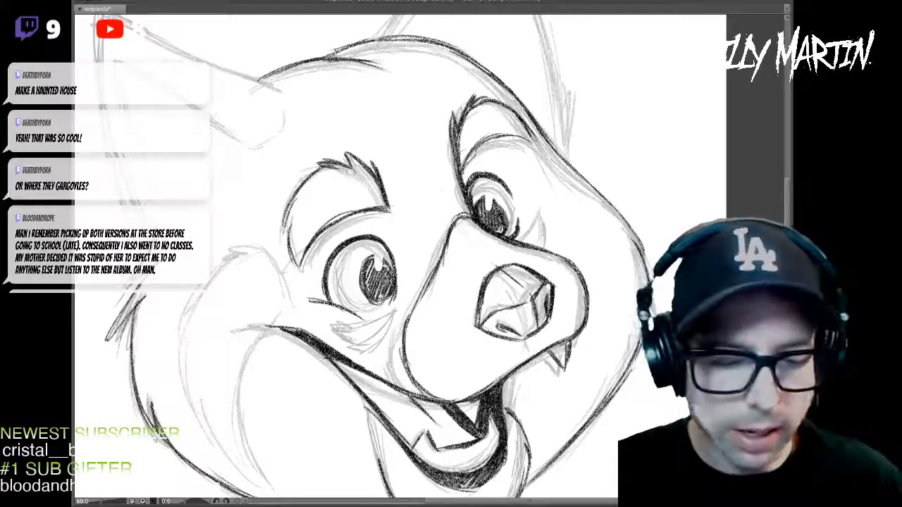
# - Darken the crease under the left eye, the right brow's lower arc and the left brow's outer edge
pyautogui.moveTo(453, 208); pyautogui.dragTo(460, 123)
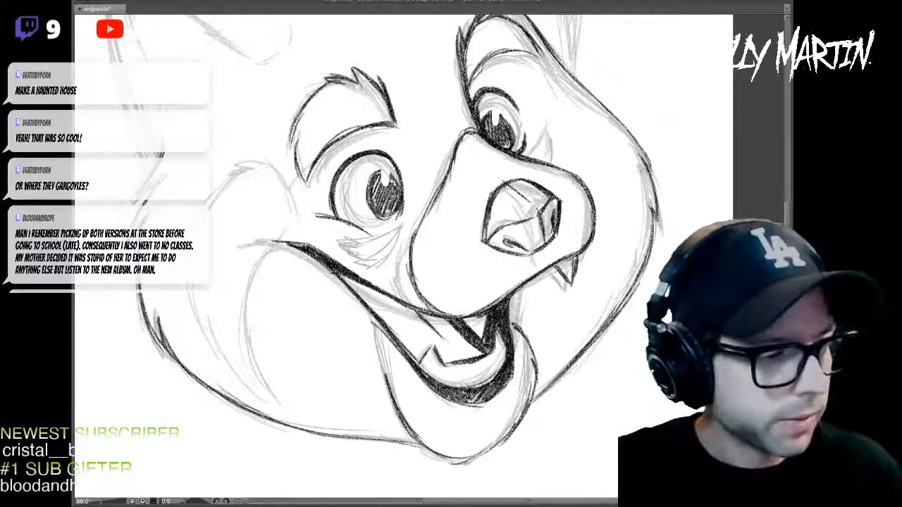
pyautogui.moveTo(623, 165); pyautogui.dragTo(638, 258)
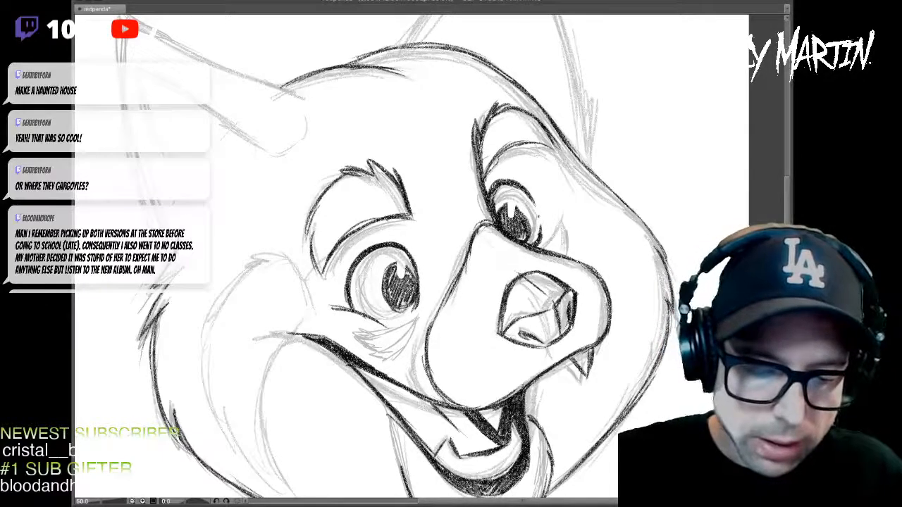
pyautogui.moveTo(389, 270); pyautogui.dragTo(399, 303)
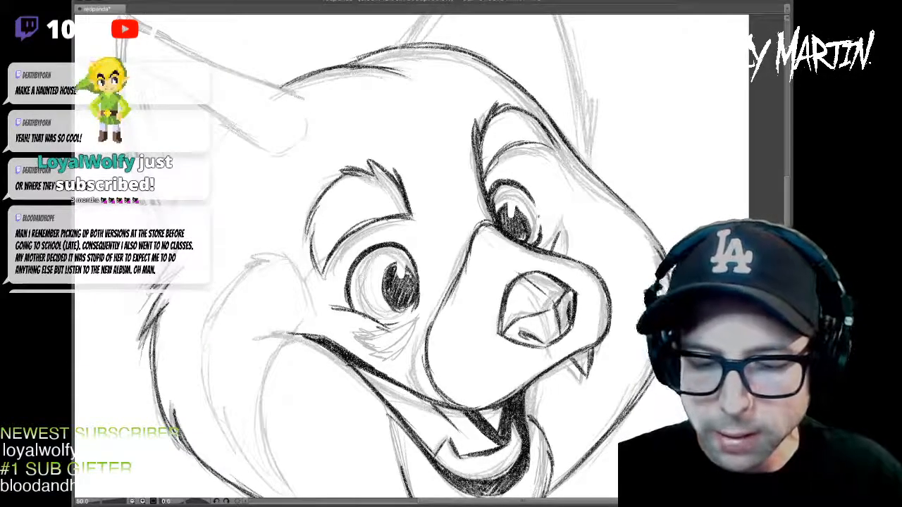
pyautogui.moveTo(504, 150); pyautogui.dragTo(554, 146)
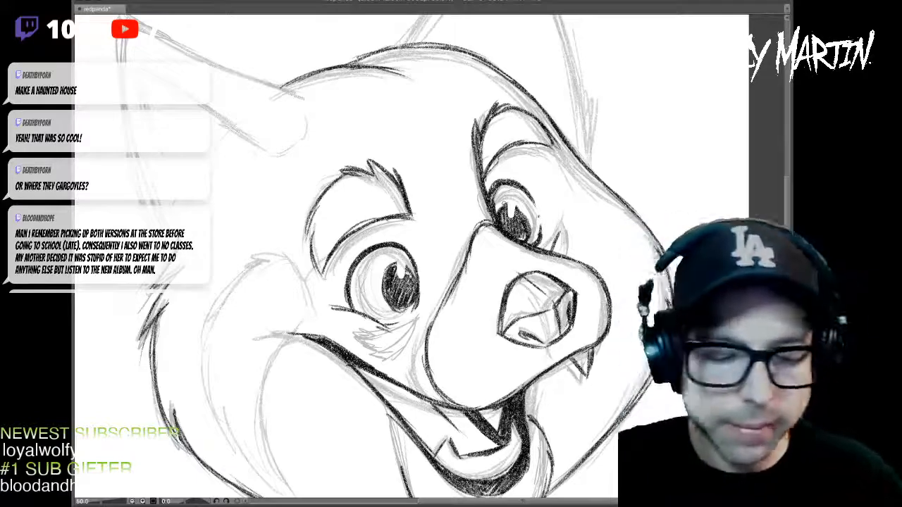
pyautogui.moveTo(318, 191); pyautogui.dragTo(318, 211)
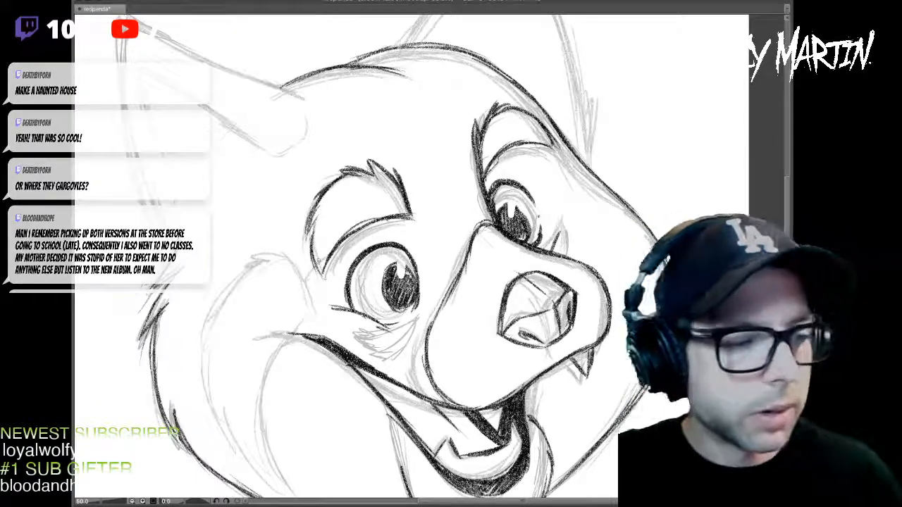
# - Trace the left ear's upper edge down to the crown and its outer edge down to the cheek fur
pyautogui.moveTo(395, 232)
pyautogui.mouseDown()
pyautogui.moveTo(434, 304)
pyautogui.moveTo(452, 304)
pyautogui.mouseUp()
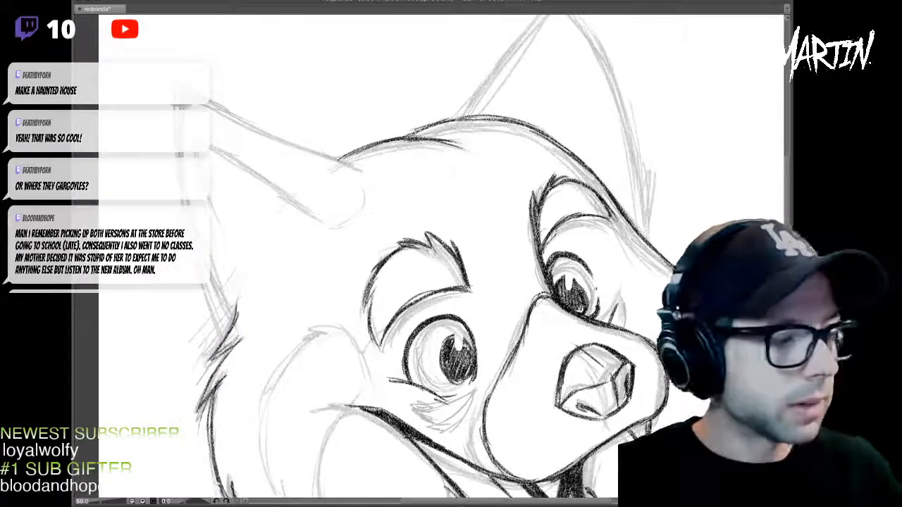
pyautogui.moveTo(206, 101); pyautogui.dragTo(342, 166)
pyautogui.moveTo(255, 131); pyautogui.dragTo(205, 102)
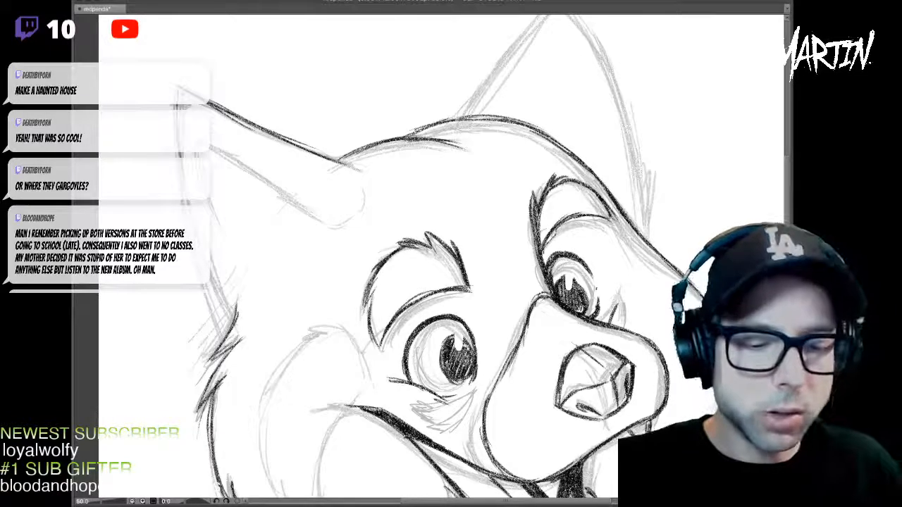
pyautogui.moveTo(200, 235); pyautogui.dragTo(227, 308)
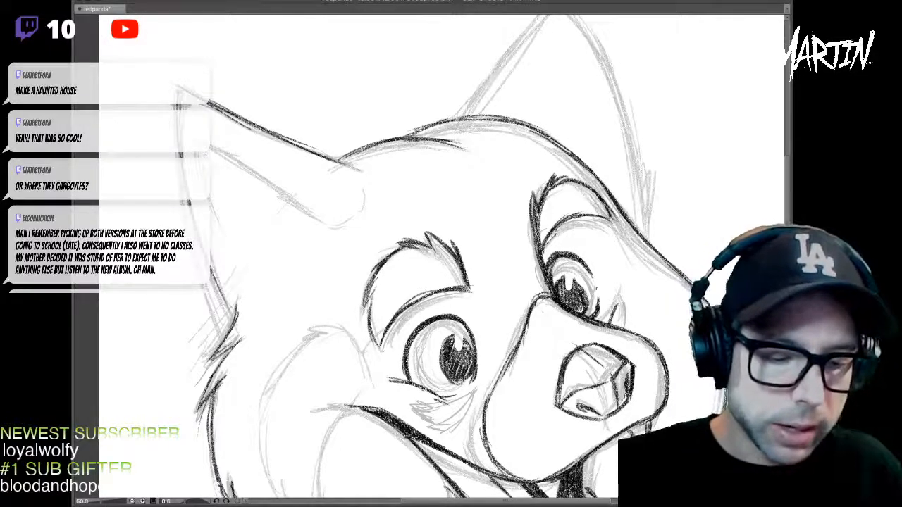
pyautogui.moveTo(233, 264); pyautogui.dragTo(208, 330)
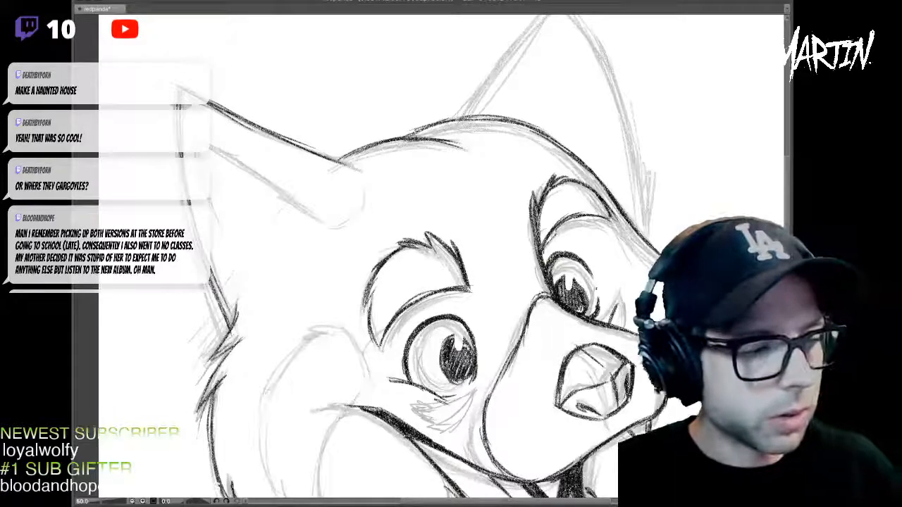
# - Trace both sides of the pointed right ear, thickening the inner edge and adding fur strokes at its outer base
pyautogui.moveTo(423, 239); pyautogui.dragTo(341, 285)
pyautogui.moveTo(541, 100); pyautogui.dragTo(579, 140)
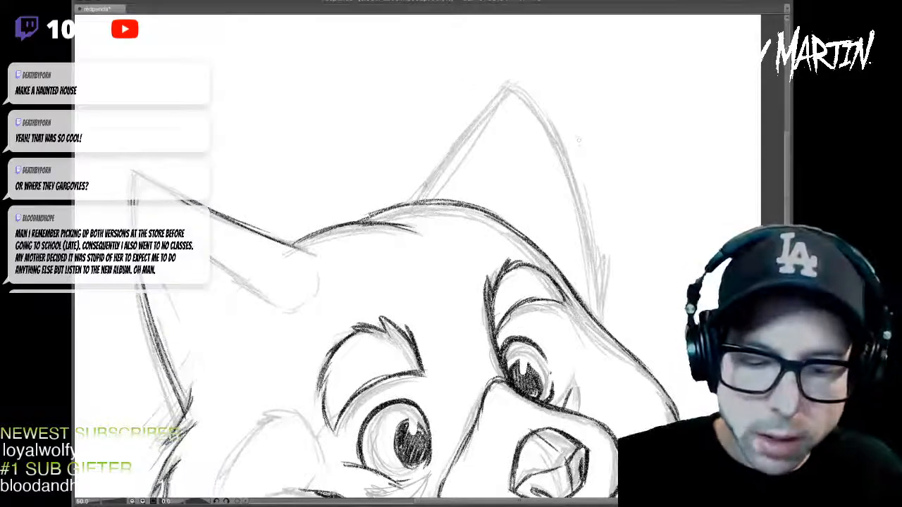
pyautogui.moveTo(416, 202)
pyautogui.mouseDown()
pyautogui.moveTo(513, 82)
pyautogui.moveTo(533, 94)
pyautogui.moveTo(575, 169)
pyautogui.mouseUp()
pyautogui.moveTo(550, 116)
pyautogui.mouseDown()
pyautogui.moveTo(596, 230)
pyautogui.moveTo(605, 318)
pyautogui.mouseUp()
pyautogui.moveTo(420, 200); pyautogui.dragTo(507, 93)
pyautogui.moveTo(470, 141); pyautogui.dragTo(510, 90)
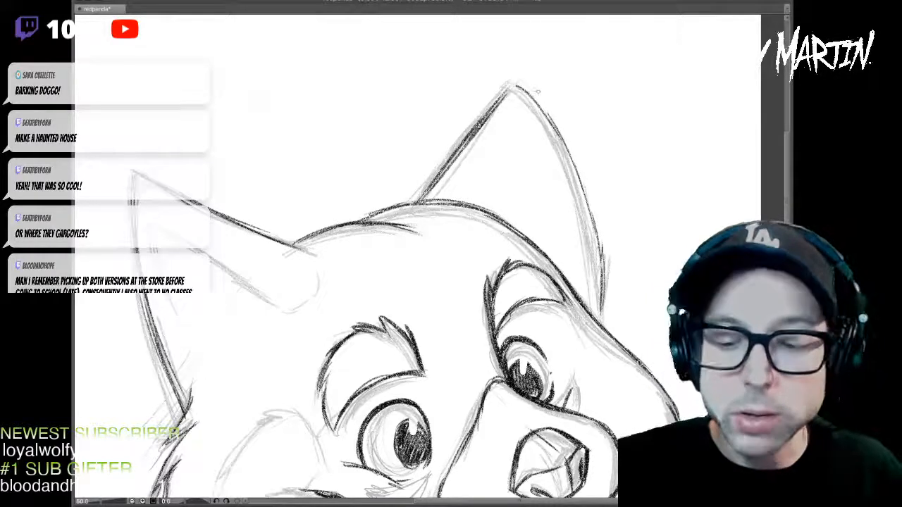
pyautogui.moveTo(605, 299)
pyautogui.mouseDown()
pyautogui.moveTo(606, 324)
pyautogui.moveTo(603, 300)
pyautogui.mouseUp()
# - Draw the inner contour of the left ear and extend its thickened upper edge into a curve at the base
pyautogui.moveTo(493, 338)
pyautogui.mouseDown()
pyautogui.moveTo(525, 166)
pyautogui.moveTo(548, 254)
pyautogui.mouseUp()
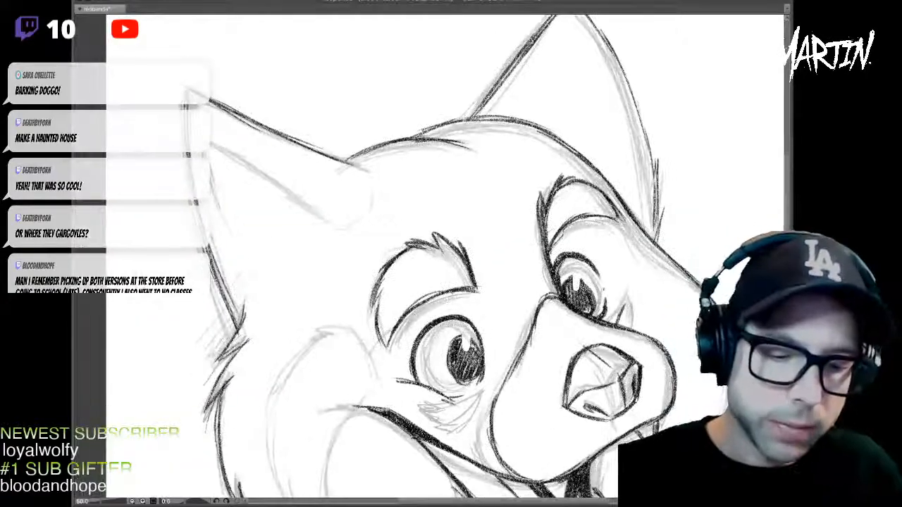
pyautogui.moveTo(210, 131)
pyautogui.mouseDown()
pyautogui.moveTo(250, 151)
pyautogui.moveTo(356, 231)
pyautogui.mouseUp()
pyautogui.moveTo(207, 151); pyautogui.dragTo(217, 211)
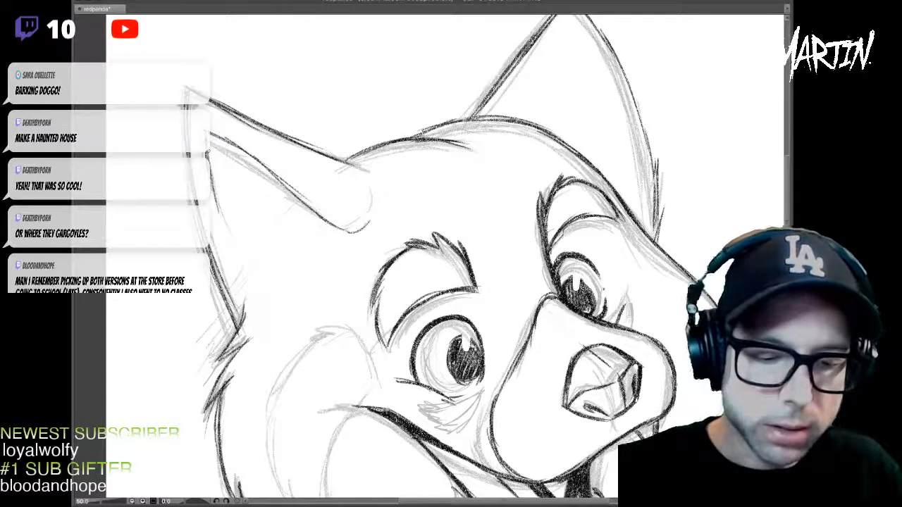
pyautogui.moveTo(210, 166); pyautogui.dragTo(223, 213)
pyautogui.moveTo(215, 103)
pyautogui.mouseDown()
pyautogui.moveTo(341, 159)
pyautogui.moveTo(370, 187)
pyautogui.mouseUp()
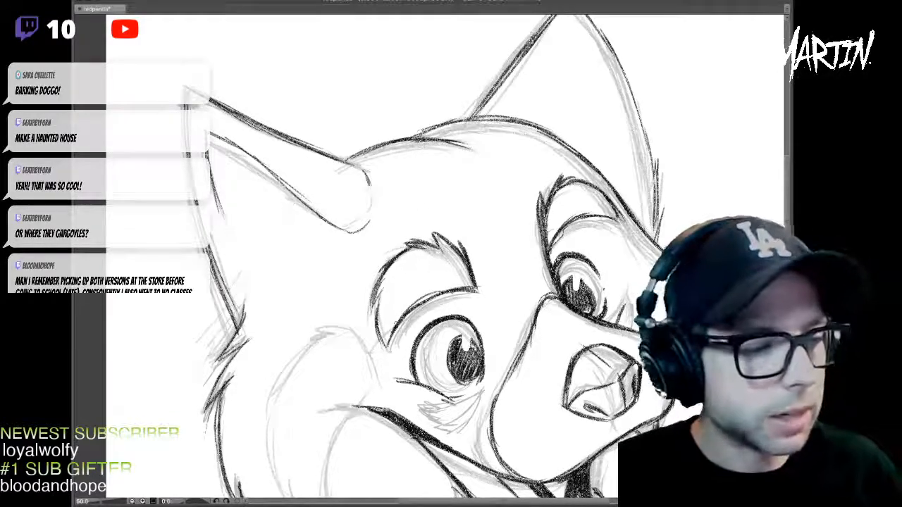
# - Add pointed fur strokes to the left cheek below the ear and darken the crease at the mouth corner
pyautogui.moveTo(423, 303)
pyautogui.mouseDown()
pyautogui.moveTo(392, 201)
pyautogui.moveTo(454, 180)
pyautogui.mouseUp()
pyautogui.moveTo(282, 192)
pyautogui.mouseDown()
pyautogui.moveTo(252, 218)
pyautogui.moveTo(242, 247)
pyautogui.mouseUp()
pyautogui.moveTo(272, 223); pyautogui.dragTo(236, 290)
pyautogui.moveTo(257, 247)
pyautogui.mouseDown()
pyautogui.moveTo(237, 289)
pyautogui.moveTo(271, 389)
pyautogui.moveTo(285, 396)
pyautogui.mouseUp()
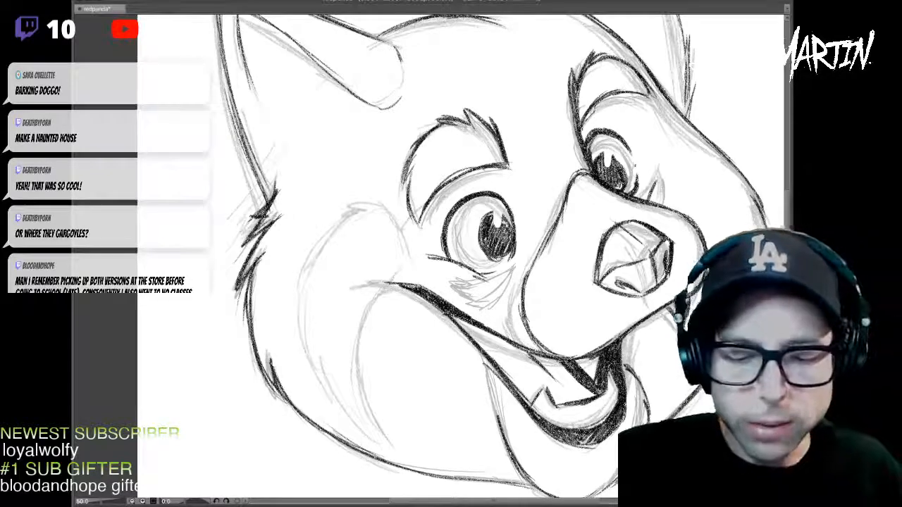
pyautogui.moveTo(403, 275); pyautogui.dragTo(378, 286)
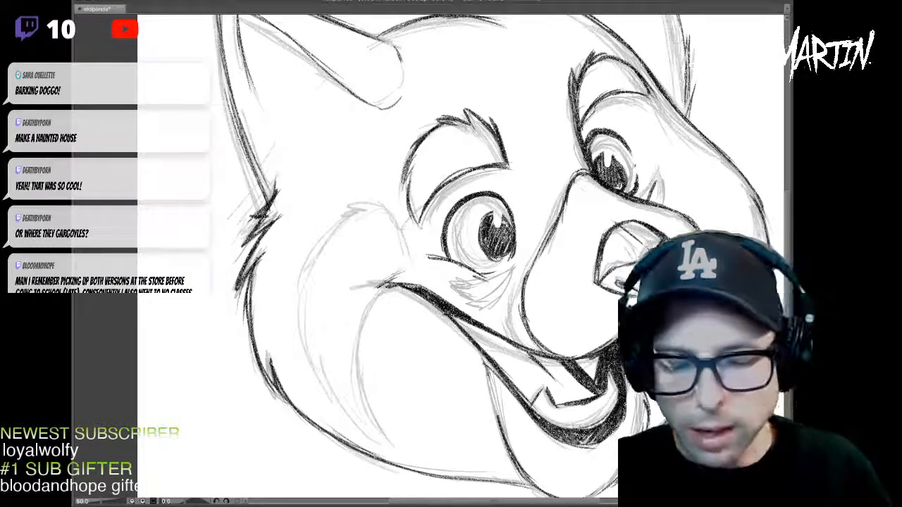
# - Close the tip of the right ear and add fur tufts along the top of the head between the ears
pyautogui.moveTo(451, 267)
pyautogui.mouseDown()
pyautogui.moveTo(432, 235)
pyautogui.moveTo(427, 293)
pyautogui.moveTo(410, 324)
pyautogui.mouseUp()
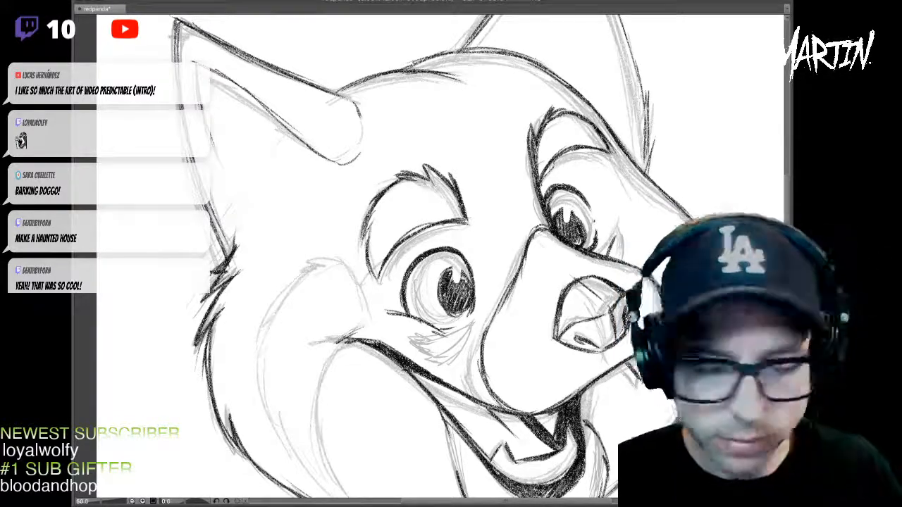
pyautogui.moveTo(594, 221); pyautogui.dragTo(585, 341)
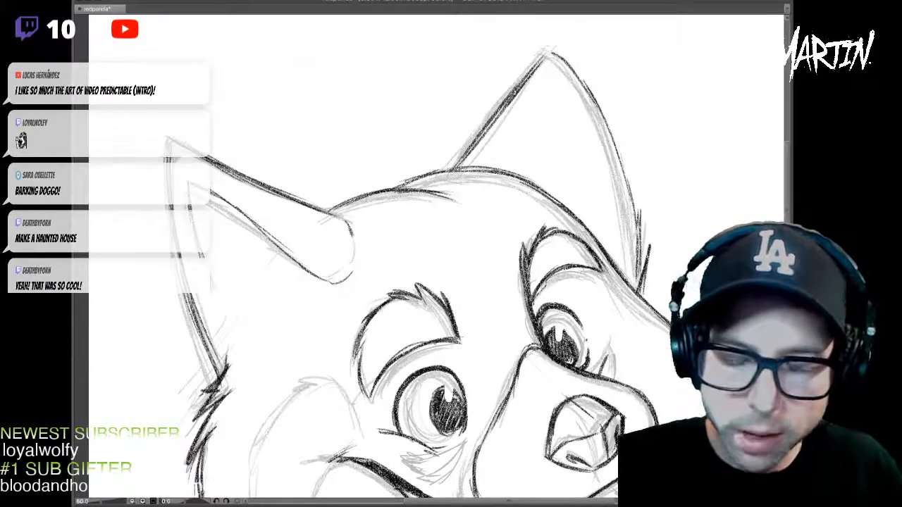
pyautogui.moveTo(549, 50); pyautogui.dragTo(605, 131)
pyautogui.moveTo(412, 229); pyautogui.dragTo(463, 211)
pyautogui.moveTo(353, 188)
pyautogui.mouseDown()
pyautogui.moveTo(404, 205)
pyautogui.moveTo(431, 169)
pyautogui.moveTo(527, 180)
pyautogui.mouseUp()
pyautogui.moveTo(459, 167); pyautogui.dragTo(491, 144)
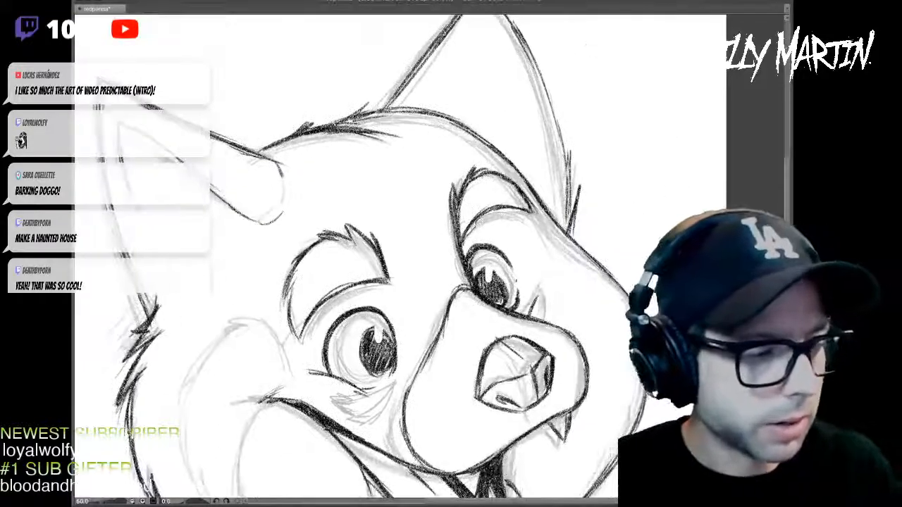
pyautogui.moveTo(372, 111)
pyautogui.mouseDown()
pyautogui.moveTo(468, 139)
pyautogui.moveTo(518, 174)
pyautogui.mouseUp()
# - Hide the faded sketch and flip the whole head horizontally to check the line work
pyautogui.moveTo(539, 310)
pyautogui.mouseDown()
pyautogui.moveTo(548, 211)
pyautogui.moveTo(598, 111)
pyautogui.moveTo(593, 138)
pyautogui.mouseUp()
pyautogui.hotkey('ctrl', '-')
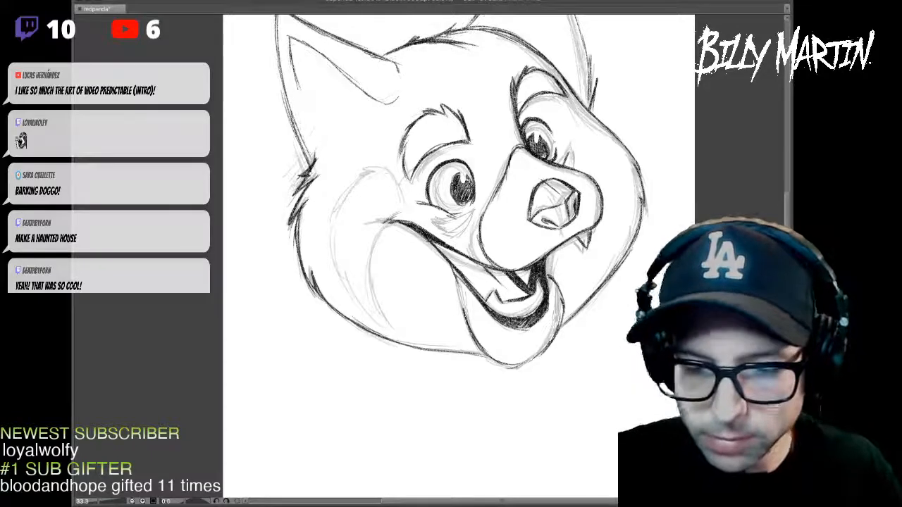
pyautogui.moveTo(458, 211)
pyautogui.mouseDown()
pyautogui.moveTo(453, 311)
pyautogui.moveTo(432, 280)
pyautogui.moveTo(434, 301)
pyautogui.mouseUp()
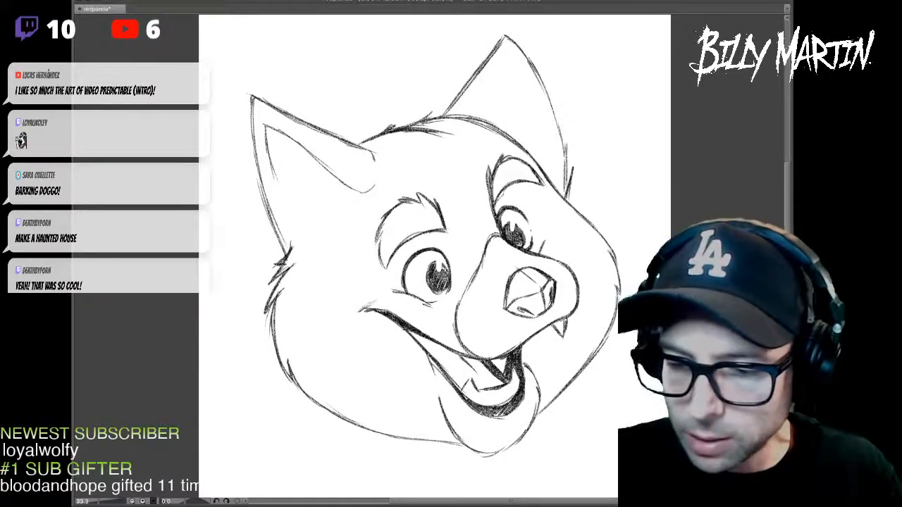
pyautogui.press('h')
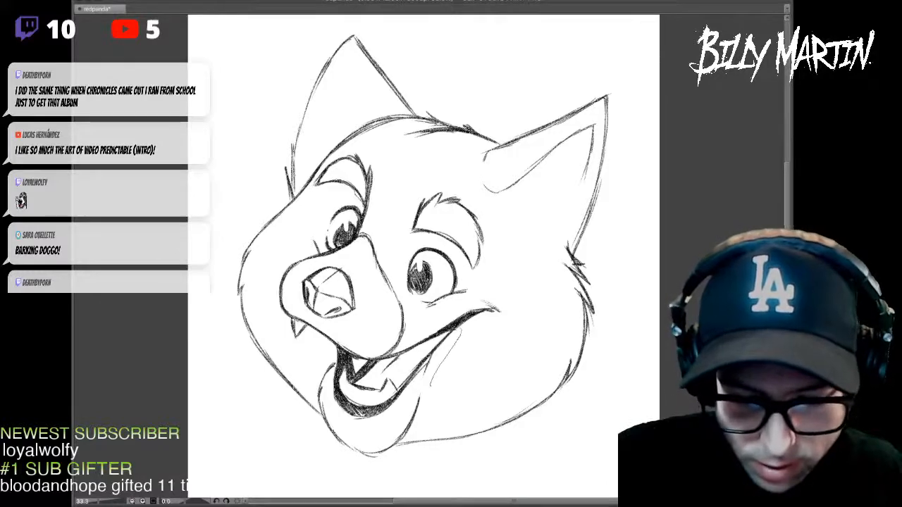
# - Select the lower jaw with the open mouth and chin, rotate it slightly clockwise and shift it a little to the left
pyautogui.moveTo(421, 349); pyautogui.dragTo(385, 376)
pyautogui.moveTo(330, 344)
pyautogui.mouseDown()
pyautogui.moveTo(384, 462)
pyautogui.moveTo(430, 387)
pyautogui.moveTo(377, 394)
pyautogui.mouseUp()
pyautogui.hotkey('ctrl', 't')
pyautogui.moveTo(466, 437); pyautogui.dragTo(462, 445)
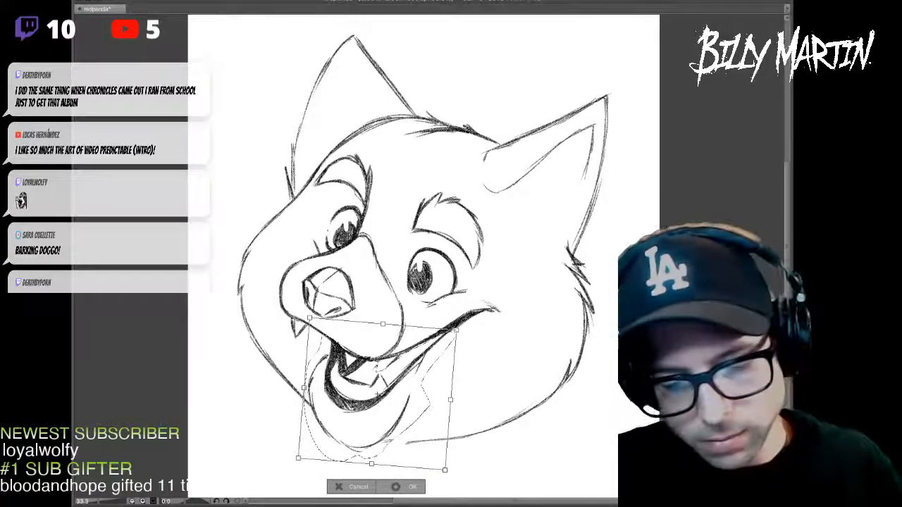
pyautogui.press('Left')
pyautogui.press('Left')
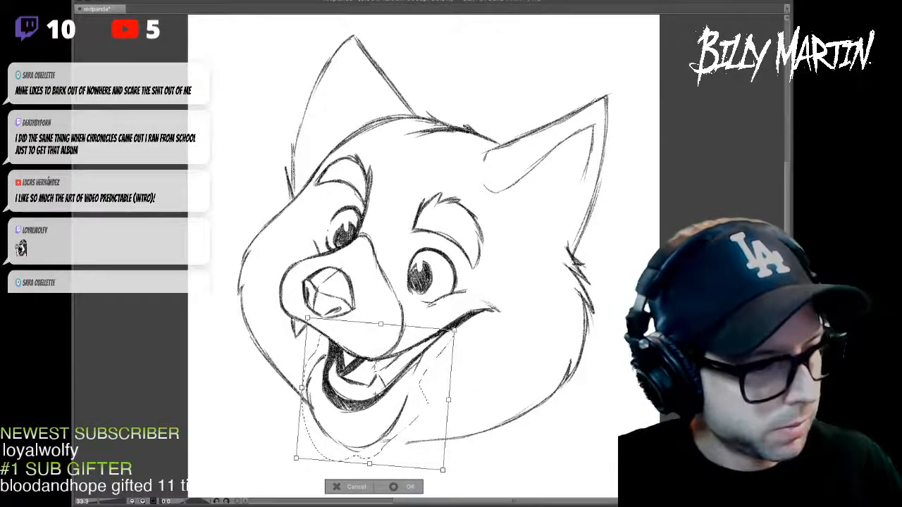
pyautogui.press('Return')
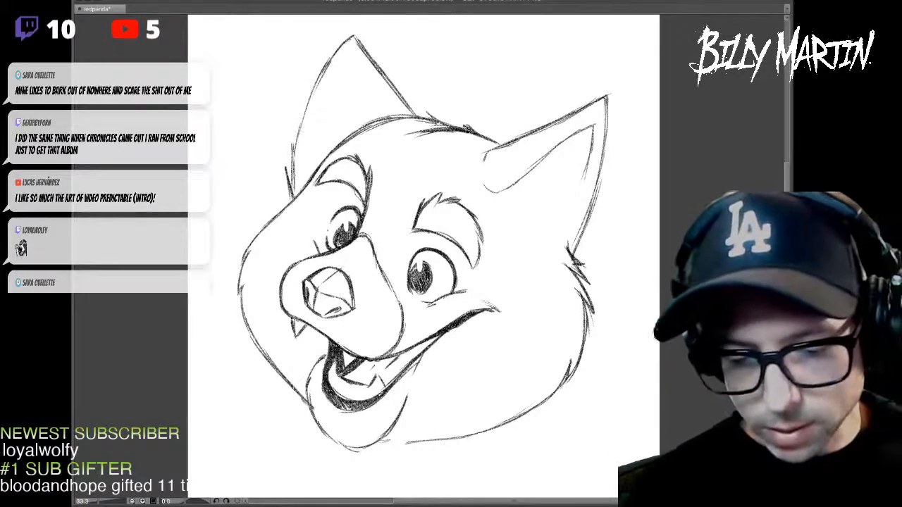
# - Select the left eye above the snout, adjust its placement with a free transform, and save the drawing
pyautogui.moveTo(363, 217)
pyautogui.mouseDown()
pyautogui.moveTo(334, 248)
pyautogui.moveTo(356, 208)
pyautogui.mouseUp()
pyautogui.hotkey('ctrl', 'd')
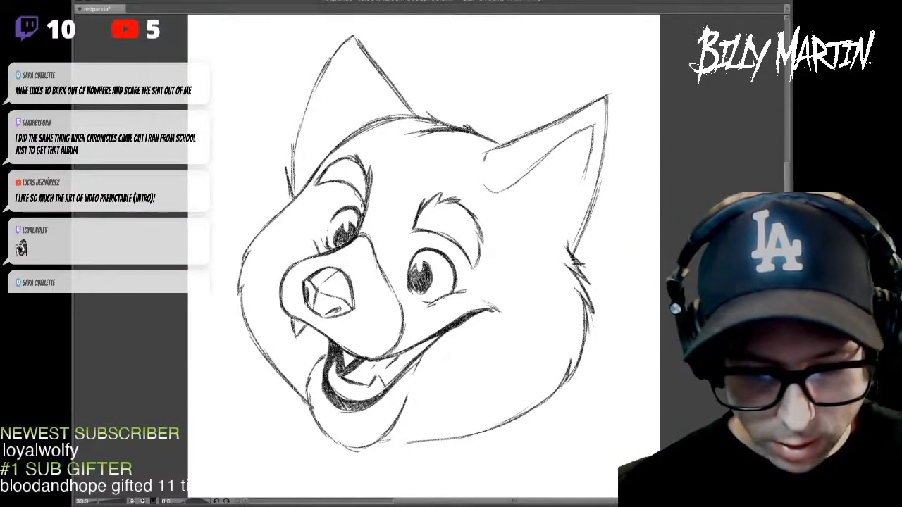
pyautogui.moveTo(327, 248); pyautogui.dragTo(361, 211)
pyautogui.hotkey('ctrl', 't')
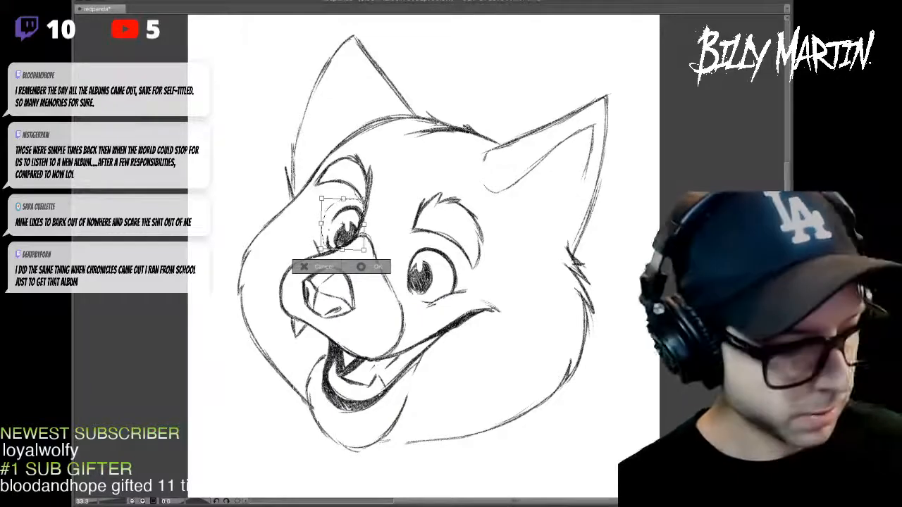
pyautogui.press('Return')
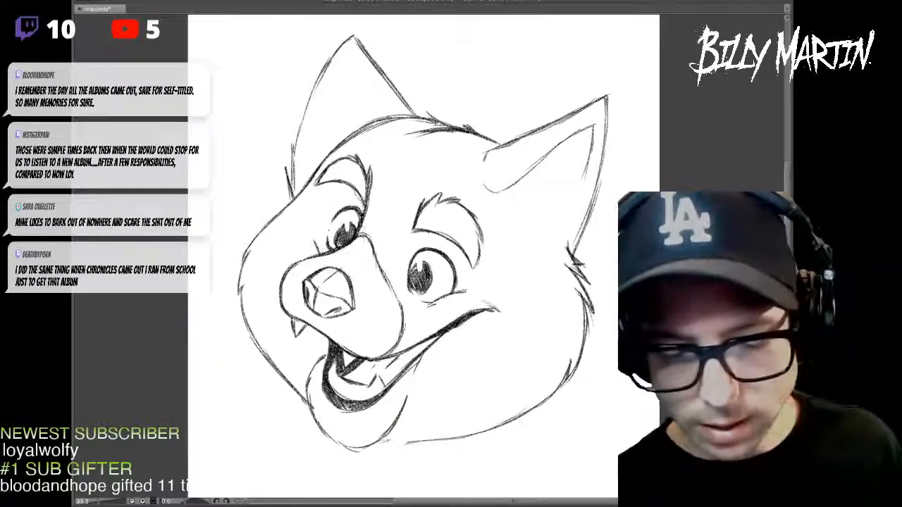
pyautogui.hotkey('ctrl', 's')
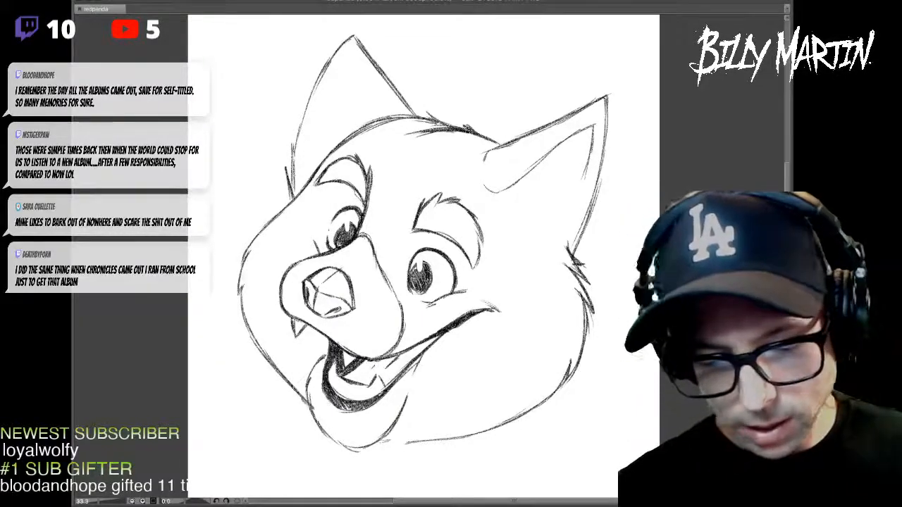
# - Select the outer part of the left eyebrow and transform it so its outer corner sits further in and lower
pyautogui.hotkey('ctrl', '+')
pyautogui.hotkey('ctrl', '+')
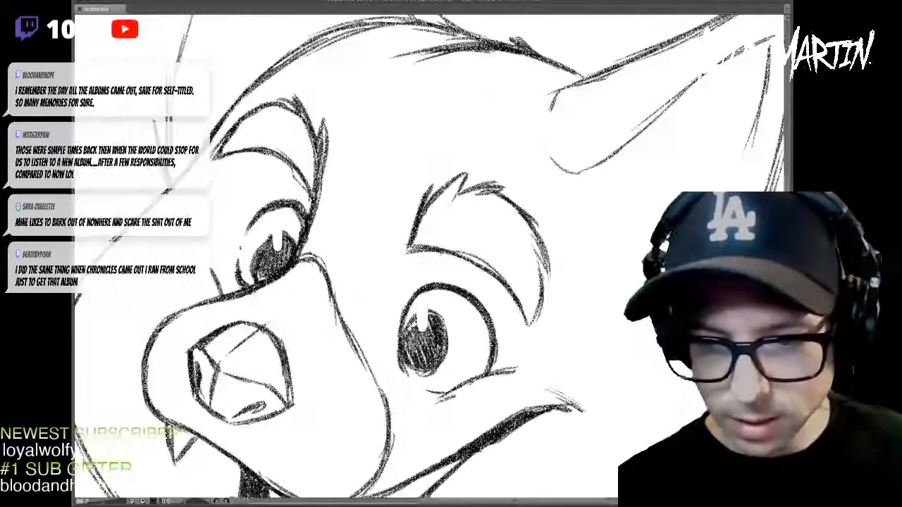
pyautogui.moveTo(418, 215); pyautogui.dragTo(483, 249)
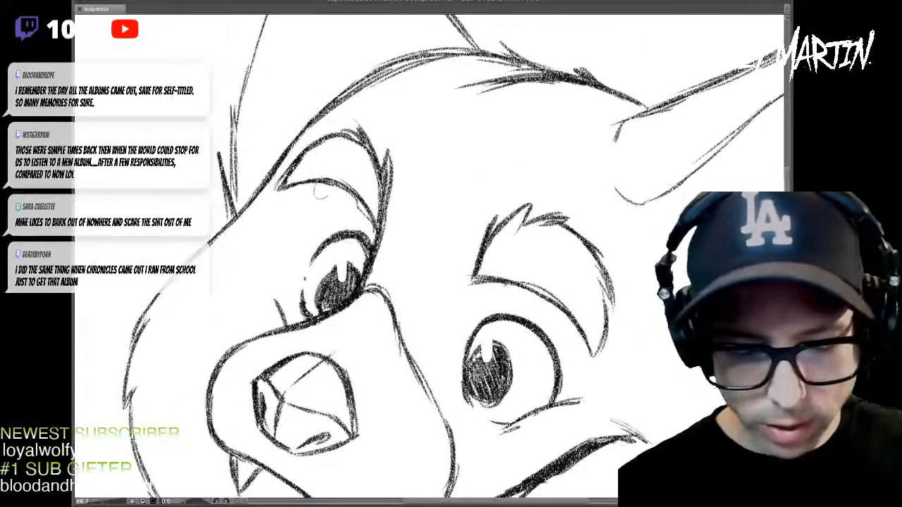
pyautogui.moveTo(319, 203); pyautogui.dragTo(325, 198)
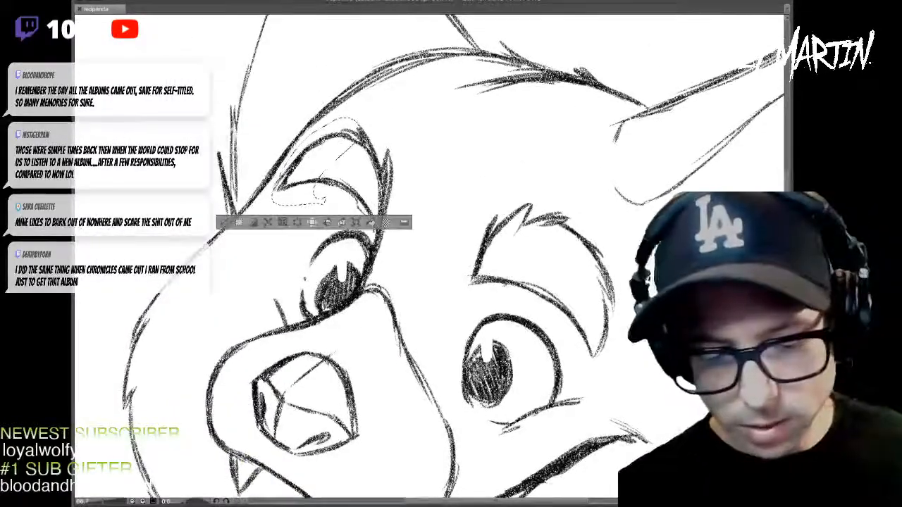
pyautogui.hotkey('ctrl', 't')
pyautogui.moveTo(272, 206); pyautogui.dragTo(293, 222)
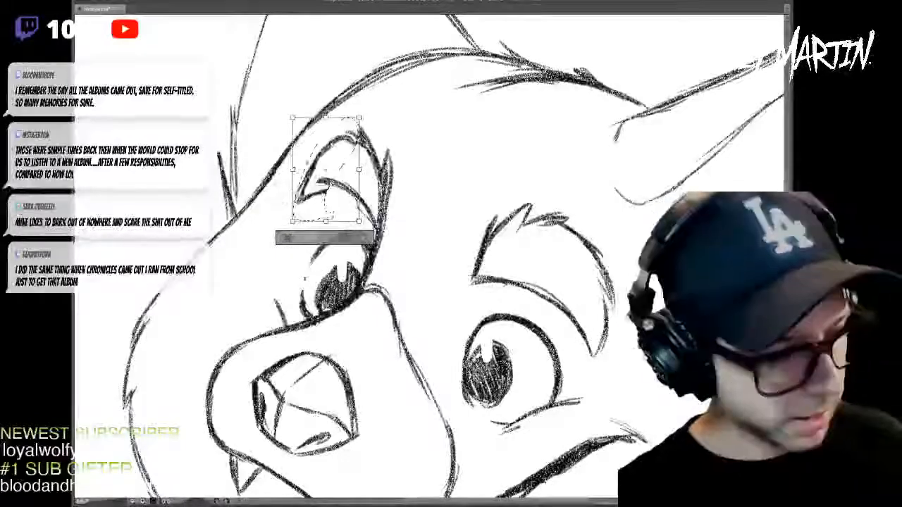
pyautogui.press('Return')
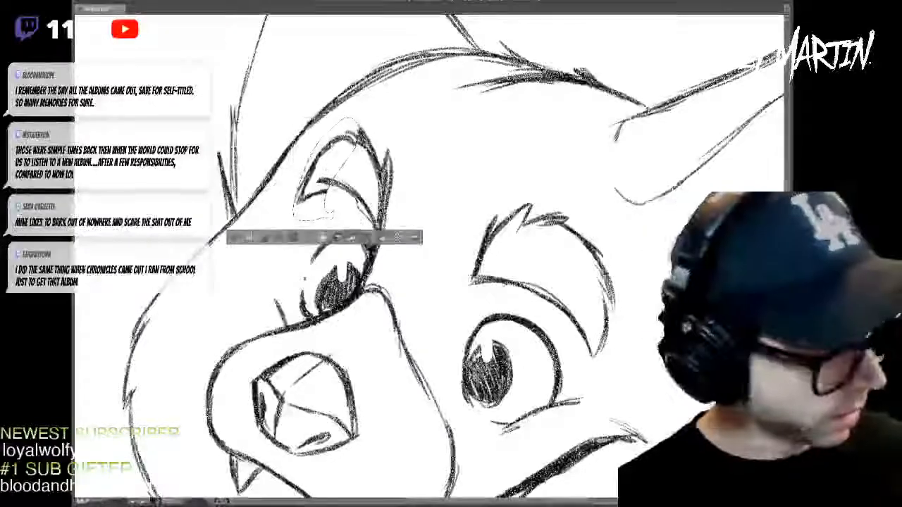
pyautogui.hotkey('ctrl', 'd')
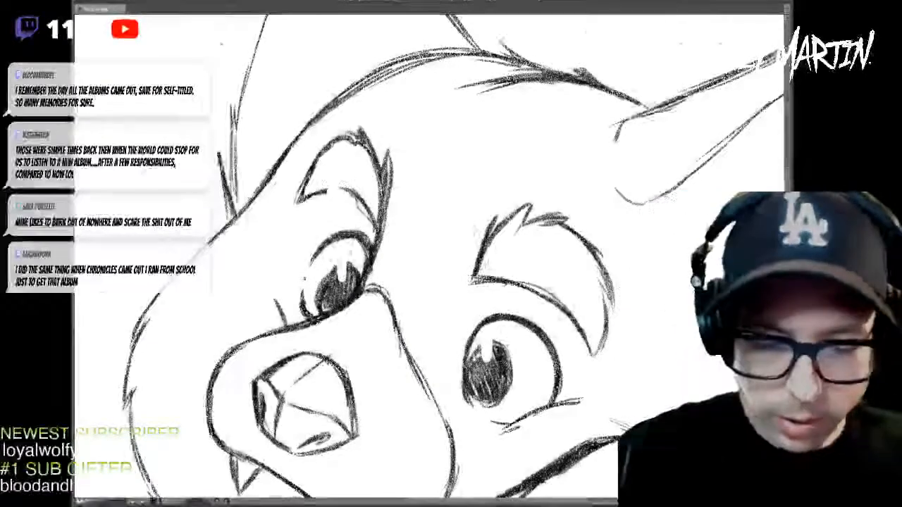
# - Outline the outer edge of the left ear with a selection and delete that line
pyautogui.moveTo(545, 245); pyautogui.dragTo(522, 134)
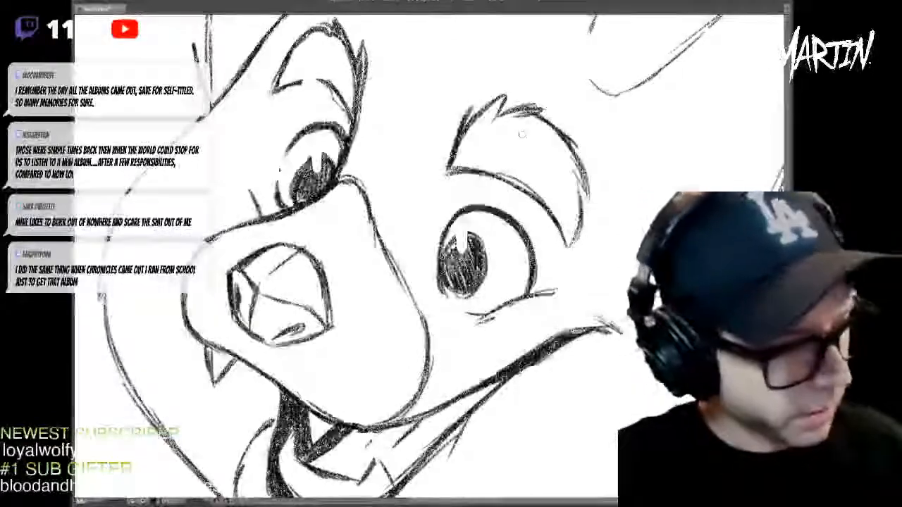
pyautogui.hotkey('ctrl', '-')
pyautogui.moveTo(493, 232); pyautogui.dragTo(490, 271)
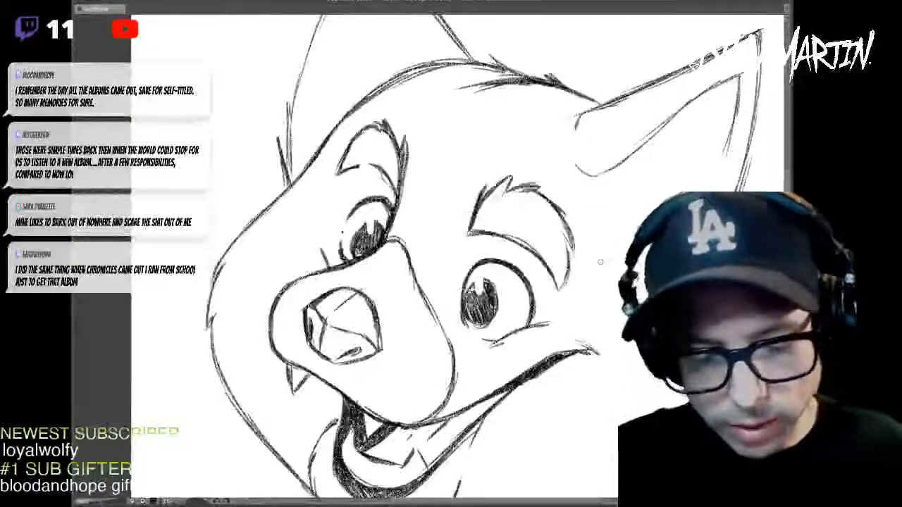
pyautogui.scroll(-2, 601, 262)
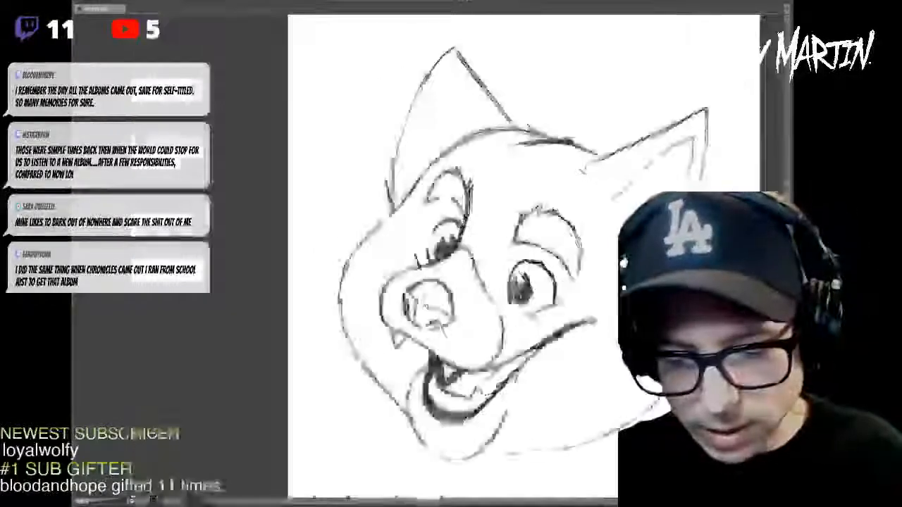
pyautogui.moveTo(677, 336); pyautogui.dragTo(655, 315)
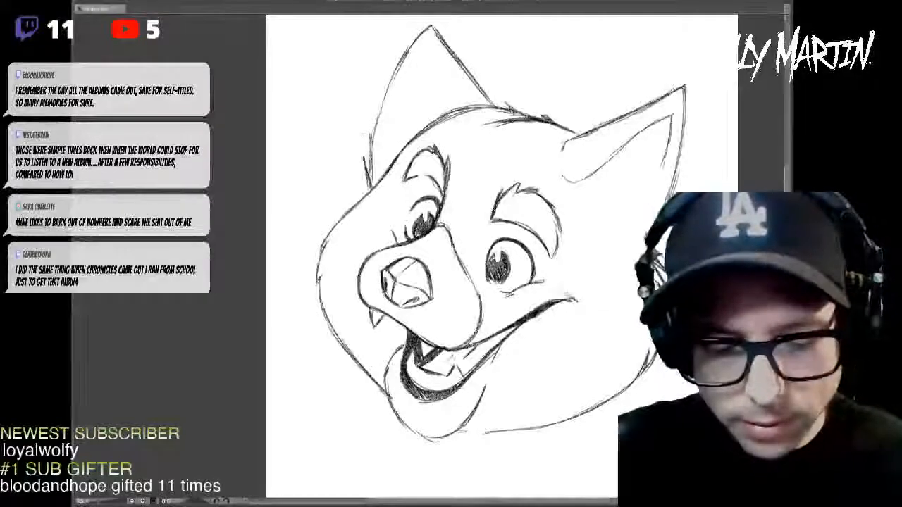
pyautogui.moveTo(435, 18); pyautogui.dragTo(356, 152)
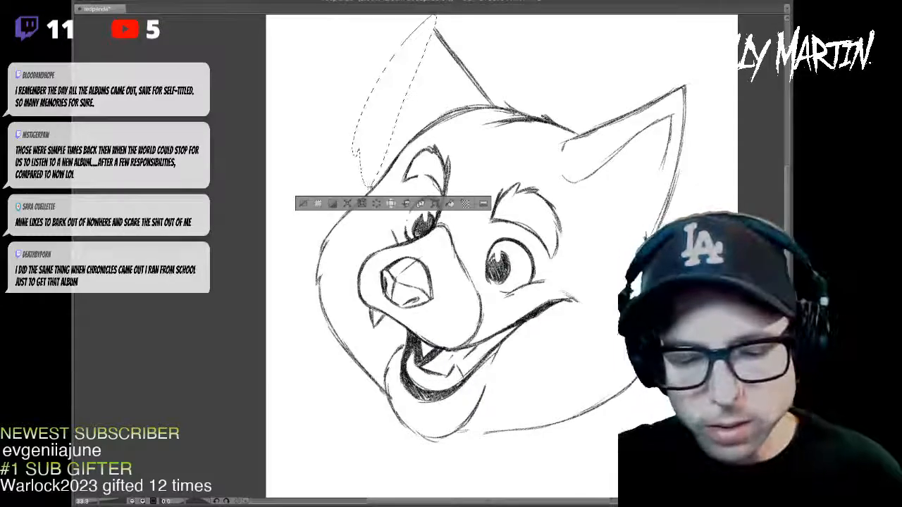
pyautogui.hotkey('ctrl', 'd')
# - Select the left ear's remaining inner edge, rotate it slightly clockwise and move it a little to the right
pyautogui.moveTo(451, 233); pyautogui.dragTo(471, 288)
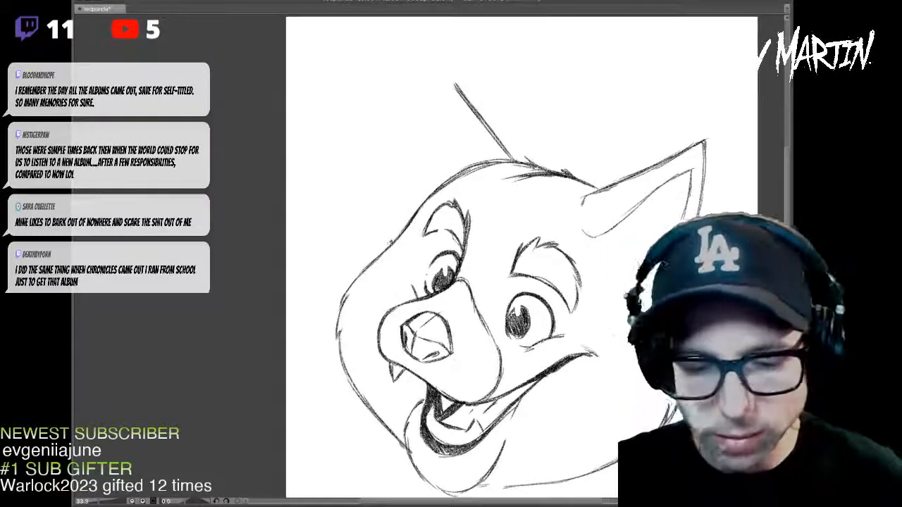
pyautogui.moveTo(462, 113)
pyautogui.mouseDown()
pyautogui.moveTo(493, 110)
pyautogui.moveTo(465, 116)
pyautogui.mouseUp()
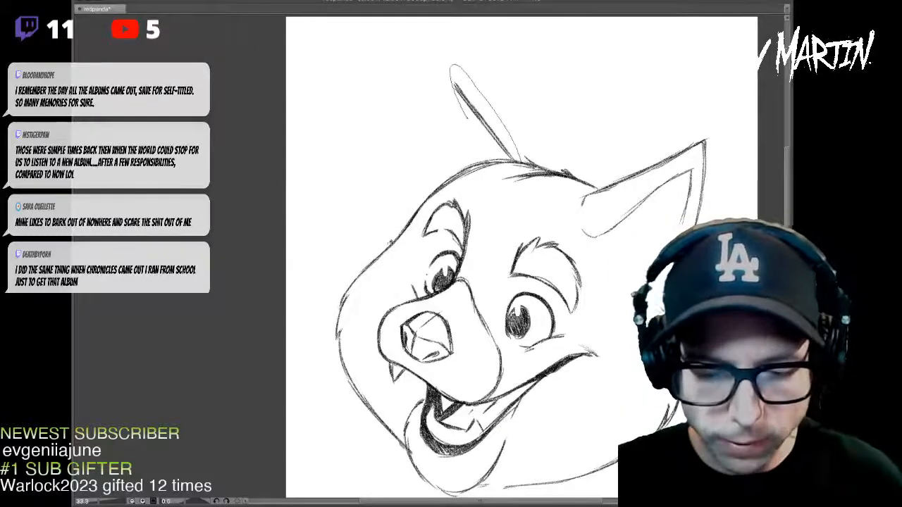
pyautogui.hotkey('ctrl', 't')
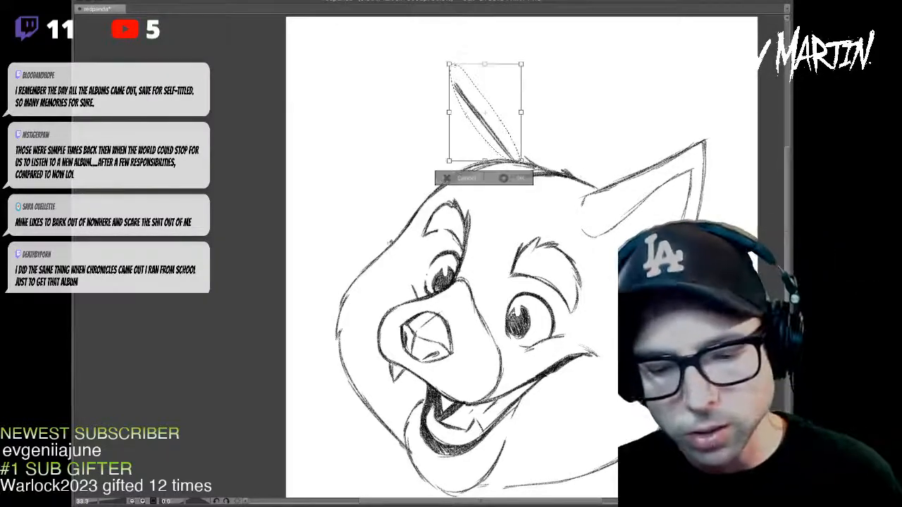
pyautogui.moveTo(499, 115); pyautogui.dragTo(502, 115)
pyautogui.moveTo(546, 64); pyautogui.dragTo(550, 70)
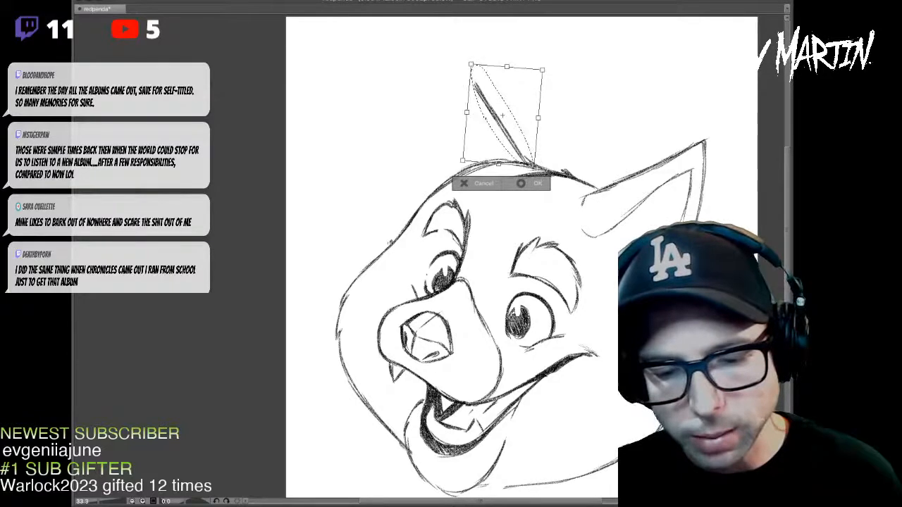
pyautogui.moveTo(502, 115); pyautogui.dragTo(498, 113)
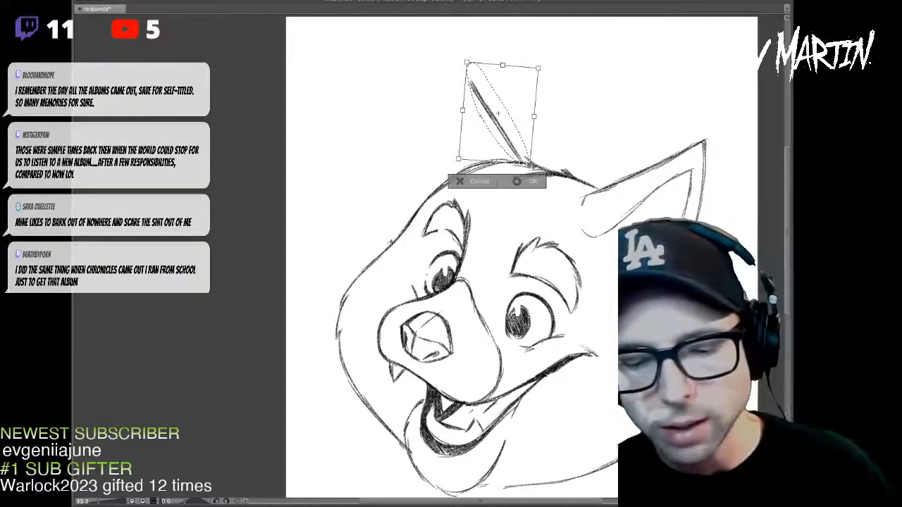
pyautogui.press('Return')
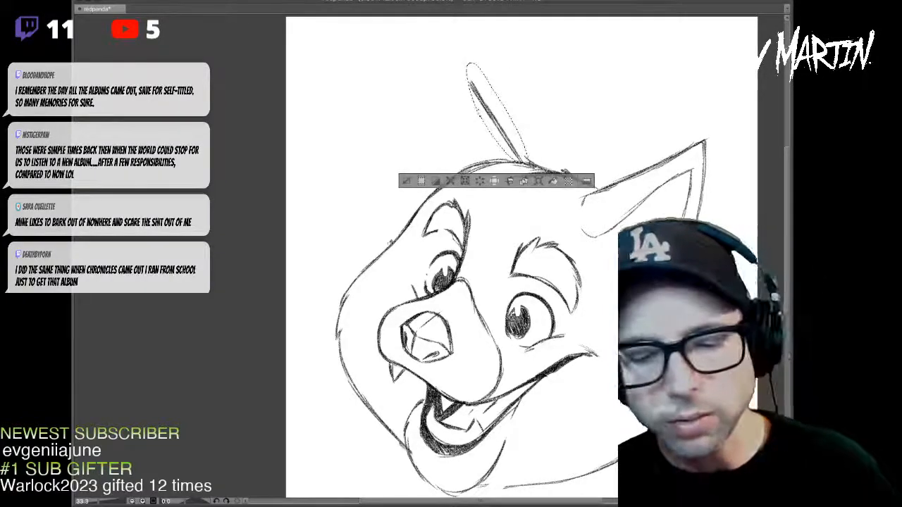
pyautogui.hotkey('ctrl', 'd')
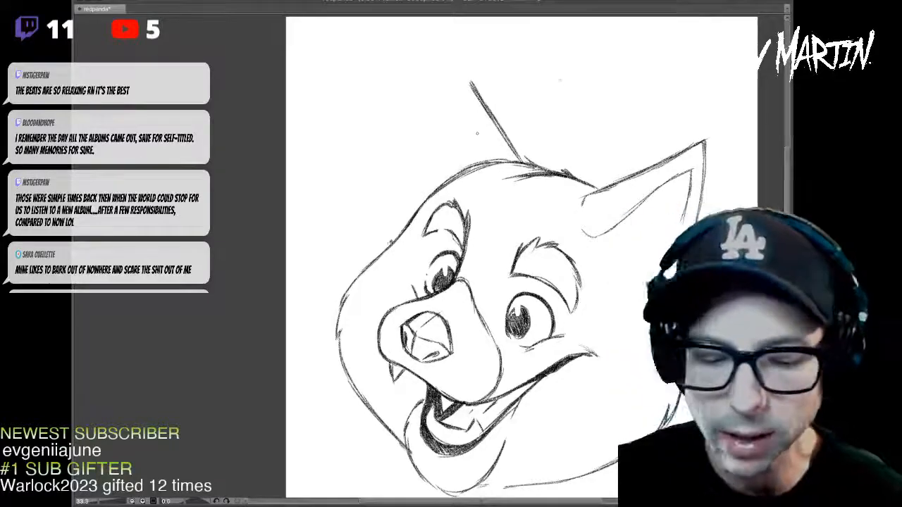
# - Redraw the left ear's outer edge up to a pointed tip and build up the left cheek contour with extra strokes
pyautogui.moveTo(403, 230)
pyautogui.mouseDown()
pyautogui.moveTo(402, 173)
pyautogui.moveTo(445, 74)
pyautogui.moveTo(468, 62)
pyautogui.moveTo(501, 129)
pyautogui.mouseUp()
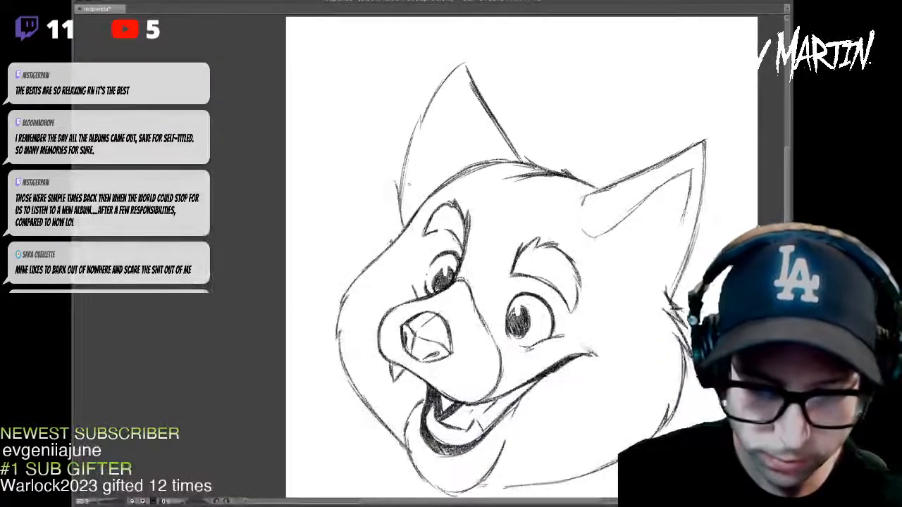
pyautogui.moveTo(401, 203)
pyautogui.mouseDown()
pyautogui.moveTo(443, 81)
pyautogui.moveTo(494, 117)
pyautogui.mouseUp()
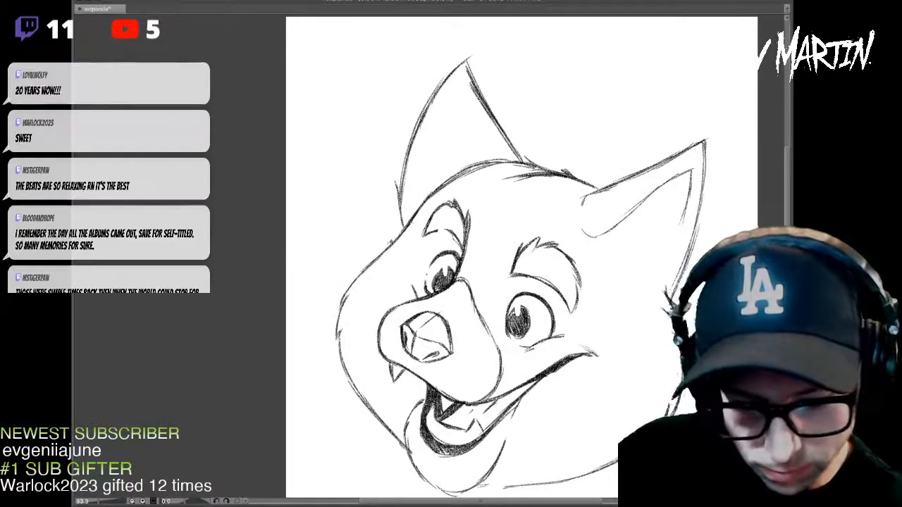
pyautogui.moveTo(375, 259)
pyautogui.mouseDown()
pyautogui.moveTo(346, 319)
pyautogui.moveTo(344, 382)
pyautogui.mouseUp()
pyautogui.moveTo(344, 324); pyautogui.dragTo(359, 394)
pyautogui.moveTo(366, 274); pyautogui.dragTo(341, 358)
pyautogui.moveTo(376, 261); pyautogui.dragTo(345, 324)
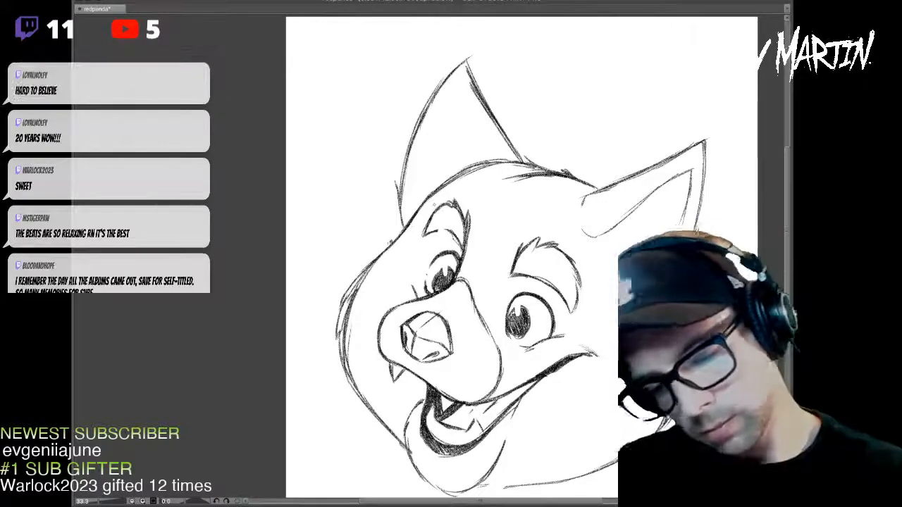
# - Select the right cheek and jaw outline, rotate it slightly clockwise and shift it in to meet the chin
pyautogui.moveTo(493, 282); pyautogui.dragTo(485, 233)
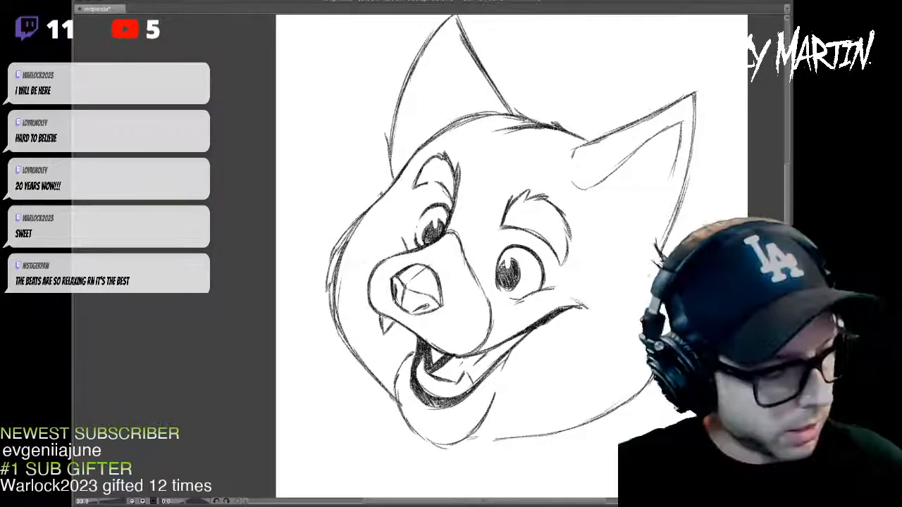
pyautogui.moveTo(634, 274); pyautogui.dragTo(481, 451)
pyautogui.moveTo(637, 282); pyautogui.dragTo(620, 451)
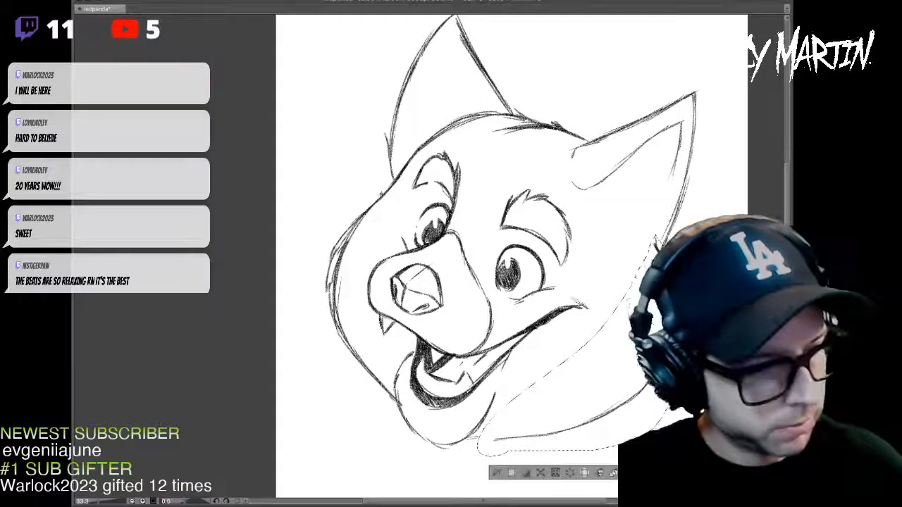
pyautogui.hotkey('ctrl', 't')
pyautogui.moveTo(711, 226); pyautogui.dragTo(723, 238)
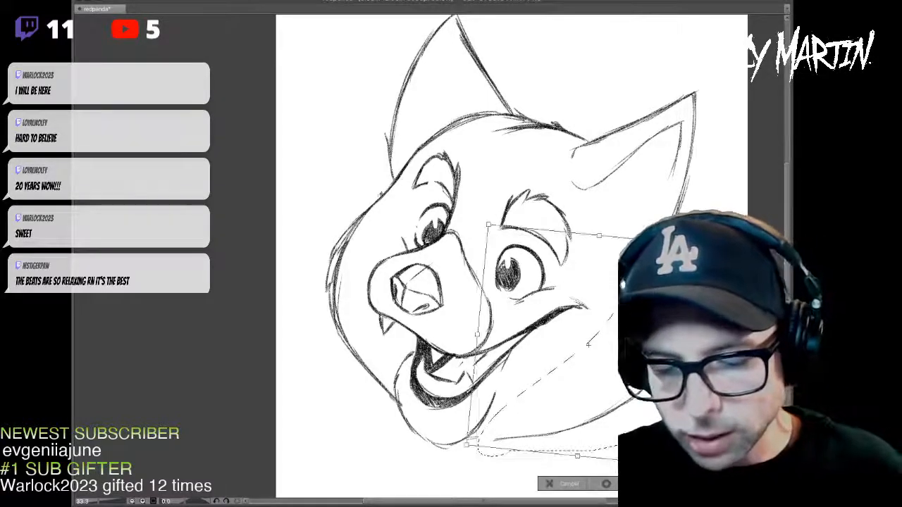
pyautogui.moveTo(588, 346); pyautogui.dragTo(583, 349)
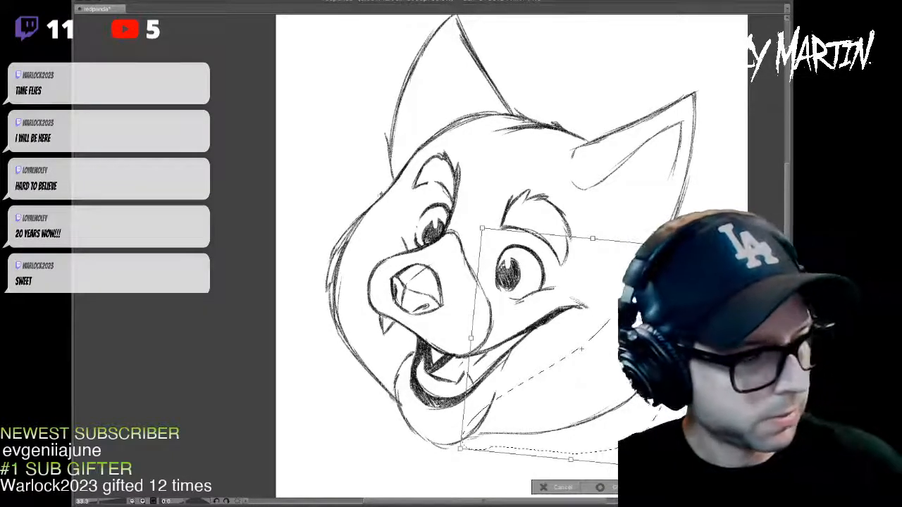
pyautogui.press('Return')
pyautogui.hotkey('ctrl', 'd')
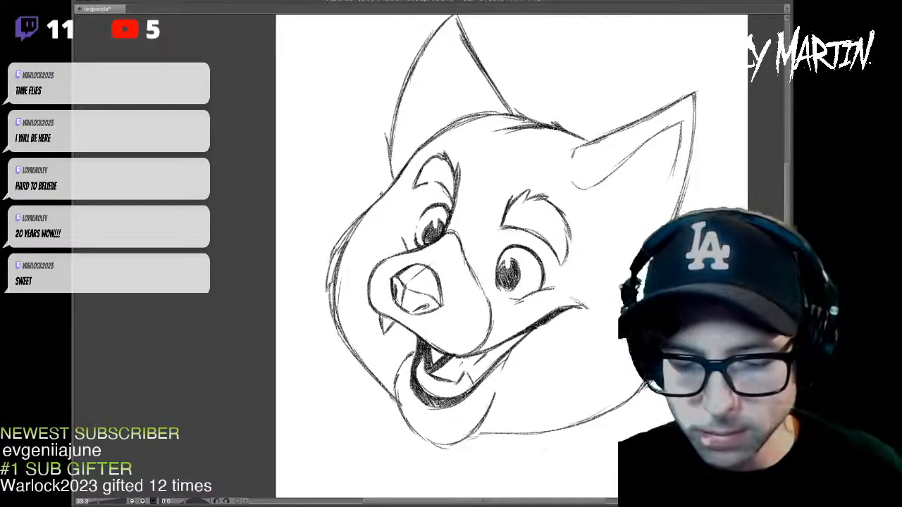
# - Extend the right ear's inner contour down from its tip and curve it around at the base
pyautogui.hotkey('ctrl', '+')
pyautogui.moveTo(694, 209); pyautogui.dragTo(636, 226)
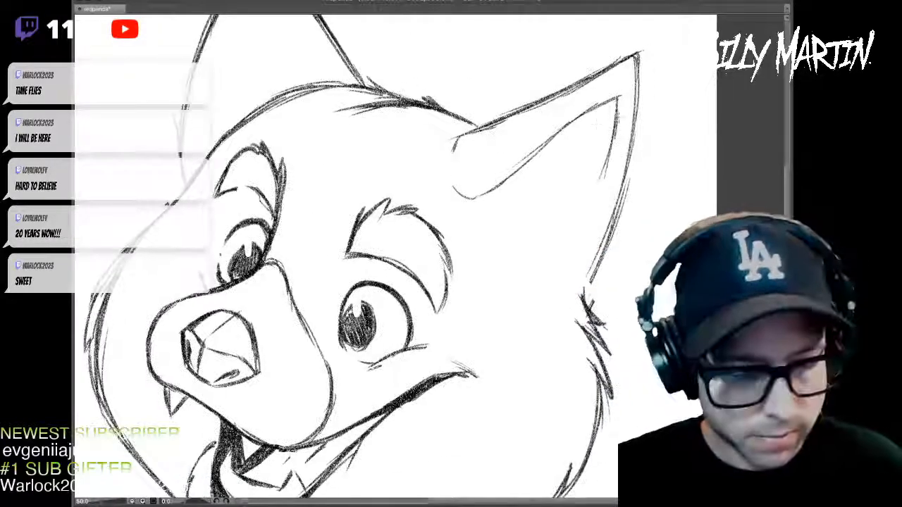
pyautogui.moveTo(619, 104); pyautogui.dragTo(599, 205)
pyautogui.moveTo(607, 157); pyautogui.dragTo(555, 250)
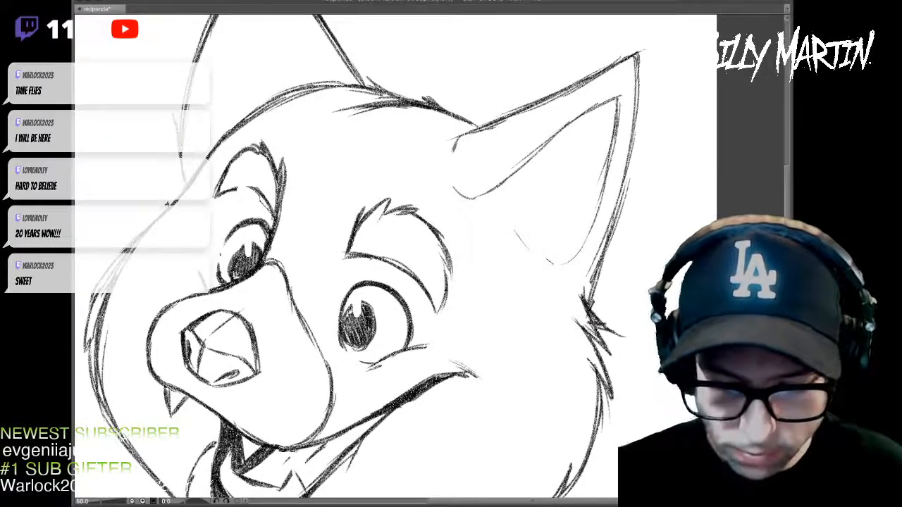
# - Select the right eyebrow shape, move it slightly right and down, and rotate it a little clockwise
pyautogui.moveTo(433, 281)
pyautogui.mouseDown()
pyautogui.moveTo(531, 183)
pyautogui.moveTo(496, 182)
pyautogui.moveTo(553, 156)
pyautogui.moveTo(568, 181)
pyautogui.mouseUp()
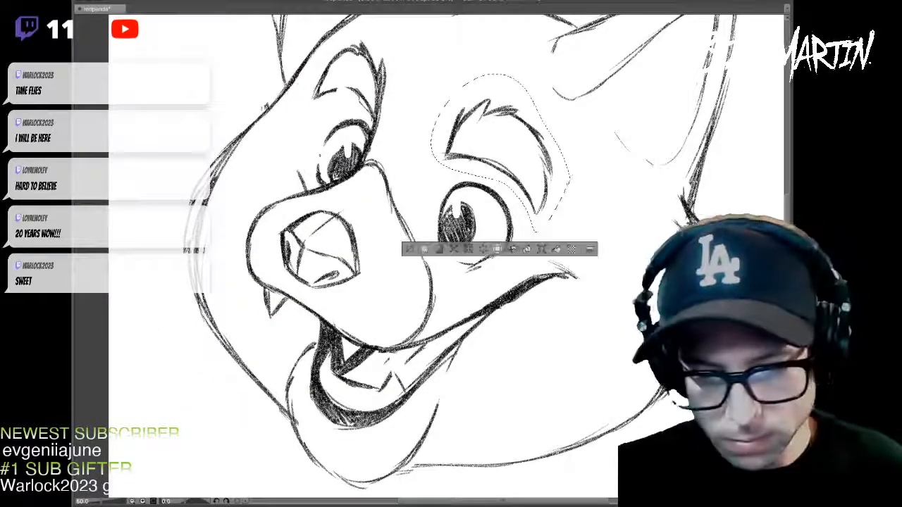
pyautogui.hotkey('ctrl', 't')
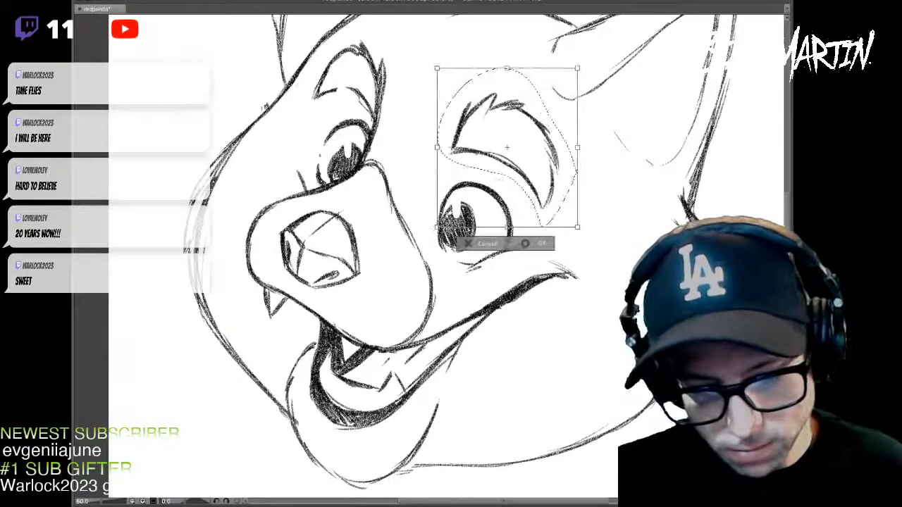
pyautogui.moveTo(588, 60); pyautogui.dragTo(595, 66)
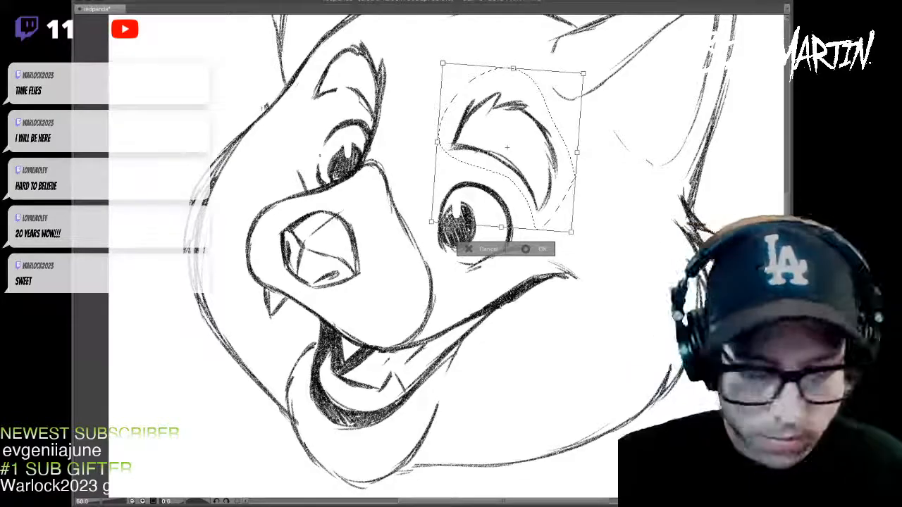
pyautogui.press('Return')
# - Select the right eye with its lower lid crease and nudge it slightly upward beneath the eyebrow
pyautogui.moveTo(504, 182)
pyautogui.mouseDown()
pyautogui.moveTo(484, 286)
pyautogui.moveTo(512, 267)
pyautogui.mouseUp()
pyautogui.hotkey('ctrl', 't')
pyautogui.press('Up')
pyautogui.press('Up')
pyautogui.press('Up')
pyautogui.press('Up')
pyautogui.press('Up')
pyautogui.press('Up')
pyautogui.press('Up')
pyautogui.press('Up')
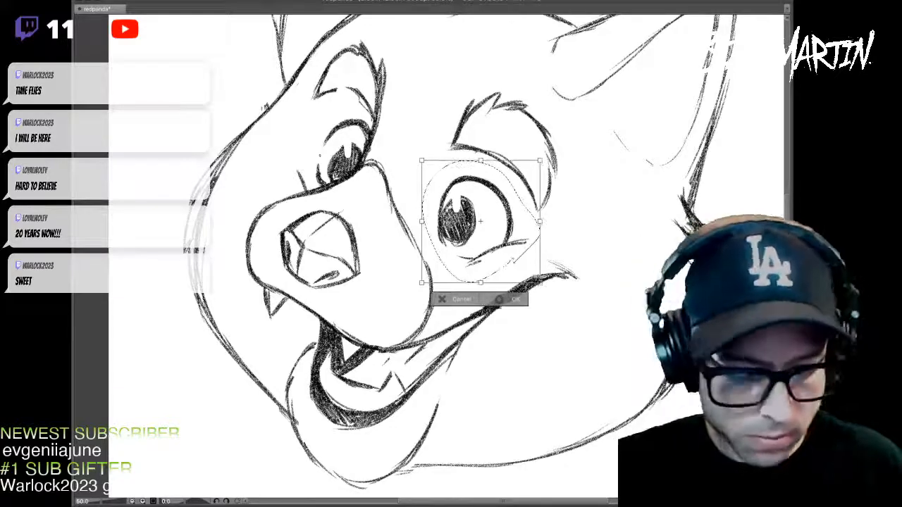
pyautogui.press('Return')
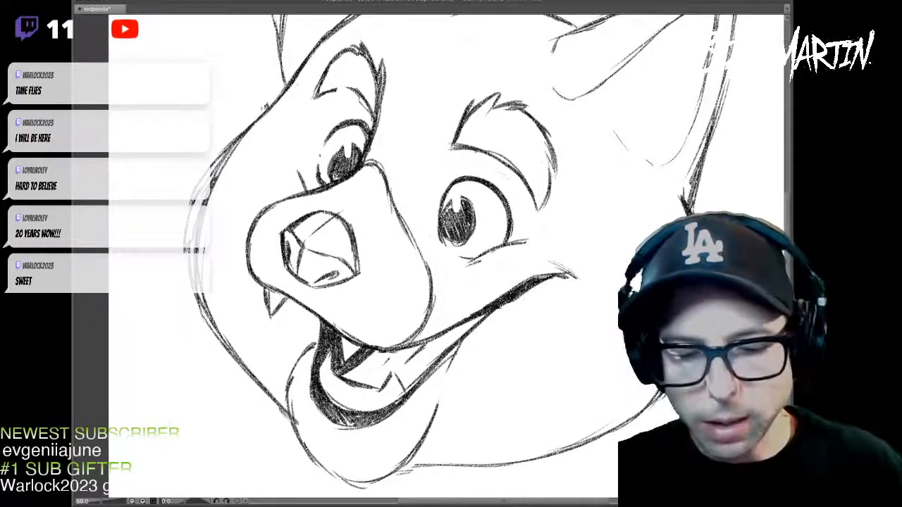
# - Flip the canvas view horizontally and build up the right head outline and the left cheek and jaw contour with extra strokes
pyautogui.scroll(-2, 573, 213)
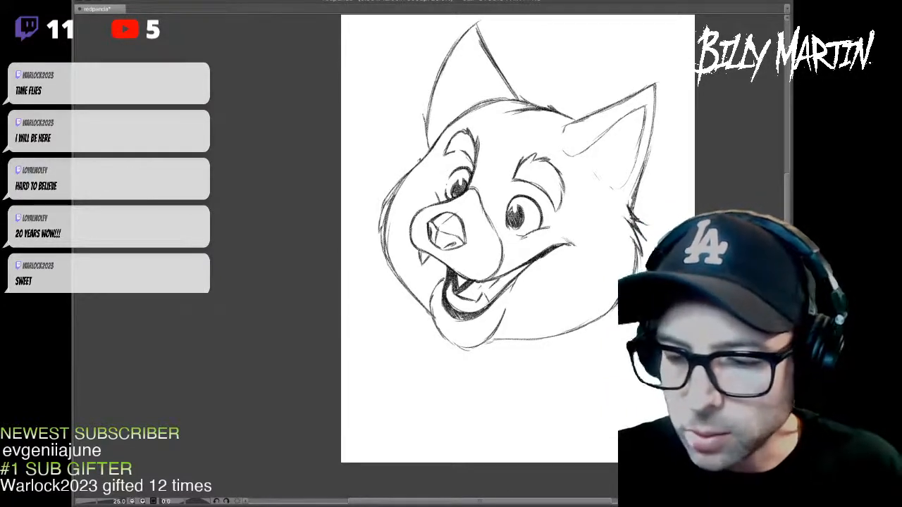
pyautogui.press('h')
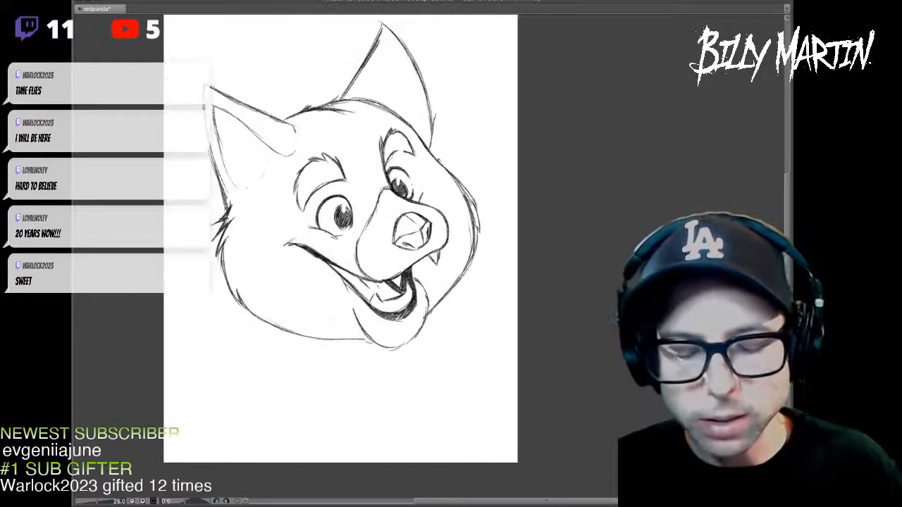
pyautogui.moveTo(342, 240); pyautogui.dragTo(444, 283)
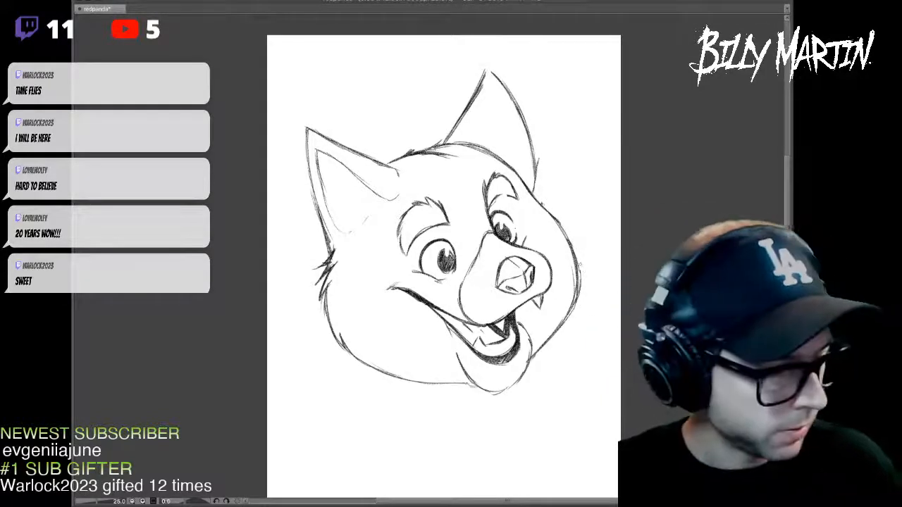
pyautogui.scroll(1, 582, 288)
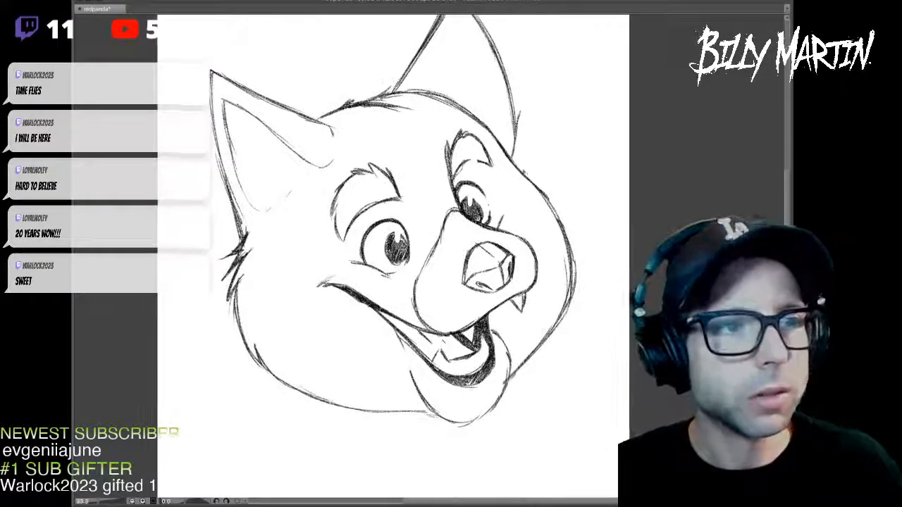
pyautogui.moveTo(484, 131)
pyautogui.mouseDown()
pyautogui.moveTo(534, 190)
pyautogui.moveTo(568, 312)
pyautogui.mouseUp()
pyautogui.moveTo(235, 234)
pyautogui.mouseDown()
pyautogui.moveTo(238, 340)
pyautogui.moveTo(298, 397)
pyautogui.moveTo(368, 417)
pyautogui.mouseUp()
pyautogui.moveTo(236, 303); pyautogui.dragTo(279, 382)
pyautogui.moveTo(236, 278); pyautogui.dragTo(230, 324)
pyautogui.moveTo(236, 224); pyautogui.dragTo(227, 315)
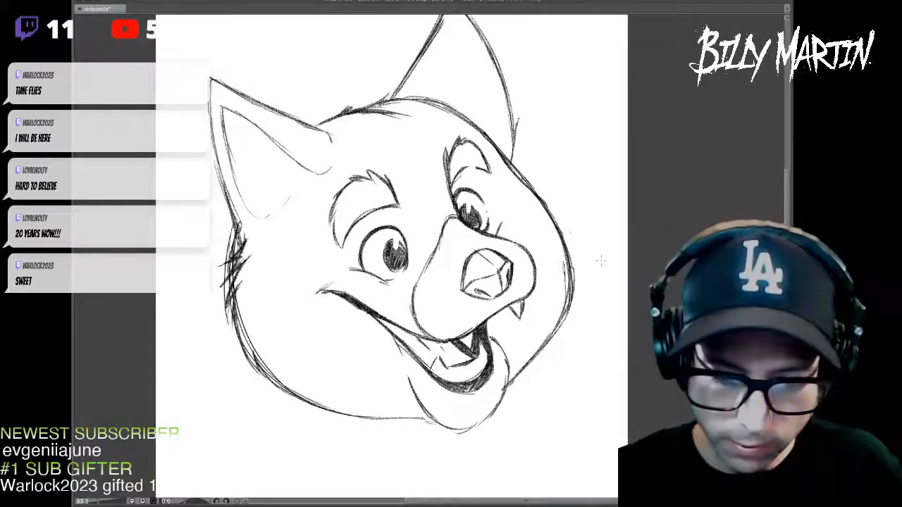
# - Reinforce the right cheek and lower jaw lines and add short fur strokes at the top of the head
pyautogui.moveTo(484, 134)
pyautogui.mouseDown()
pyautogui.moveTo(566, 239)
pyautogui.moveTo(552, 360)
pyautogui.moveTo(520, 376)
pyautogui.mouseUp()
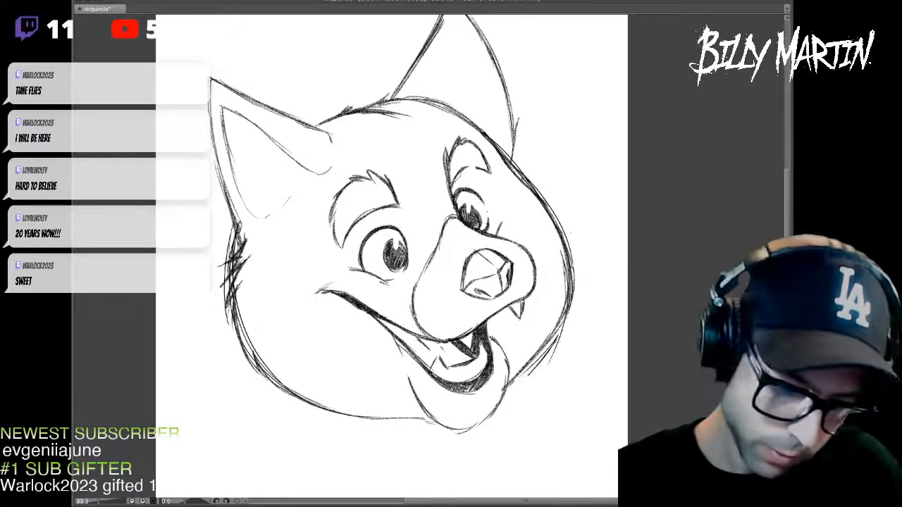
pyautogui.moveTo(439, 421); pyautogui.dragTo(385, 417)
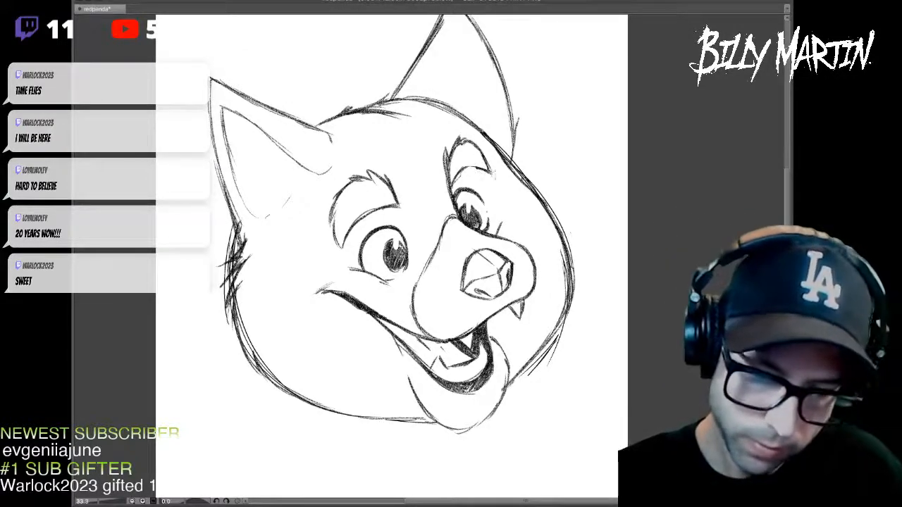
pyautogui.moveTo(330, 118)
pyautogui.mouseDown()
pyautogui.moveTo(389, 100)
pyautogui.moveTo(439, 32)
pyautogui.mouseUp()
pyautogui.moveTo(239, 115); pyautogui.dragTo(253, 126)
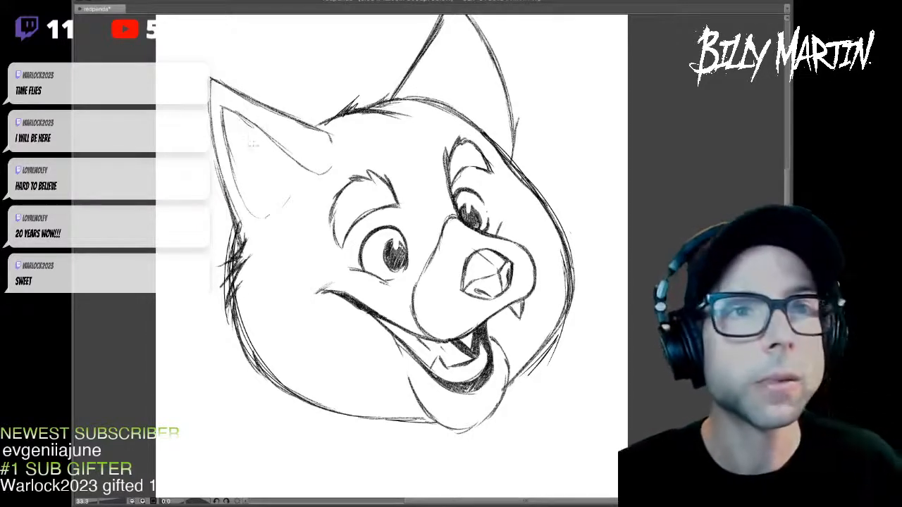
# - Select the left ear, enlarge it slightly and rotate it counter-clockwise outward from the head
pyautogui.moveTo(395, 232); pyautogui.dragTo(420, 284)
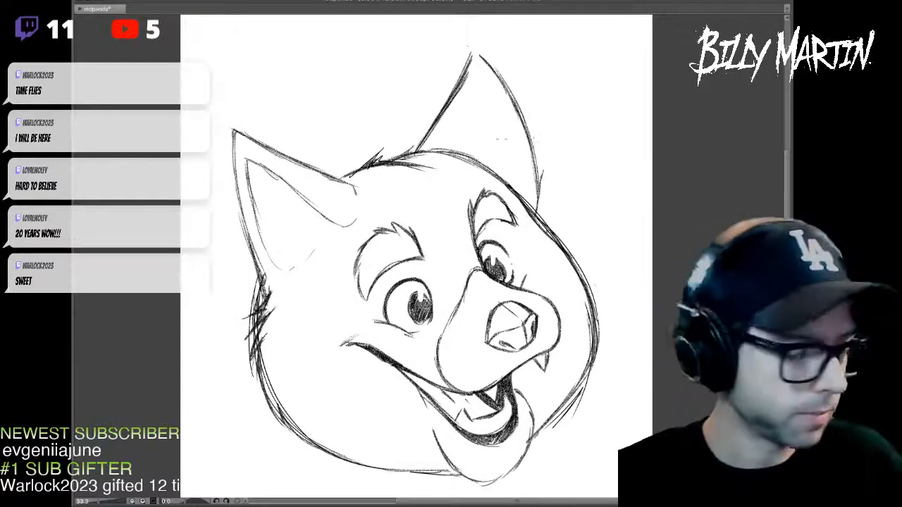
pyautogui.moveTo(372, 212)
pyautogui.mouseDown()
pyautogui.moveTo(209, 111)
pyautogui.moveTo(249, 270)
pyautogui.moveTo(354, 241)
pyautogui.moveTo(372, 213)
pyautogui.mouseUp()
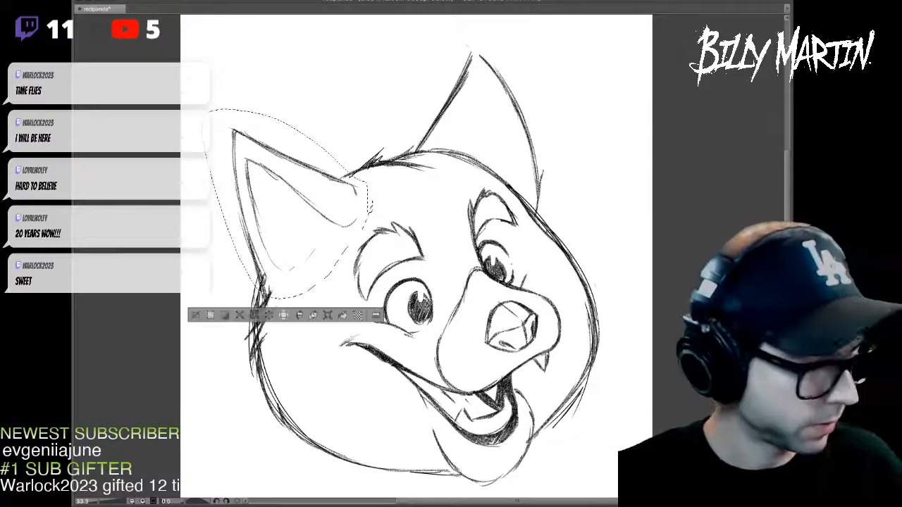
pyautogui.hotkey('ctrl', 't')
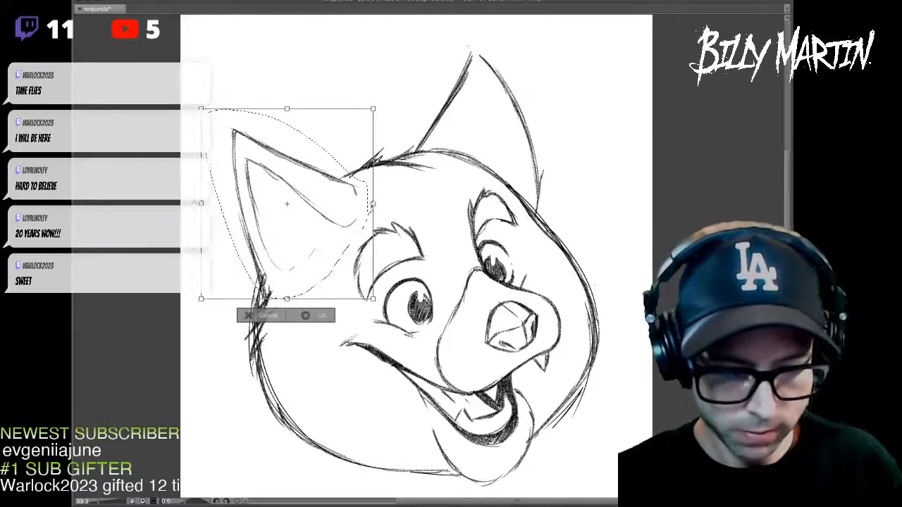
pyautogui.moveTo(200, 298); pyautogui.dragTo(184, 302)
pyautogui.moveTo(373, 108); pyautogui.dragTo(377, 99)
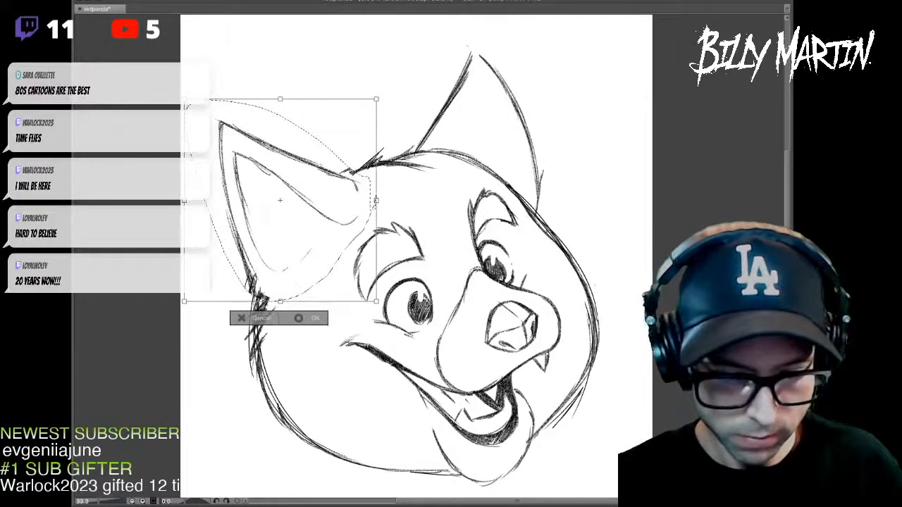
pyautogui.moveTo(280, 201); pyautogui.dragTo(278, 206)
pyautogui.moveTo(181, 306); pyautogui.dragTo(186, 327)
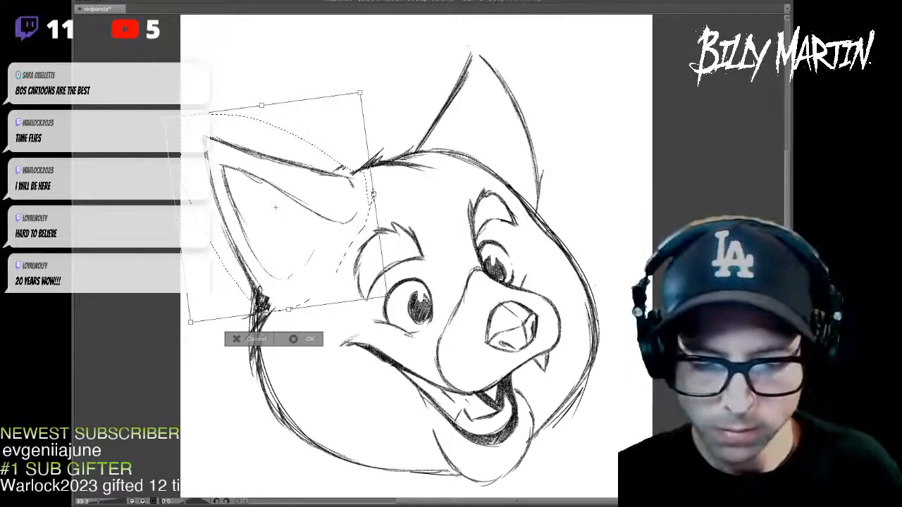
pyautogui.press('Return')
pyautogui.hotkey('ctrl', 'd')
# - Select the left ear, try a smaller size and shifted position, and delete the ear
pyautogui.moveTo(416, 281); pyautogui.dragTo(418, 254)
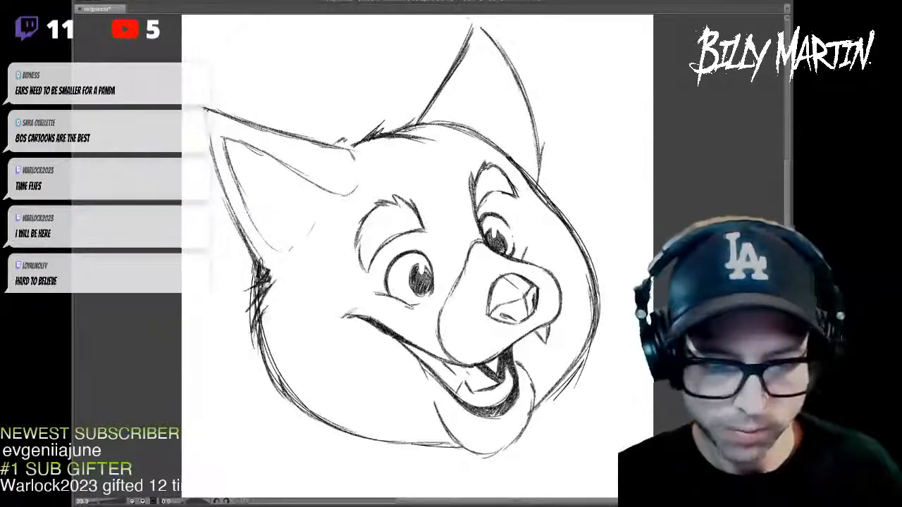
pyautogui.moveTo(366, 145); pyautogui.dragTo(373, 175)
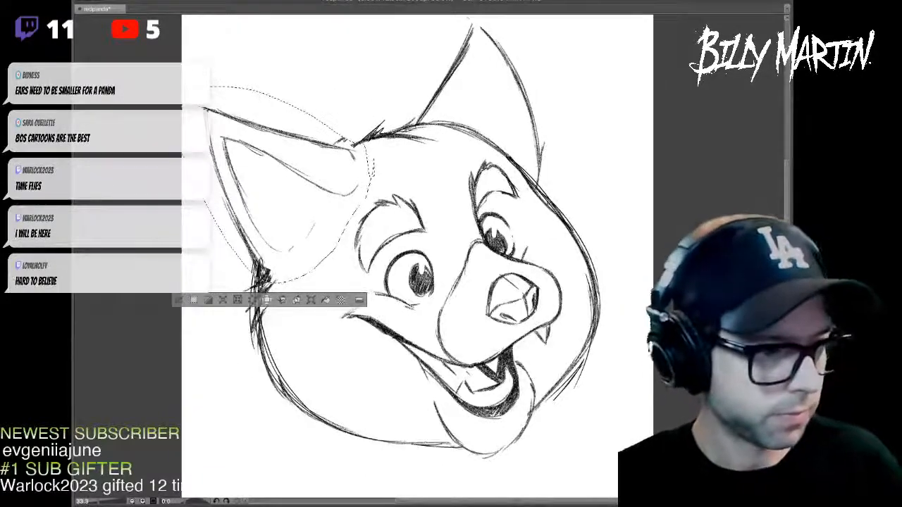
pyautogui.hotkey('ctrl', 't')
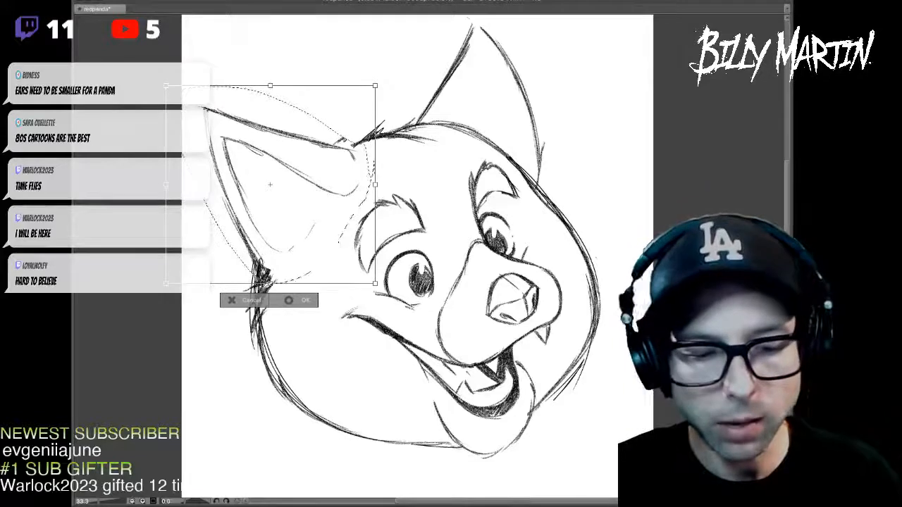
pyautogui.moveTo(165, 86); pyautogui.dragTo(181, 97)
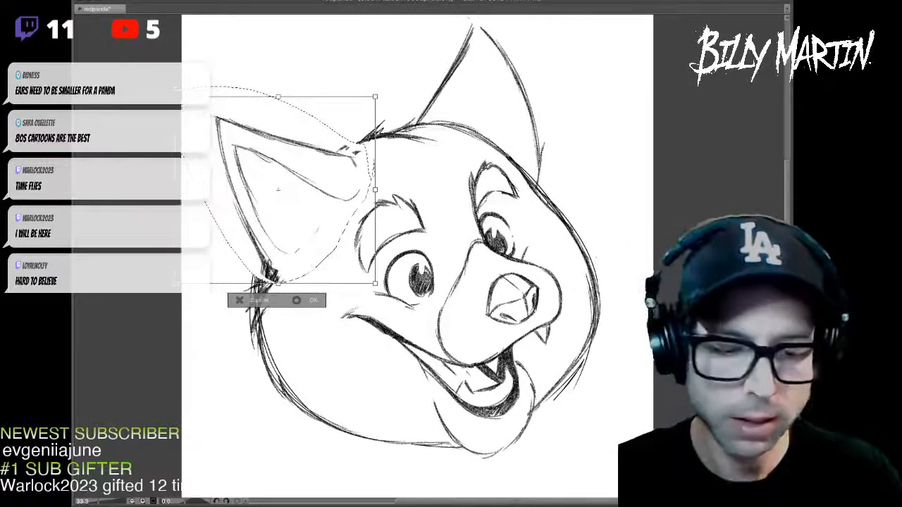
pyautogui.moveTo(278, 189); pyautogui.dragTo(267, 183)
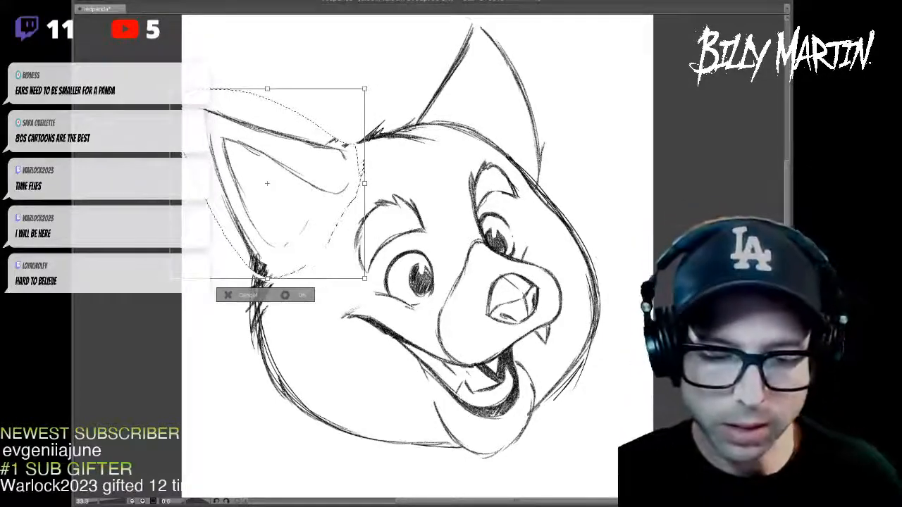
pyautogui.press('Delete')
pyautogui.hotkey('ctrl', 'd')
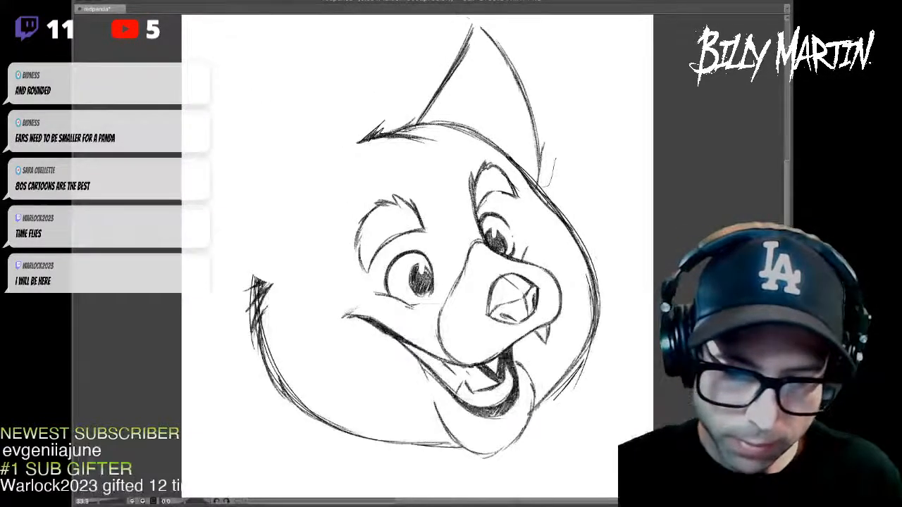
# - Select the pointed right ear above the head outline and delete it
pyautogui.moveTo(555, 159)
pyautogui.mouseDown()
pyautogui.moveTo(492, 131)
pyautogui.moveTo(416, 117)
pyautogui.moveTo(566, 162)
pyautogui.mouseUp()
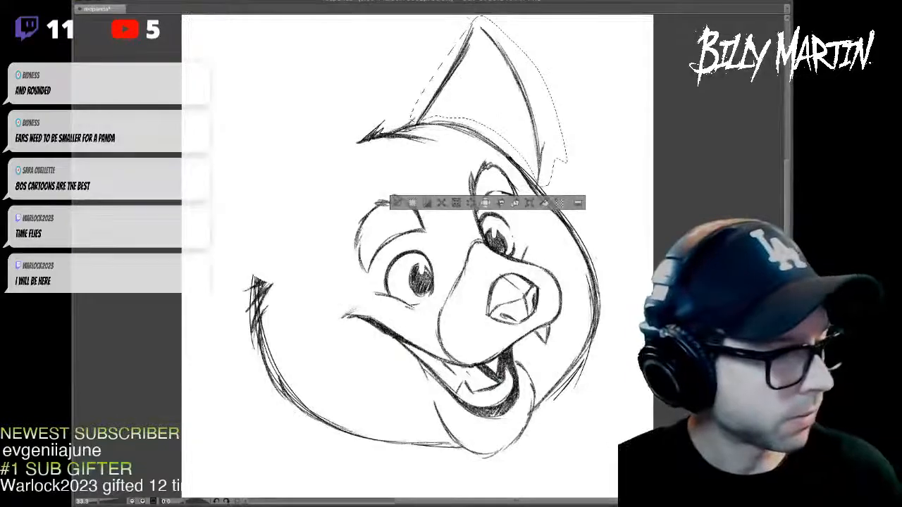
pyautogui.press('Delete')
pyautogui.hotkey('ctrl', 'd')
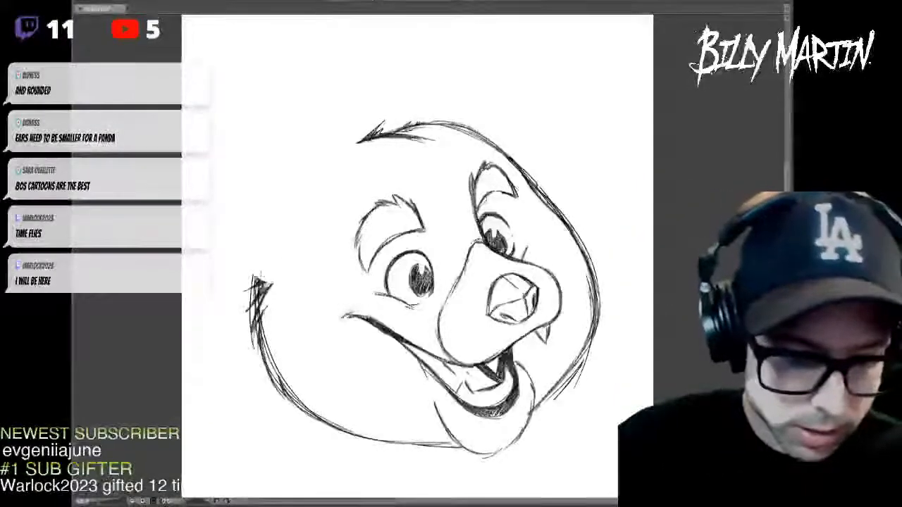
# - Close the head outline with curved strokes from the left cheek to the crown and reinforce its upper right edge
pyautogui.moveTo(260, 277)
pyautogui.mouseDown()
pyautogui.moveTo(310, 181)
pyautogui.moveTo(345, 148)
pyautogui.mouseUp()
pyautogui.moveTo(273, 235); pyautogui.dragTo(371, 138)
pyautogui.moveTo(265, 252); pyautogui.dragTo(316, 165)
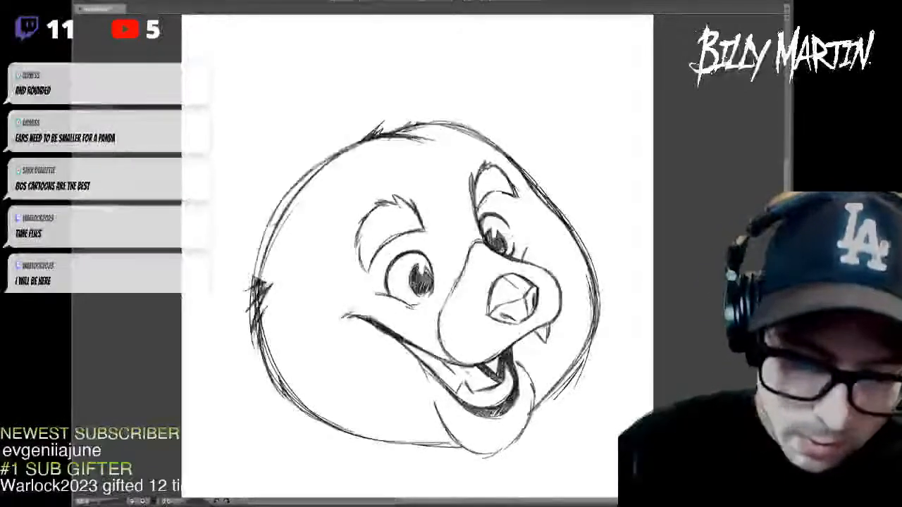
pyautogui.moveTo(480, 134); pyautogui.dragTo(529, 168)
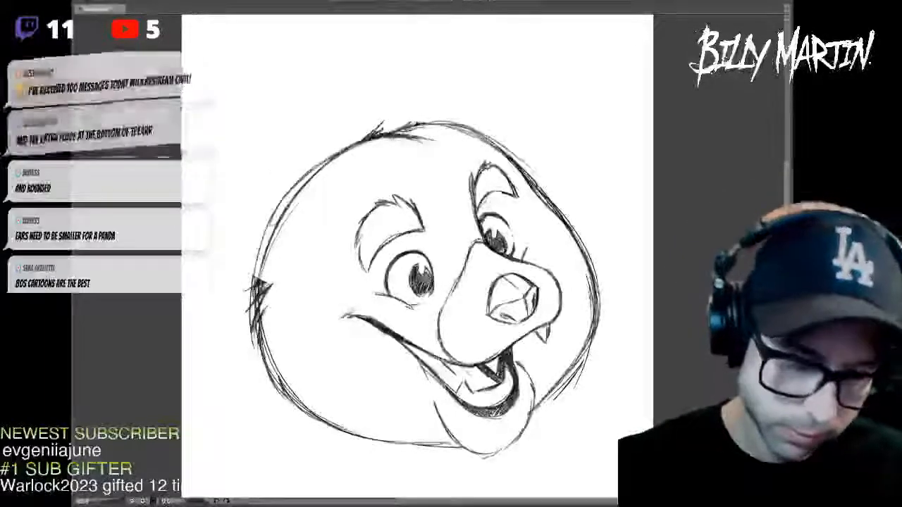
# - Draw two smaller ears with rounded tips on the left and right sides of the head
pyautogui.moveTo(314, 161); pyautogui.dragTo(250, 272)
pyautogui.moveTo(221, 167)
pyautogui.mouseDown()
pyautogui.moveTo(247, 274)
pyautogui.moveTo(244, 254)
pyautogui.mouseUp()
pyautogui.moveTo(226, 142)
pyautogui.mouseDown()
pyautogui.moveTo(326, 164)
pyautogui.moveTo(219, 201)
pyautogui.mouseUp()
pyautogui.moveTo(413, 124)
pyautogui.mouseDown()
pyautogui.moveTo(458, 58)
pyautogui.moveTo(515, 139)
pyautogui.mouseUp()
pyautogui.moveTo(465, 60); pyautogui.dragTo(513, 135)
pyautogui.moveTo(404, 124)
pyautogui.mouseDown()
pyautogui.moveTo(447, 69)
pyautogui.moveTo(517, 154)
pyautogui.mouseUp()
pyautogui.moveTo(485, 84); pyautogui.dragTo(523, 165)
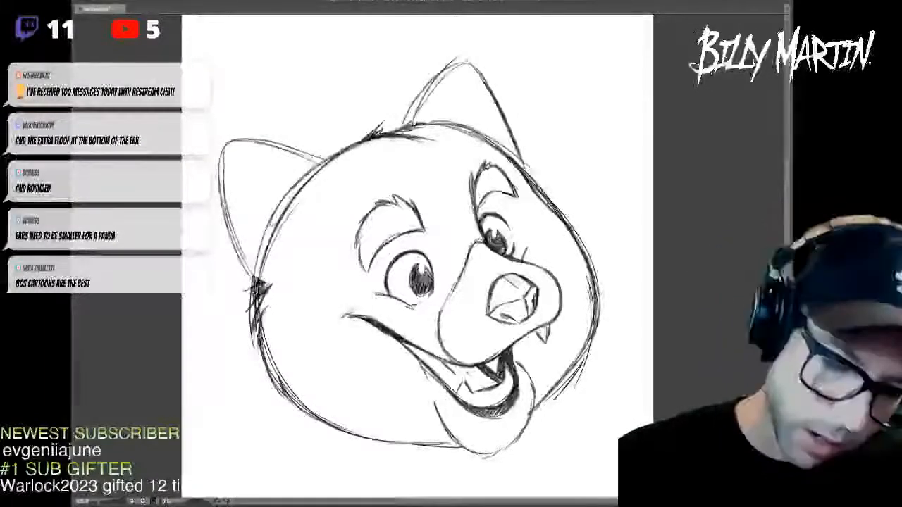
# - Darken the outlines of both rounded ears and widen the right ear's inner base with extra strokes
pyautogui.moveTo(283, 146); pyautogui.dragTo(332, 160)
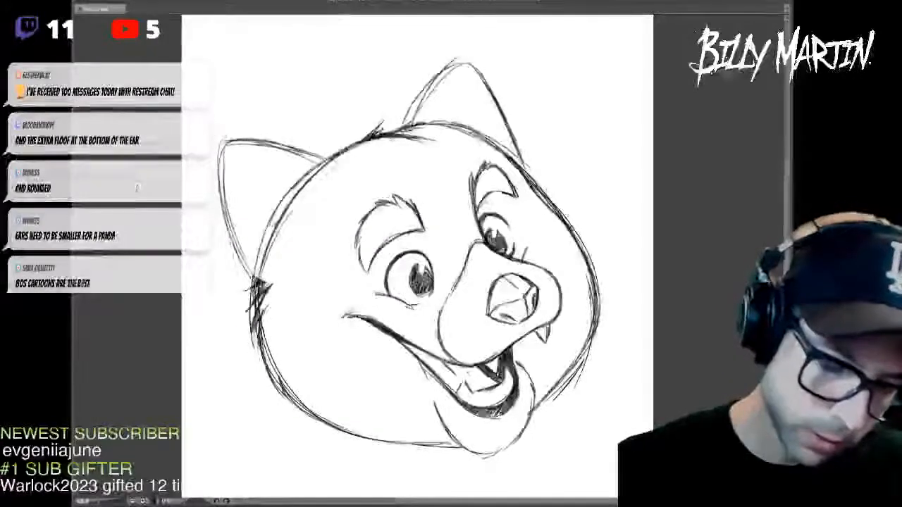
pyautogui.moveTo(221, 192); pyautogui.dragTo(254, 278)
pyautogui.moveTo(392, 131); pyautogui.dragTo(444, 69)
pyautogui.moveTo(411, 128); pyautogui.dragTo(525, 167)
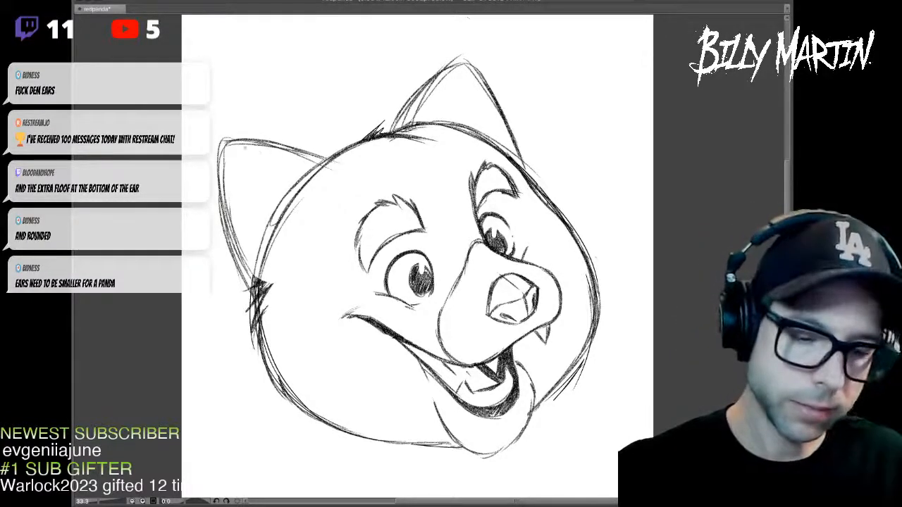
pyautogui.moveTo(216, 140); pyautogui.dragTo(322, 159)
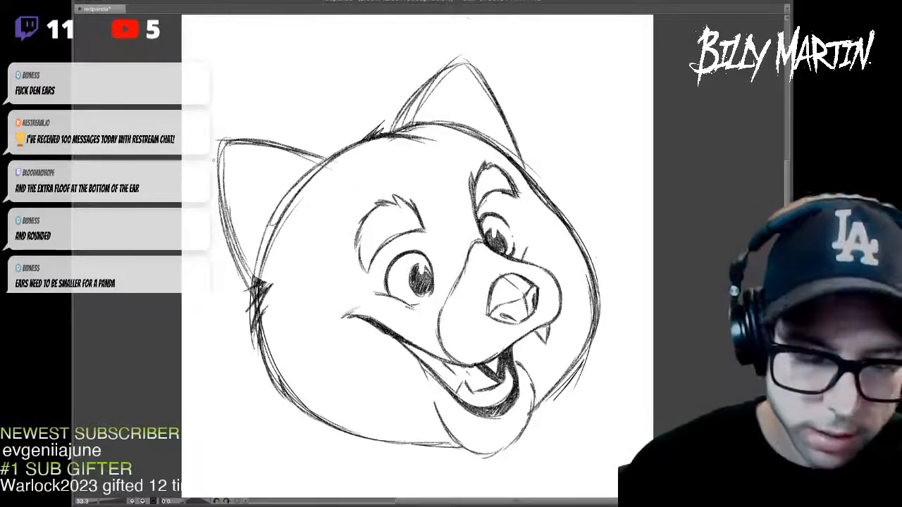
# - Add spiky fur tufts at the outer base of the left and right ears
pyautogui.moveTo(252, 295)
pyautogui.mouseDown()
pyautogui.moveTo(215, 318)
pyautogui.moveTo(237, 362)
pyautogui.moveTo(210, 314)
pyautogui.mouseUp()
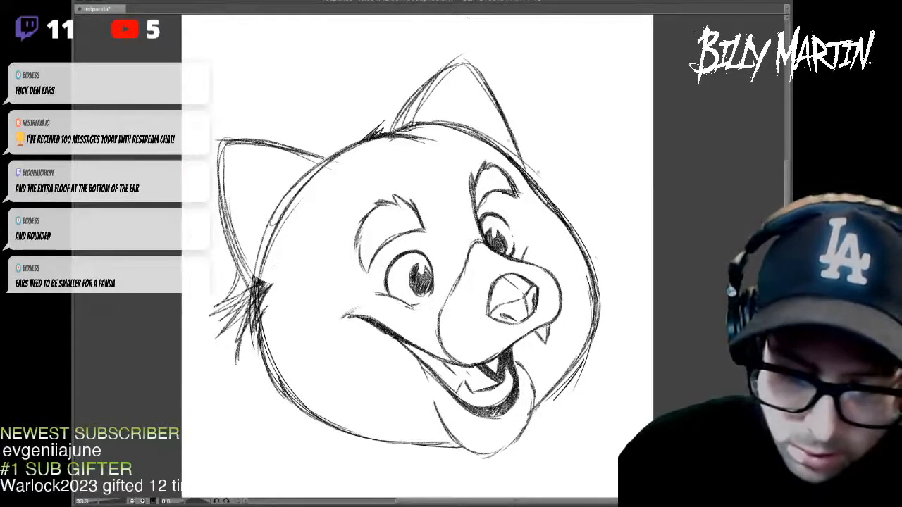
pyautogui.moveTo(526, 172); pyautogui.dragTo(555, 152)
pyautogui.moveTo(532, 182); pyautogui.dragTo(558, 146)
pyautogui.moveTo(520, 170)
pyautogui.mouseDown()
pyautogui.moveTo(540, 151)
pyautogui.moveTo(550, 158)
pyautogui.mouseUp()
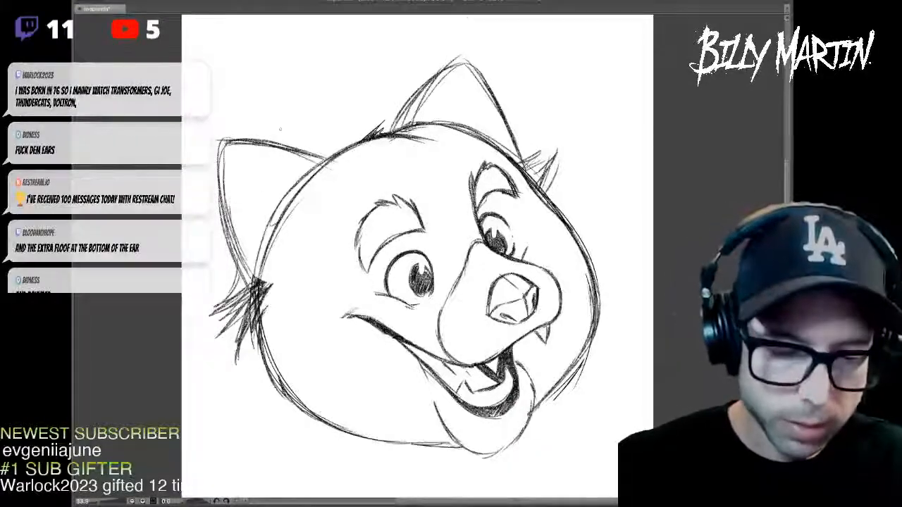
# - Draw the upper line of the left ear's inner contour from near the tip down into the head
pyautogui.moveTo(266, 173); pyautogui.dragTo(316, 209)
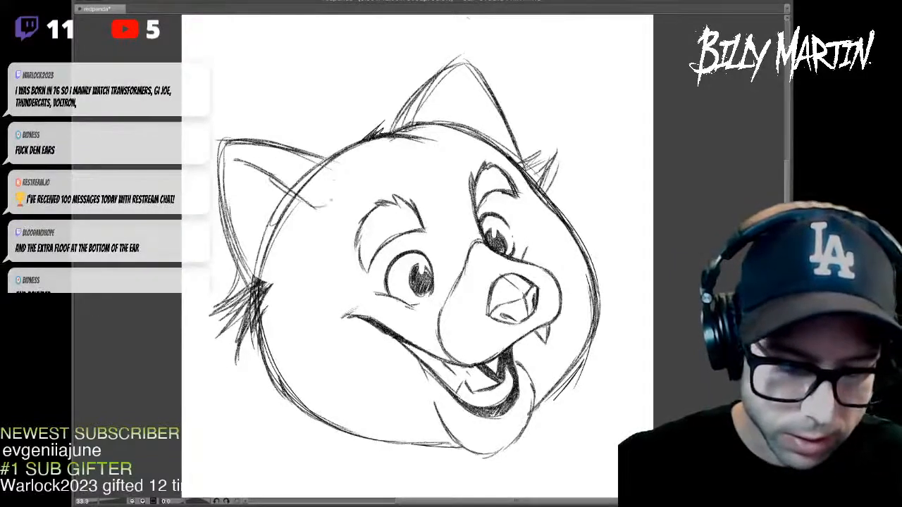
# - Clean up the left ear's inner fold, the construction line crossing it, and the left cheek outline of the sketched head
pyautogui.moveTo(244, 161)
pyautogui.mouseDown()
pyautogui.moveTo(232, 185)
pyautogui.moveTo(247, 289)
pyautogui.moveTo(224, 309)
pyautogui.mouseUp()
pyautogui.moveTo(253, 286)
pyautogui.mouseDown()
pyautogui.moveTo(230, 334)
pyautogui.moveTo(278, 401)
pyautogui.mouseUp()
pyautogui.moveTo(265, 363); pyautogui.dragTo(318, 424)
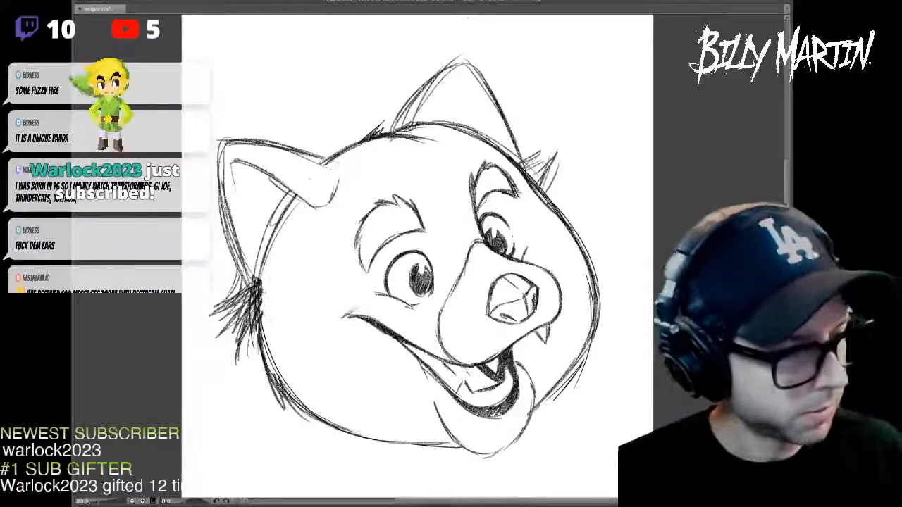
pyautogui.hotkey('ctrl', '-')
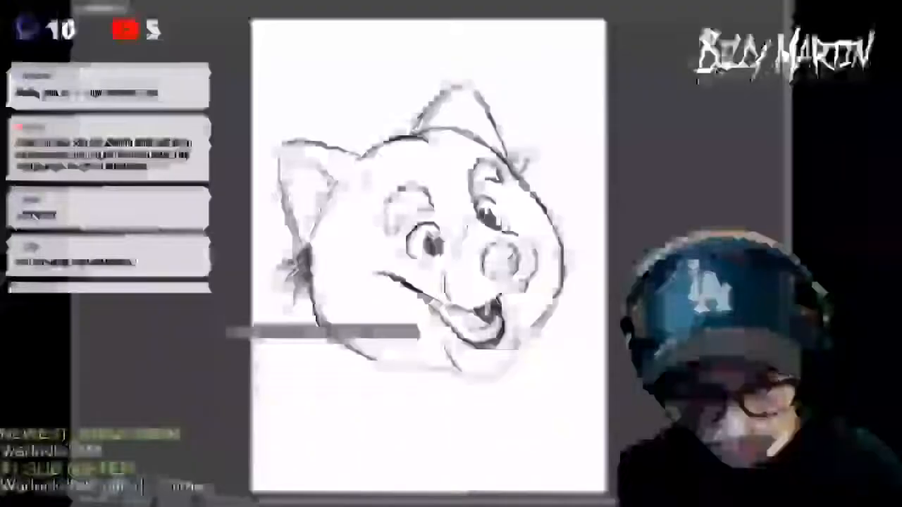
pyautogui.moveTo(322, 217); pyautogui.dragTo(323, 219)
pyautogui.press('Return')
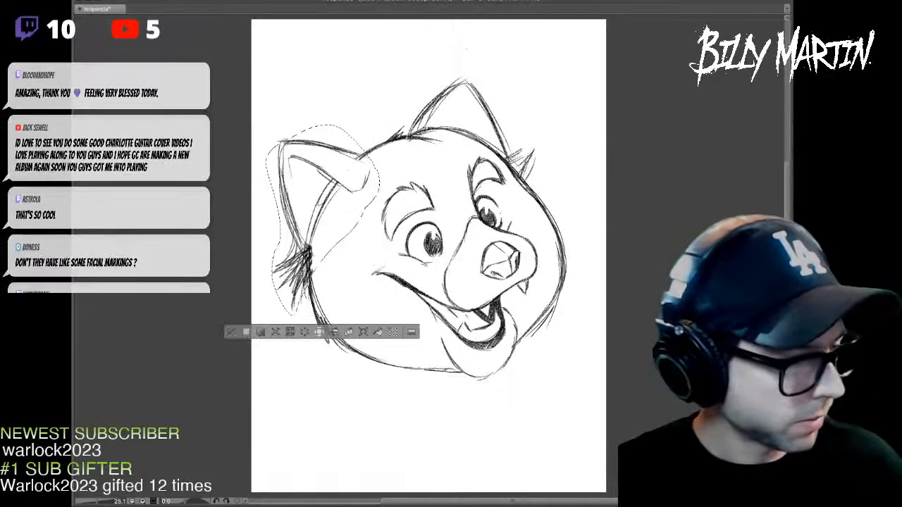
pyautogui.hotkey('ctrl', 'd')
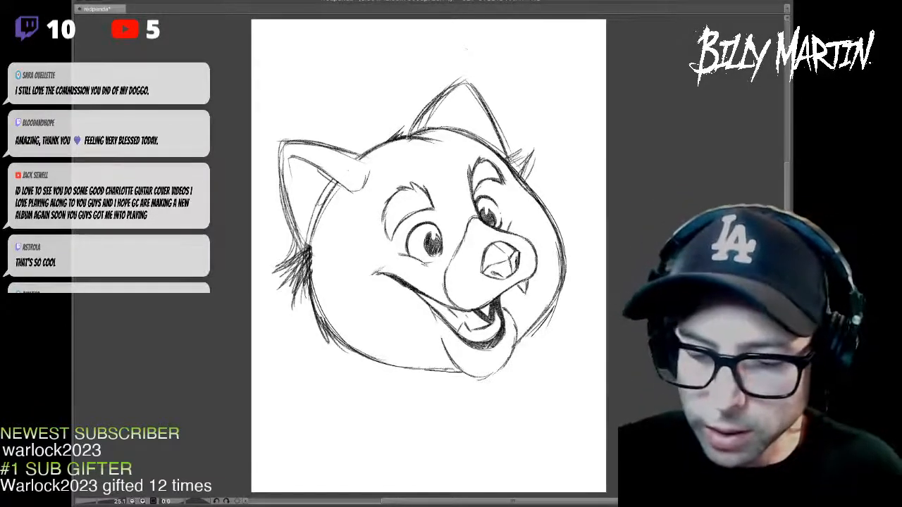
# - Select the left ear without its fur tuft, enlarge it slightly and shift it upward, and touch up the ear outlines
pyautogui.moveTo(381, 172)
pyautogui.mouseDown()
pyautogui.moveTo(272, 152)
pyautogui.moveTo(293, 238)
pyautogui.moveTo(387, 169)
pyautogui.mouseUp()
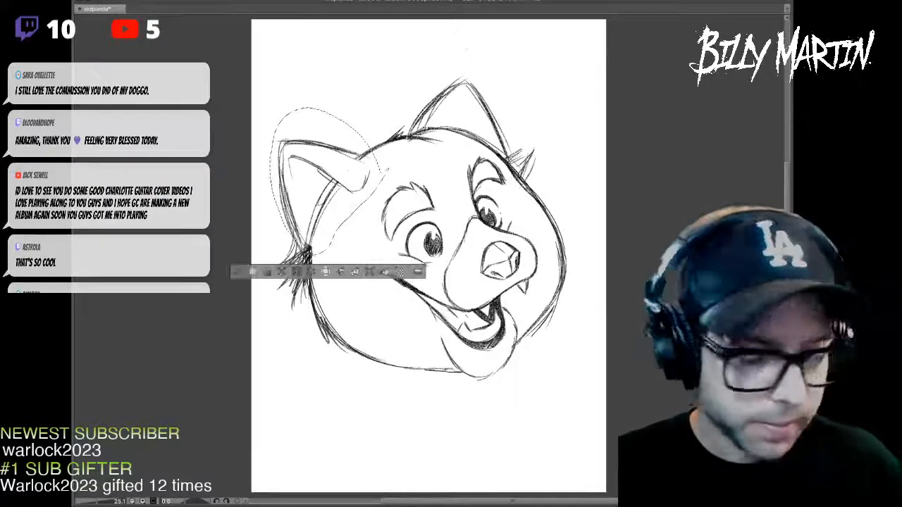
pyautogui.hotkey('ctrl', 't')
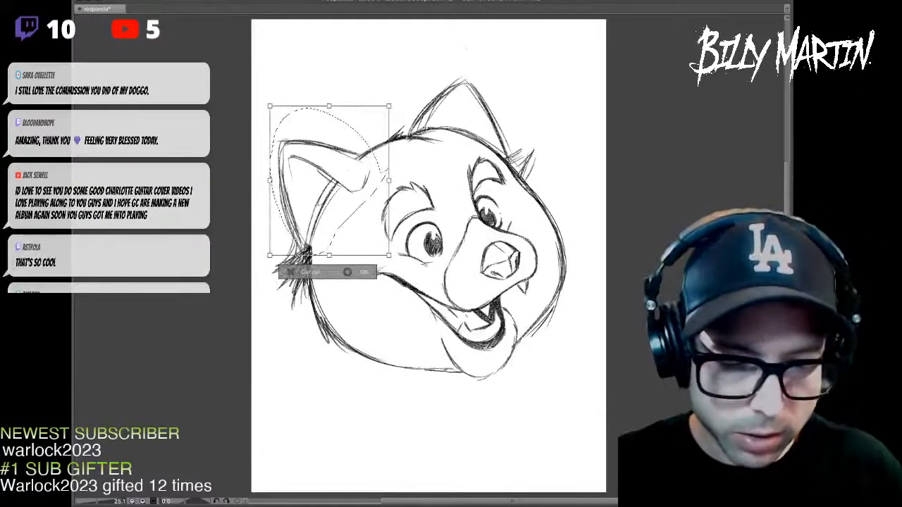
pyautogui.moveTo(270, 106); pyautogui.dragTo(263, 100)
pyautogui.moveTo(328, 179); pyautogui.dragTo(329, 174)
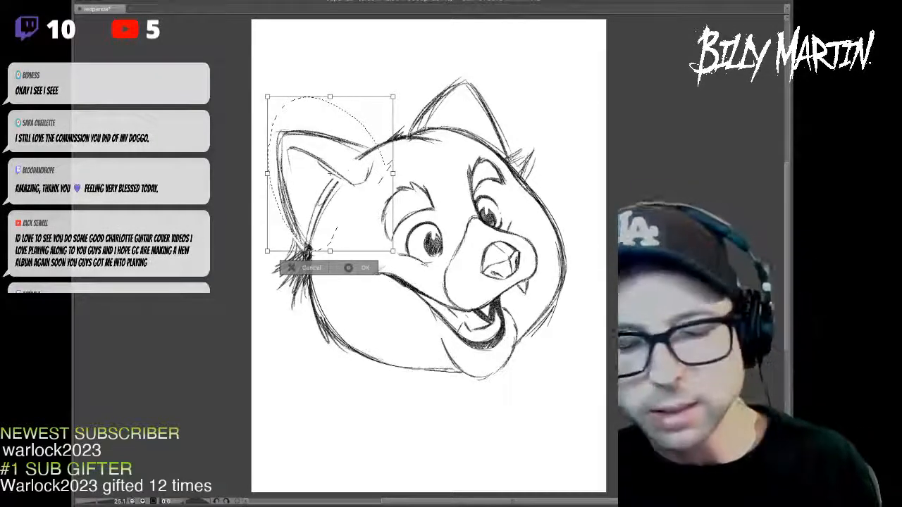
pyautogui.press('Return')
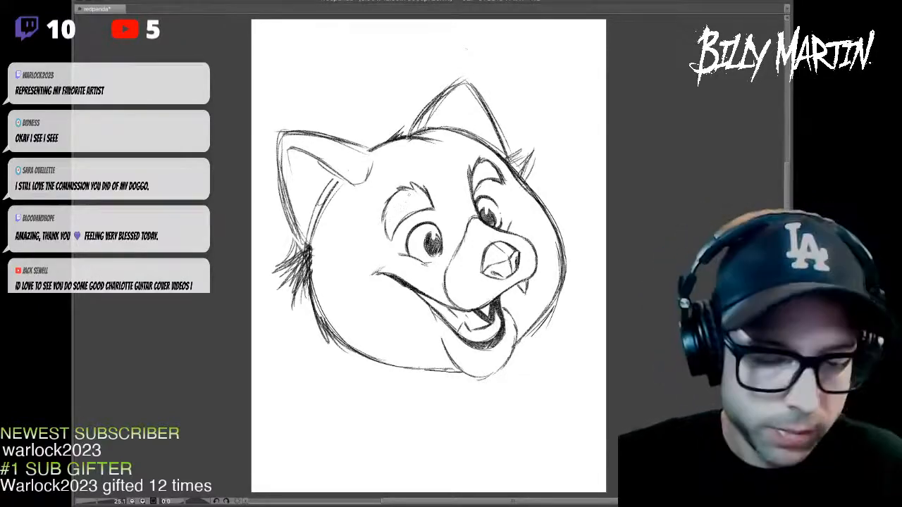
pyautogui.moveTo(279, 152)
pyautogui.mouseDown()
pyautogui.moveTo(304, 241)
pyautogui.moveTo(281, 146)
pyautogui.mouseUp()
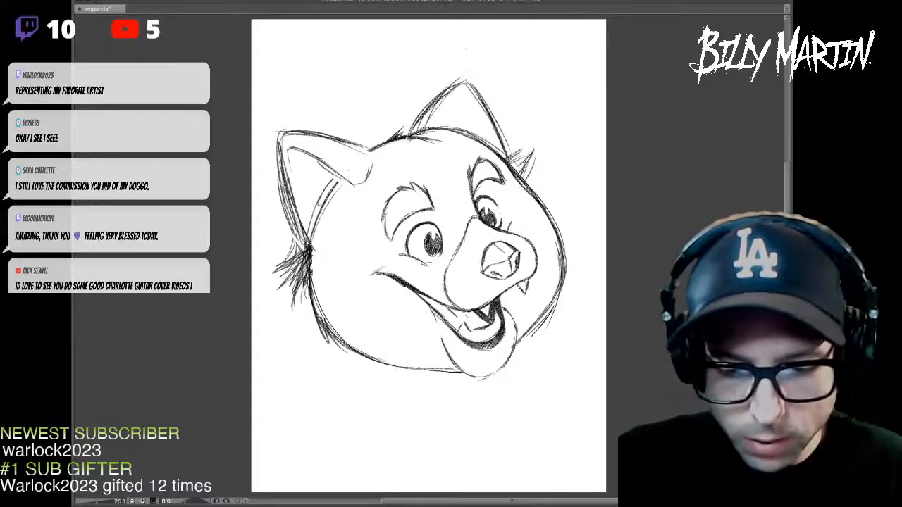
pyautogui.moveTo(409, 134); pyautogui.dragTo(472, 75)
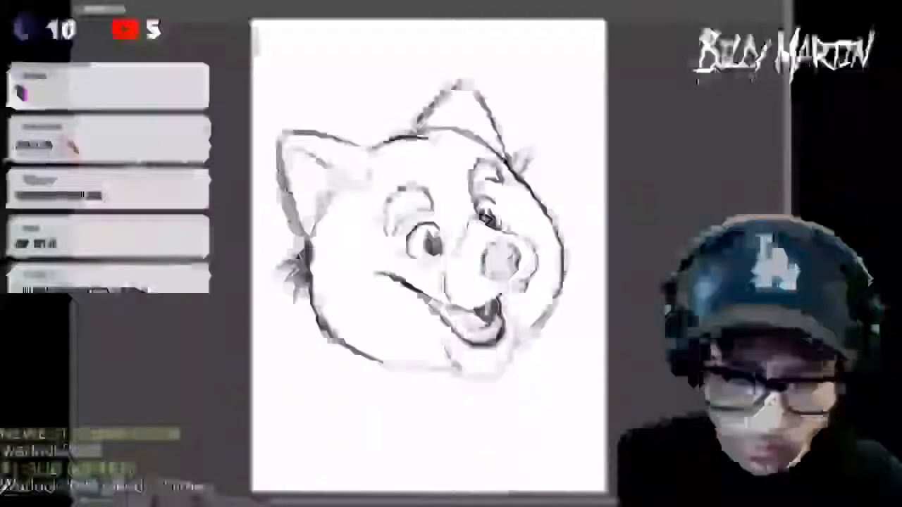
# - Transform the whole head sketch to be slightly narrower and taller, and rotate it a few degrees clockwise
pyautogui.hotkey('ctrl', 't')
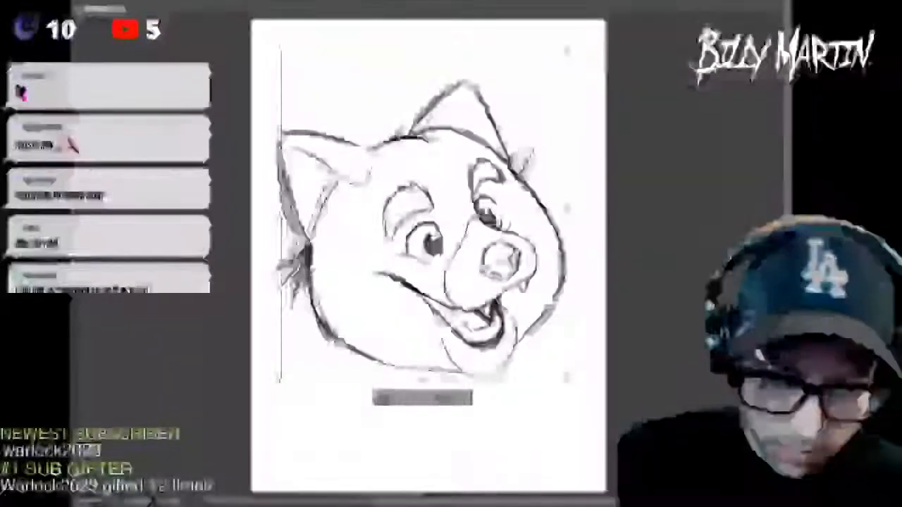
pyautogui.moveTo(279, 214); pyautogui.dragTo(285, 214)
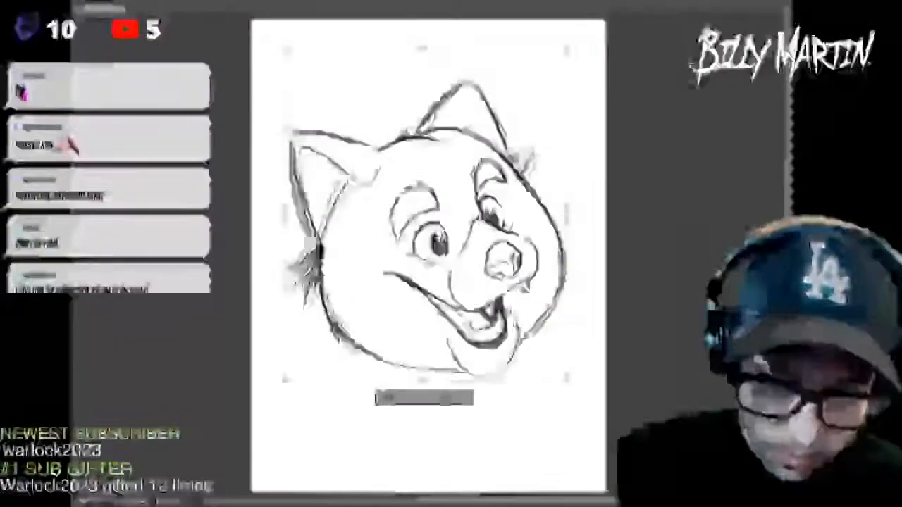
pyautogui.moveTo(425, 50); pyautogui.dragTo(425, 38)
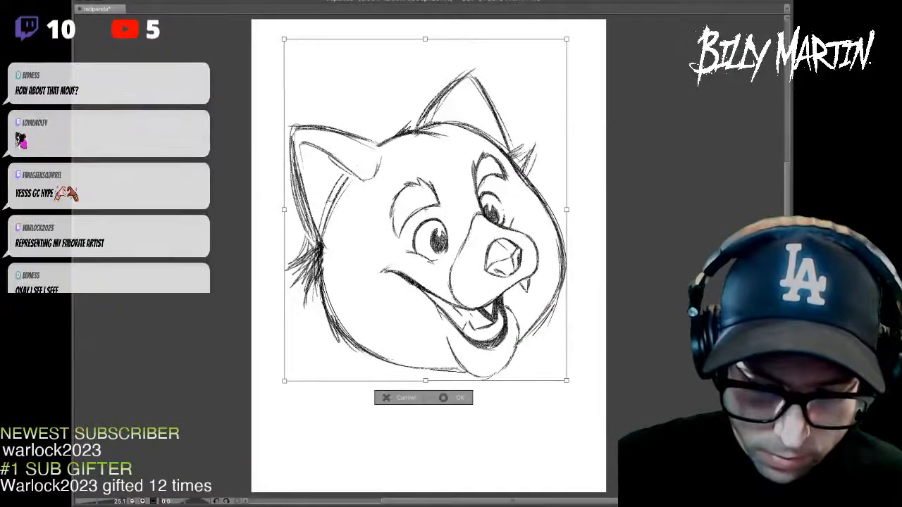
pyautogui.moveTo(574, 33); pyautogui.dragTo(587, 44)
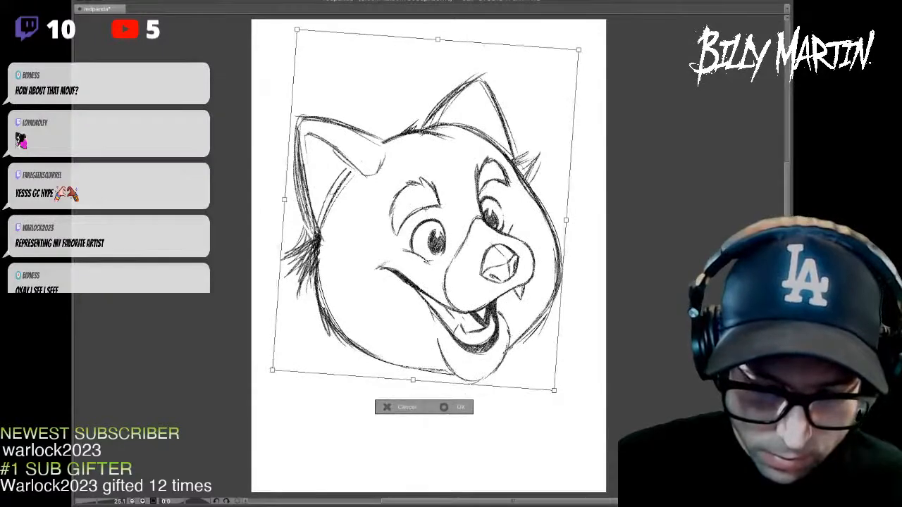
pyautogui.moveTo(587, 44); pyautogui.dragTo(585, 42)
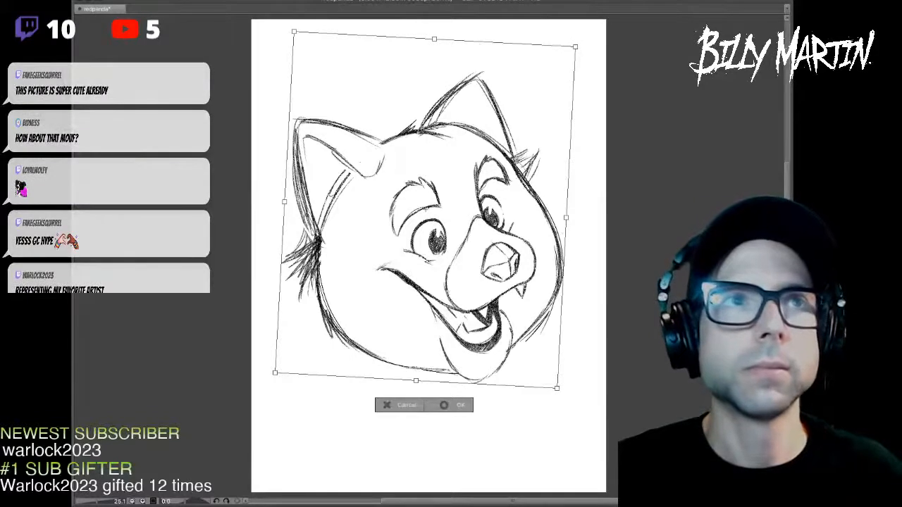
pyautogui.press('Return')
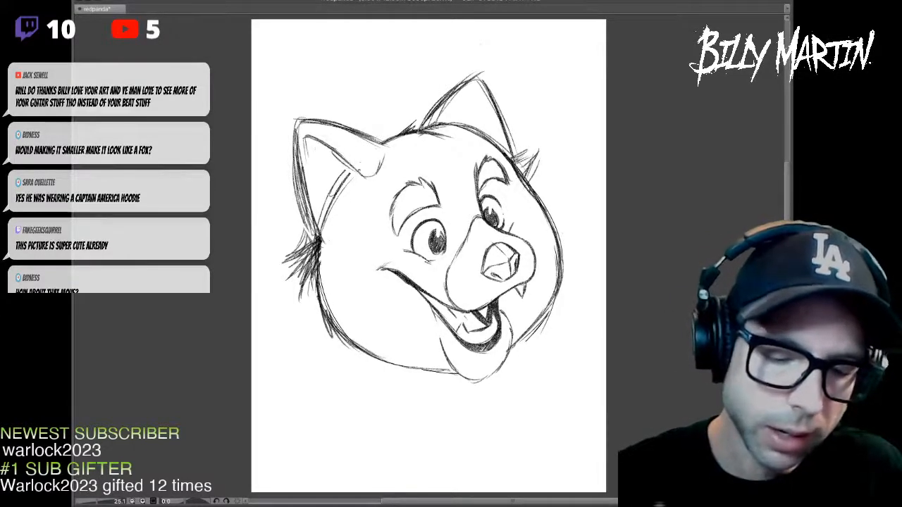
# - Sketch a line inside the left ear's outer edge and rework the left cheek outline
pyautogui.moveTo(302, 160); pyautogui.dragTo(318, 217)
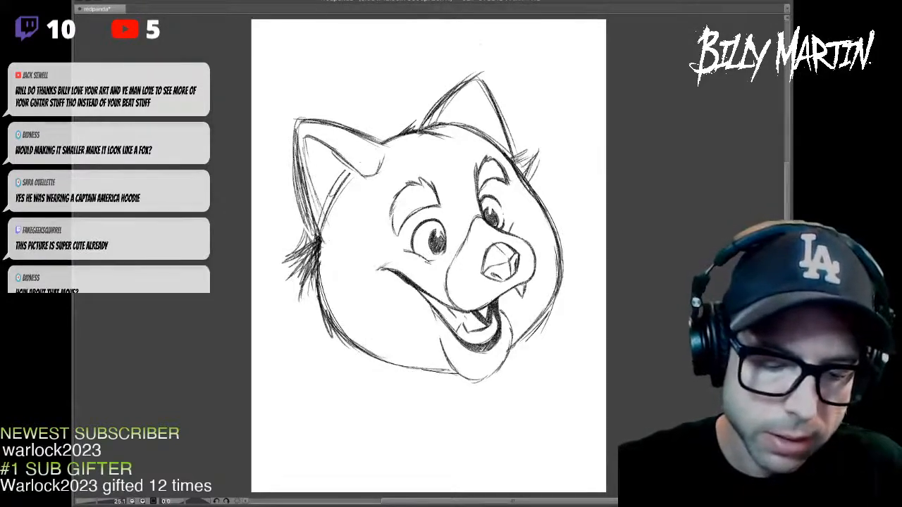
pyautogui.moveTo(316, 273); pyautogui.dragTo(339, 345)
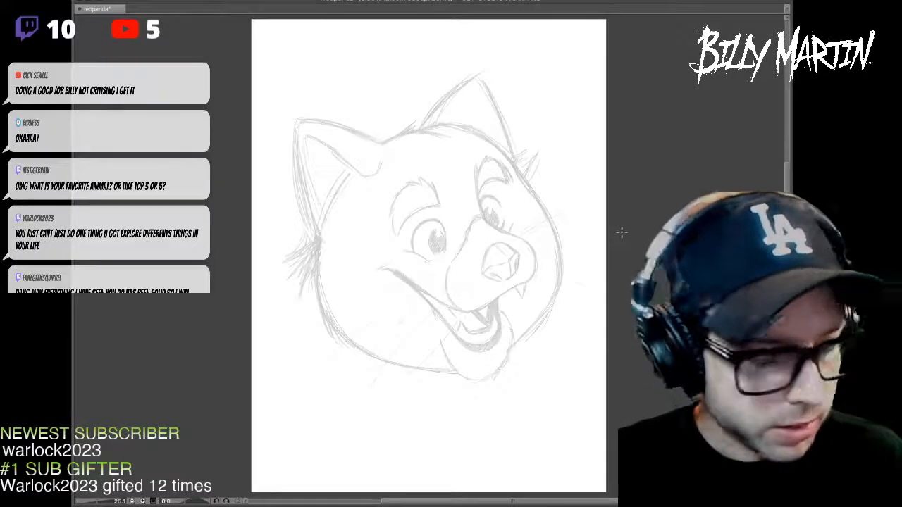
# - Trace the left ear's inner fold, tip and upper edge in dark lines over the faded sketch
pyautogui.scroll(3, 606, 184)
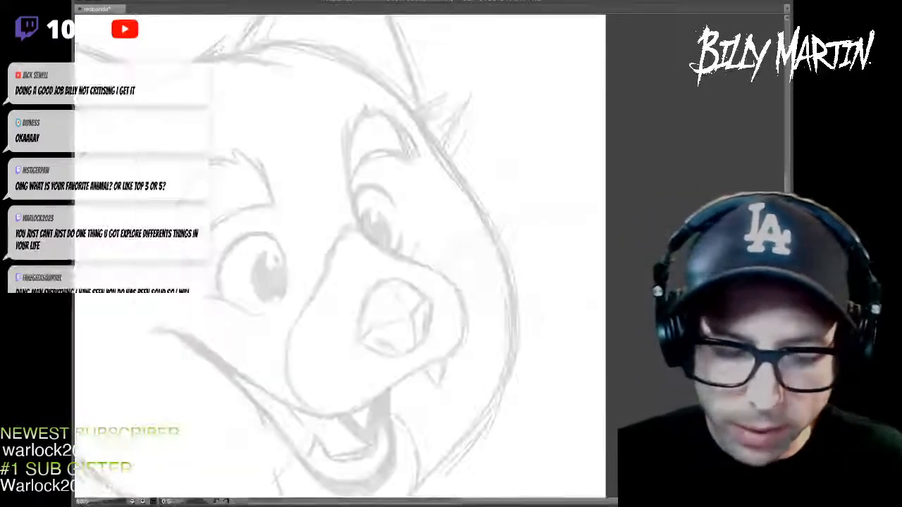
pyautogui.scroll(-1, 606, 254)
pyautogui.moveTo(465, 254); pyautogui.dragTo(643, 313)
pyautogui.moveTo(546, 228); pyautogui.dragTo(539, 208)
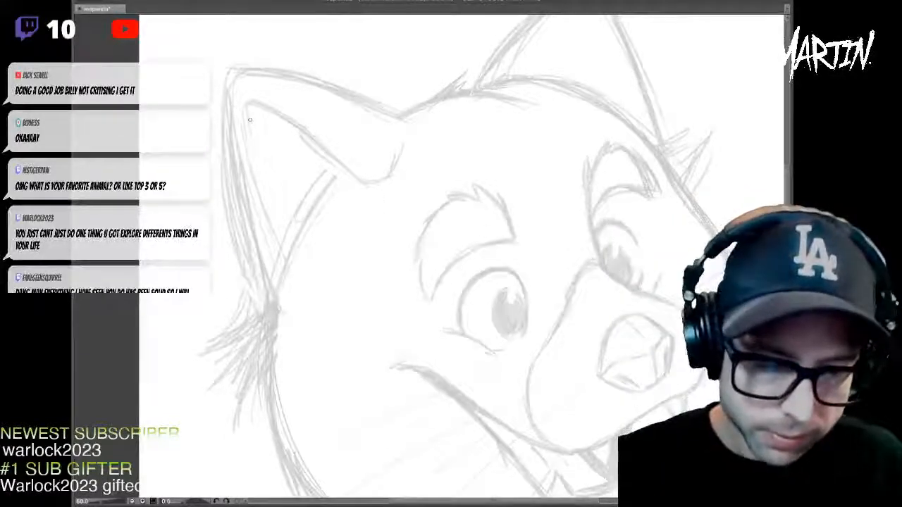
pyautogui.moveTo(295, 125); pyautogui.dragTo(365, 182)
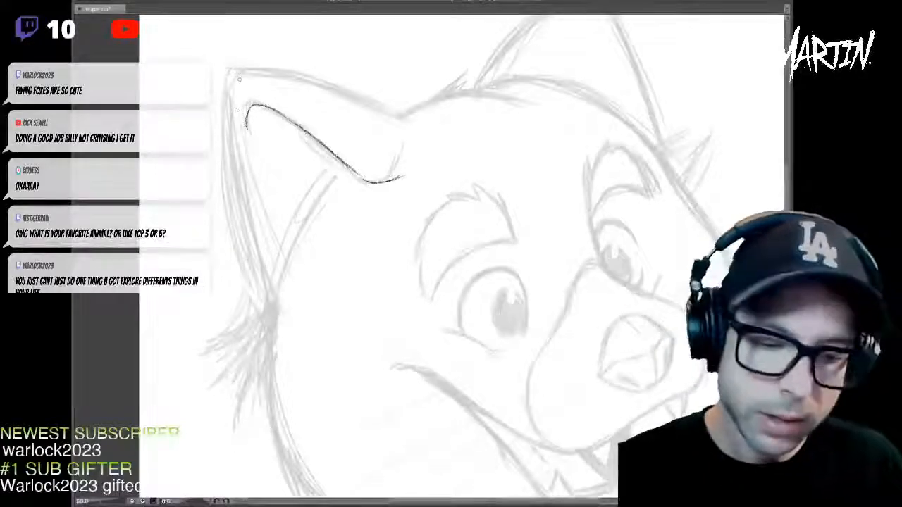
pyautogui.moveTo(233, 96); pyautogui.dragTo(232, 121)
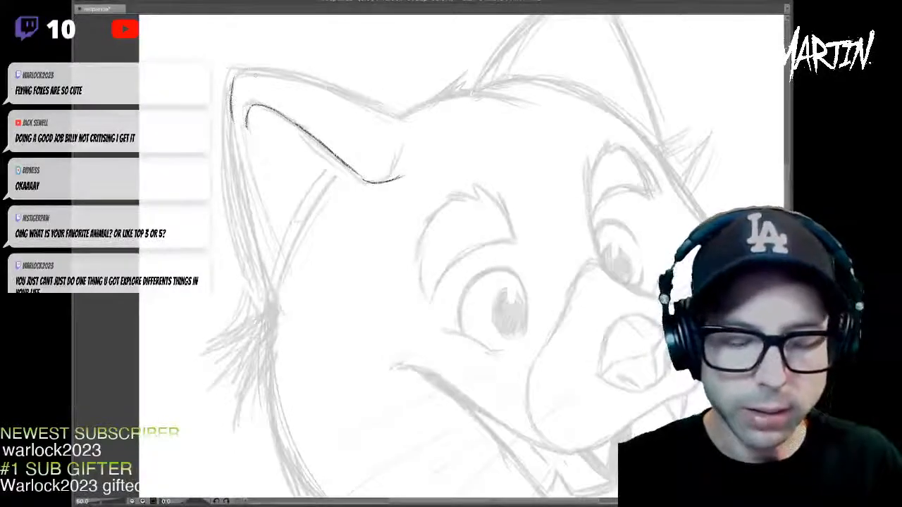
pyautogui.moveTo(235, 72)
pyautogui.mouseDown()
pyautogui.moveTo(324, 83)
pyautogui.moveTo(398, 111)
pyautogui.mouseUp()
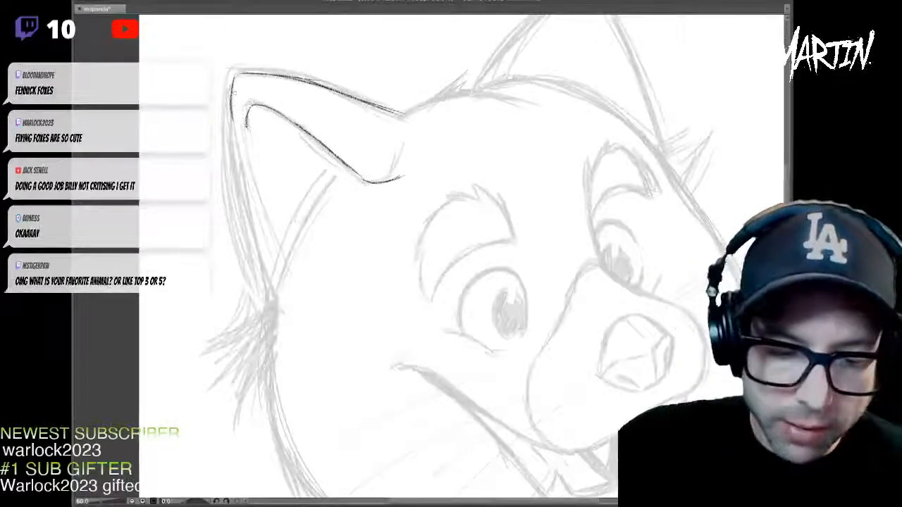
# - Trace the left ear's outer side down to its base, strengthen the inner fold, and outline the crown with its fur tuft
pyautogui.moveTo(232, 102); pyautogui.dragTo(243, 212)
pyautogui.moveTo(239, 157); pyautogui.dragTo(265, 284)
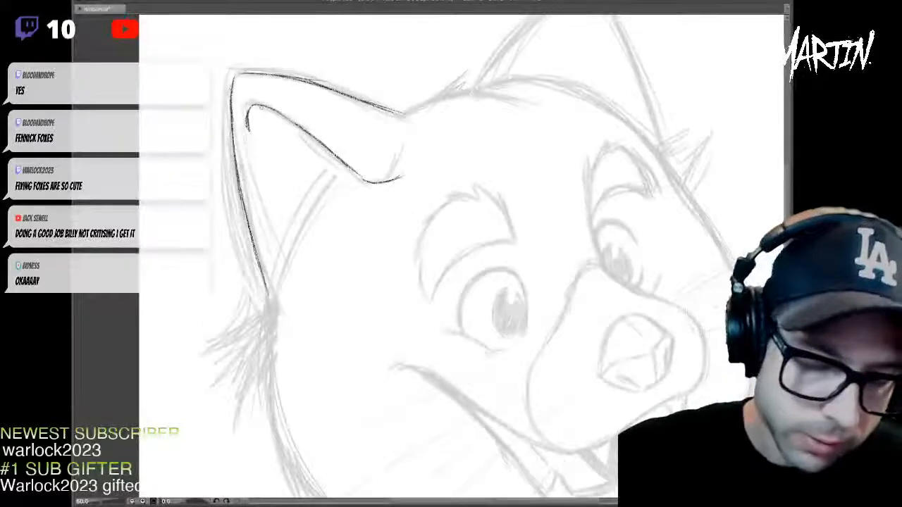
pyautogui.moveTo(251, 121)
pyautogui.mouseDown()
pyautogui.moveTo(291, 121)
pyautogui.moveTo(389, 182)
pyautogui.moveTo(408, 170)
pyautogui.mouseUp()
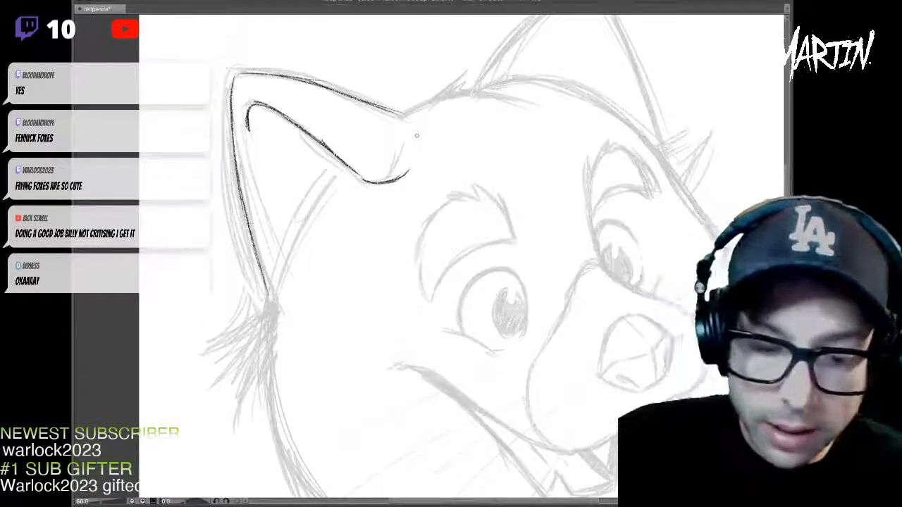
pyautogui.moveTo(443, 91)
pyautogui.mouseDown()
pyautogui.moveTo(465, 71)
pyautogui.moveTo(514, 93)
pyautogui.mouseUp()
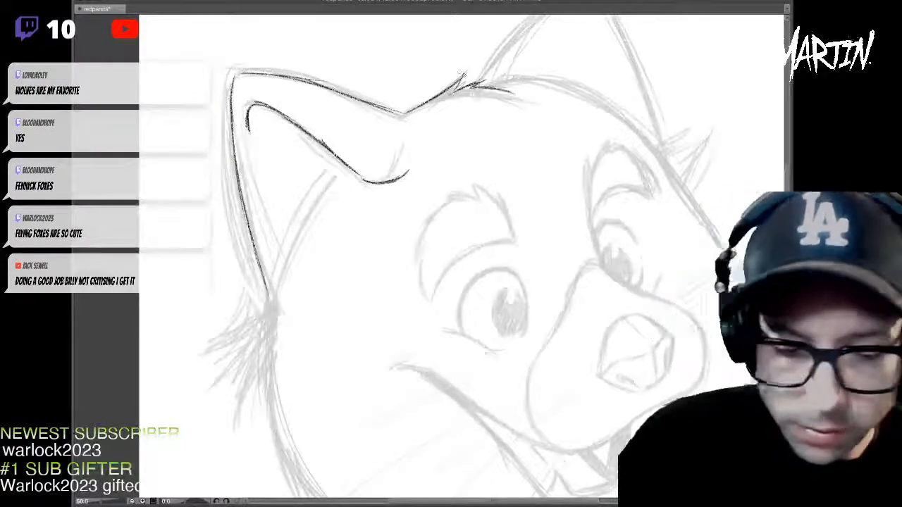
pyautogui.moveTo(237, 82); pyautogui.dragTo(237, 201)
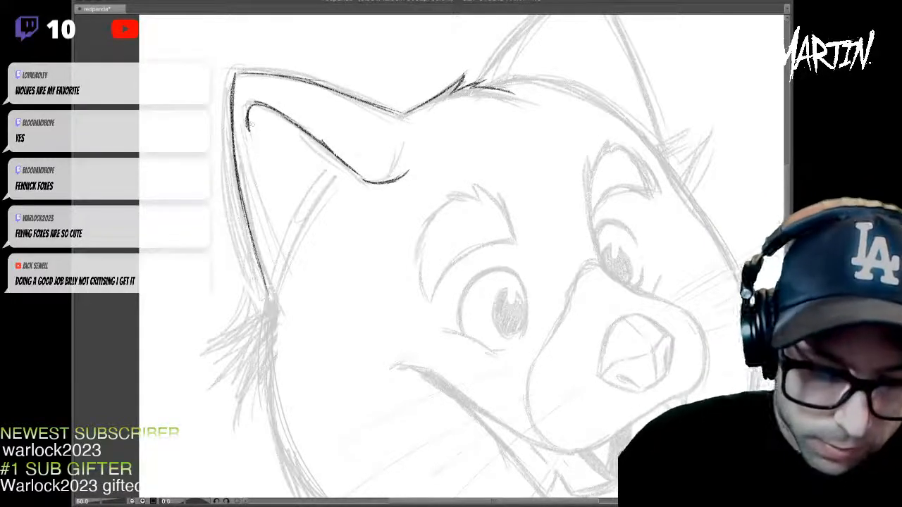
# - Draw the spiky fur tuft below the left ear, start the cheek line, and extend the ear's inner rim downward
pyautogui.moveTo(264, 285)
pyautogui.mouseDown()
pyautogui.moveTo(240, 346)
pyautogui.moveTo(217, 363)
pyautogui.moveTo(269, 332)
pyautogui.mouseUp()
pyautogui.moveTo(268, 333)
pyautogui.mouseDown()
pyautogui.moveTo(246, 384)
pyautogui.moveTo(274, 345)
pyautogui.mouseUp()
pyautogui.moveTo(269, 353); pyautogui.dragTo(273, 434)
pyautogui.moveTo(269, 330); pyautogui.dragTo(248, 383)
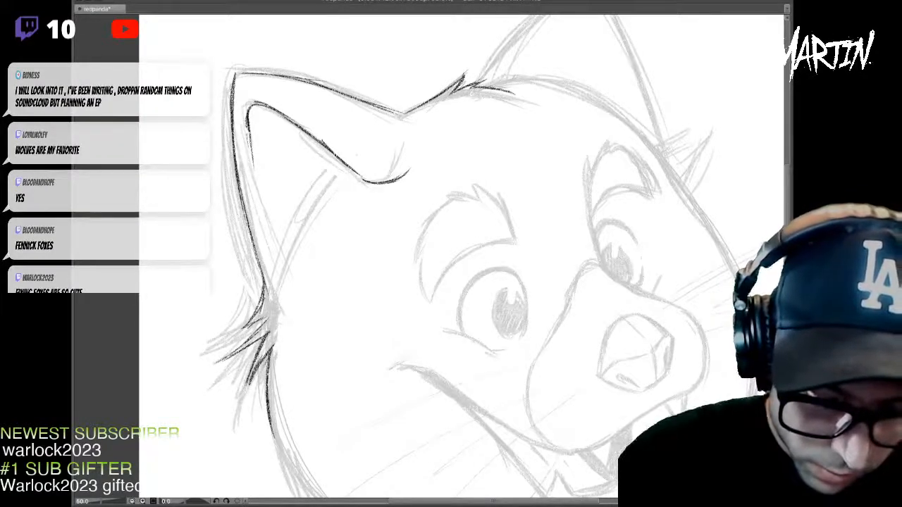
pyautogui.moveTo(268, 299); pyautogui.dragTo(244, 329)
pyautogui.moveTo(249, 122); pyautogui.dragTo(255, 184)
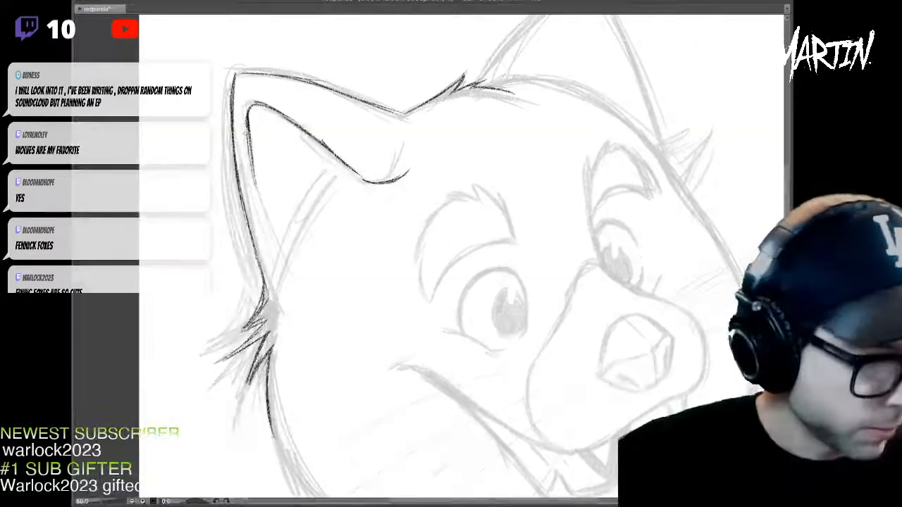
# - Darken and thicken the left ear's upper edge from the tip to the head
pyautogui.moveTo(339, 296); pyautogui.dragTo(294, 232)
pyautogui.moveTo(395, 254); pyautogui.dragTo(371, 244)
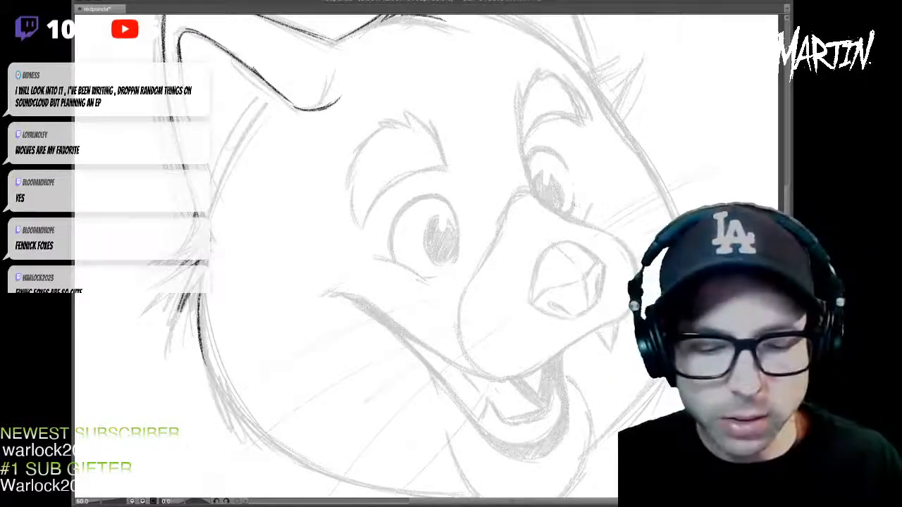
pyautogui.moveTo(303, 41); pyautogui.dragTo(317, 140)
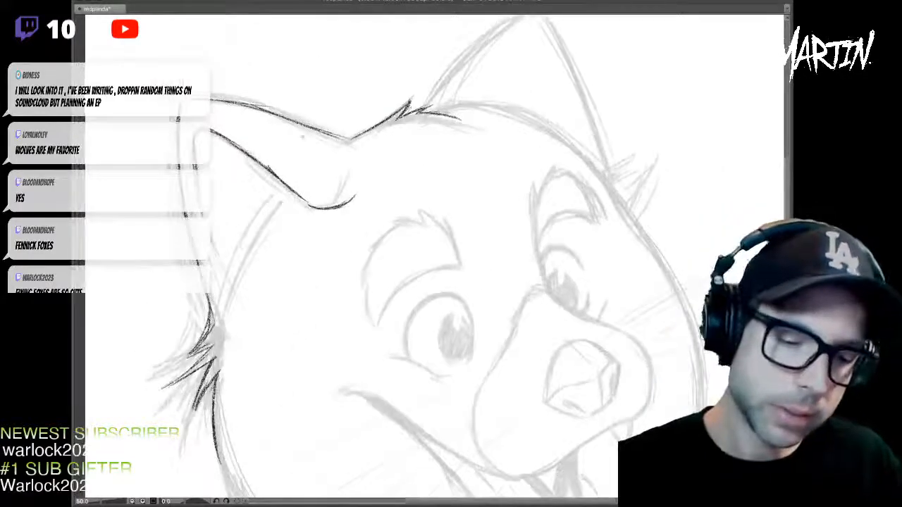
pyautogui.moveTo(209, 101); pyautogui.dragTo(364, 145)
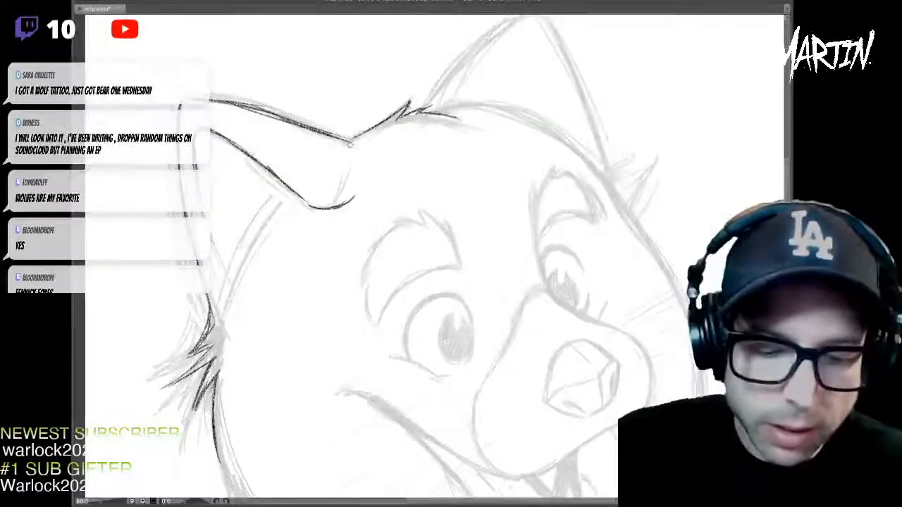
# - Trace the left cheek and jaw outline from the ear's fur tuft down toward the chin
pyautogui.moveTo(451, 201)
pyautogui.mouseDown()
pyautogui.moveTo(449, 127)
pyautogui.moveTo(412, 87)
pyautogui.mouseUp()
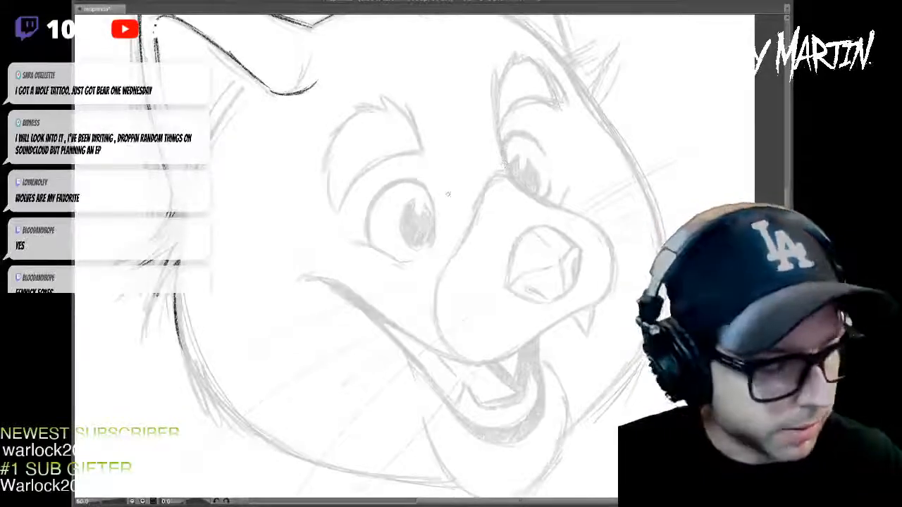
pyautogui.moveTo(504, 162); pyautogui.dragTo(562, 72)
pyautogui.moveTo(233, 180)
pyautogui.mouseDown()
pyautogui.moveTo(264, 300)
pyautogui.moveTo(321, 343)
pyautogui.mouseUp()
pyautogui.moveTo(278, 308)
pyautogui.mouseDown()
pyautogui.moveTo(389, 370)
pyautogui.moveTo(504, 396)
pyautogui.mouseUp()
pyautogui.moveTo(395, 212); pyautogui.dragTo(442, 339)
pyautogui.moveTo(277, 232)
pyautogui.mouseDown()
pyautogui.moveTo(273, 270)
pyautogui.moveTo(251, 281)
pyautogui.moveTo(261, 290)
pyautogui.mouseUp()
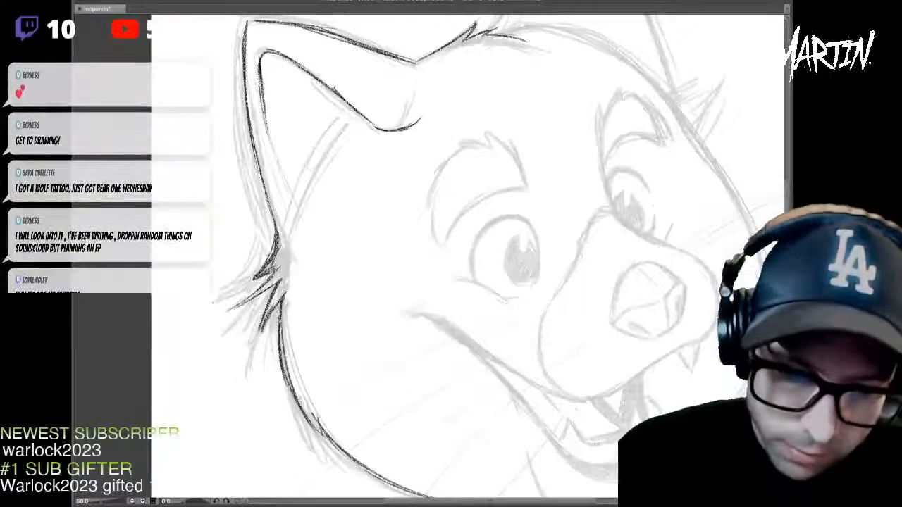
pyautogui.moveTo(442, 116); pyautogui.dragTo(449, 206)
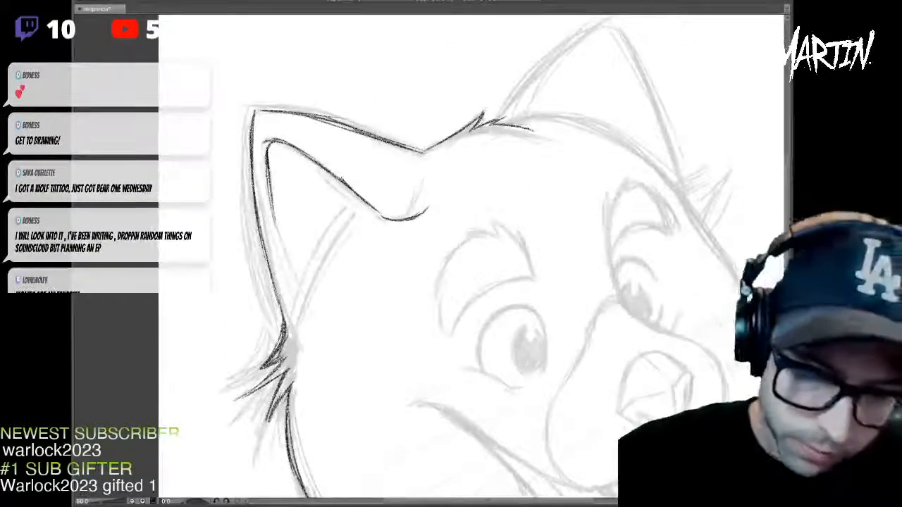
# - Trace the head's right contour from the crown around the cheek, and draw the muzzle's upper edge from the eye to its rounded end
pyautogui.moveTo(465, 211); pyautogui.dragTo(428, 282)
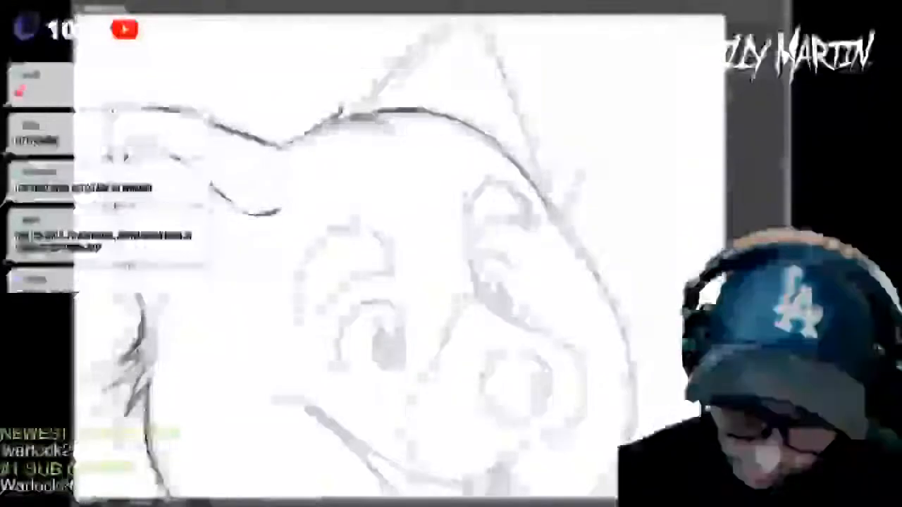
pyautogui.hotkey('ctrl', '+')
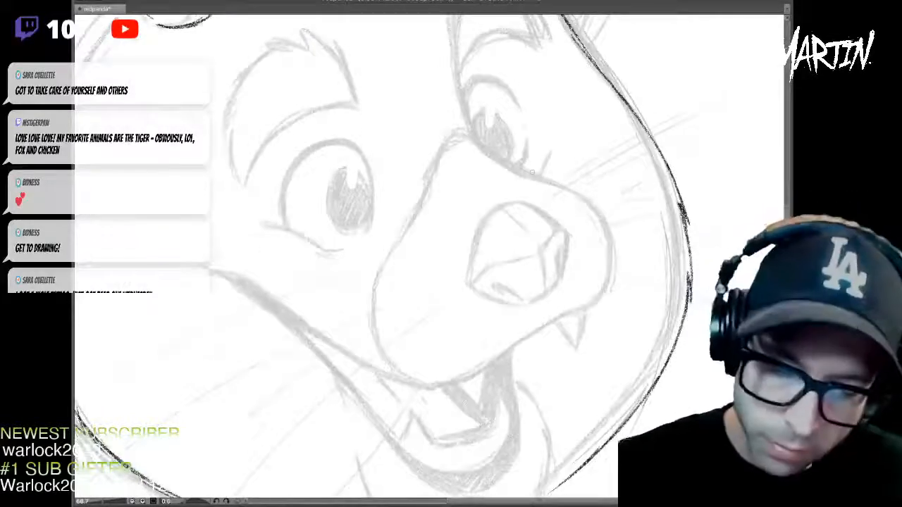
pyautogui.moveTo(470, 130)
pyautogui.mouseDown()
pyautogui.moveTo(511, 168)
pyautogui.moveTo(591, 198)
pyautogui.moveTo(613, 234)
pyautogui.moveTo(602, 281)
pyautogui.mouseUp()
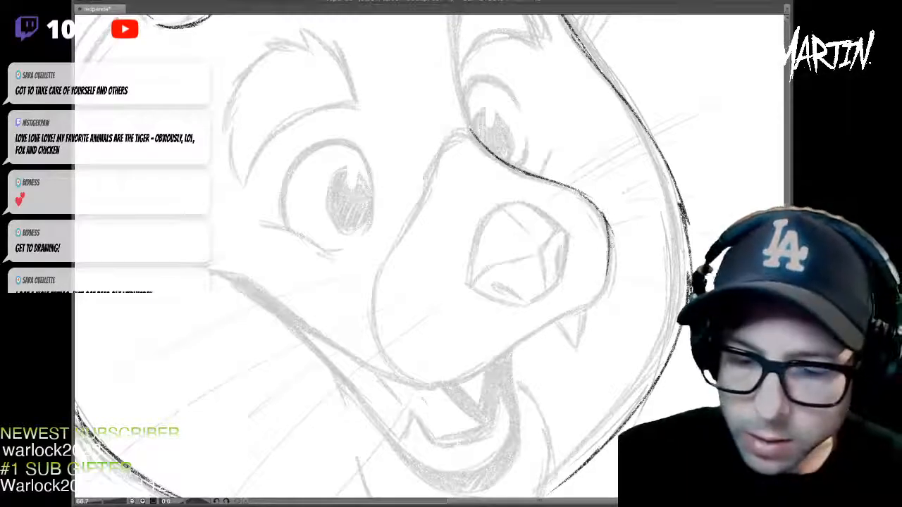
# - Trace the muzzle's rounded end and underside, and connect it to the smiling mouth line up to the left corner
pyautogui.moveTo(610, 247); pyautogui.dragTo(601, 284)
pyautogui.moveTo(482, 373); pyautogui.dragTo(579, 307)
pyautogui.moveTo(528, 337); pyautogui.dragTo(585, 308)
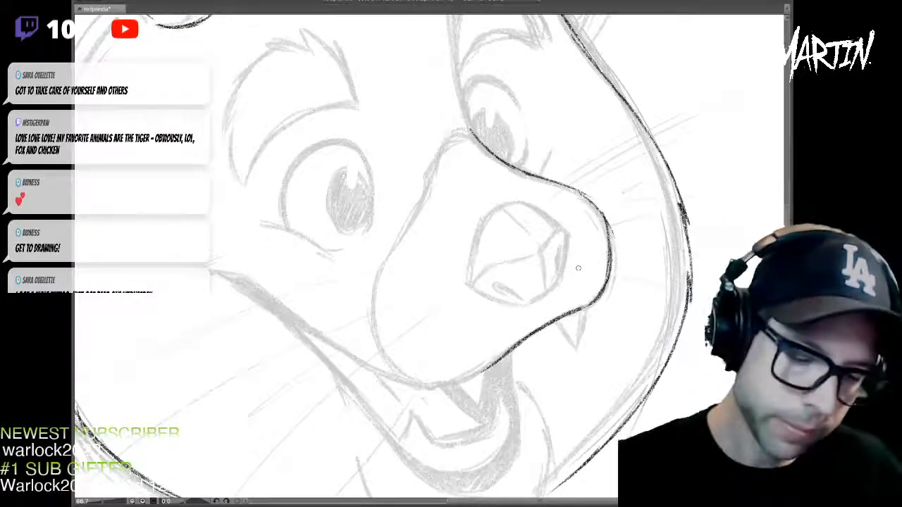
pyautogui.moveTo(203, 266)
pyautogui.mouseDown()
pyautogui.moveTo(251, 268)
pyautogui.moveTo(240, 267)
pyautogui.moveTo(381, 370)
pyautogui.moveTo(458, 379)
pyautogui.moveTo(494, 348)
pyautogui.mouseUp()
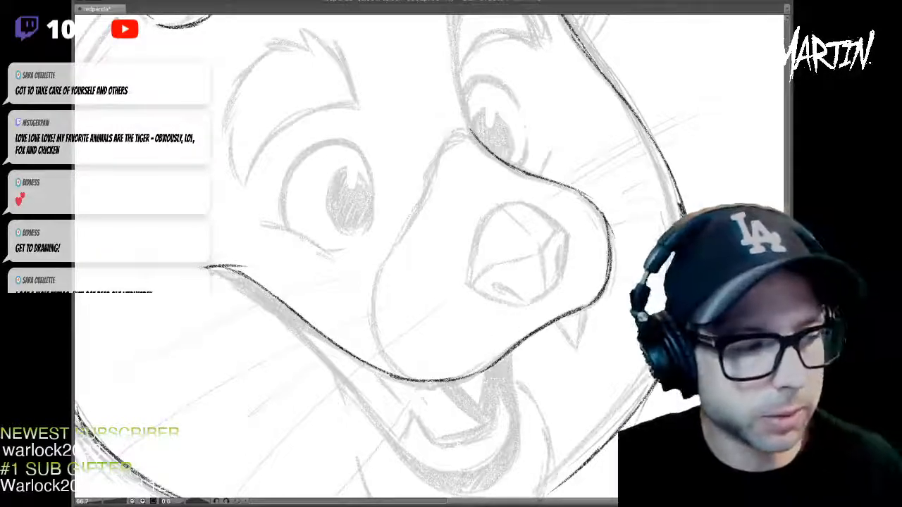
# - Trace the right eyebrow patch with its pointed tuft, lower arc and outer edge, starting from the line rising off the muzzle bridge
pyautogui.moveTo(565, 177); pyautogui.dragTo(599, 280)
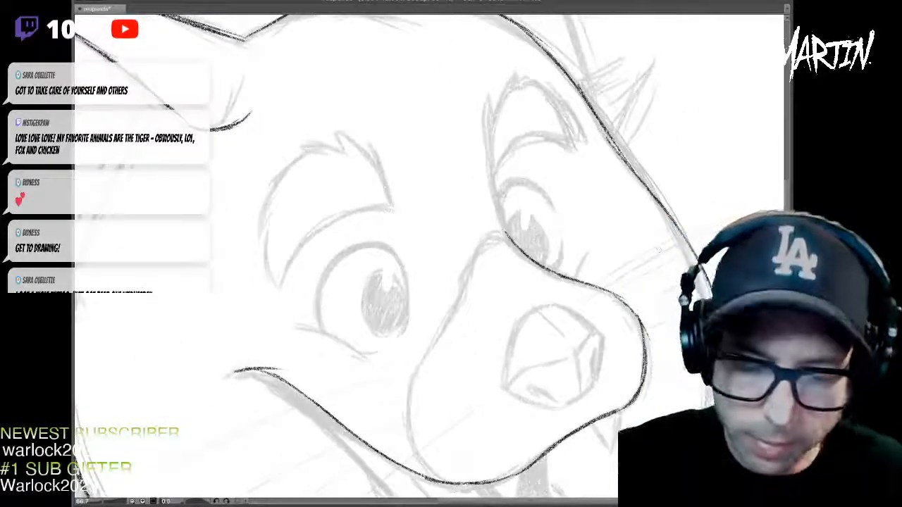
pyautogui.moveTo(503, 224)
pyautogui.mouseDown()
pyautogui.moveTo(492, 124)
pyautogui.moveTo(505, 105)
pyautogui.mouseUp()
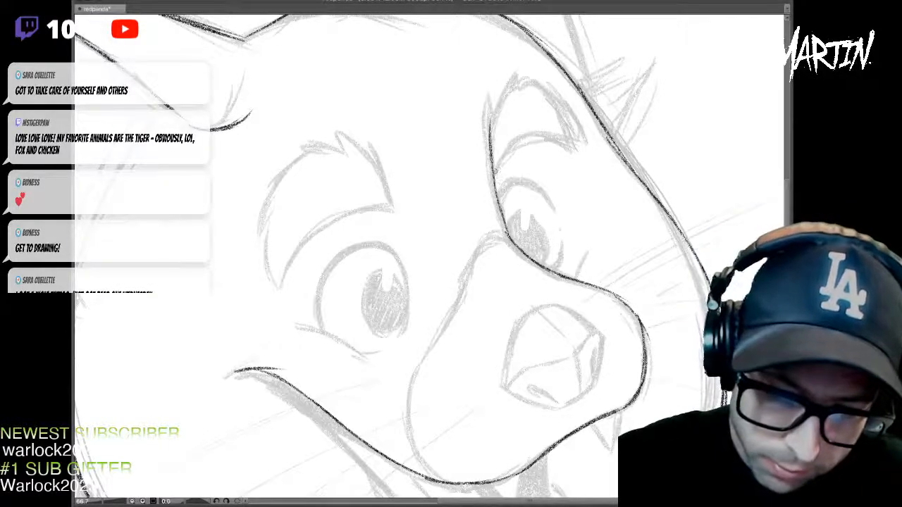
pyautogui.moveTo(499, 166)
pyautogui.mouseDown()
pyautogui.moveTo(538, 134)
pyautogui.moveTo(494, 96)
pyautogui.moveTo(521, 77)
pyautogui.mouseUp()
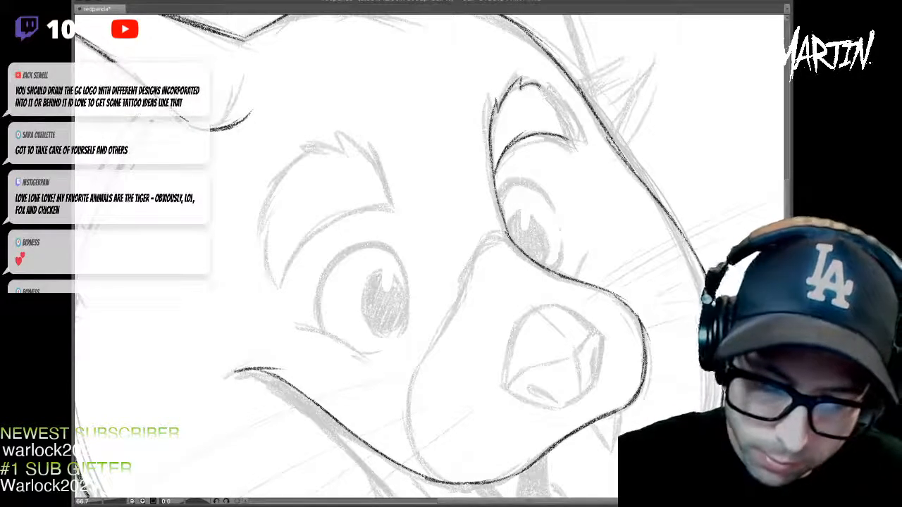
pyautogui.moveTo(561, 100); pyautogui.dragTo(588, 144)
# - Draw the right eye's upper and lower lids, outline its pupil, and thicken the upper lash line
pyautogui.moveTo(499, 228)
pyautogui.mouseDown()
pyautogui.moveTo(510, 196)
pyautogui.moveTo(536, 181)
pyautogui.moveTo(555, 201)
pyautogui.mouseUp()
pyautogui.moveTo(534, 268)
pyautogui.mouseDown()
pyautogui.moveTo(568, 234)
pyautogui.moveTo(563, 263)
pyautogui.mouseUp()
pyautogui.moveTo(526, 214)
pyautogui.mouseDown()
pyautogui.moveTo(546, 243)
pyautogui.moveTo(510, 259)
pyautogui.mouseUp()
pyautogui.moveTo(523, 224); pyautogui.dragTo(506, 251)
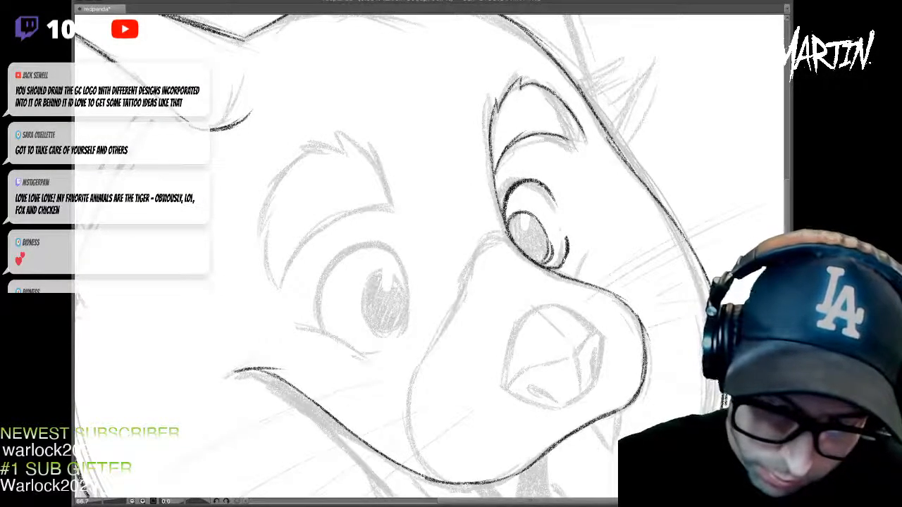
pyautogui.moveTo(516, 182); pyautogui.dragTo(502, 218)
pyautogui.moveTo(502, 209); pyautogui.dragTo(534, 176)
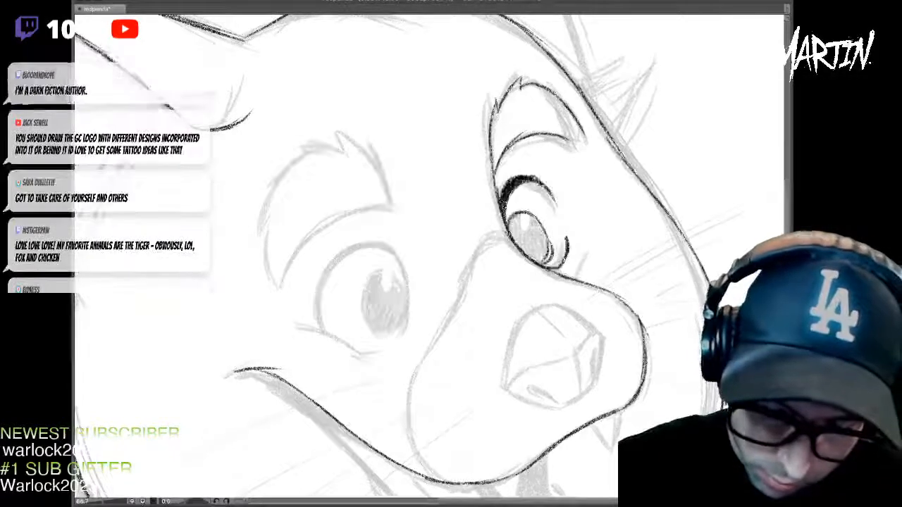
# - Fill the right eye's pupil with solid dark shading, and thicken the upper lid and the eyebrow's inner edge
pyautogui.moveTo(518, 210); pyautogui.dragTo(553, 262)
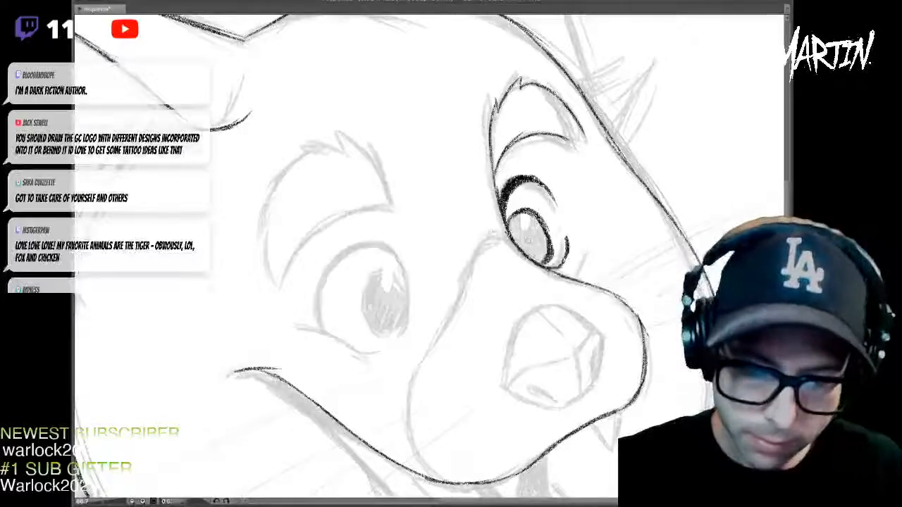
pyautogui.moveTo(511, 227); pyautogui.dragTo(535, 254)
pyautogui.moveTo(512, 211)
pyautogui.mouseDown()
pyautogui.moveTo(525, 237)
pyautogui.moveTo(532, 232)
pyautogui.moveTo(537, 262)
pyautogui.moveTo(550, 266)
pyautogui.mouseUp()
pyautogui.moveTo(537, 231); pyautogui.dragTo(551, 259)
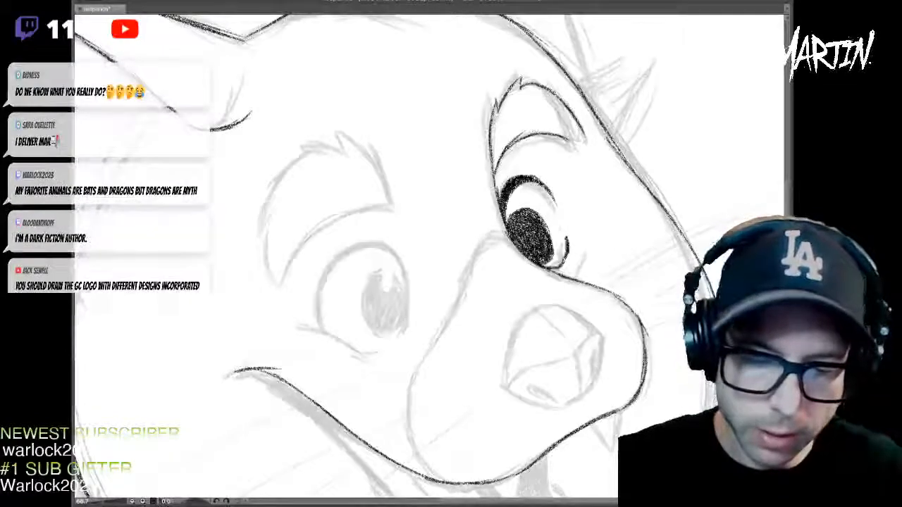
pyautogui.moveTo(520, 183); pyautogui.dragTo(540, 176)
pyautogui.moveTo(497, 100); pyautogui.dragTo(499, 198)
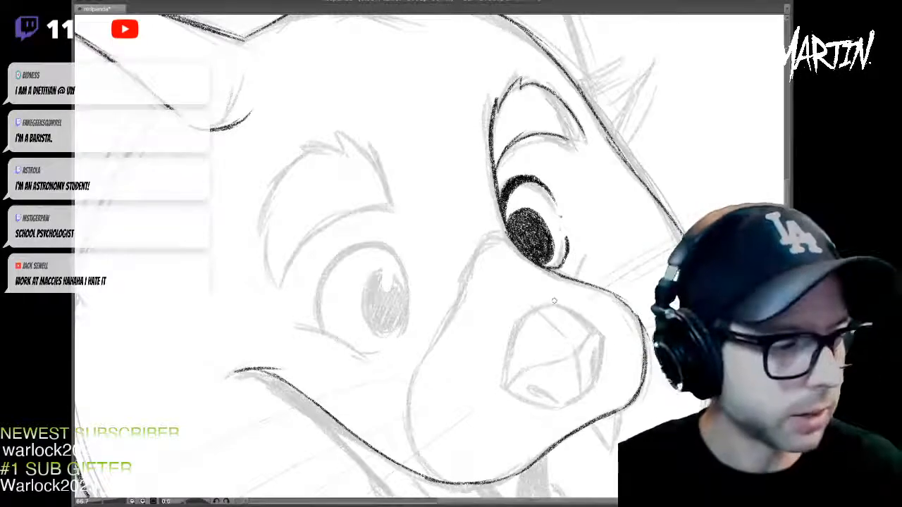
# - Outline the nose with its inner plane lines and lower edge, and thicken the contour on its right side
pyautogui.moveTo(554, 301); pyautogui.dragTo(543, 241)
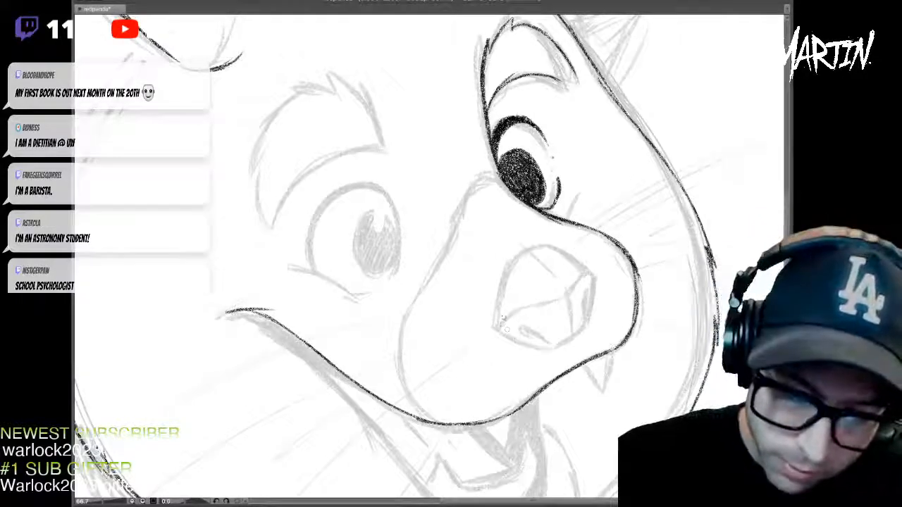
pyautogui.moveTo(498, 325)
pyautogui.mouseDown()
pyautogui.moveTo(520, 254)
pyautogui.moveTo(544, 244)
pyautogui.moveTo(599, 284)
pyautogui.moveTo(592, 323)
pyautogui.mouseUp()
pyautogui.moveTo(596, 273); pyautogui.dragTo(579, 294)
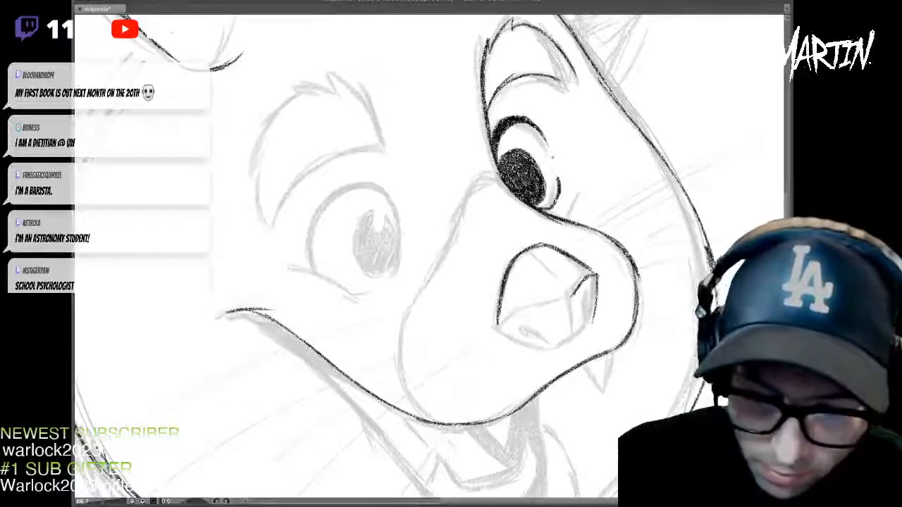
pyautogui.moveTo(506, 330)
pyautogui.mouseDown()
pyautogui.moveTo(547, 296)
pyautogui.moveTo(568, 319)
pyautogui.moveTo(573, 297)
pyautogui.moveTo(571, 337)
pyautogui.mouseUp()
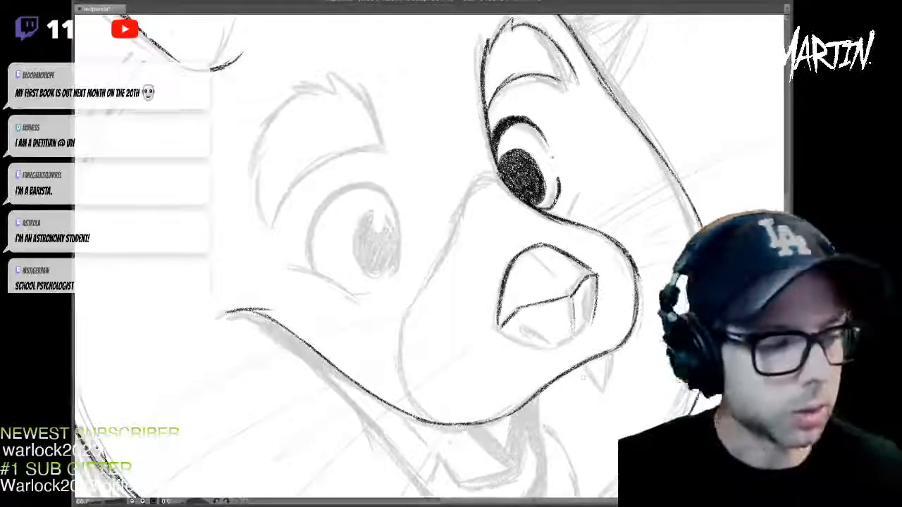
pyautogui.moveTo(583, 379); pyautogui.dragTo(551, 318)
pyautogui.moveTo(467, 267)
pyautogui.mouseDown()
pyautogui.moveTo(524, 286)
pyautogui.moveTo(565, 259)
pyautogui.moveTo(562, 217)
pyautogui.moveTo(543, 266)
pyautogui.mouseUp()
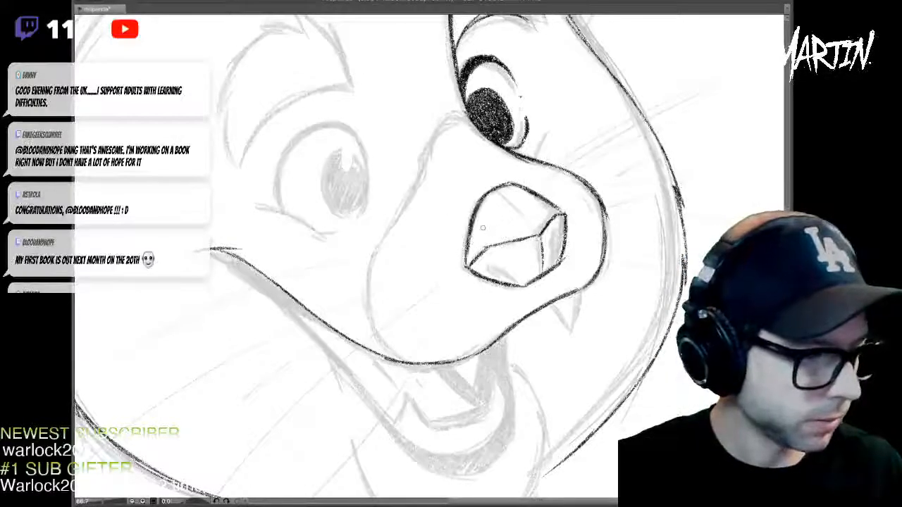
pyautogui.moveTo(493, 225)
pyautogui.mouseDown()
pyautogui.moveTo(499, 272)
pyautogui.moveTo(496, 263)
pyautogui.mouseUp()
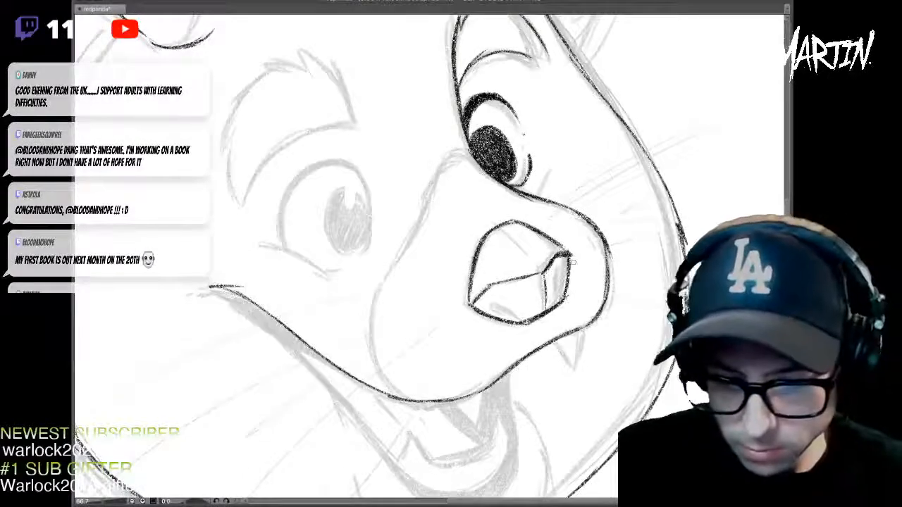
pyautogui.moveTo(570, 254); pyautogui.dragTo(563, 302)
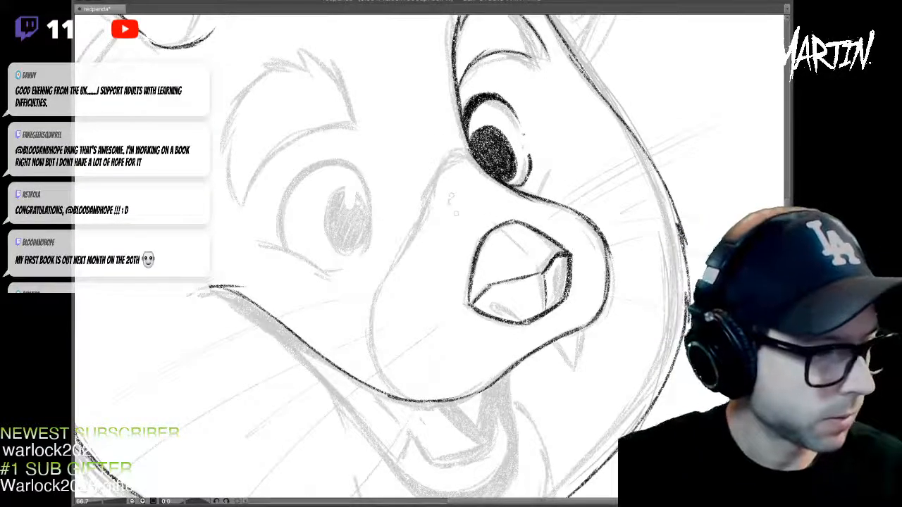
# - Draw the left eye's lower lid with its corner lash, and trace a thick, dark upper lid over the sketch
pyautogui.moveTo(379, 258); pyautogui.dragTo(427, 265)
pyautogui.moveTo(307, 251); pyautogui.dragTo(375, 283)
pyautogui.moveTo(308, 243)
pyautogui.mouseDown()
pyautogui.moveTo(321, 246)
pyautogui.moveTo(330, 192)
pyautogui.moveTo(375, 172)
pyautogui.moveTo(405, 173)
pyautogui.moveTo(412, 187)
pyautogui.mouseUp()
pyautogui.moveTo(361, 172); pyautogui.dragTo(405, 176)
pyautogui.moveTo(333, 257)
pyautogui.mouseDown()
pyautogui.moveTo(360, 168)
pyautogui.moveTo(392, 166)
pyautogui.moveTo(414, 185)
pyautogui.mouseUp()
pyautogui.moveTo(361, 172); pyautogui.dragTo(406, 169)
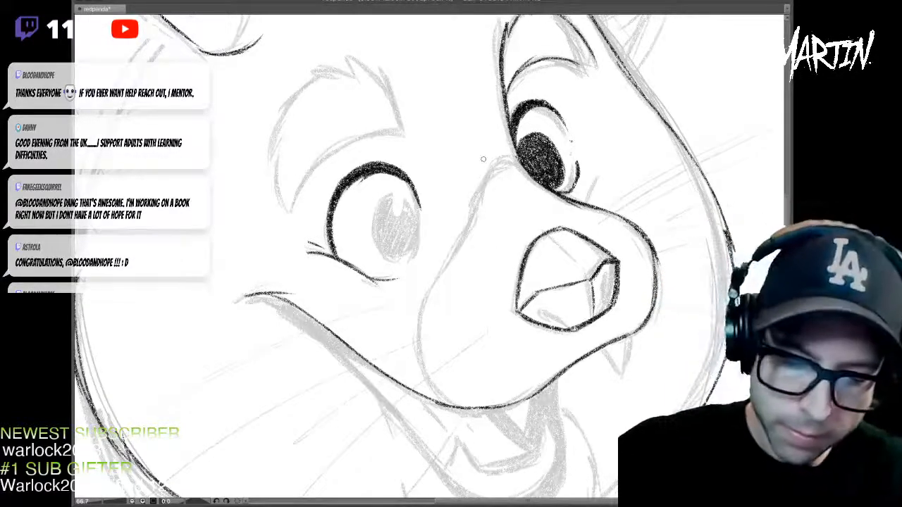
# - Outline the left eye's pupil and fill it solid dark, extend the lid's inner side, and darken the right eye's lower lid
pyautogui.moveTo(412, 204)
pyautogui.mouseDown()
pyautogui.moveTo(372, 211)
pyautogui.moveTo(369, 247)
pyautogui.moveTo(405, 255)
pyautogui.moveTo(418, 211)
pyautogui.moveTo(413, 233)
pyautogui.mouseUp()
pyautogui.moveTo(418, 184); pyautogui.dragTo(421, 224)
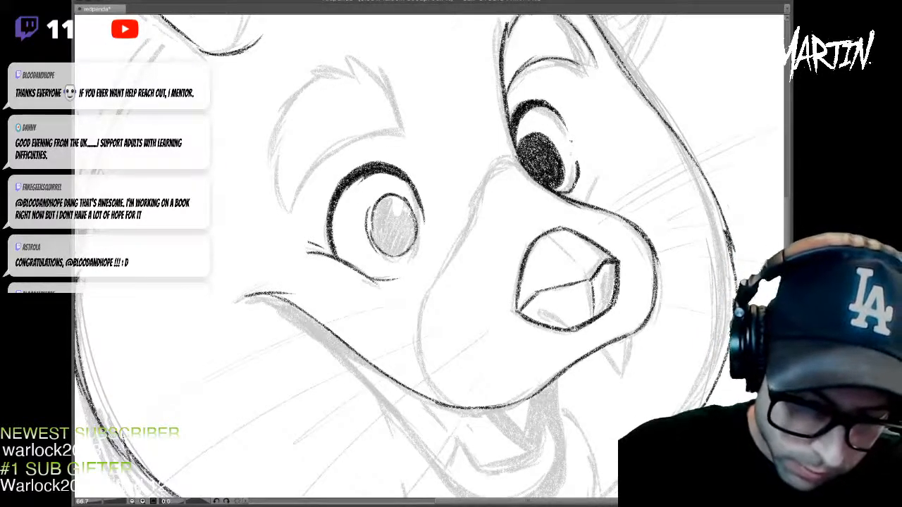
pyautogui.moveTo(377, 196); pyautogui.dragTo(369, 241)
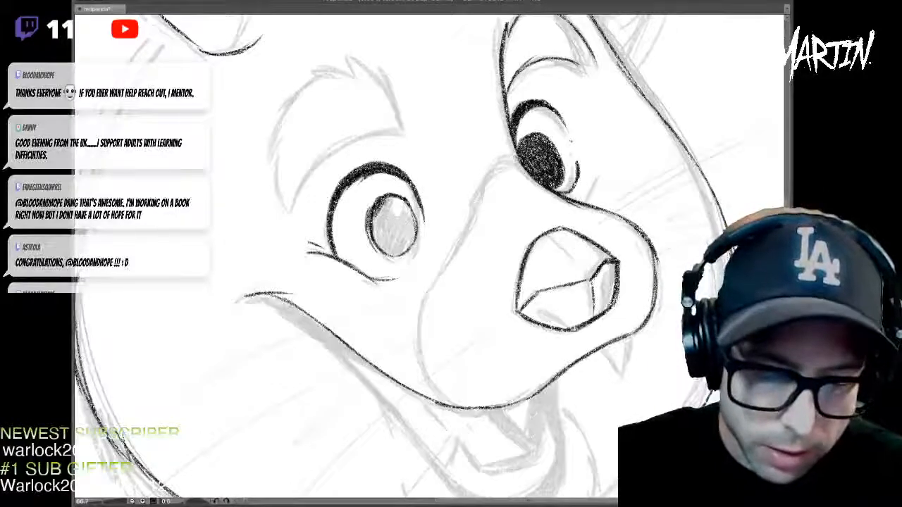
pyautogui.moveTo(377, 205)
pyautogui.mouseDown()
pyautogui.moveTo(380, 243)
pyautogui.moveTo(392, 248)
pyautogui.moveTo(413, 215)
pyautogui.moveTo(390, 236)
pyautogui.mouseUp()
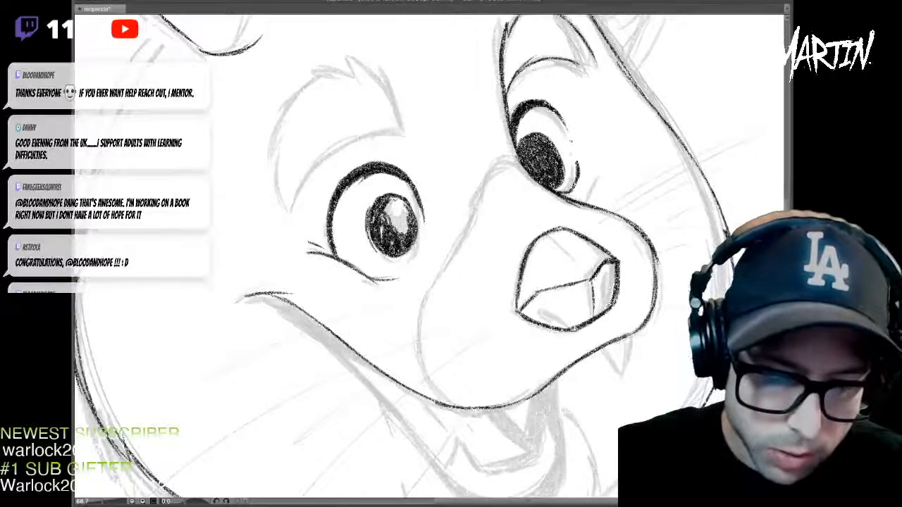
pyautogui.moveTo(391, 202)
pyautogui.mouseDown()
pyautogui.moveTo(402, 200)
pyautogui.moveTo(411, 244)
pyautogui.moveTo(383, 251)
pyautogui.mouseUp()
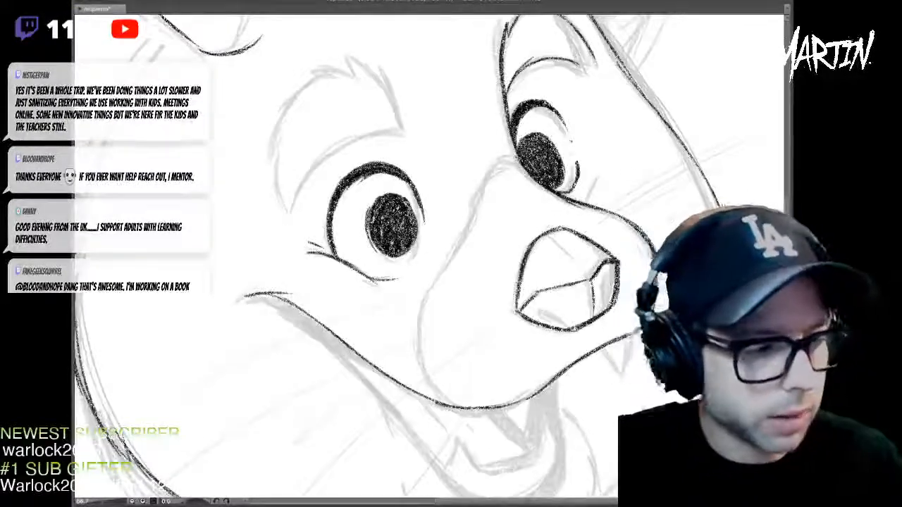
pyautogui.moveTo(557, 182); pyautogui.dragTo(568, 189)
pyautogui.hotkey('ctrl', 'z')
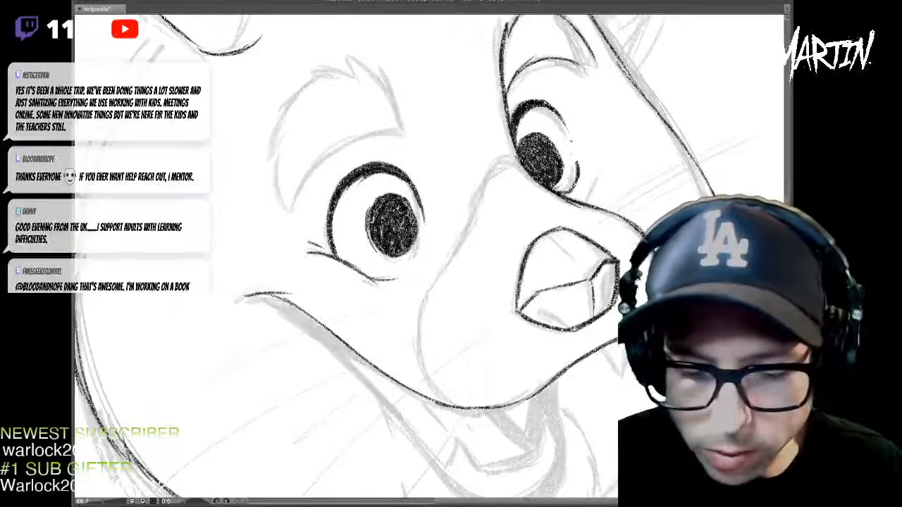
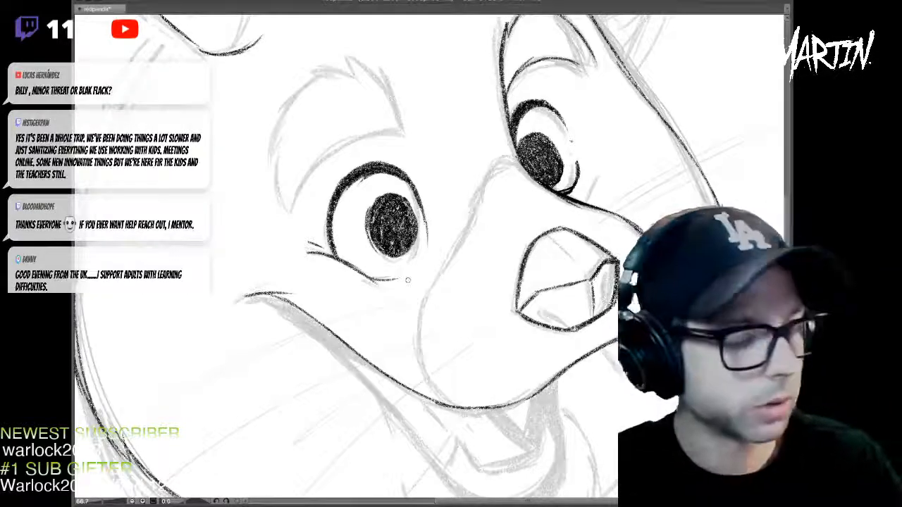
# - Trace the left eyebrow patch with its lower arc, outer side and spiky fur tuft along the upper edge
pyautogui.moveTo(408, 281); pyautogui.dragTo(458, 333)
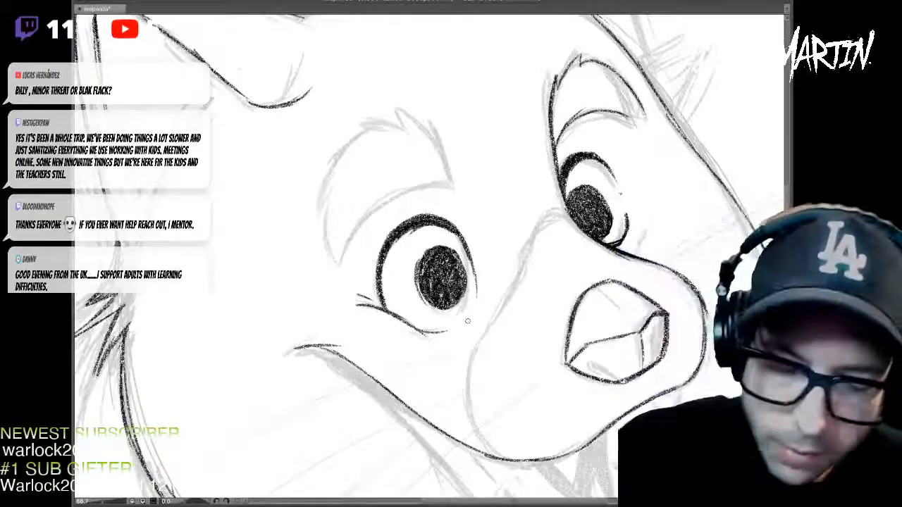
pyautogui.moveTo(340, 257); pyautogui.dragTo(384, 195)
pyautogui.moveTo(352, 234)
pyautogui.mouseDown()
pyautogui.moveTo(439, 179)
pyautogui.moveTo(429, 124)
pyautogui.moveTo(397, 106)
pyautogui.moveTo(355, 131)
pyautogui.mouseUp()
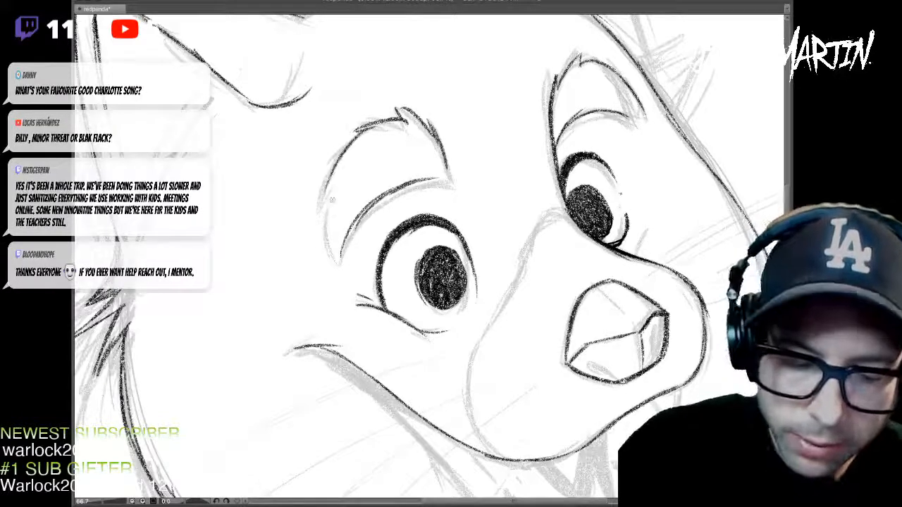
pyautogui.moveTo(333, 189); pyautogui.dragTo(325, 229)
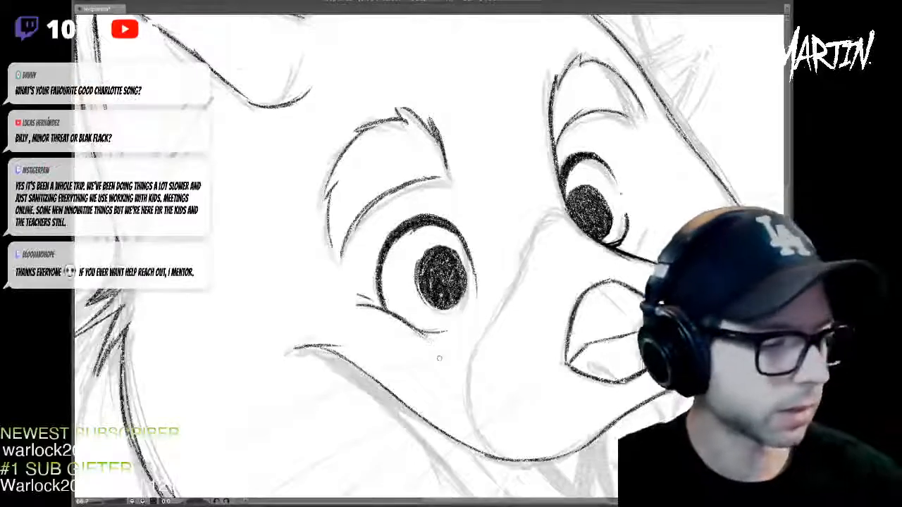
# - Thicken the right eyebrow's outer edge, and redraw the left eyebrow's inner side from the tuft down to its corner
pyautogui.moveTo(466, 207); pyautogui.dragTo(445, 157)
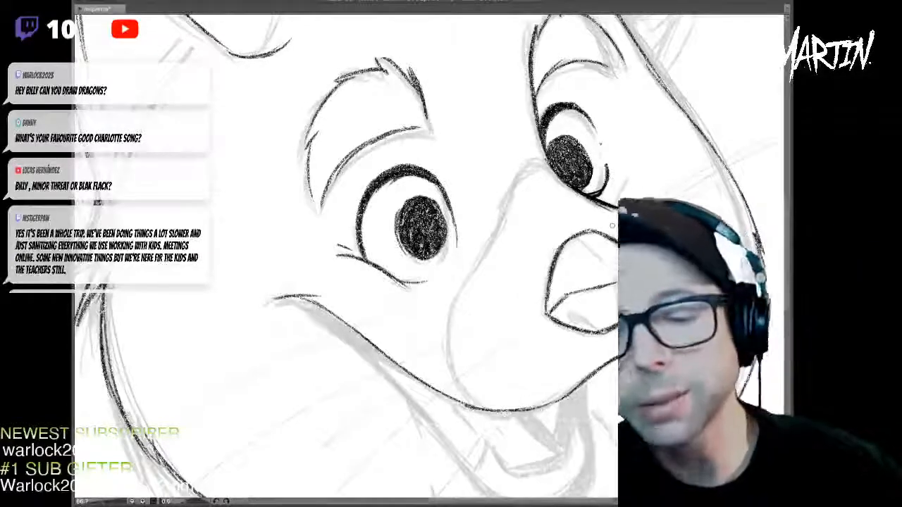
pyautogui.moveTo(551, 108); pyautogui.dragTo(516, 178)
pyautogui.moveTo(527, 136); pyautogui.dragTo(503, 165)
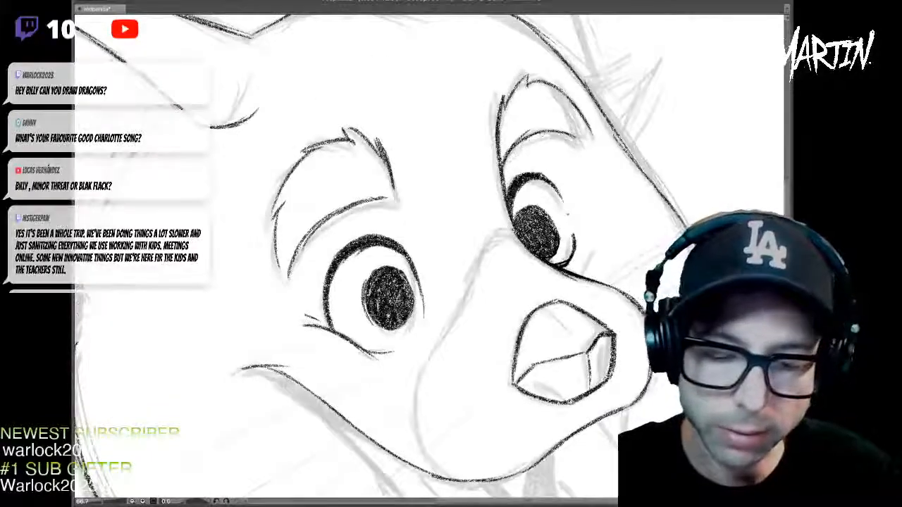
pyautogui.moveTo(554, 127); pyautogui.dragTo(588, 144)
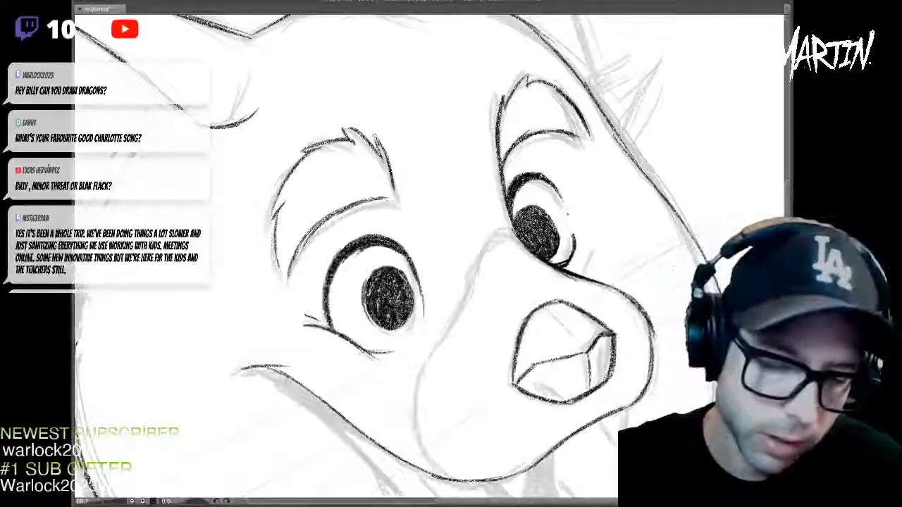
pyautogui.moveTo(374, 138); pyautogui.dragTo(396, 184)
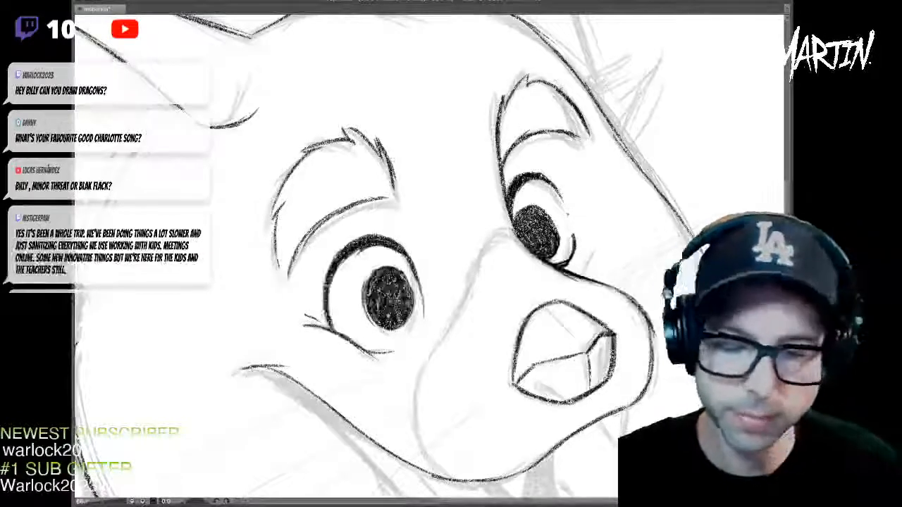
pyautogui.moveTo(389, 148); pyautogui.dragTo(398, 120)
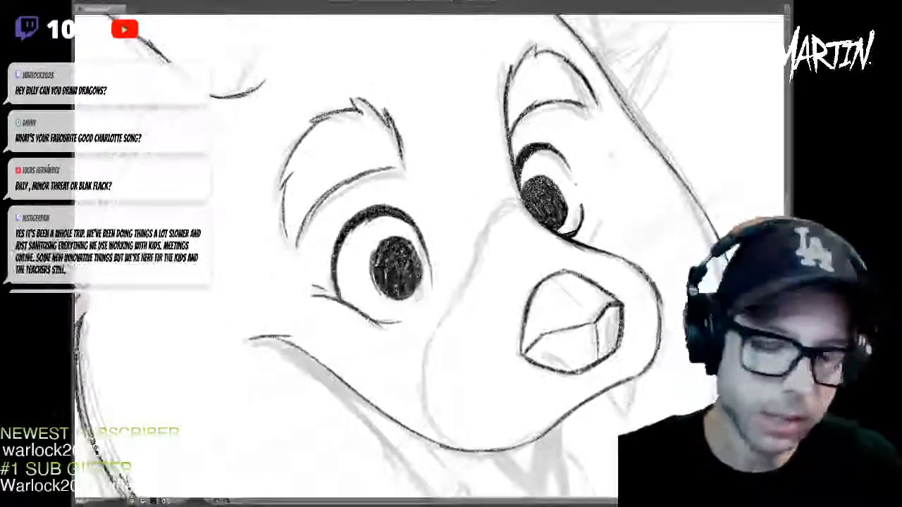
pyautogui.hotkey('ctrl', 'z')
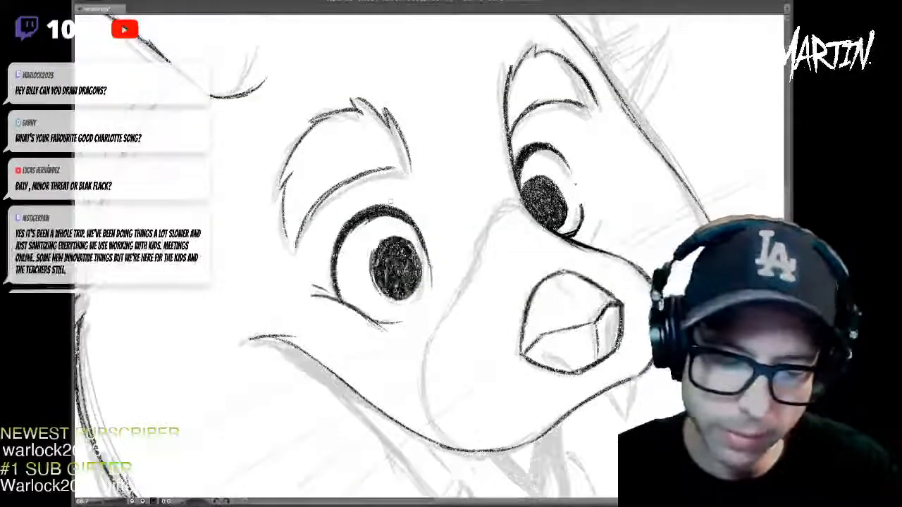
# - Trace the two pointed upper fangs hanging below the muzzle's lower edge, one near the nose and one over the open mouth
pyautogui.moveTo(451, 318); pyautogui.dragTo(418, 229)
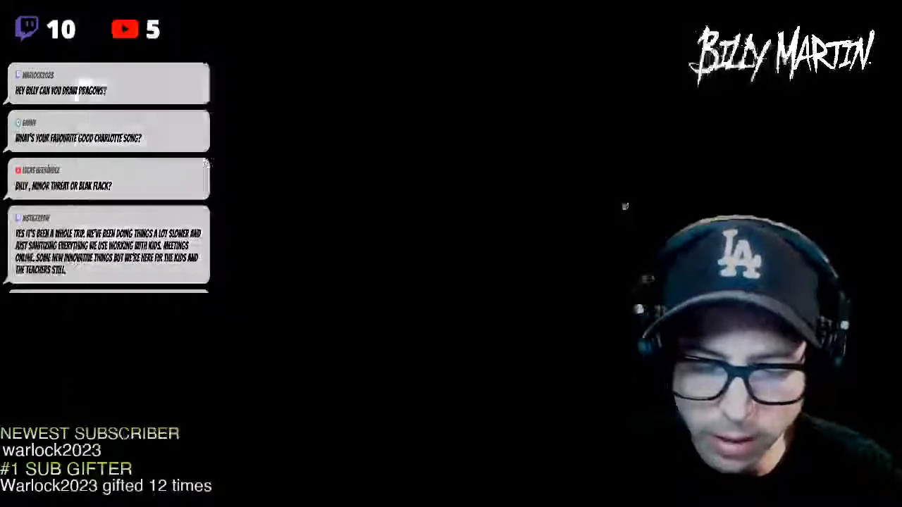
pyautogui.moveTo(422, 282)
pyautogui.mouseDown()
pyautogui.moveTo(430, 271)
pyautogui.moveTo(435, 278)
pyautogui.mouseUp()
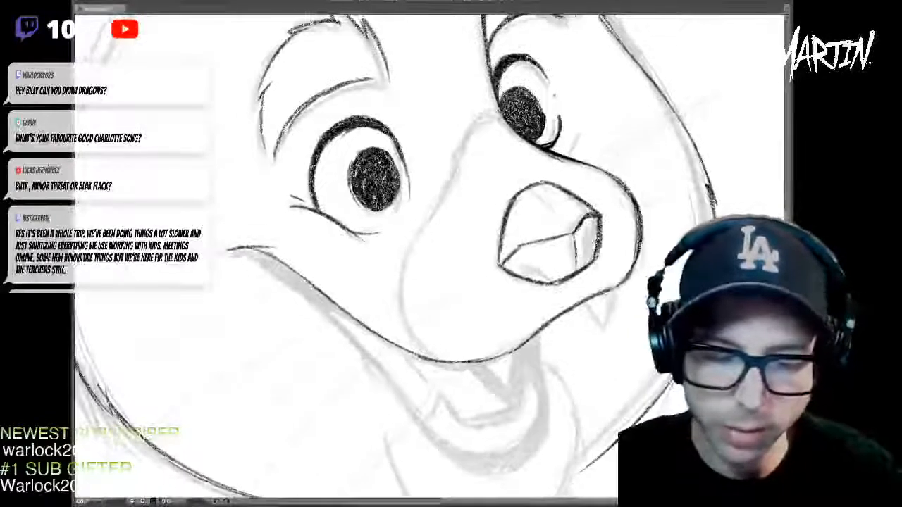
pyautogui.moveTo(429, 310); pyautogui.dragTo(439, 232)
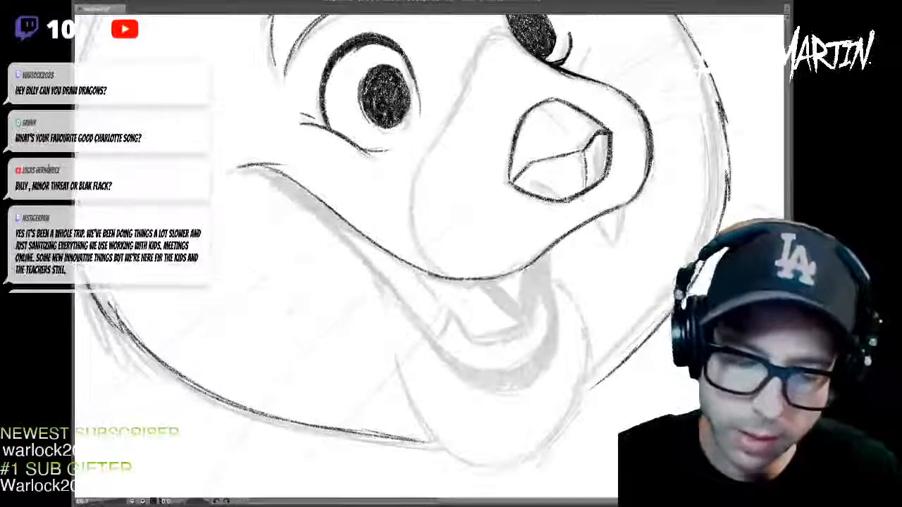
pyautogui.moveTo(596, 218); pyautogui.dragTo(613, 247)
pyautogui.moveTo(622, 208); pyautogui.dragTo(615, 242)
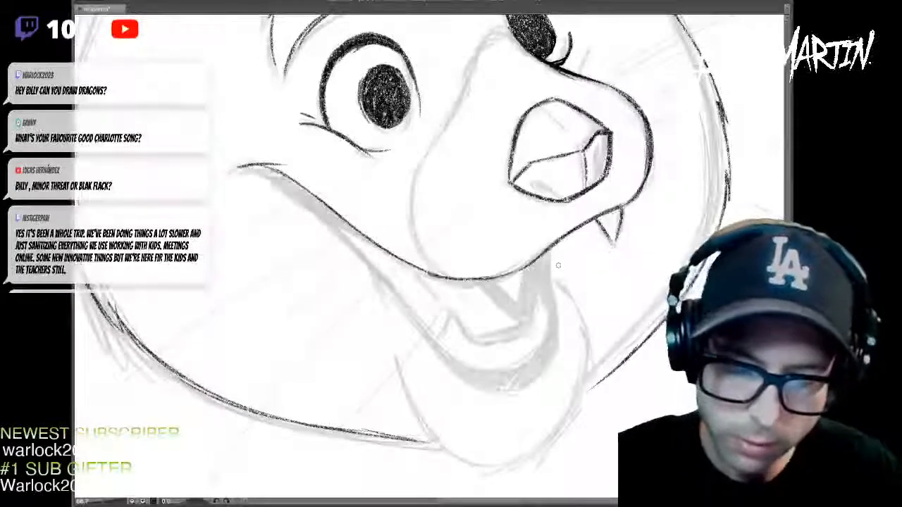
pyautogui.moveTo(493, 278); pyautogui.dragTo(515, 305)
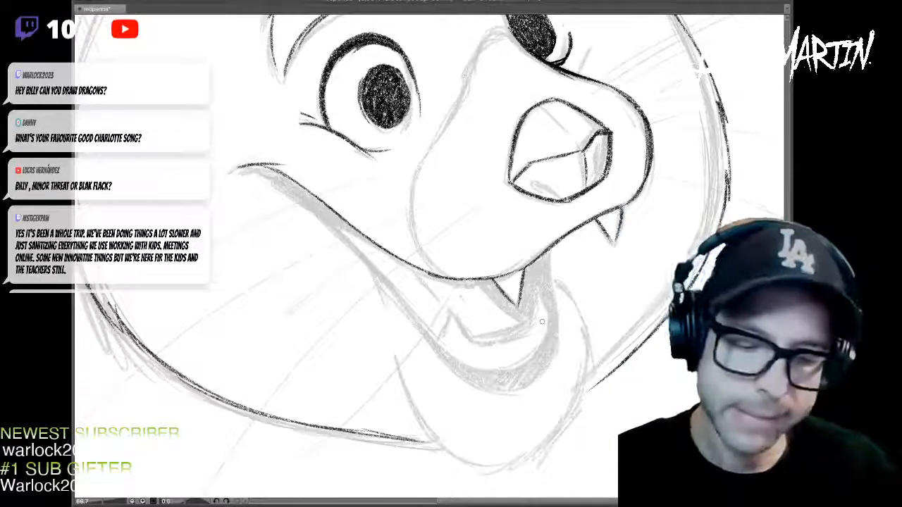
# - Trace the open mouth's inner contour from the left smile line down around the bottom and up the right side to the muzzle
pyautogui.moveTo(547, 242); pyautogui.dragTo(537, 193)
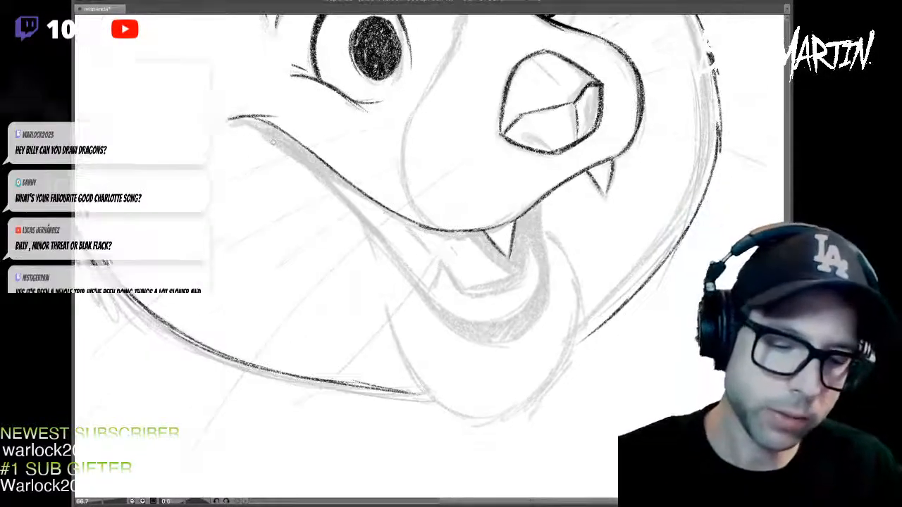
pyautogui.moveTo(315, 158); pyautogui.dragTo(403, 255)
pyautogui.moveTo(338, 179); pyautogui.dragTo(421, 275)
pyautogui.moveTo(380, 229)
pyautogui.mouseDown()
pyautogui.moveTo(445, 306)
pyautogui.moveTo(481, 322)
pyautogui.mouseUp()
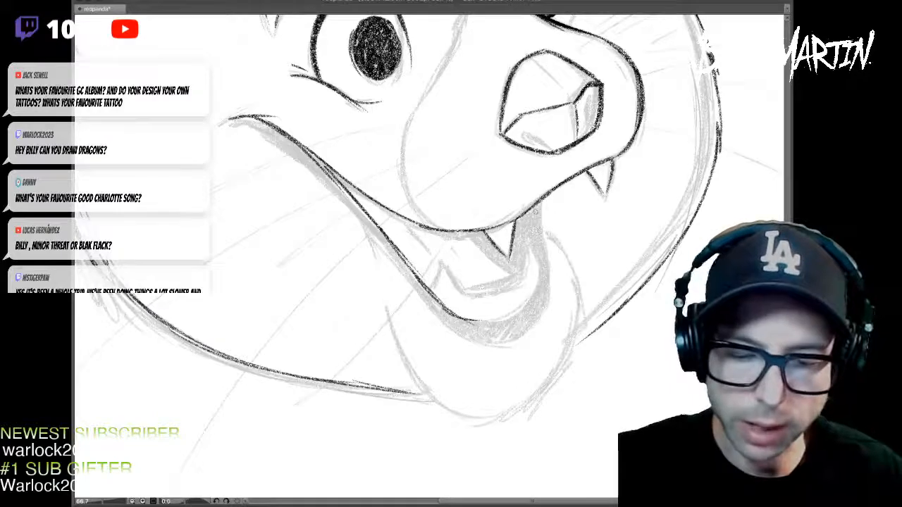
pyautogui.moveTo(527, 224)
pyautogui.mouseDown()
pyautogui.moveTo(542, 299)
pyautogui.moveTo(505, 324)
pyautogui.mouseUp()
pyautogui.moveTo(542, 283); pyautogui.dragTo(536, 299)
pyautogui.moveTo(535, 236); pyautogui.dragTo(549, 305)
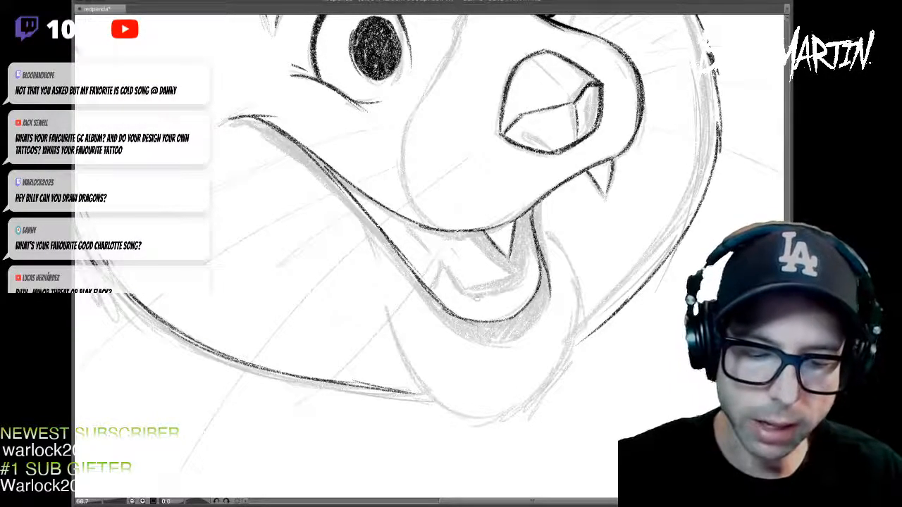
# - Draw the lower lip's outer curve beneath the mouth, darken the mouth's left side, and add the lower left fang
pyautogui.moveTo(384, 233)
pyautogui.mouseDown()
pyautogui.moveTo(422, 302)
pyautogui.moveTo(490, 334)
pyautogui.mouseUp()
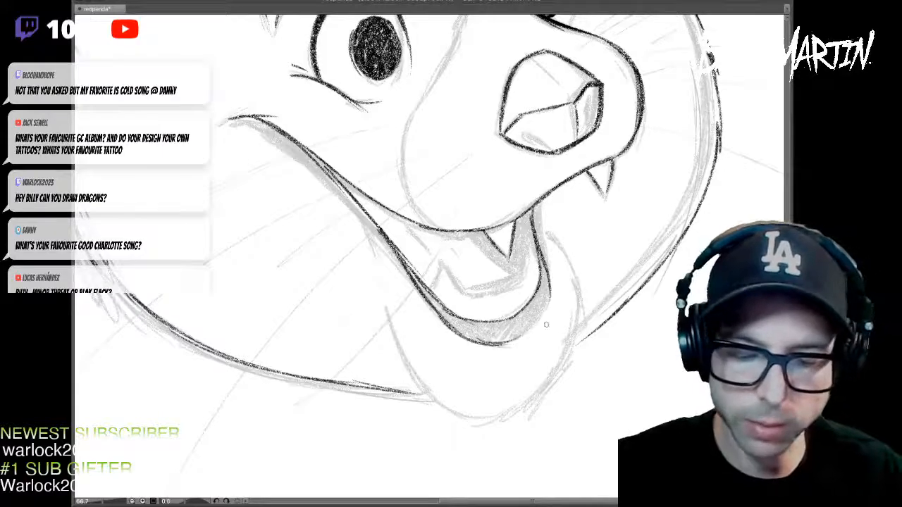
pyautogui.moveTo(548, 320); pyautogui.dragTo(544, 288)
pyautogui.moveTo(534, 241); pyautogui.dragTo(545, 267)
pyautogui.moveTo(380, 231); pyautogui.dragTo(427, 293)
pyautogui.moveTo(368, 213); pyautogui.dragTo(462, 320)
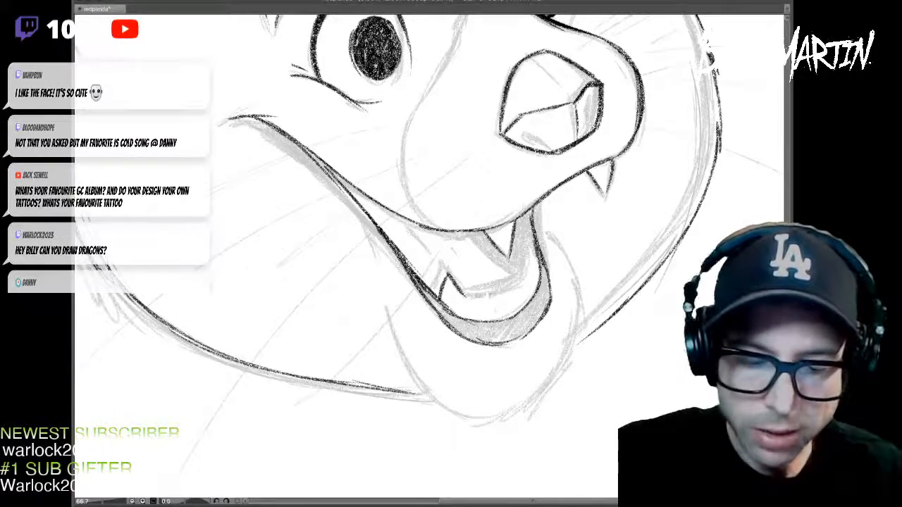
# - Trace the lower gum line with its right fang, add the tongue lines inside the mouth, and thicken the left smile line
pyautogui.moveTo(467, 299)
pyautogui.mouseDown()
pyautogui.moveTo(528, 282)
pyautogui.moveTo(534, 252)
pyautogui.moveTo(530, 285)
pyautogui.mouseUp()
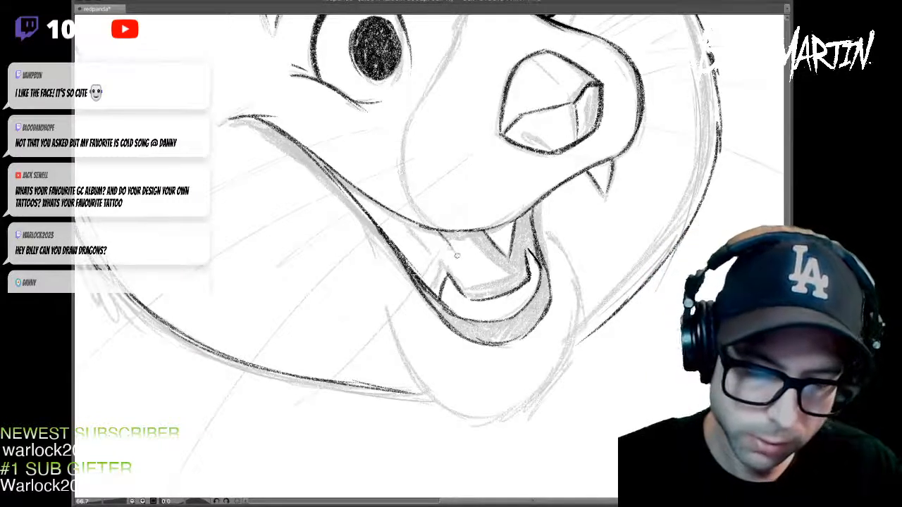
pyautogui.moveTo(460, 230); pyautogui.dragTo(520, 285)
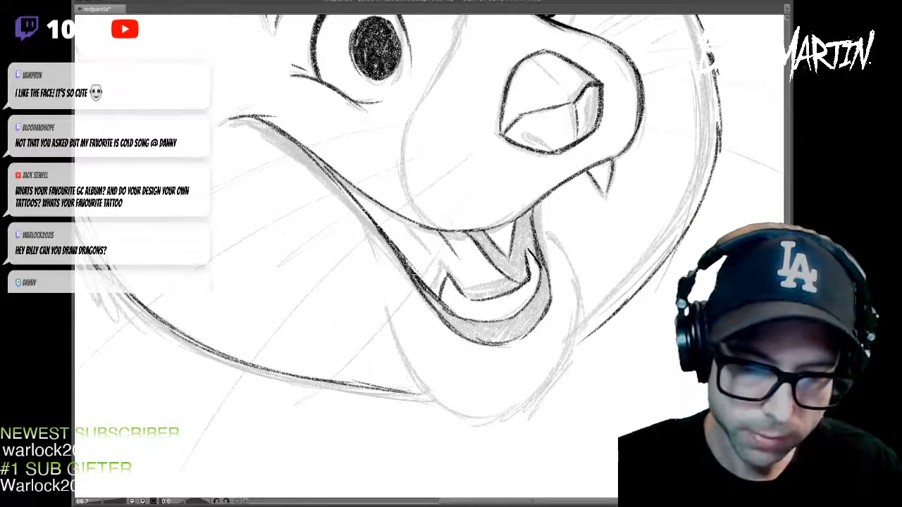
pyautogui.moveTo(376, 223); pyautogui.dragTo(342, 179)
pyautogui.moveTo(301, 145)
pyautogui.mouseDown()
pyautogui.moveTo(358, 197)
pyautogui.moveTo(444, 231)
pyautogui.moveTo(425, 226)
pyautogui.moveTo(462, 336)
pyautogui.mouseUp()
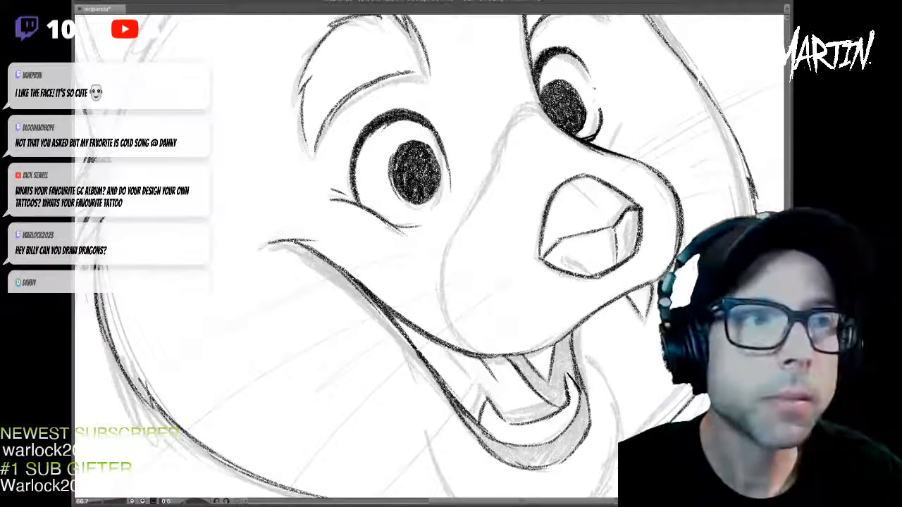
# - Fill both nostrils dark, draw the short line under the nose, and dot whisker spots on the muzzle
pyautogui.moveTo(586, 265)
pyautogui.mouseDown()
pyautogui.moveTo(565, 258)
pyautogui.moveTo(597, 274)
pyautogui.mouseUp()
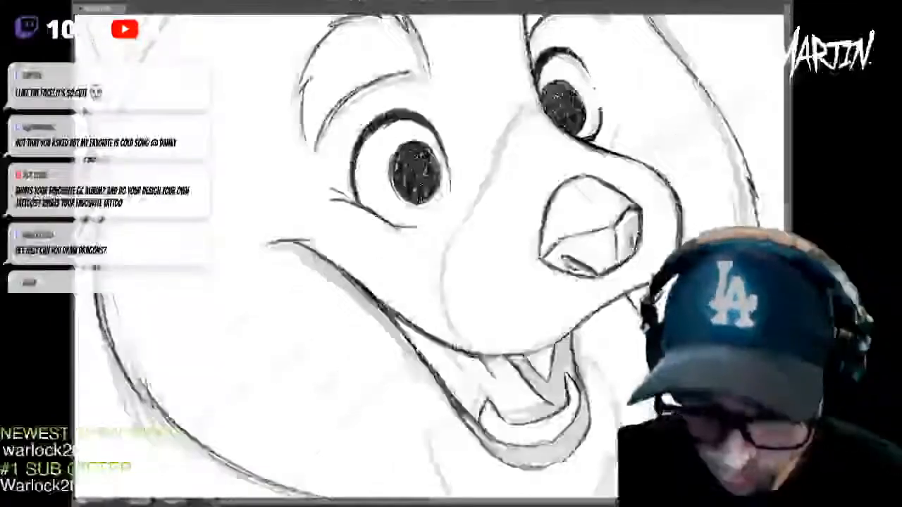
pyautogui.moveTo(635, 222); pyautogui.dragTo(632, 245)
pyautogui.moveTo(566, 261)
pyautogui.mouseDown()
pyautogui.moveTo(581, 269)
pyautogui.moveTo(565, 260)
pyautogui.mouseUp()
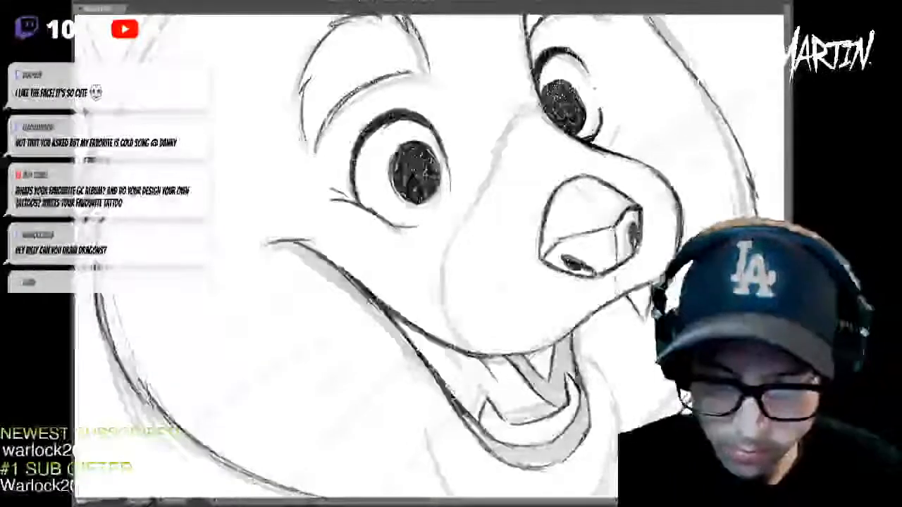
pyautogui.moveTo(625, 271)
pyautogui.mouseDown()
pyautogui.moveTo(629, 355)
pyautogui.moveTo(632, 255)
pyautogui.mouseUp()
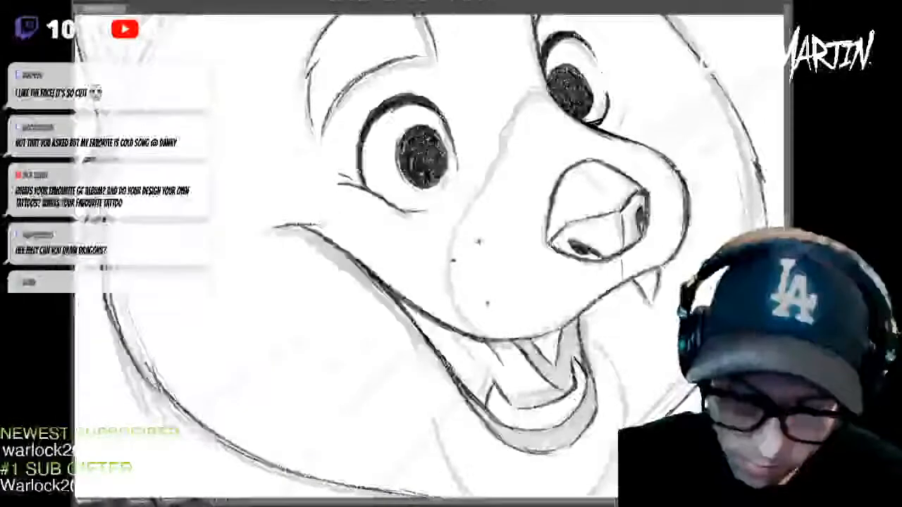
# - Trace the rounded chin below the mouth, from the right side around the bottom and up the left side
pyautogui.moveTo(430, 282); pyautogui.dragTo(432, 171)
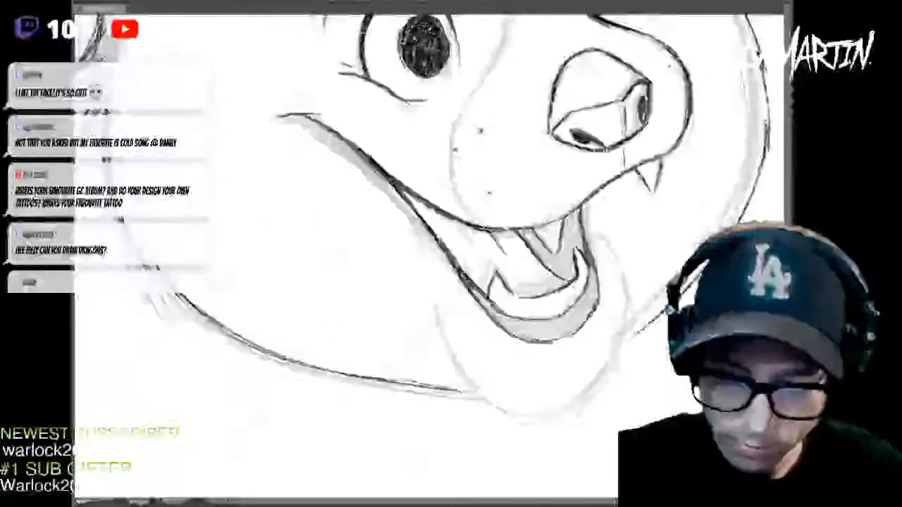
pyautogui.moveTo(597, 252); pyautogui.dragTo(633, 311)
pyautogui.moveTo(621, 358)
pyautogui.mouseDown()
pyautogui.moveTo(605, 385)
pyautogui.moveTo(565, 411)
pyautogui.mouseUp()
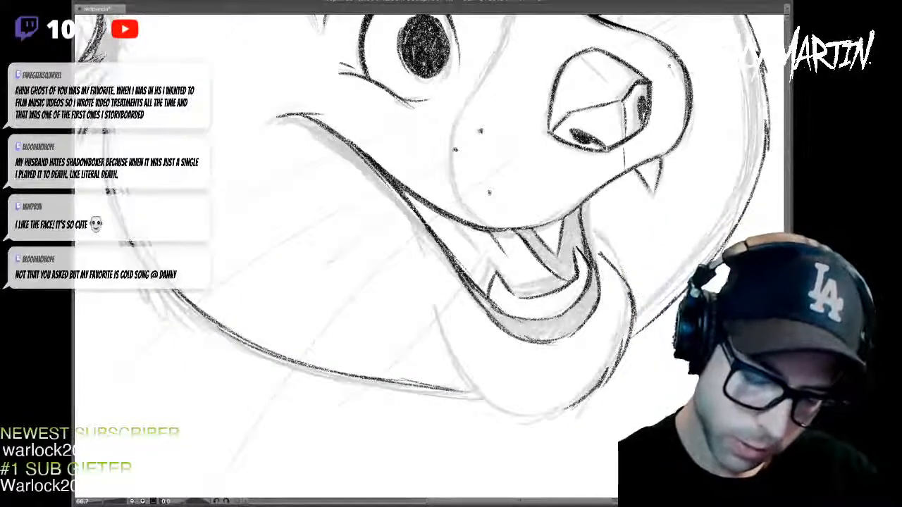
pyautogui.moveTo(463, 370); pyautogui.dragTo(424, 263)
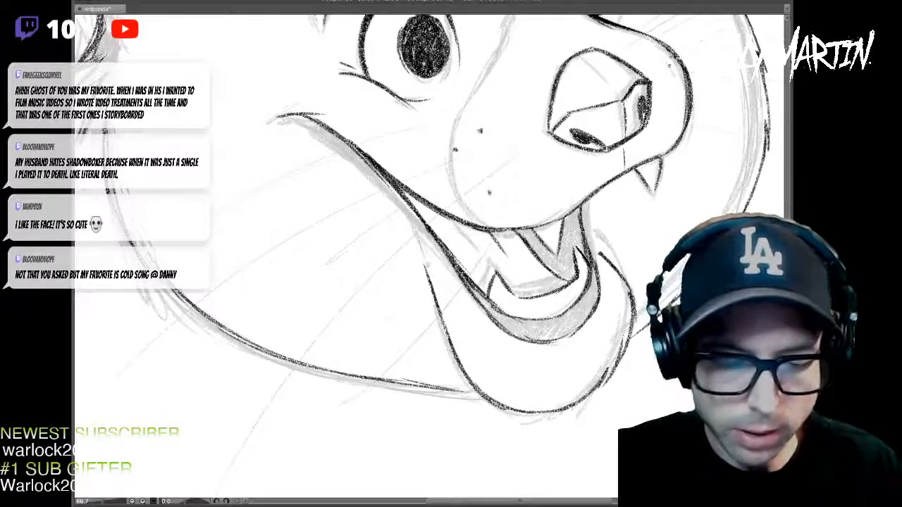
# - Draw the spiky fur tuft at the base of the right ear beside the head contour
pyautogui.moveTo(645, 153); pyautogui.dragTo(630, 324)
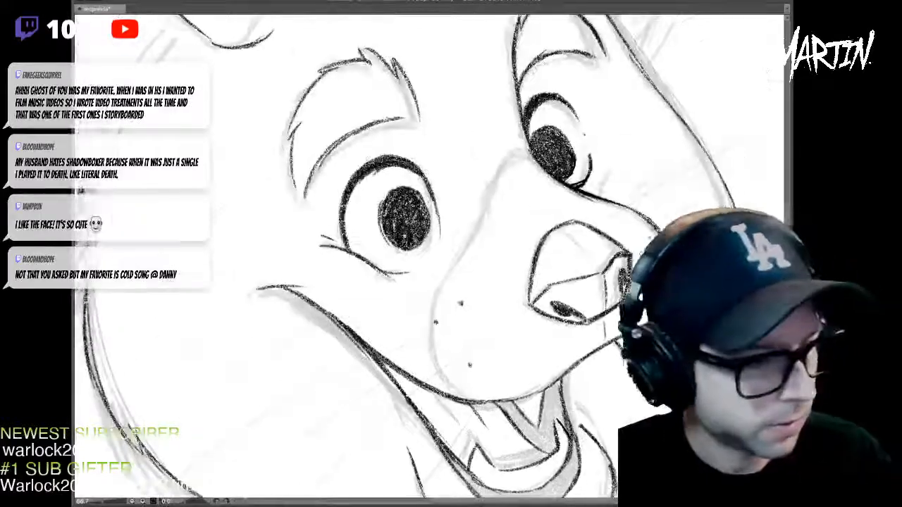
pyautogui.scroll(-1, 642, 254)
pyautogui.moveTo(641, 253); pyautogui.dragTo(639, 232)
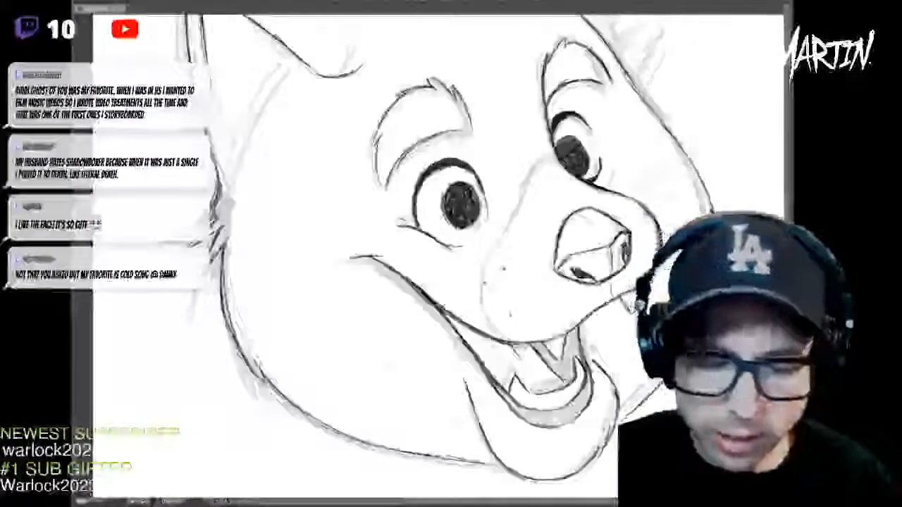
pyautogui.moveTo(451, 233)
pyautogui.mouseDown()
pyautogui.moveTo(479, 404)
pyautogui.moveTo(381, 320)
pyautogui.moveTo(381, 303)
pyautogui.moveTo(407, 344)
pyautogui.mouseUp()
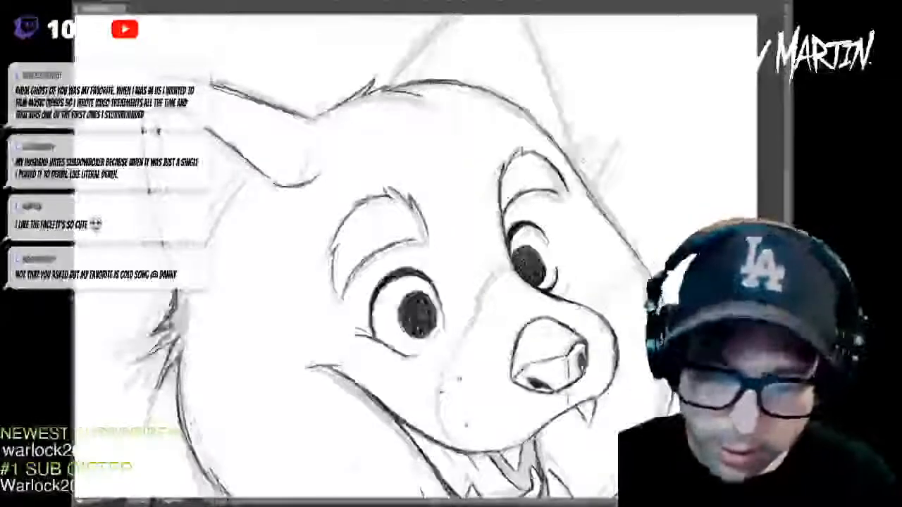
pyautogui.moveTo(586, 173)
pyautogui.mouseDown()
pyautogui.moveTo(603, 178)
pyautogui.moveTo(626, 162)
pyautogui.moveTo(605, 205)
pyautogui.mouseUp()
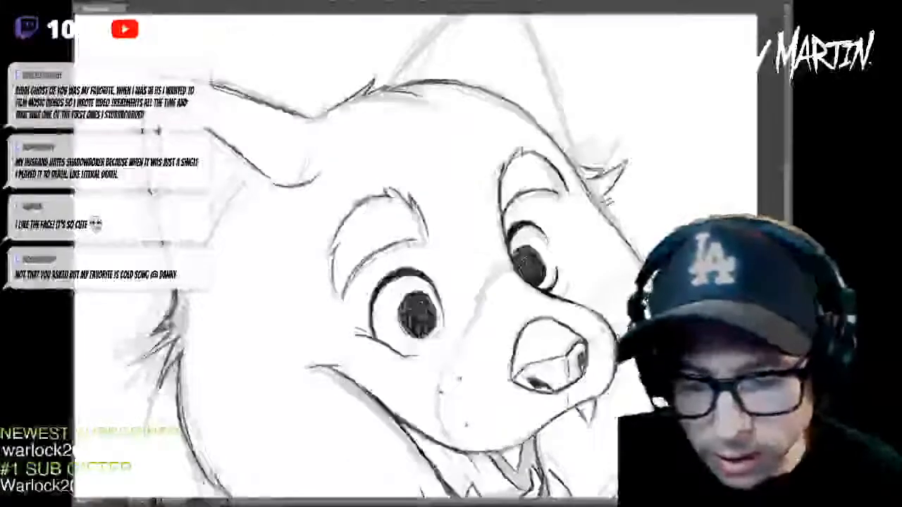
# - Trace the right ear with its long left side, rounded tip and outer edge down to the fur tuft
pyautogui.moveTo(423, 282); pyautogui.dragTo(440, 361)
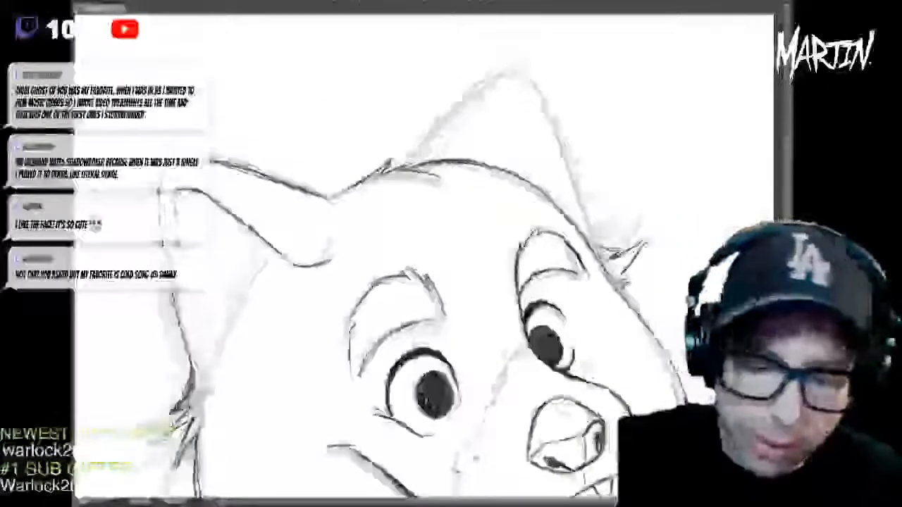
pyautogui.moveTo(399, 165)
pyautogui.mouseDown()
pyautogui.moveTo(450, 97)
pyautogui.moveTo(492, 63)
pyautogui.moveTo(519, 59)
pyautogui.moveTo(551, 110)
pyautogui.mouseUp()
pyautogui.moveTo(532, 76); pyautogui.dragTo(589, 224)
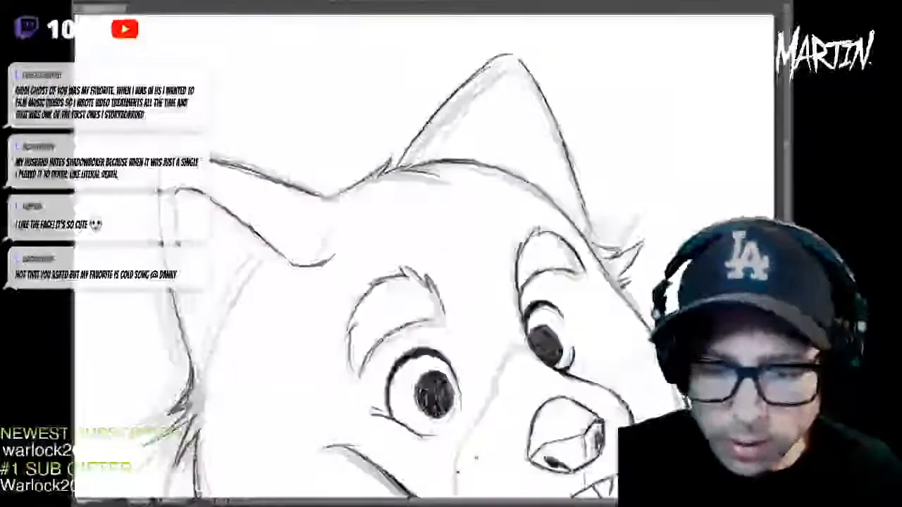
pyautogui.moveTo(568, 151); pyautogui.dragTo(596, 235)
pyautogui.moveTo(477, 458); pyautogui.dragTo(428, 317)
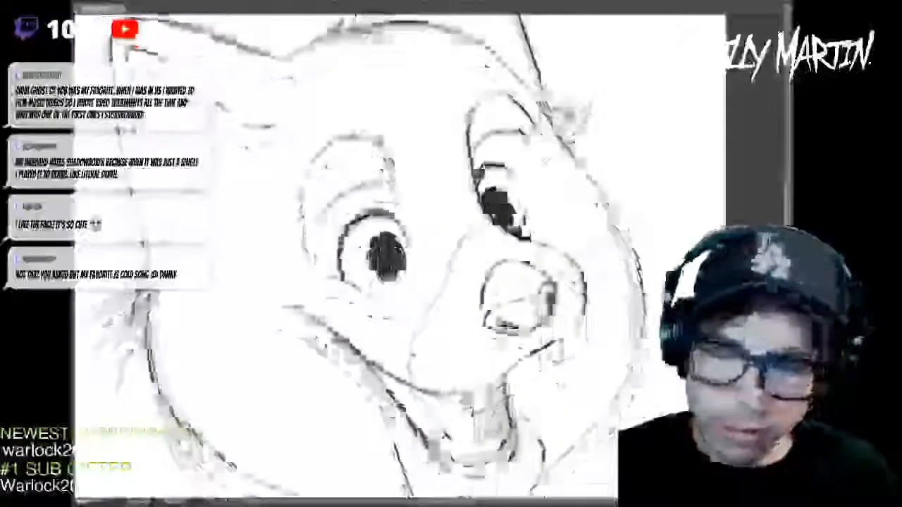
# - Redraw the right head contour below the ear tuft and darken the lower left cheek contour
pyautogui.moveTo(545, 112); pyautogui.dragTo(613, 201)
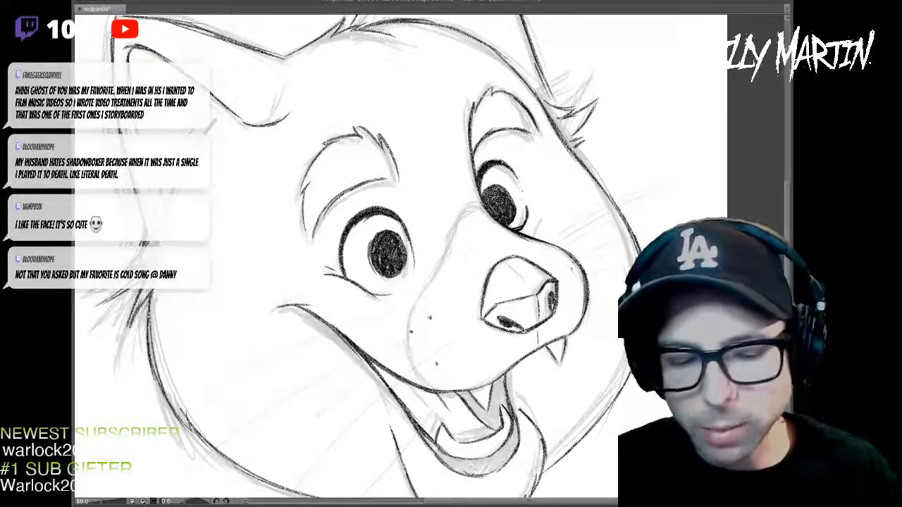
pyautogui.moveTo(451, 303); pyautogui.dragTo(529, 211)
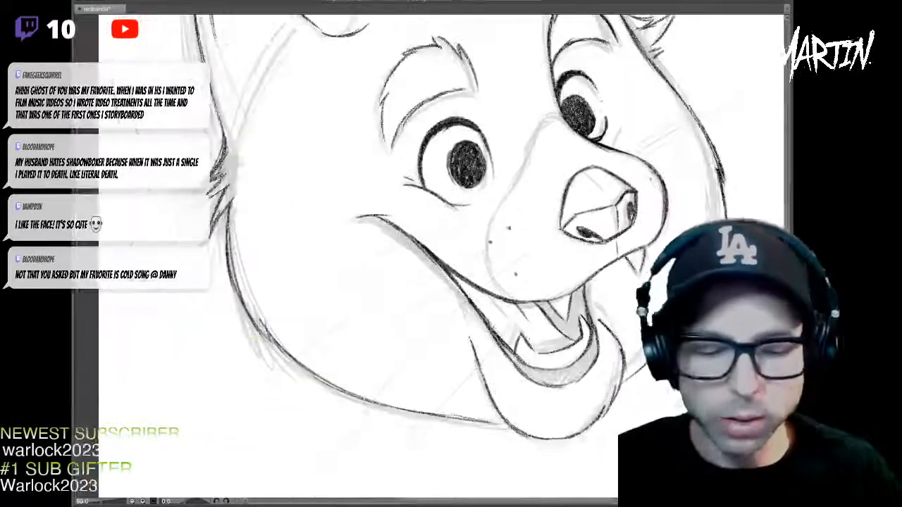
pyautogui.moveTo(251, 314); pyautogui.dragTo(326, 386)
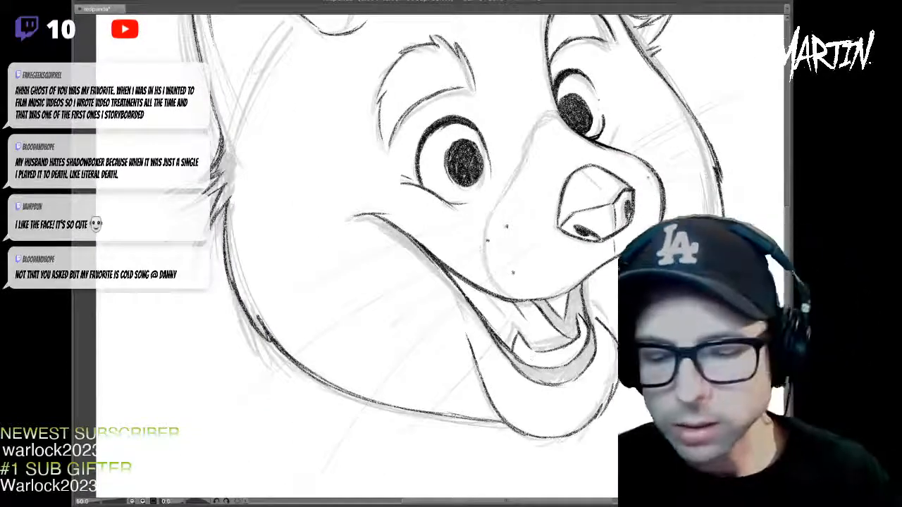
# - Redraw the lower left cheek so its line curves up to the chin, erase the old jaw line, and clean up the cheek contour
pyautogui.moveTo(437, 177); pyautogui.dragTo(439, 414)
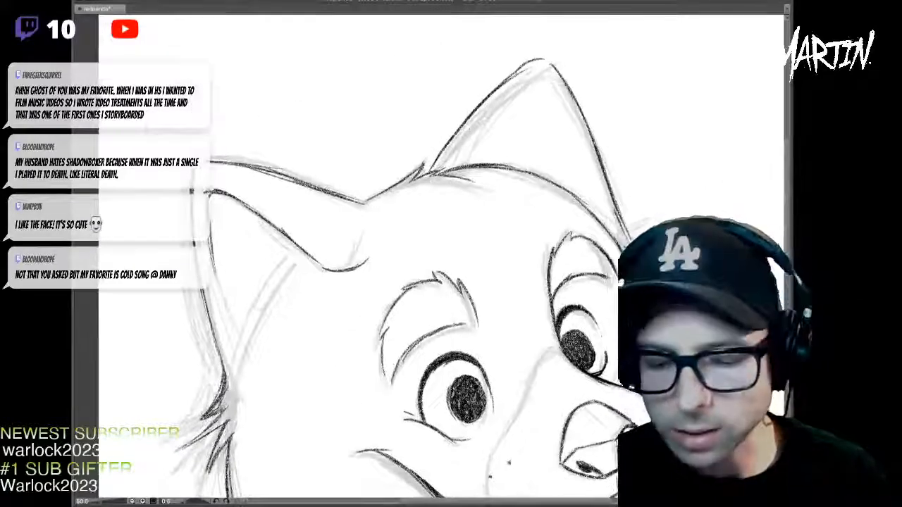
pyautogui.moveTo(451, 352)
pyautogui.mouseDown()
pyautogui.moveTo(430, 238)
pyautogui.moveTo(433, 284)
pyautogui.moveTo(418, 224)
pyautogui.moveTo(409, 119)
pyautogui.moveTo(423, 151)
pyautogui.moveTo(430, 234)
pyautogui.mouseUp()
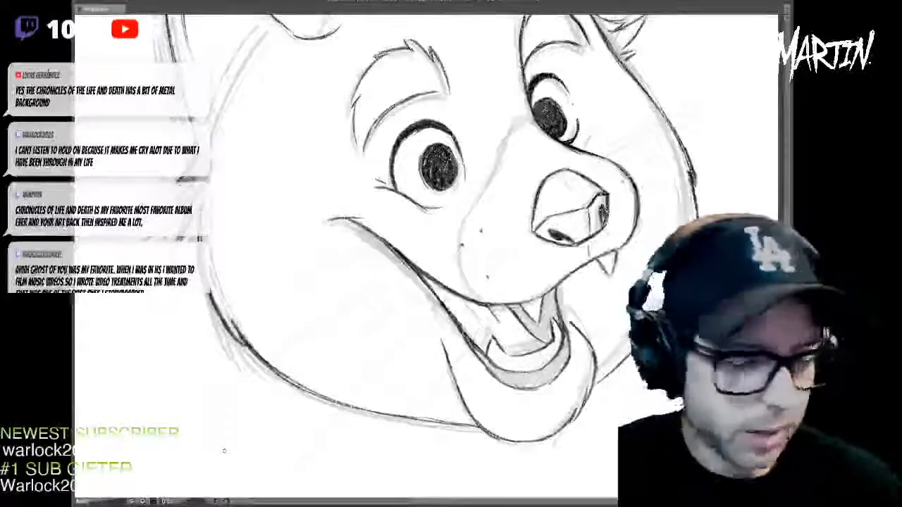
pyautogui.scroll(-2, 224, 451)
pyautogui.moveTo(224, 451)
pyautogui.mouseDown()
pyautogui.moveTo(304, 374)
pyautogui.moveTo(307, 390)
pyautogui.mouseUp()
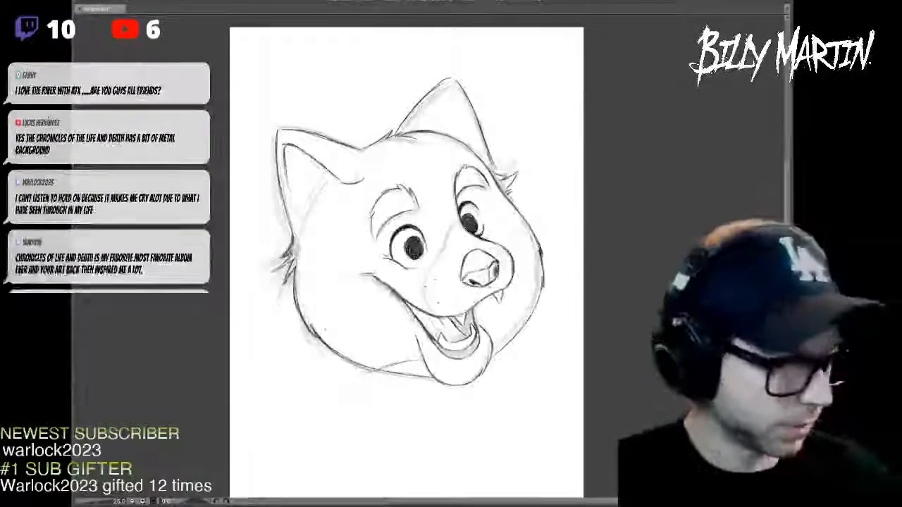
pyautogui.scroll(2, 350, 216)
pyautogui.moveTo(451, 395); pyautogui.dragTo(402, 162)
pyautogui.moveTo(342, 295); pyautogui.dragTo(450, 274)
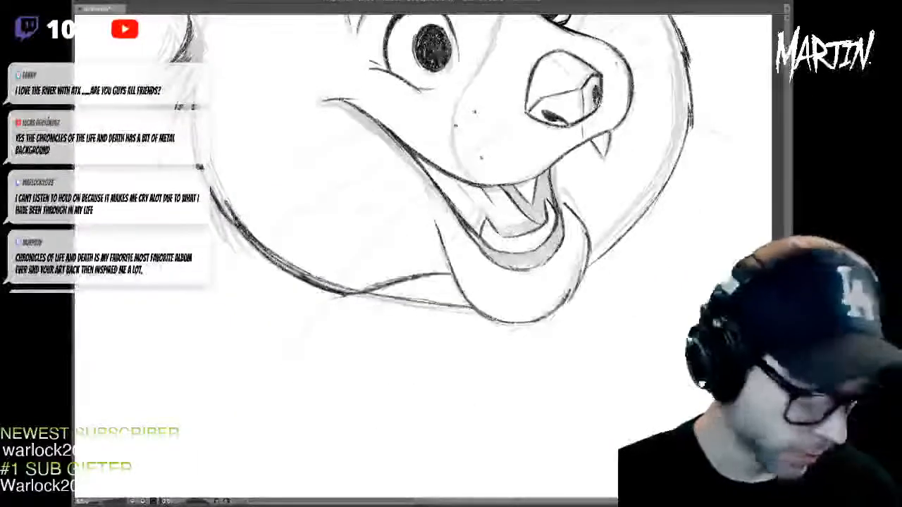
pyautogui.moveTo(380, 295); pyautogui.dragTo(454, 305)
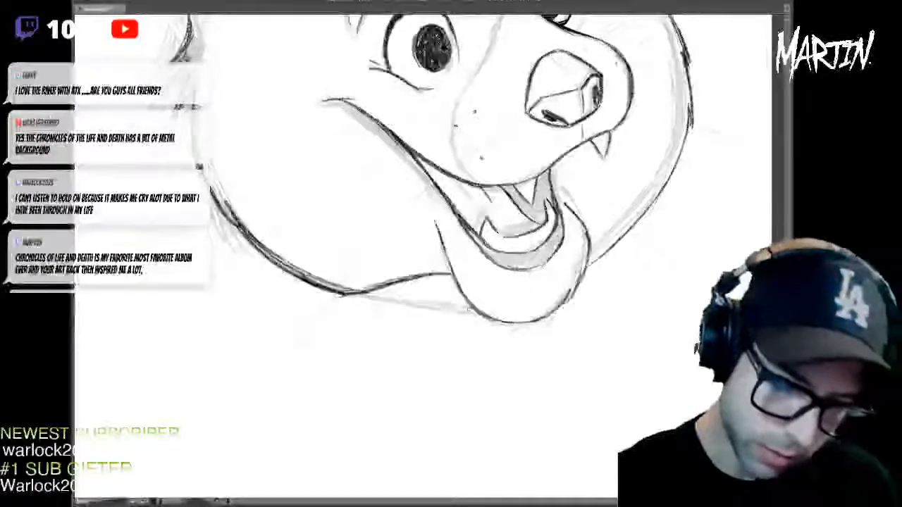
pyautogui.moveTo(358, 292)
pyautogui.mouseDown()
pyautogui.moveTo(306, 279)
pyautogui.moveTo(244, 237)
pyautogui.mouseUp()
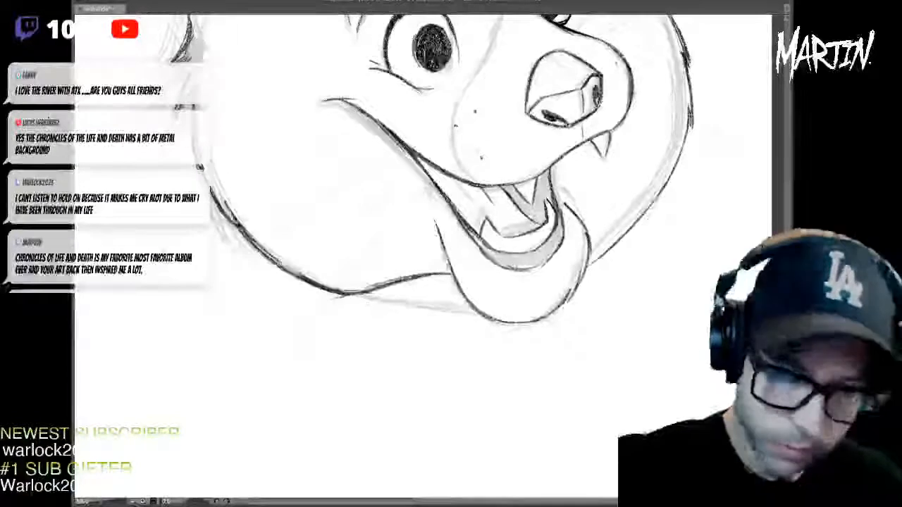
# - Draw the lower right cheek contour from the side of the chin up to the outer edge of the head
pyautogui.moveTo(369, 288)
pyautogui.mouseDown()
pyautogui.moveTo(300, 447)
pyautogui.moveTo(298, 437)
pyautogui.mouseUp()
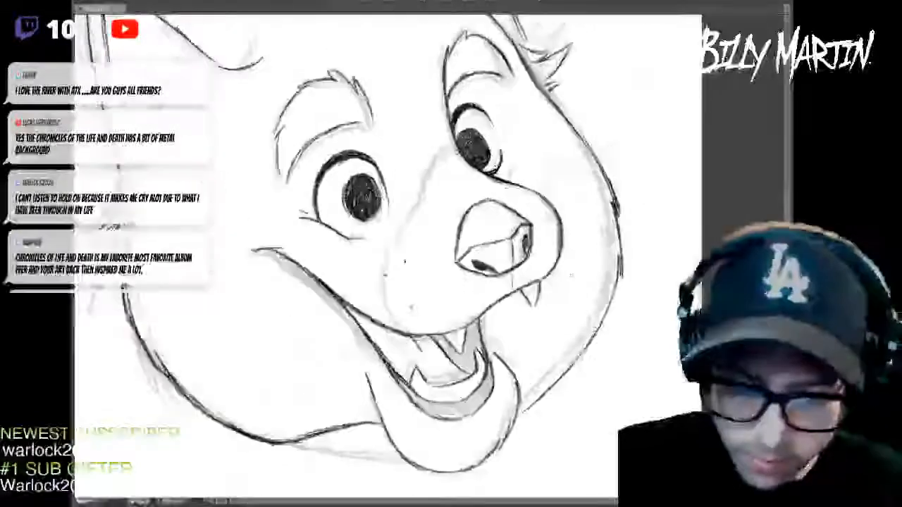
pyautogui.moveTo(519, 391)
pyautogui.mouseDown()
pyautogui.moveTo(603, 329)
pyautogui.moveTo(610, 306)
pyautogui.mouseUp()
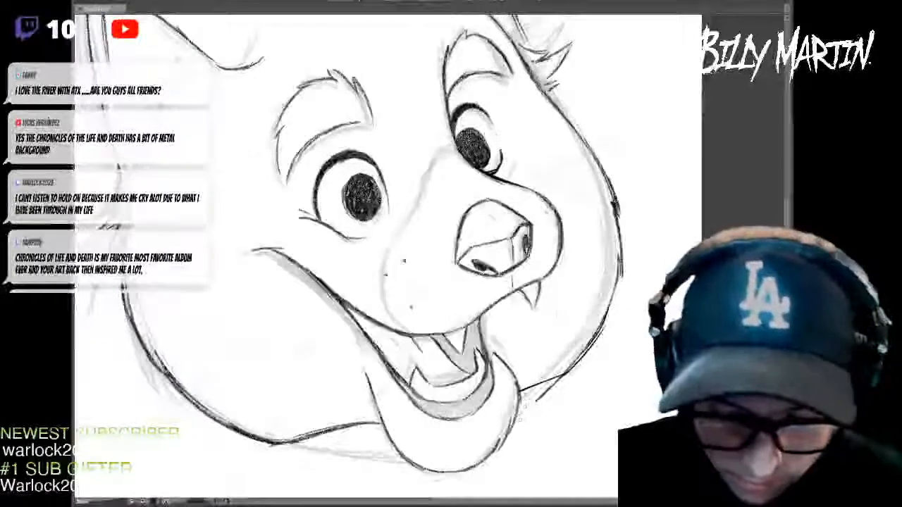
pyautogui.moveTo(423, 352)
pyautogui.mouseDown()
pyautogui.moveTo(413, 276)
pyautogui.moveTo(420, 227)
pyautogui.mouseUp()
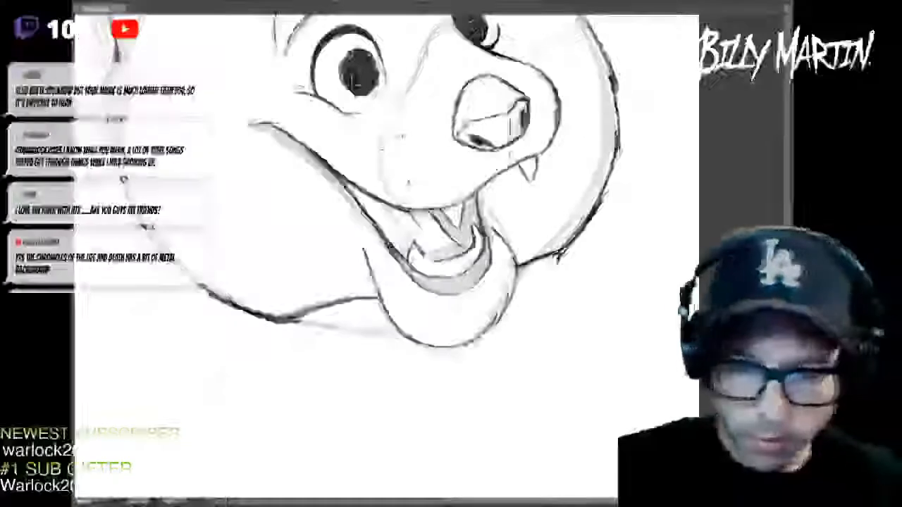
pyautogui.scroll(3, 387, 247)
pyautogui.hotkey('ctrl', '0')
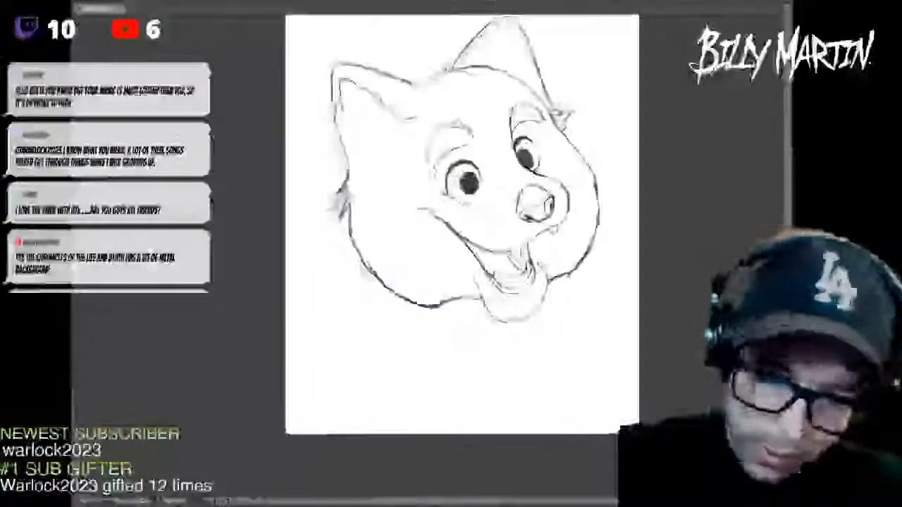
pyautogui.scroll(5, 386, 247)
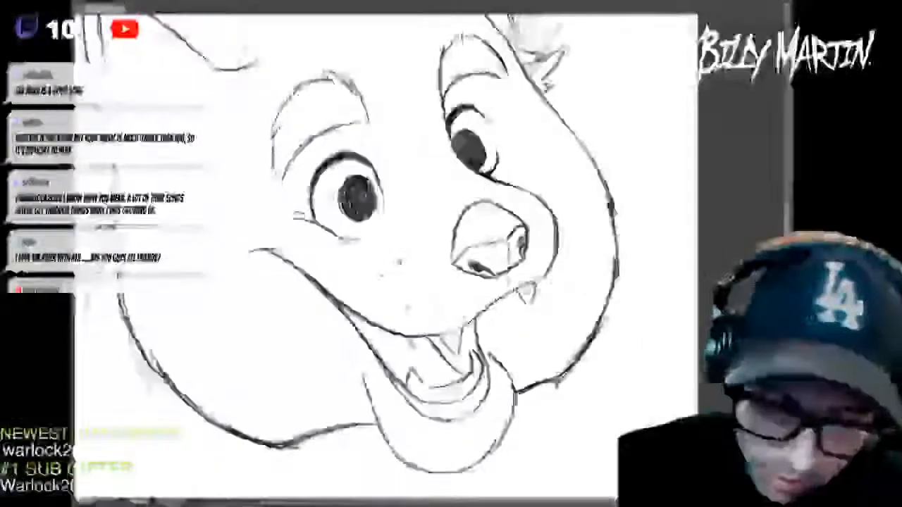
# - Refine the lower right cheek curve with darker strokes, clean up its inner lines, and add a small fur break on the outer edge
pyautogui.moveTo(607, 210); pyautogui.dragTo(593, 313)
pyautogui.moveTo(605, 251)
pyautogui.mouseDown()
pyautogui.moveTo(577, 336)
pyautogui.moveTo(554, 365)
pyautogui.moveTo(519, 381)
pyautogui.mouseUp()
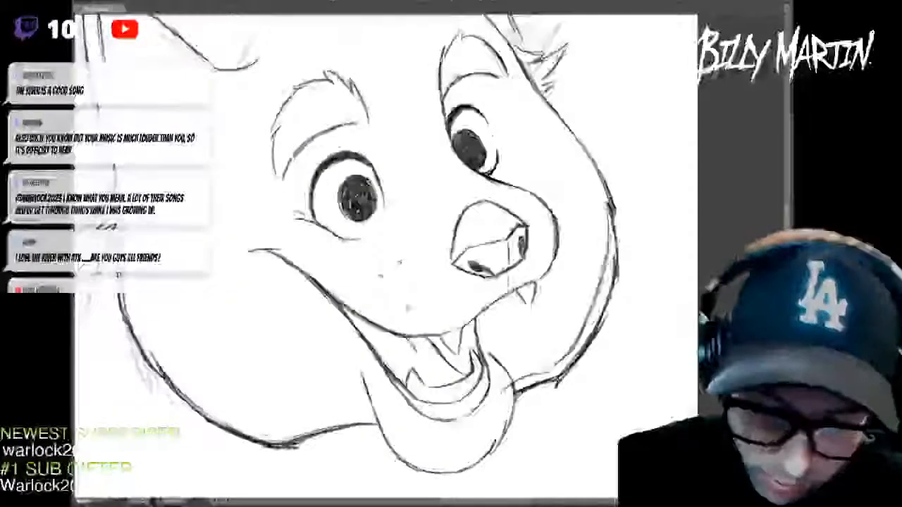
pyautogui.moveTo(571, 351); pyautogui.dragTo(554, 370)
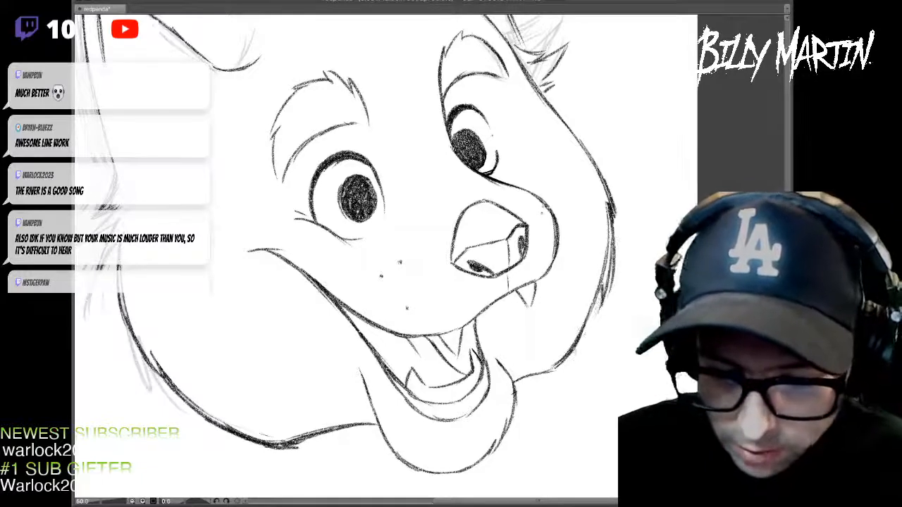
pyautogui.moveTo(609, 283); pyautogui.dragTo(579, 341)
pyautogui.moveTo(597, 303)
pyautogui.mouseDown()
pyautogui.moveTo(546, 371)
pyautogui.moveTo(591, 320)
pyautogui.mouseUp()
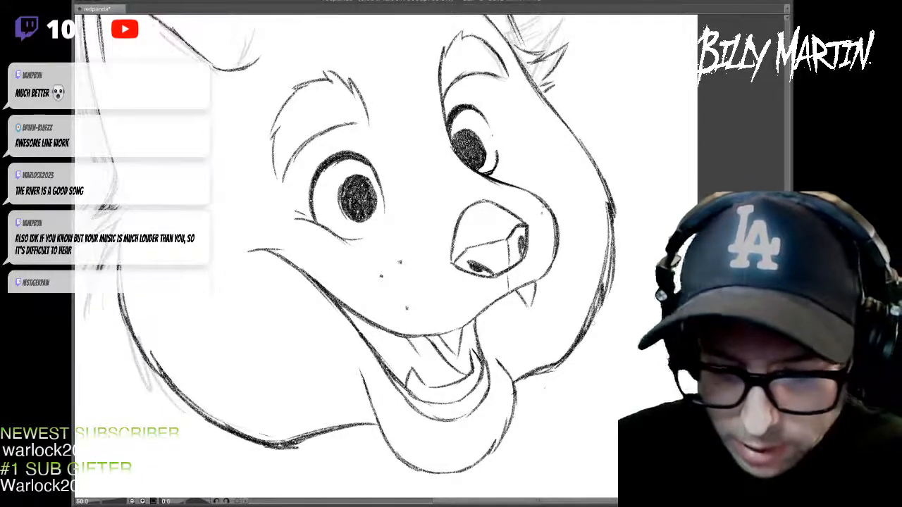
pyautogui.moveTo(607, 272); pyautogui.dragTo(599, 315)
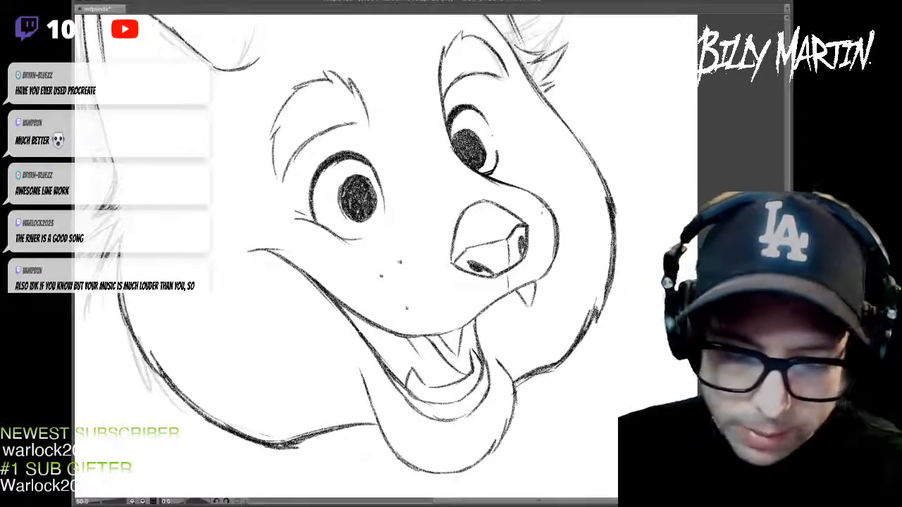
# - Remove the grey rough sketch beneath the clean line drawing of the head
pyautogui.moveTo(423, 233); pyautogui.dragTo(478, 323)
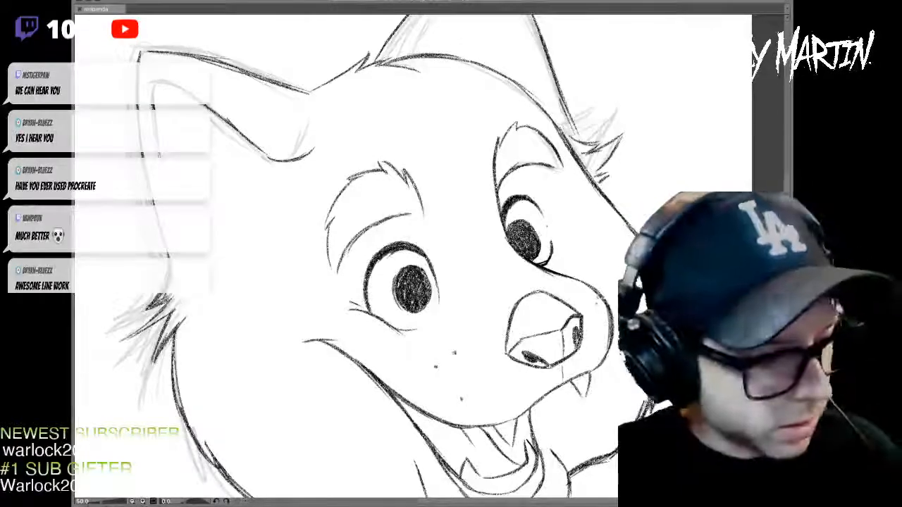
pyautogui.scroll(-1, 699, 238)
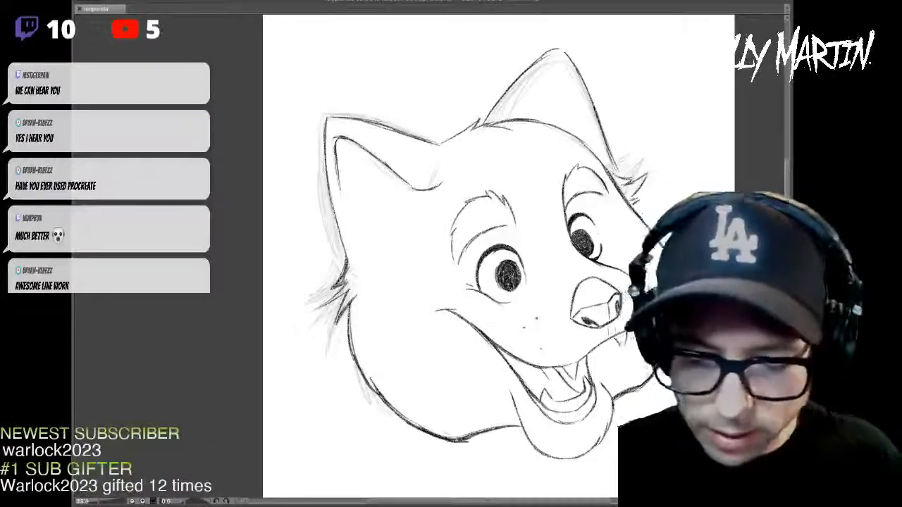
pyautogui.moveTo(699, 237); pyautogui.dragTo(667, 201)
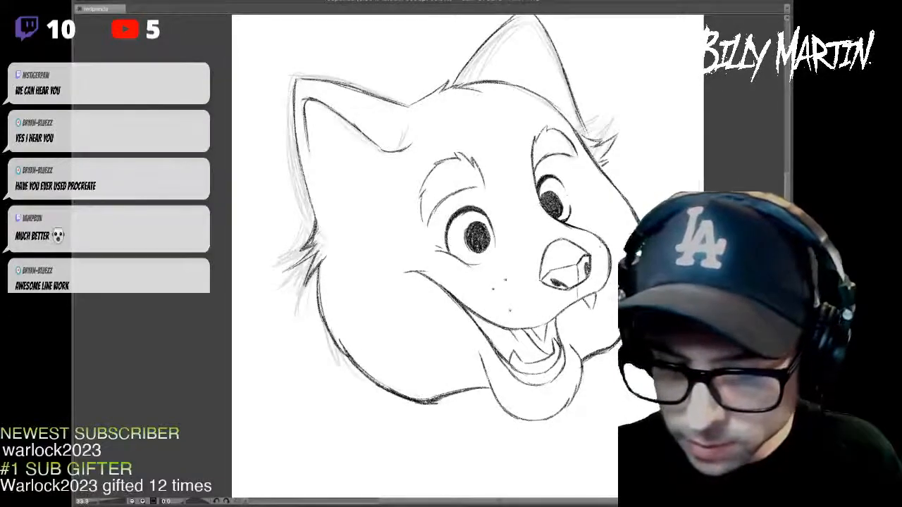
pyautogui.press('Delete')
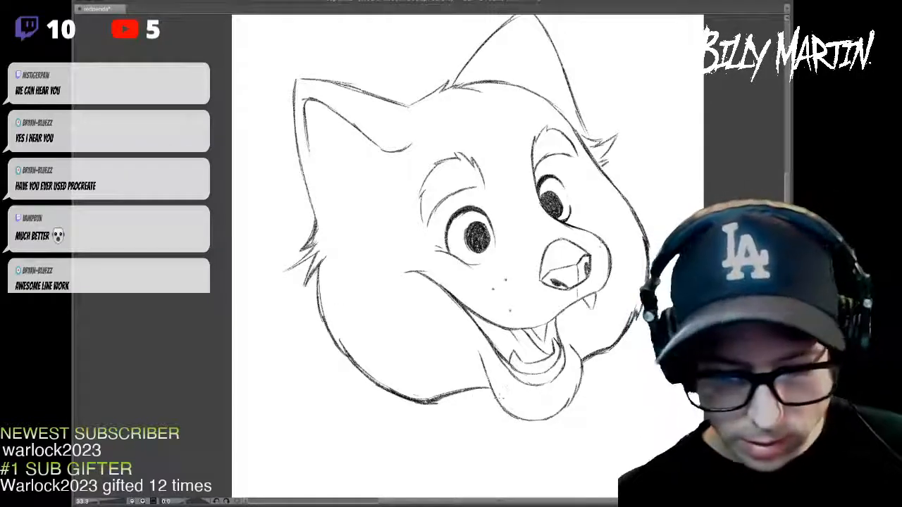
# - Redraw the lower left cheek contour with pointed fur tips along its outer and bottom edges, cleaning up the old line
pyautogui.moveTo(415, 406); pyautogui.dragTo(489, 386)
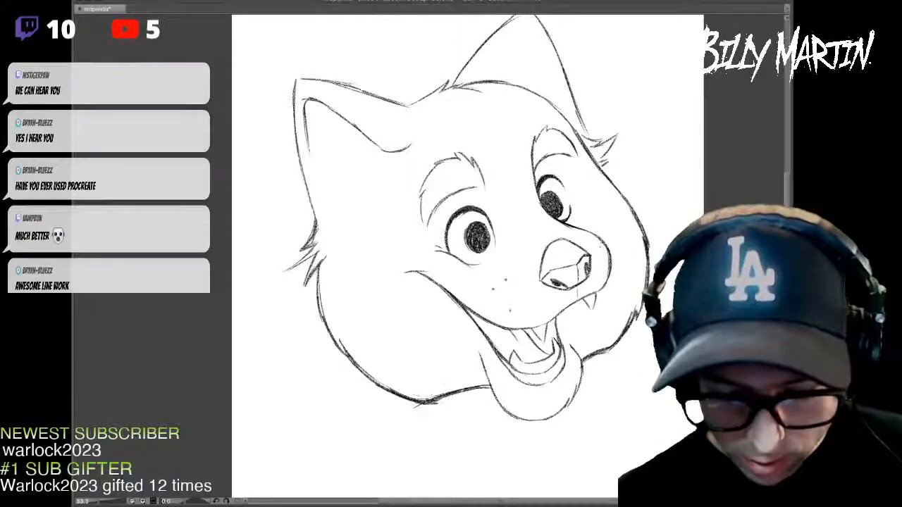
pyautogui.moveTo(419, 402)
pyautogui.mouseDown()
pyautogui.moveTo(407, 413)
pyautogui.moveTo(483, 387)
pyautogui.mouseUp()
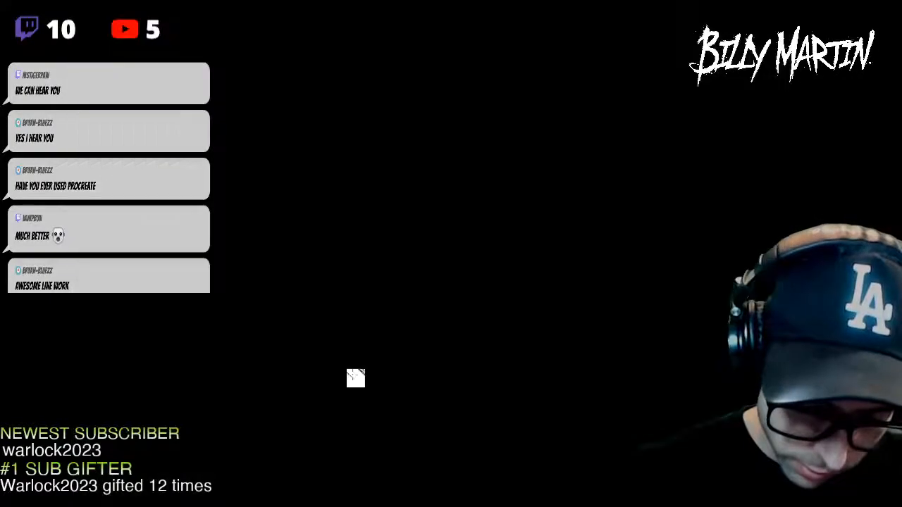
pyautogui.moveTo(317, 308)
pyautogui.mouseDown()
pyautogui.moveTo(367, 393)
pyautogui.moveTo(320, 314)
pyautogui.mouseUp()
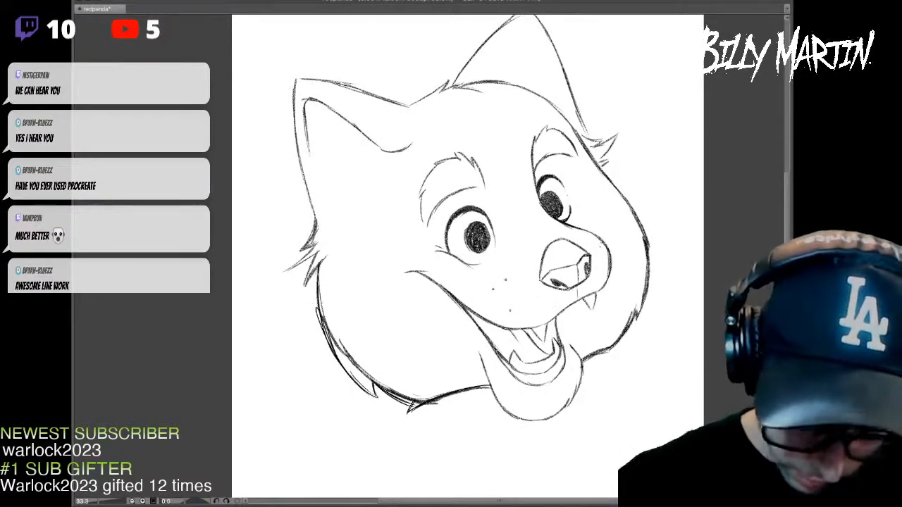
pyautogui.moveTo(319, 272); pyautogui.dragTo(348, 369)
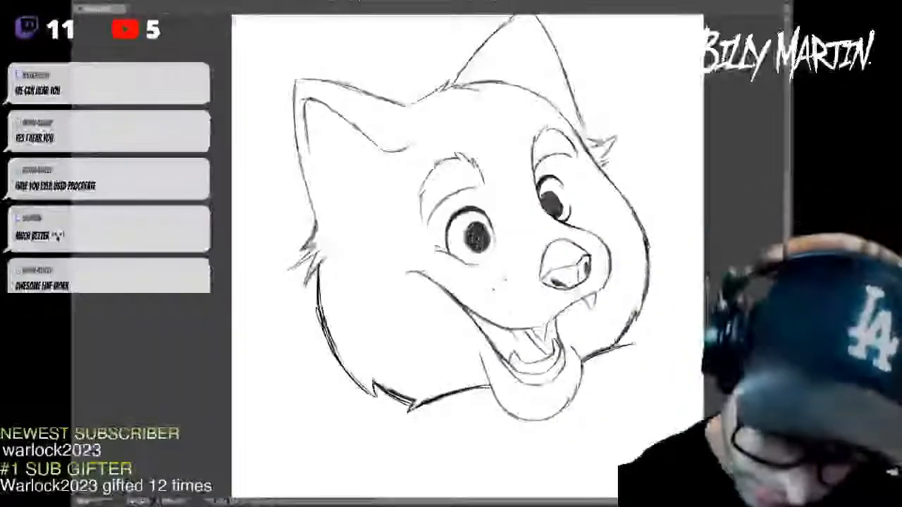
# - Draw jagged fur points on the lower right cheek and extend the outer contour down to them
pyautogui.moveTo(620, 335); pyautogui.dragTo(645, 337)
pyautogui.moveTo(645, 304); pyautogui.dragTo(642, 337)
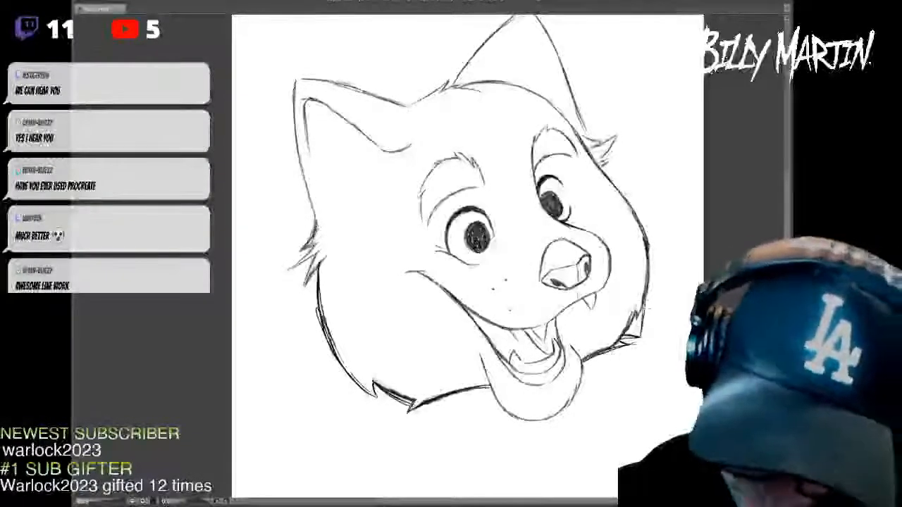
pyautogui.moveTo(649, 255); pyautogui.dragTo(651, 302)
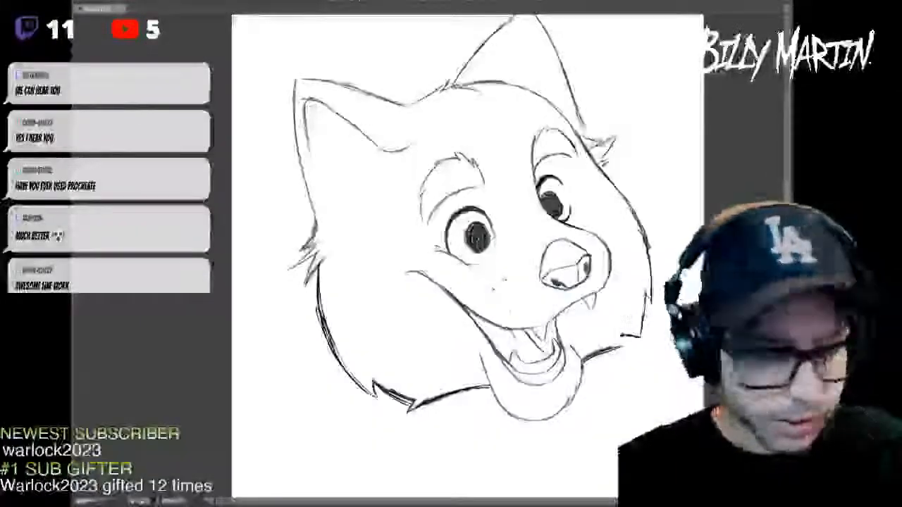
# - Close the lower right cheek tuft with sharp fur strokes and thicken the line running from it to the chin
pyautogui.scroll(3, 652, 377)
pyautogui.moveTo(652, 377); pyautogui.dragTo(692, 324)
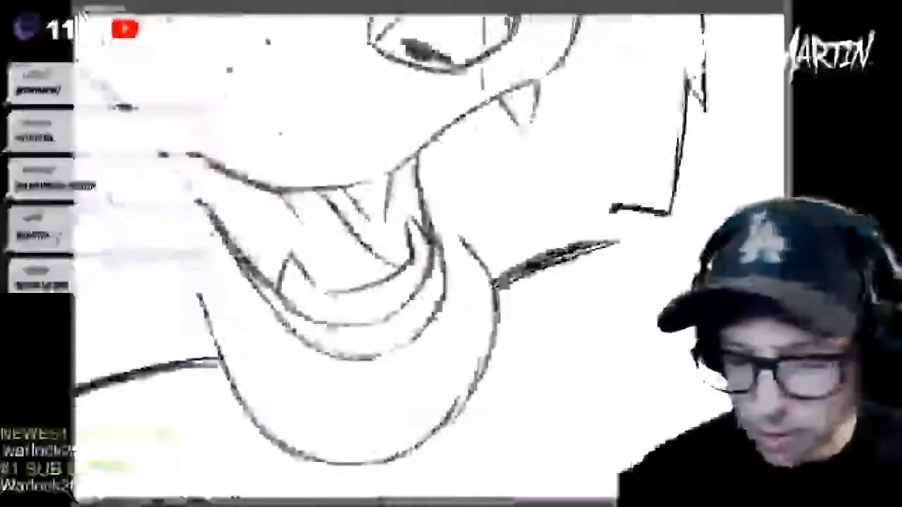
pyautogui.moveTo(588, 247); pyautogui.dragTo(660, 239)
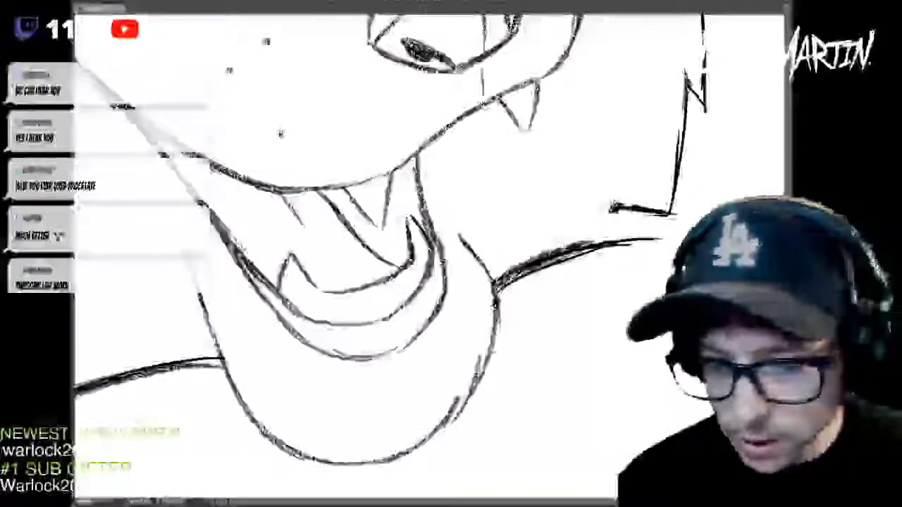
pyautogui.moveTo(603, 222); pyautogui.dragTo(661, 231)
pyautogui.moveTo(615, 207); pyautogui.dragTo(597, 217)
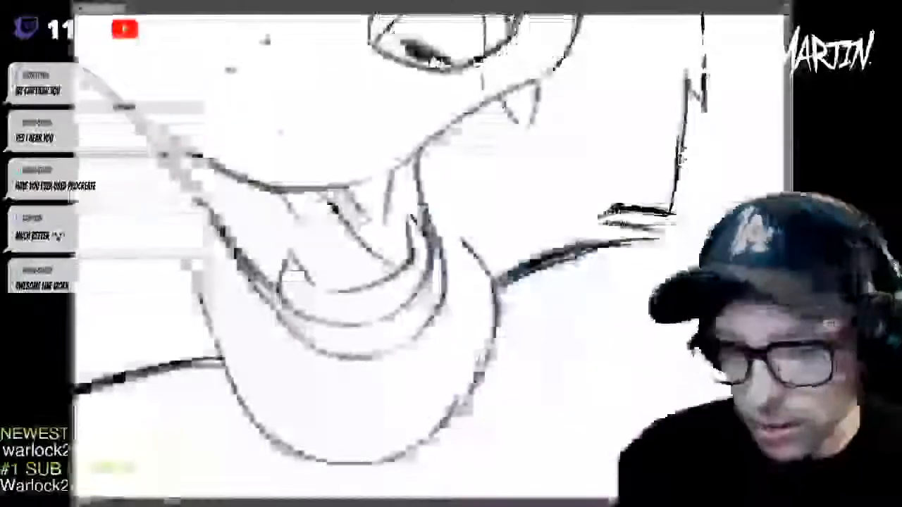
pyautogui.moveTo(682, 62); pyautogui.dragTo(686, 90)
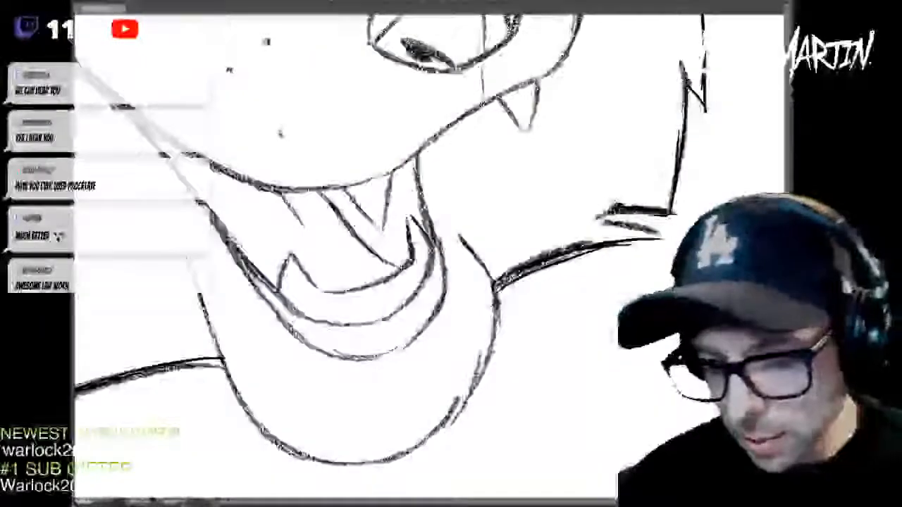
pyautogui.moveTo(516, 279); pyautogui.dragTo(593, 245)
pyautogui.moveTo(539, 270); pyautogui.dragTo(654, 239)
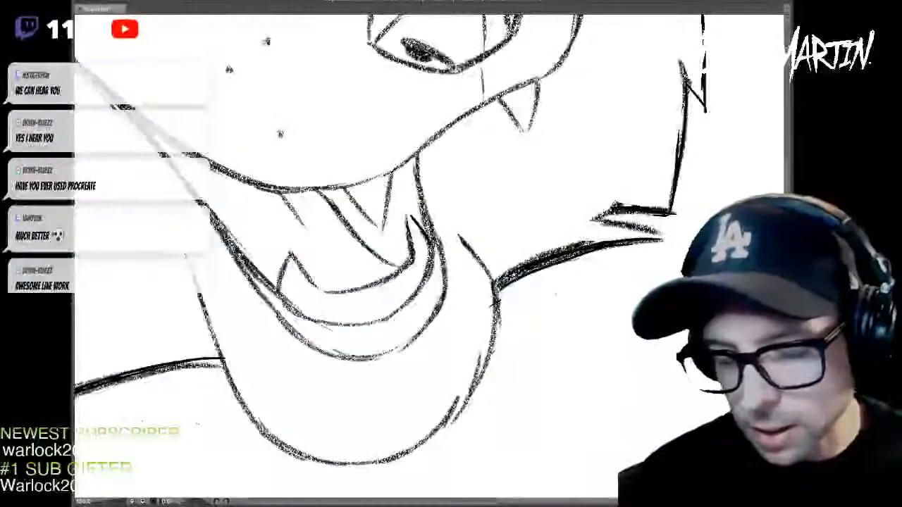
# - Strengthen the outlines of the fang below the nose and the pointed upper tooth inside the open mouth
pyautogui.moveTo(564, 177); pyautogui.dragTo(421, 312)
pyautogui.moveTo(538, 268)
pyautogui.mouseDown()
pyautogui.moveTo(543, 203)
pyautogui.moveTo(560, 248)
pyautogui.mouseUp()
pyautogui.moveTo(561, 245)
pyautogui.mouseDown()
pyautogui.moveTo(554, 139)
pyautogui.moveTo(545, 260)
pyautogui.moveTo(541, 172)
pyautogui.mouseUp()
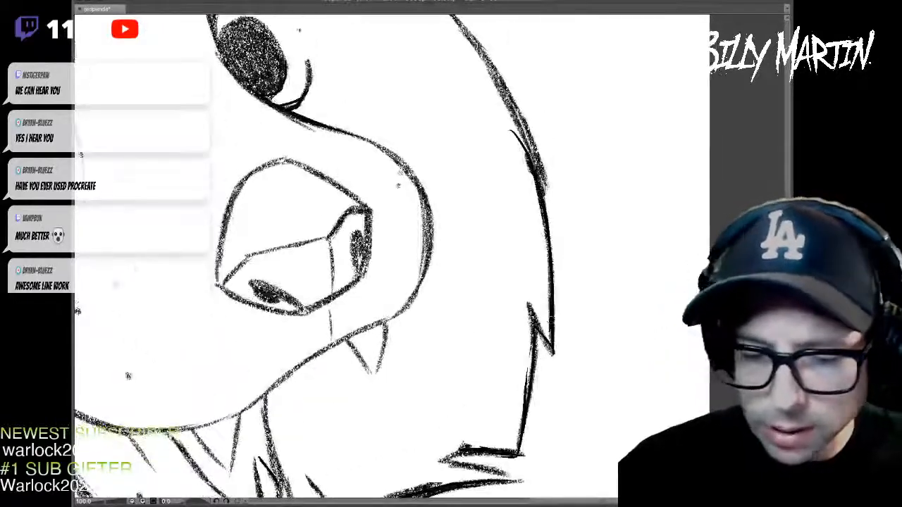
pyautogui.moveTo(394, 317)
pyautogui.mouseDown()
pyautogui.moveTo(503, 196)
pyautogui.moveTo(479, 253)
pyautogui.mouseUp()
pyautogui.moveTo(517, 180); pyautogui.dragTo(451, 223)
pyautogui.moveTo(391, 254)
pyautogui.mouseDown()
pyautogui.moveTo(331, 307)
pyautogui.moveTo(272, 319)
pyautogui.moveTo(318, 306)
pyautogui.mouseUp()
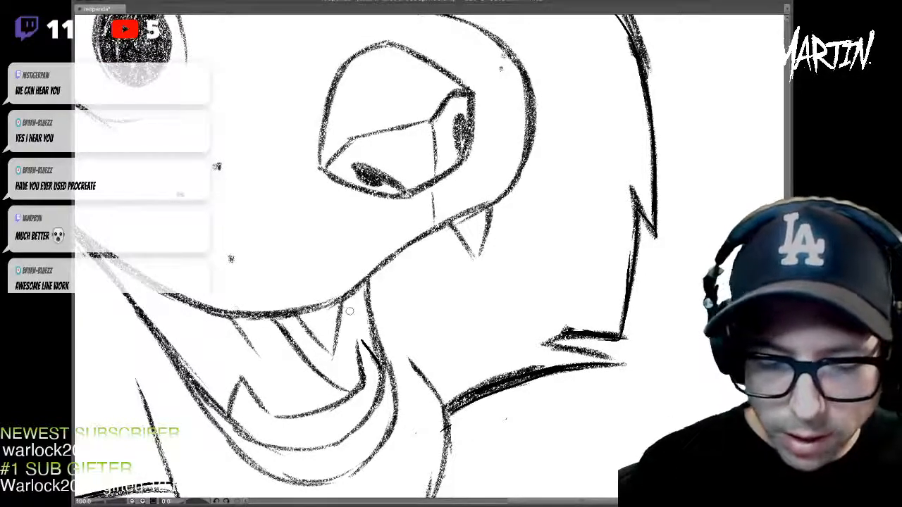
pyautogui.moveTo(409, 394)
pyautogui.mouseDown()
pyautogui.moveTo(488, 234)
pyautogui.moveTo(527, 301)
pyautogui.mouseUp()
pyautogui.moveTo(550, 76)
pyautogui.mouseDown()
pyautogui.moveTo(471, 247)
pyautogui.moveTo(480, 283)
pyautogui.mouseUp()
pyautogui.moveTo(493, 227); pyautogui.dragTo(481, 283)
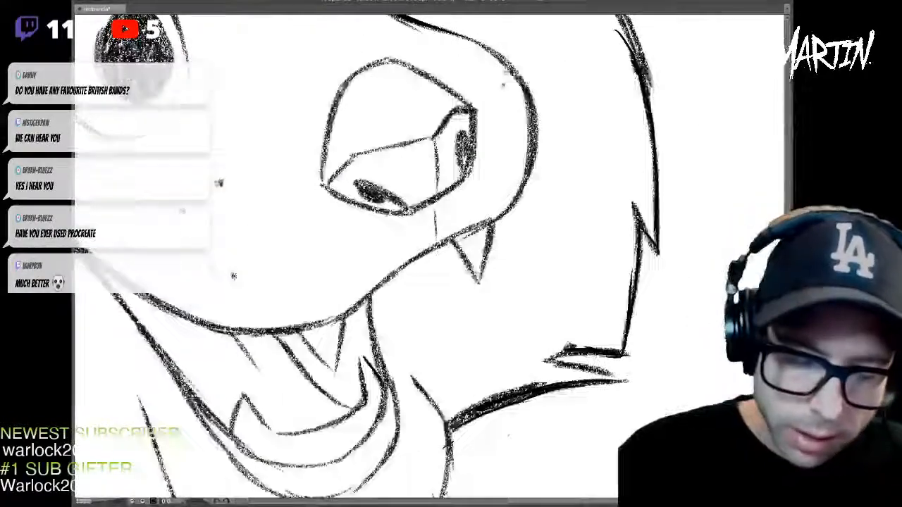
pyautogui.moveTo(344, 323); pyautogui.dragTo(334, 372)
pyautogui.moveTo(333, 372)
pyautogui.mouseDown()
pyautogui.moveTo(300, 339)
pyautogui.moveTo(450, 331)
pyautogui.moveTo(447, 340)
pyautogui.mouseUp()
pyautogui.moveTo(423, 204); pyautogui.dragTo(338, 355)
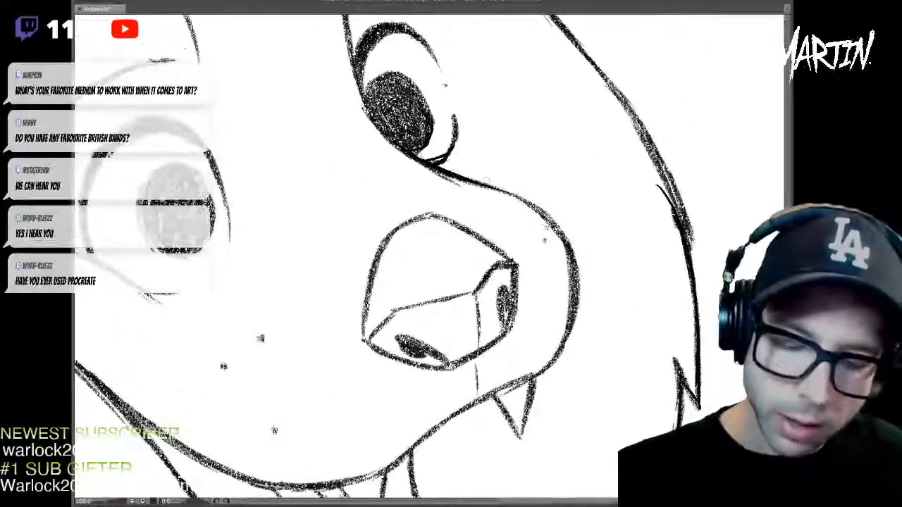
# - Transform the selected lower right cheek fur by shifting it slightly up and toward the face, and apply the move
pyautogui.scroll(5, 472, 321)
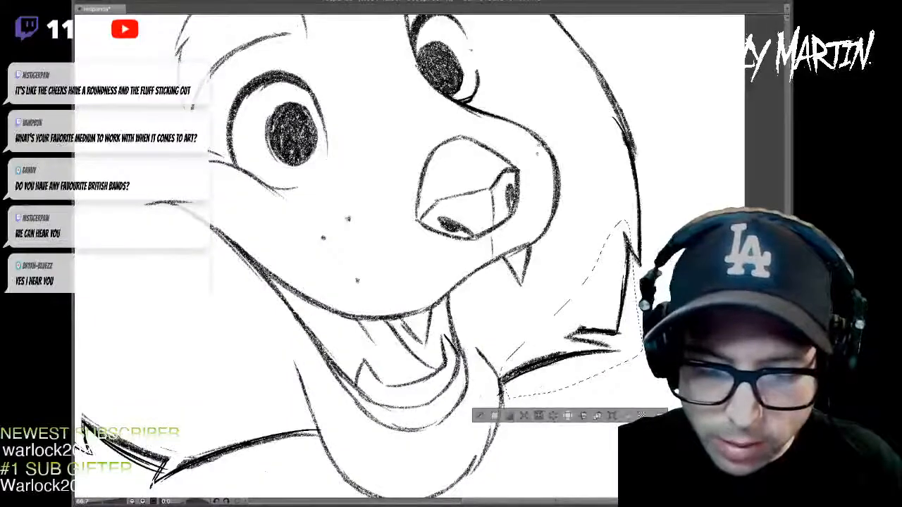
pyautogui.hotkey('ctrl', 't')
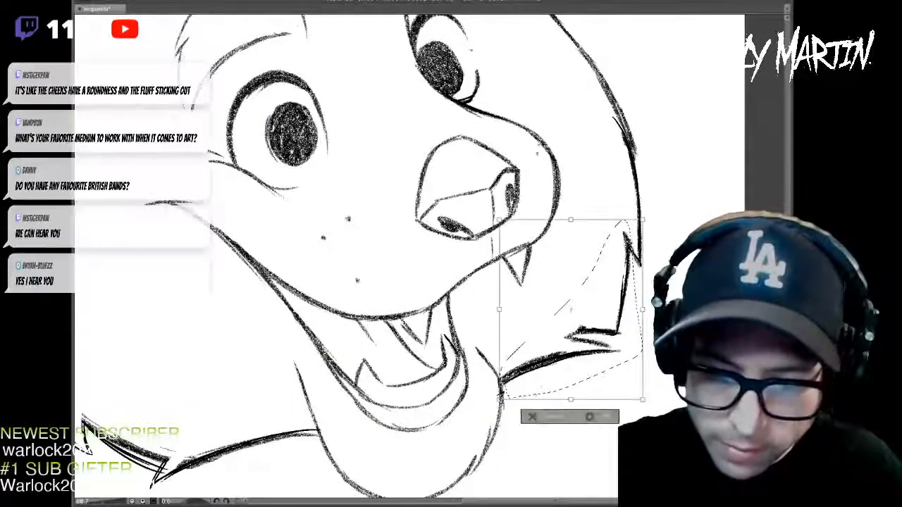
pyautogui.moveTo(571, 309); pyautogui.dragTo(568, 303)
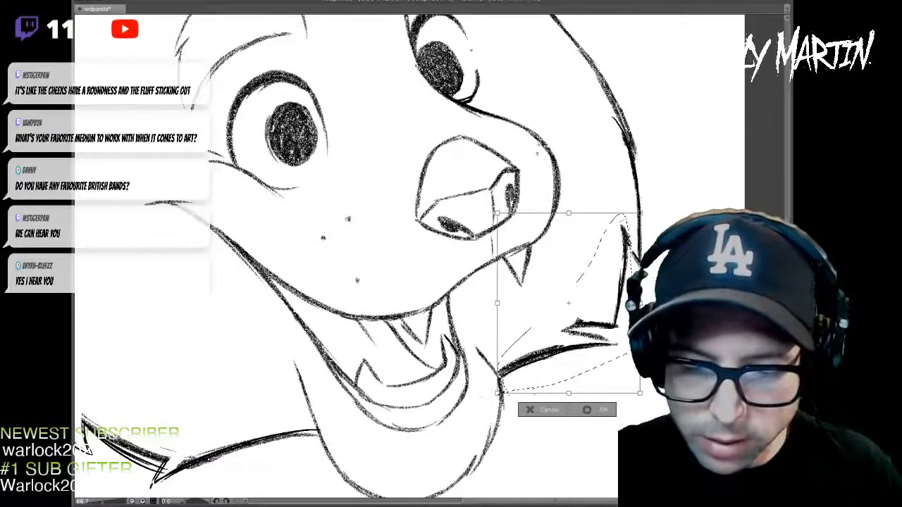
pyautogui.press('Return')
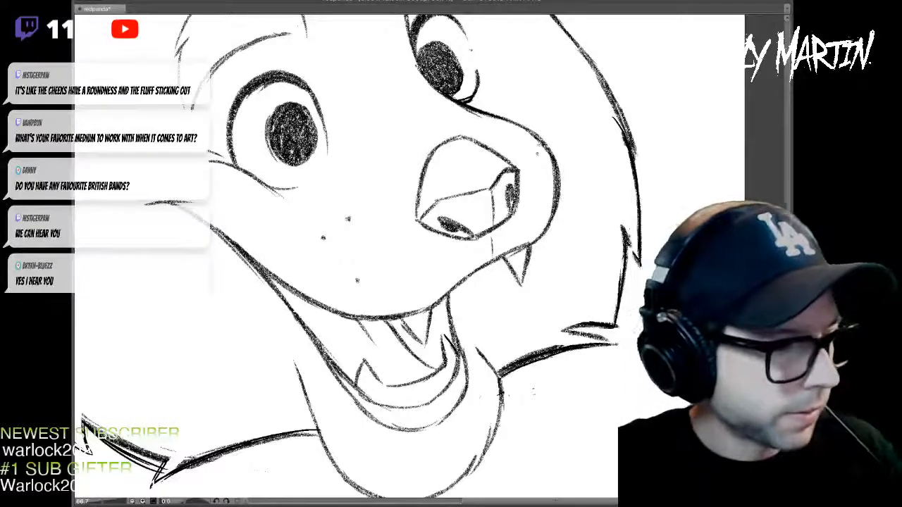
pyautogui.scroll(-2, 658, 218)
pyautogui.moveTo(656, 127); pyautogui.dragTo(667, 209)
pyautogui.scroll(-1, 657, 186)
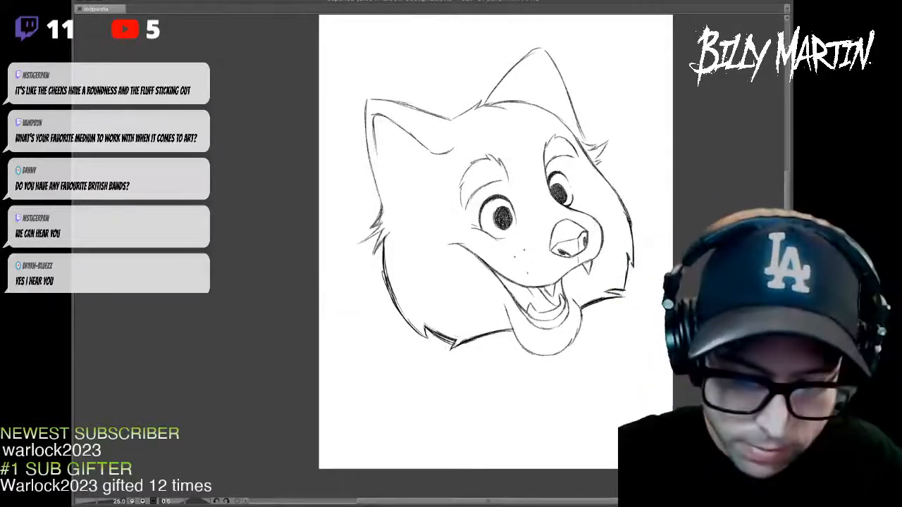
# - Redraw the pointed fur tips at the bottom of the left cheek, joining them with a clean line, and thicken the outer cheek contour
pyautogui.scroll(3, 470, 315)
pyautogui.moveTo(423, 389)
pyautogui.mouseDown()
pyautogui.moveTo(491, 310)
pyautogui.moveTo(462, 316)
pyautogui.moveTo(419, 280)
pyautogui.moveTo(472, 321)
pyautogui.moveTo(465, 309)
pyautogui.mouseUp()
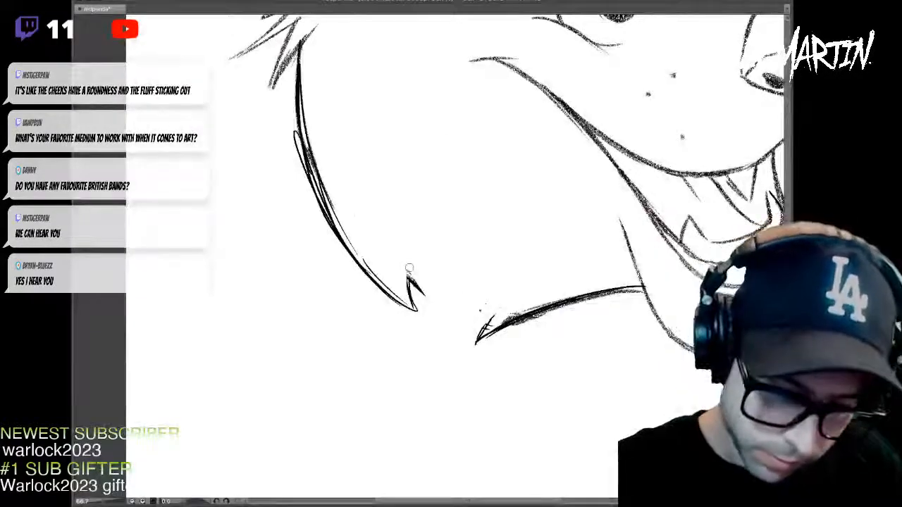
pyautogui.moveTo(414, 280); pyautogui.dragTo(462, 331)
pyautogui.hotkey('ctrl', 'z')
pyautogui.moveTo(415, 282); pyautogui.dragTo(476, 342)
pyautogui.moveTo(499, 312)
pyautogui.mouseDown()
pyautogui.moveTo(475, 344)
pyautogui.moveTo(409, 273)
pyautogui.moveTo(418, 314)
pyautogui.moveTo(326, 196)
pyautogui.moveTo(300, 138)
pyautogui.mouseUp()
pyautogui.hotkey('ctrl', '-')
pyautogui.hotkey('ctrl', '-')
pyautogui.moveTo(305, 69); pyautogui.dragTo(193, 211)
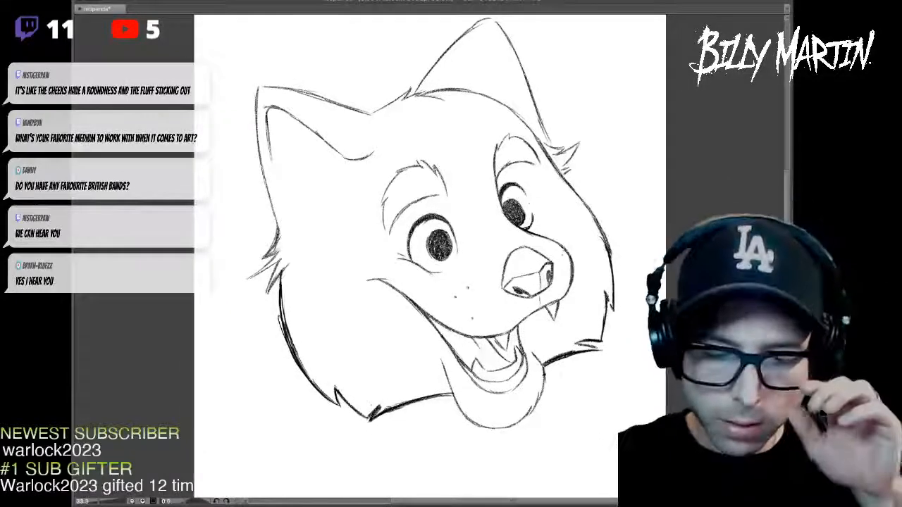
# - Save the drawing, scale the large left eye down slightly, and shift it up toward the nose with the selection transform
pyautogui.hotkey('ctrl', 's')
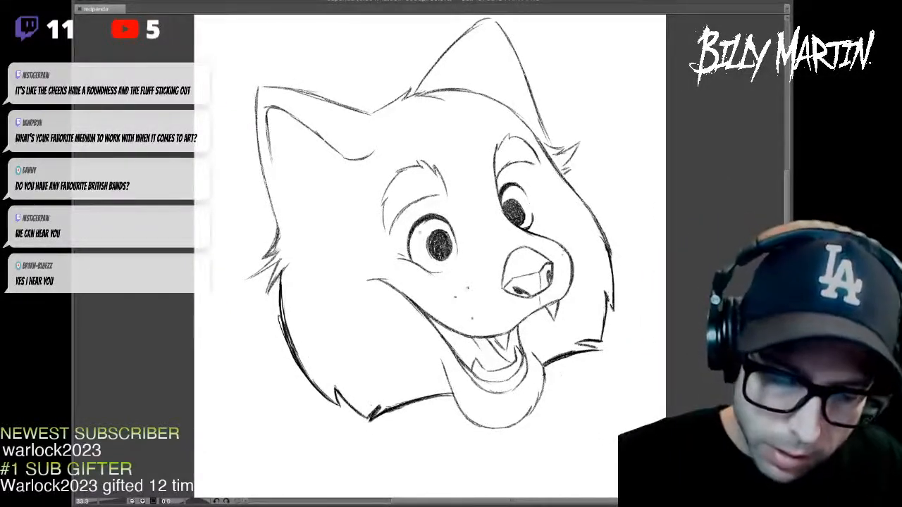
pyautogui.moveTo(462, 227); pyautogui.dragTo(455, 273)
pyautogui.moveTo(401, 230); pyautogui.dragTo(456, 281)
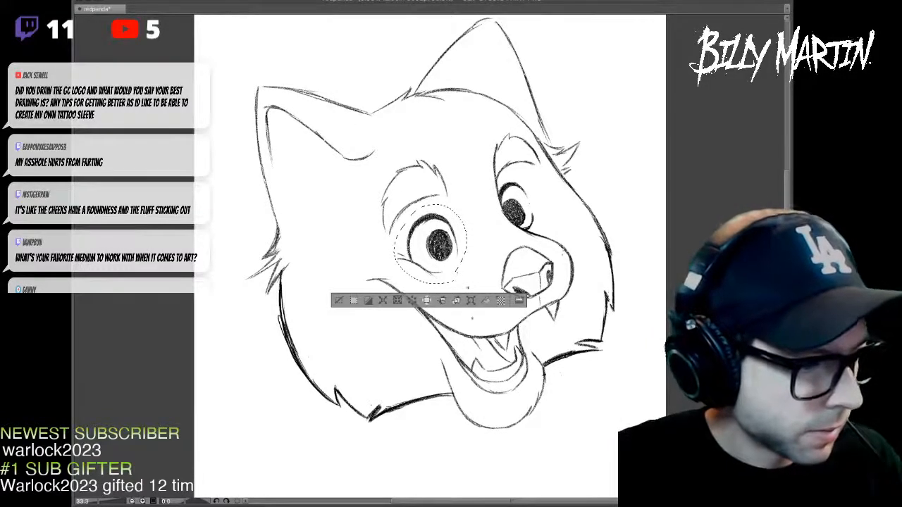
pyautogui.hotkey('ctrl', 't')
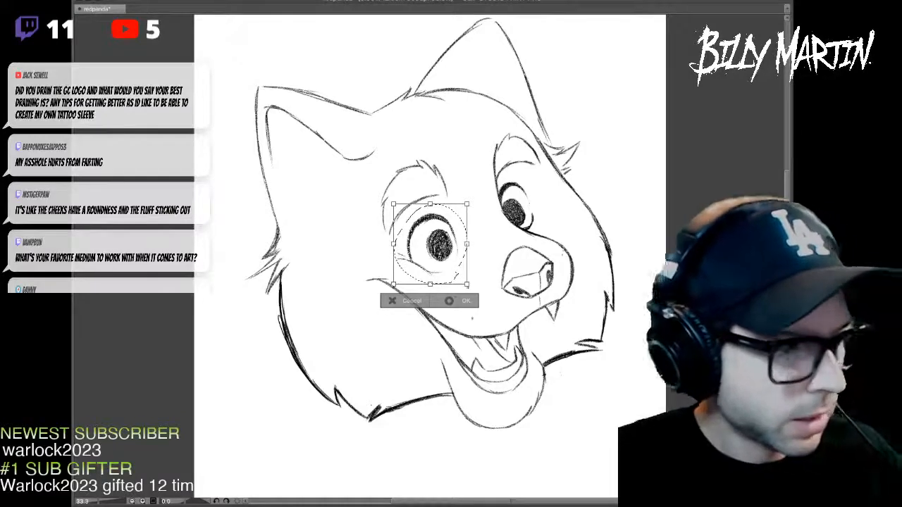
pyautogui.press('Return')
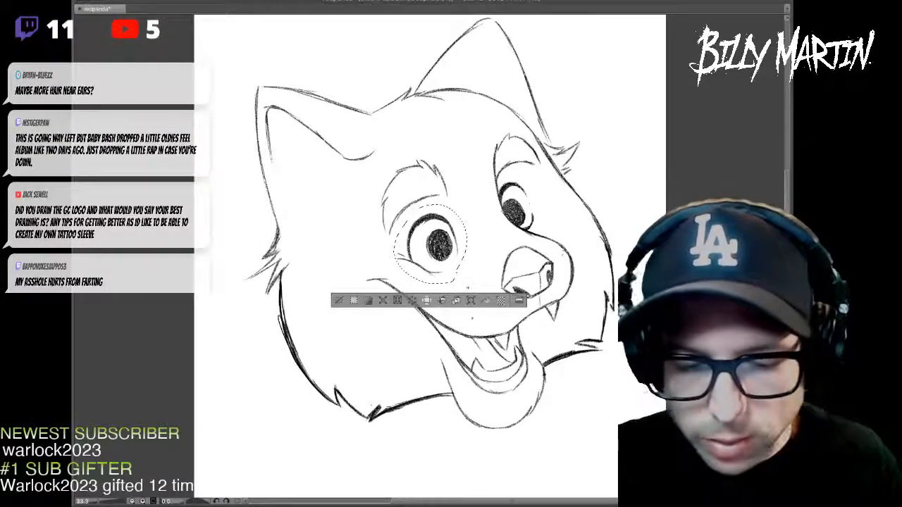
pyautogui.hotkey('ctrl', 't')
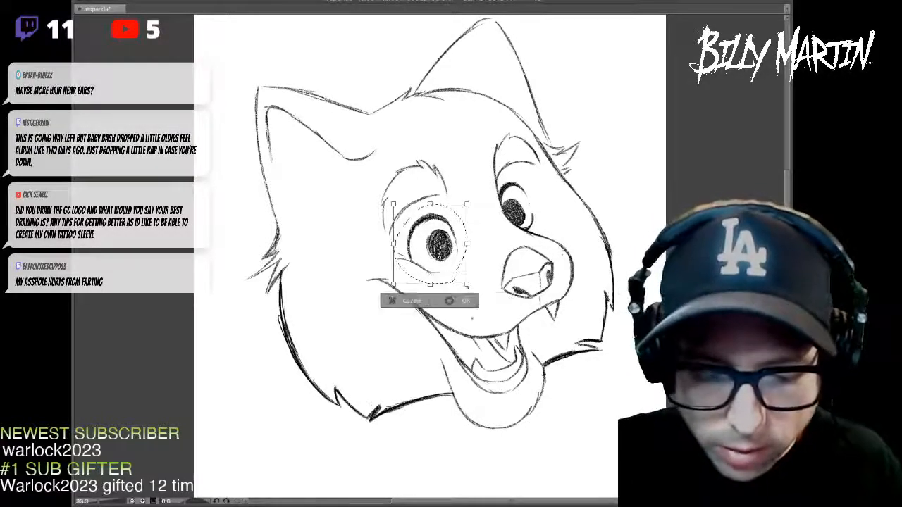
pyautogui.moveTo(466, 205); pyautogui.dragTo(463, 208)
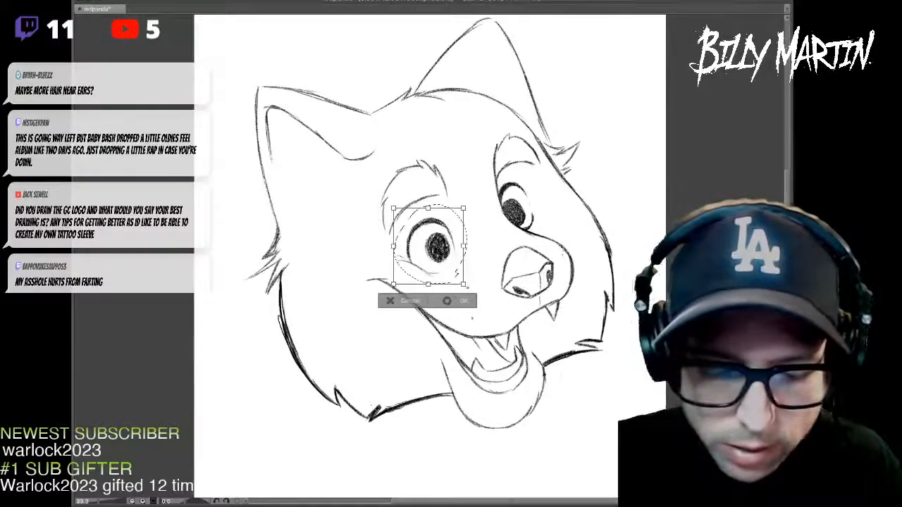
pyautogui.moveTo(428, 247); pyautogui.dragTo(433, 242)
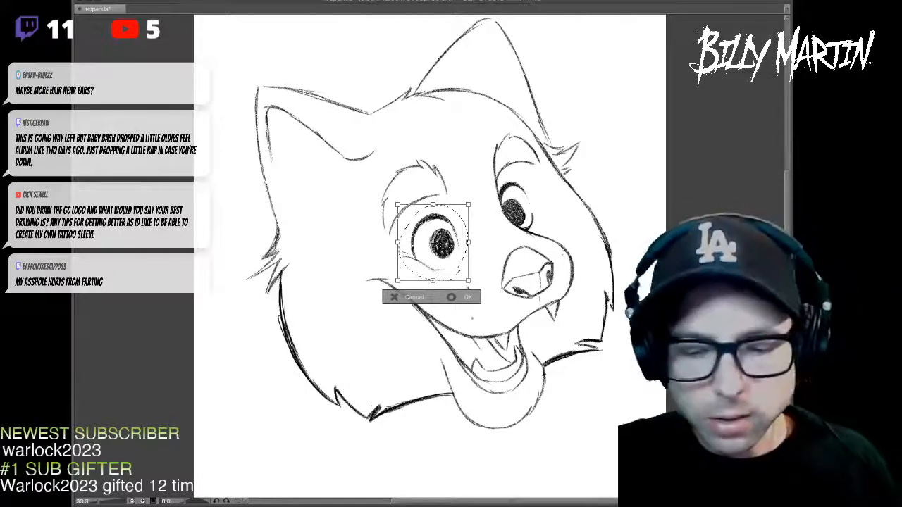
pyautogui.press('Return')
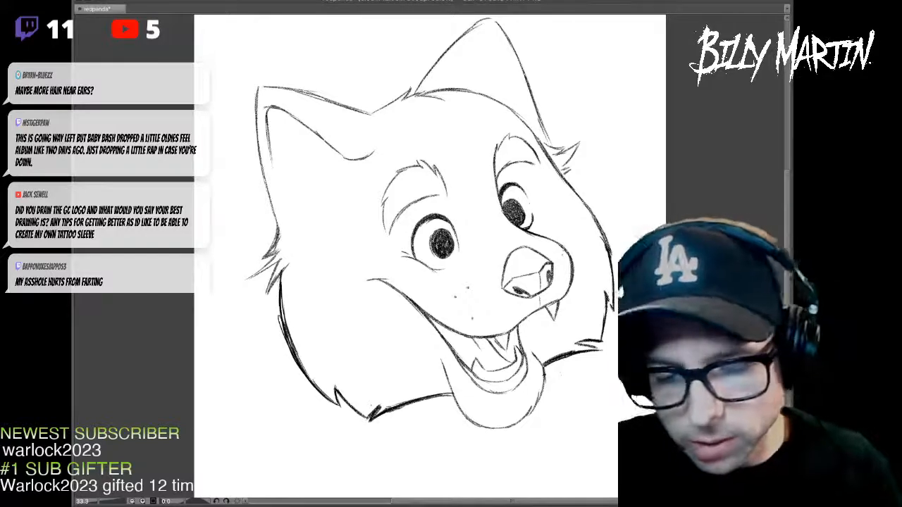
# - Select the nose and rotate it very slightly counterclockwise, applying the transform
pyautogui.moveTo(523, 240)
pyautogui.mouseDown()
pyautogui.moveTo(493, 293)
pyautogui.moveTo(559, 281)
pyautogui.mouseUp()
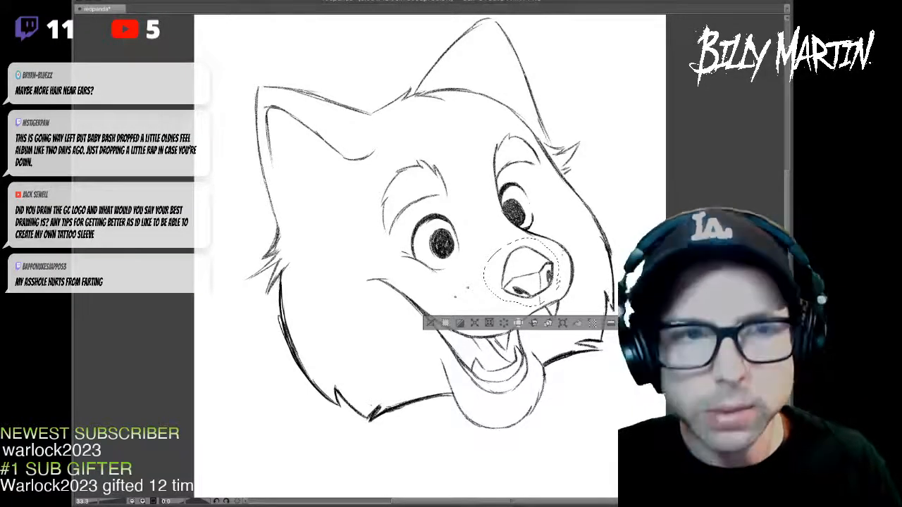
pyautogui.hotkey('ctrl', 't')
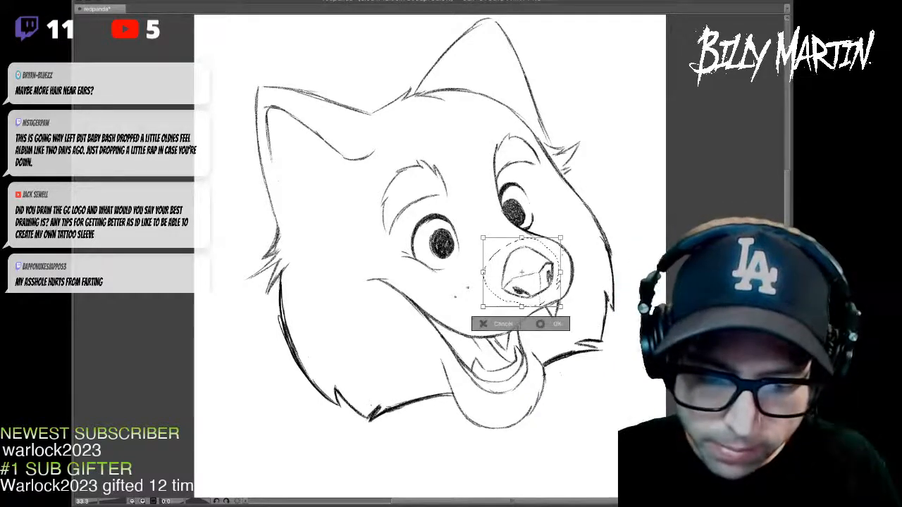
pyautogui.moveTo(578, 233); pyautogui.dragTo(577, 232)
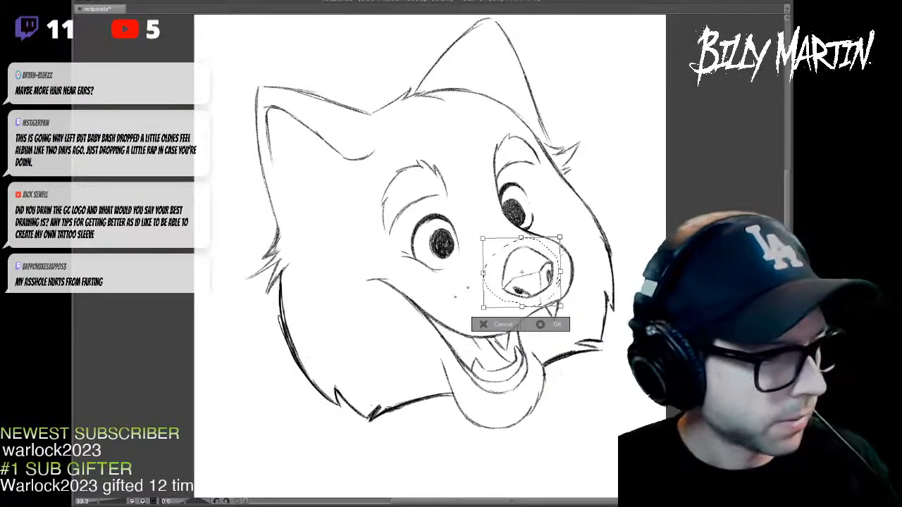
pyautogui.press('Return')
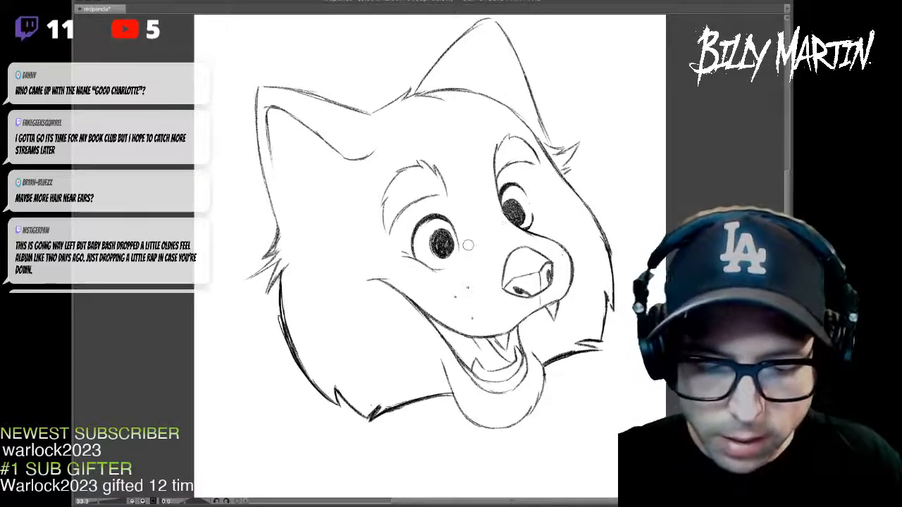
# - Block in the left half of the face and the left ear with flat orange beneath the line art
pyautogui.moveTo(329, 234)
pyautogui.mouseDown()
pyautogui.moveTo(347, 285)
pyautogui.moveTo(423, 233)
pyautogui.moveTo(395, 282)
pyautogui.moveTo(324, 296)
pyautogui.moveTo(314, 315)
pyautogui.moveTo(290, 278)
pyautogui.moveTo(284, 310)
pyautogui.moveTo(310, 328)
pyautogui.moveTo(296, 264)
pyautogui.moveTo(300, 201)
pyautogui.mouseUp()
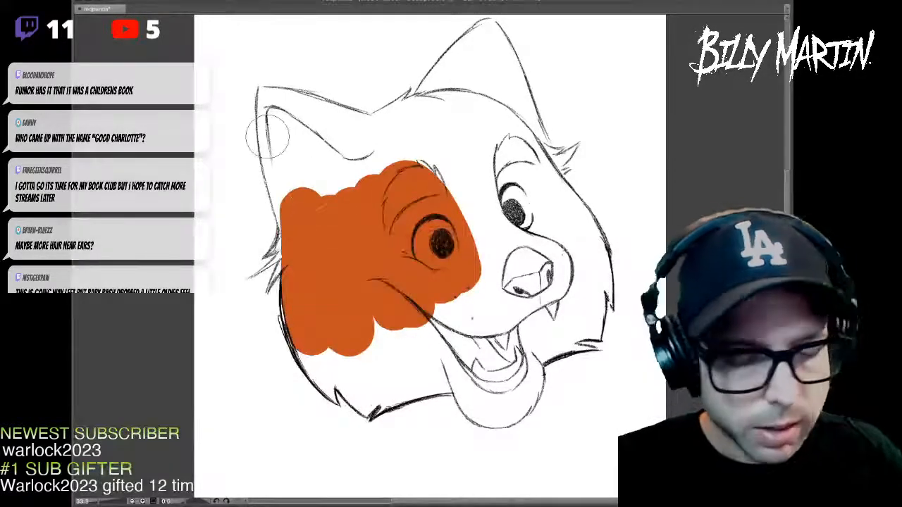
pyautogui.moveTo(275, 128)
pyautogui.mouseDown()
pyautogui.moveTo(261, 92)
pyautogui.moveTo(278, 204)
pyautogui.moveTo(272, 165)
pyautogui.moveTo(271, 187)
pyautogui.moveTo(303, 180)
pyautogui.moveTo(296, 120)
pyautogui.moveTo(280, 96)
pyautogui.moveTo(394, 131)
pyautogui.moveTo(303, 95)
pyautogui.moveTo(339, 176)
pyautogui.moveTo(394, 113)
pyautogui.moveTo(358, 169)
pyautogui.mouseUp()
pyautogui.moveTo(391, 120)
pyautogui.mouseDown()
pyautogui.moveTo(432, 95)
pyautogui.moveTo(451, 58)
pyautogui.moveTo(489, 25)
pyautogui.mouseUp()
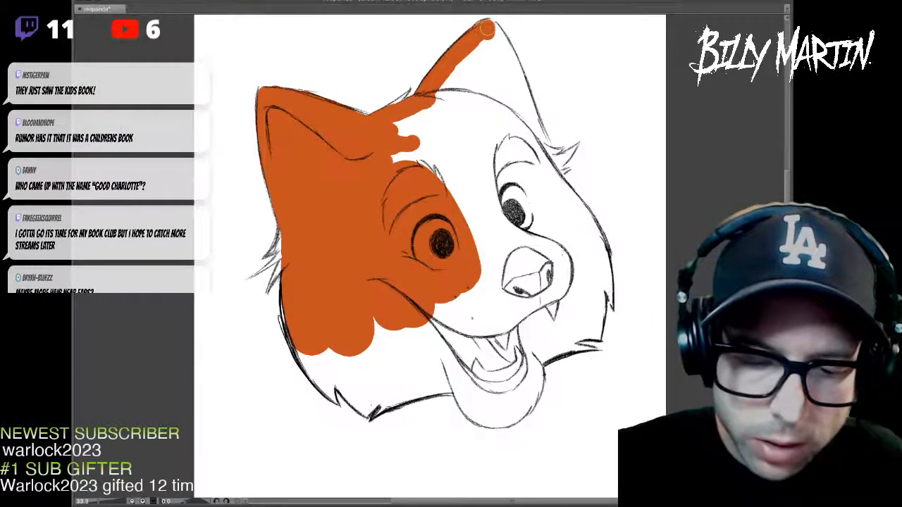
# - Extend the flat orange over the right ear, forehead, right side of the face and muzzle, covering the remaining gaps
pyautogui.moveTo(488, 26); pyautogui.dragTo(532, 179)
pyautogui.moveTo(550, 265)
pyautogui.mouseDown()
pyautogui.moveTo(488, 149)
pyautogui.moveTo(534, 194)
pyautogui.moveTo(504, 74)
pyautogui.moveTo(458, 88)
pyautogui.moveTo(400, 130)
pyautogui.moveTo(427, 145)
pyautogui.moveTo(440, 179)
pyautogui.moveTo(472, 208)
pyautogui.moveTo(481, 264)
pyautogui.moveTo(486, 215)
pyautogui.moveTo(515, 250)
pyautogui.moveTo(496, 226)
pyautogui.mouseUp()
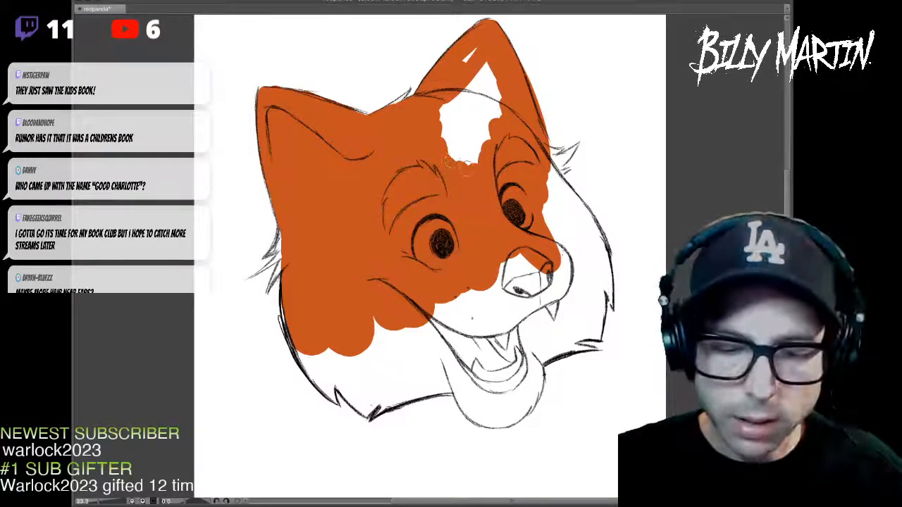
pyautogui.moveTo(460, 165); pyautogui.dragTo(441, 107)
pyautogui.moveTo(466, 56)
pyautogui.mouseDown()
pyautogui.moveTo(477, 106)
pyautogui.moveTo(499, 96)
pyautogui.mouseUp()
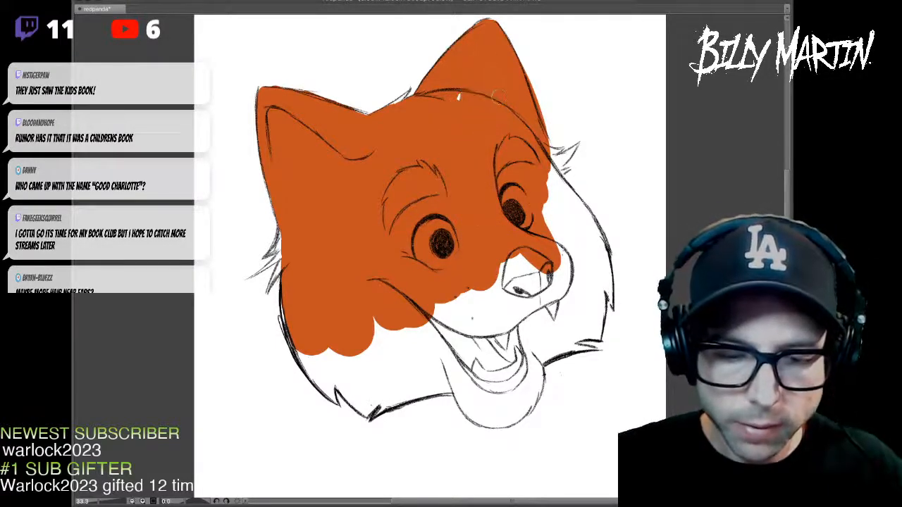
pyautogui.moveTo(434, 331)
pyautogui.mouseDown()
pyautogui.moveTo(494, 324)
pyautogui.moveTo(561, 289)
pyautogui.moveTo(585, 183)
pyautogui.mouseUp()
pyautogui.moveTo(428, 282)
pyautogui.mouseDown()
pyautogui.moveTo(405, 348)
pyautogui.moveTo(345, 322)
pyautogui.mouseUp()
# - Fill the thin pointed fur tufts below the left ear with orange, following each tip's outline
pyautogui.hotkey('ctrl', '+')
pyautogui.hotkey('ctrl', '+')
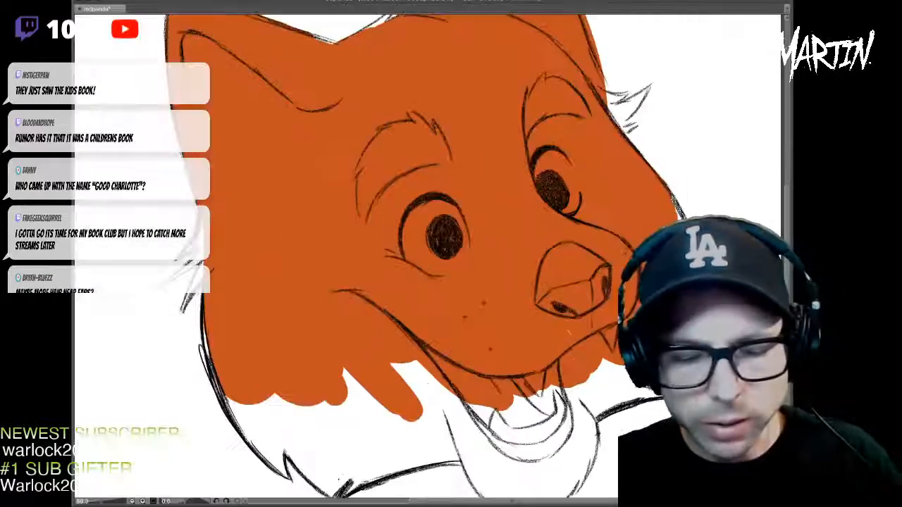
pyautogui.moveTo(329, 277); pyautogui.dragTo(473, 229)
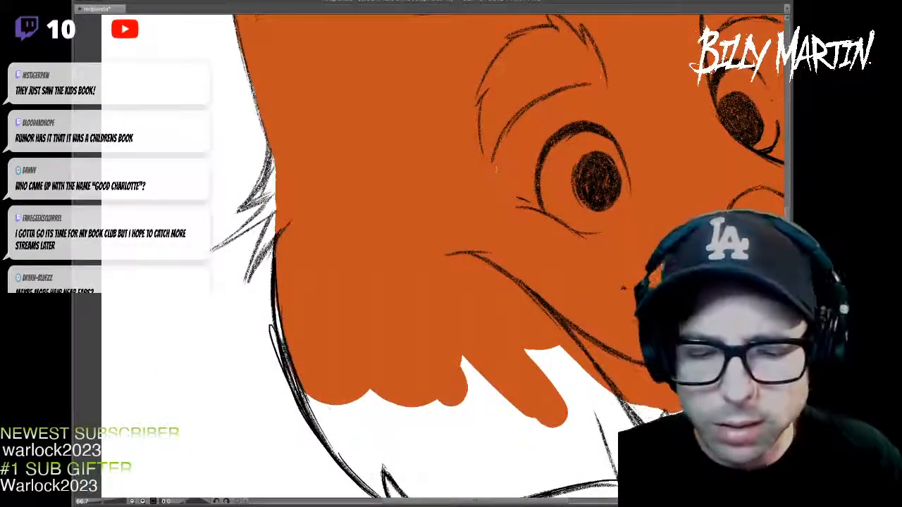
pyautogui.moveTo(271, 229); pyautogui.dragTo(250, 274)
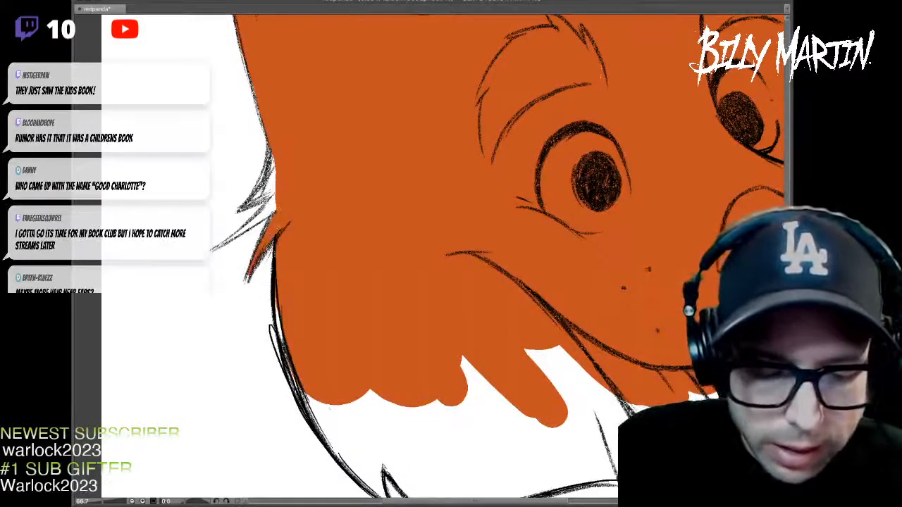
pyautogui.moveTo(213, 248)
pyautogui.mouseDown()
pyautogui.moveTo(276, 206)
pyautogui.moveTo(229, 241)
pyautogui.mouseUp()
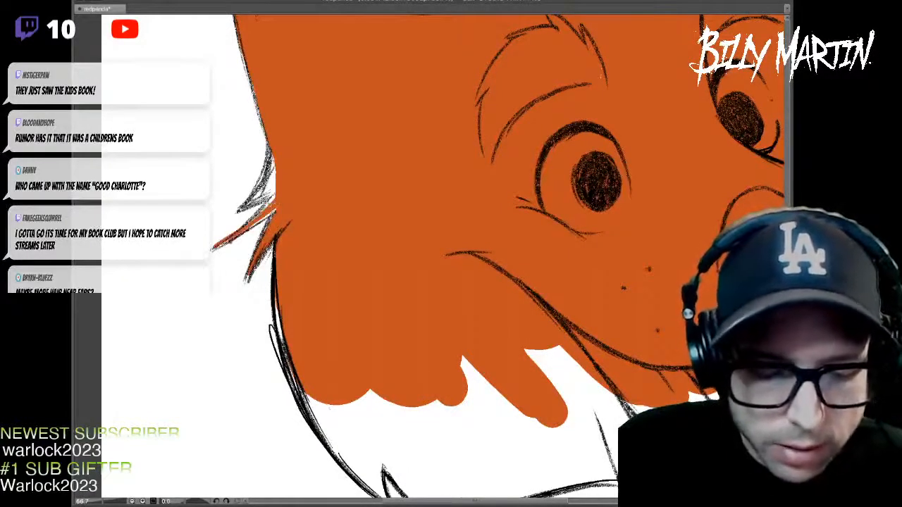
pyautogui.moveTo(273, 161)
pyautogui.mouseDown()
pyautogui.moveTo(247, 206)
pyautogui.moveTo(274, 165)
pyautogui.mouseUp()
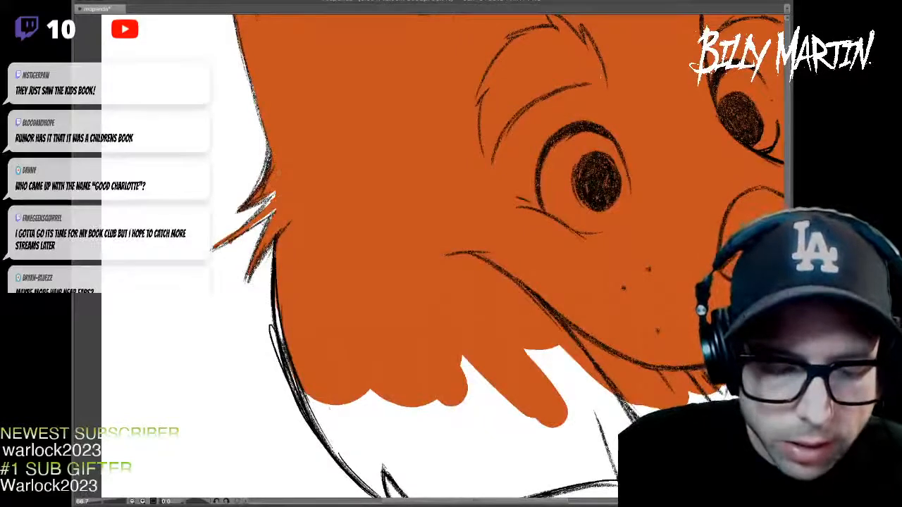
pyautogui.moveTo(268, 213); pyautogui.dragTo(237, 236)
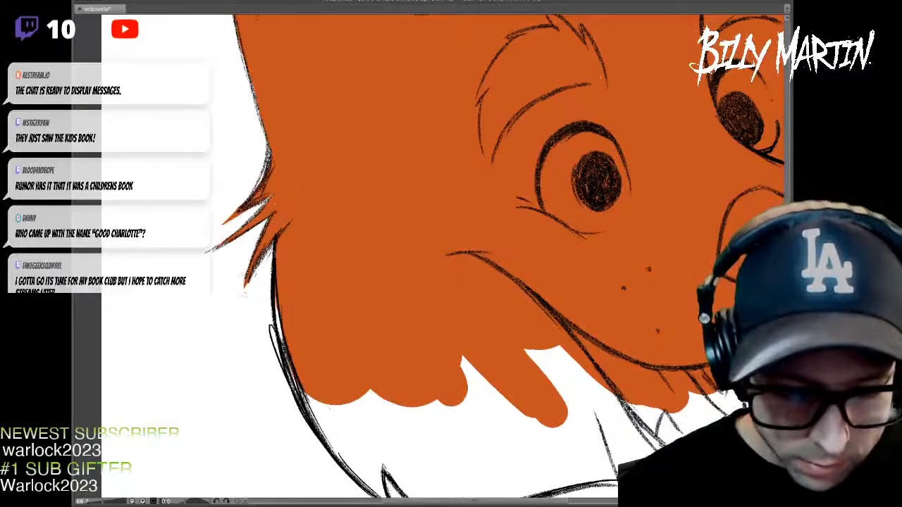
# - Paint orange along the outer contour of the left cheek into its pointed tip, and fill the lower cheek interior
pyautogui.moveTo(437, 296); pyautogui.dragTo(408, 212)
pyautogui.moveTo(437, 296); pyautogui.dragTo(400, 213)
pyautogui.moveTo(214, 140)
pyautogui.mouseDown()
pyautogui.moveTo(221, 191)
pyautogui.moveTo(268, 282)
pyautogui.moveTo(309, 319)
pyautogui.mouseUp()
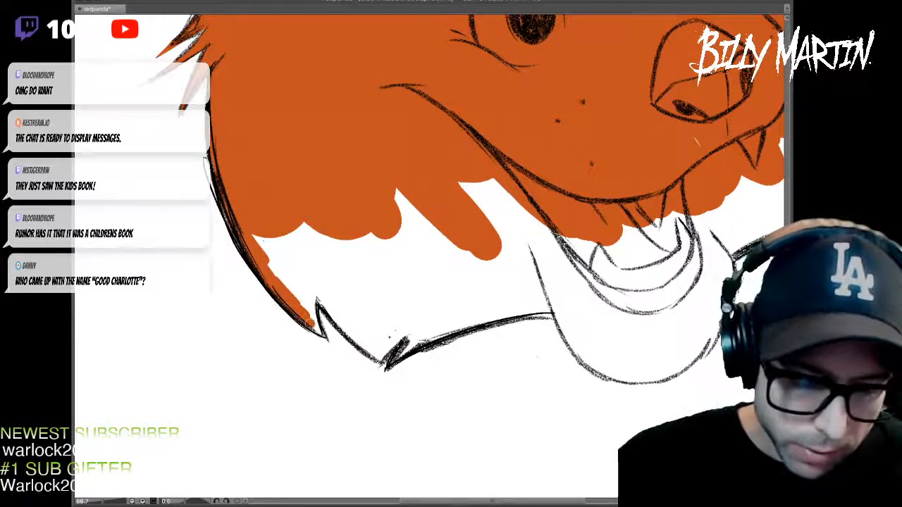
pyautogui.moveTo(299, 252); pyautogui.dragTo(309, 314)
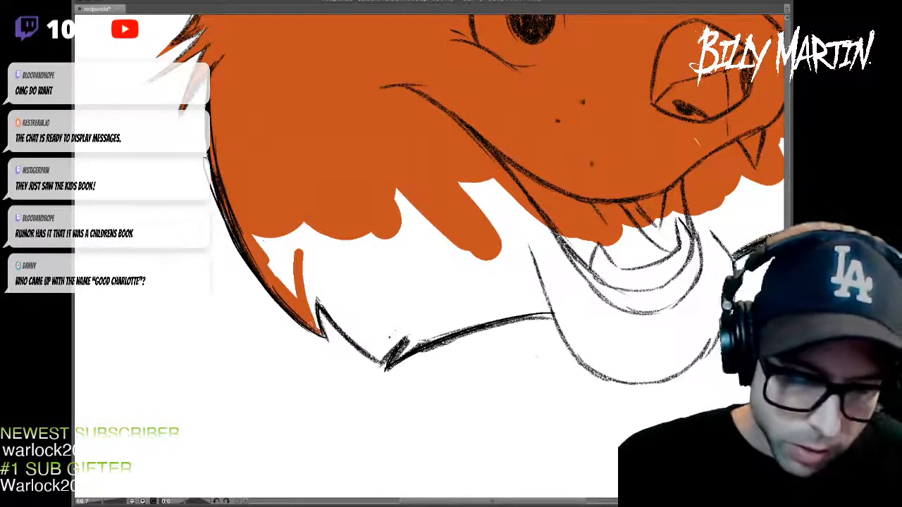
pyautogui.moveTo(320, 331)
pyautogui.mouseDown()
pyautogui.moveTo(306, 272)
pyautogui.moveTo(308, 239)
pyautogui.moveTo(311, 310)
pyautogui.moveTo(307, 205)
pyautogui.mouseUp()
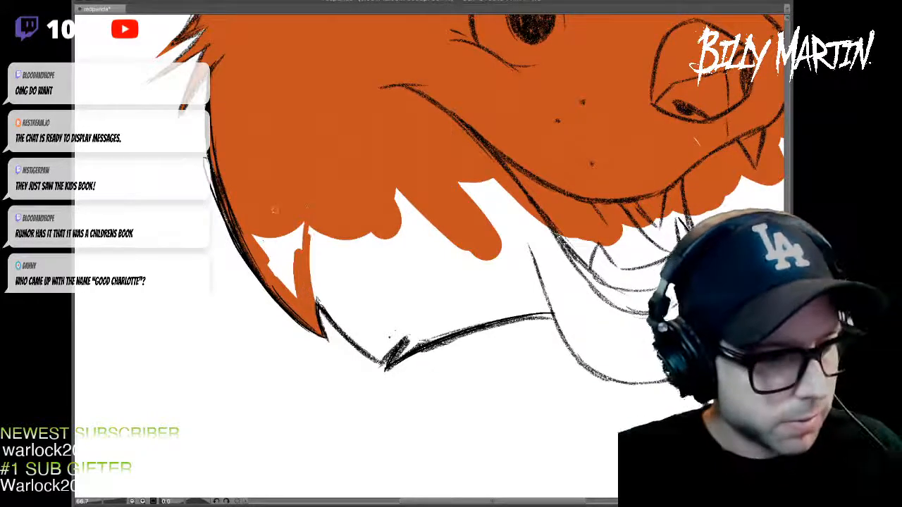
pyautogui.moveTo(371, 334); pyautogui.dragTo(262, 241)
pyautogui.moveTo(343, 287)
pyautogui.mouseDown()
pyautogui.moveTo(316, 235)
pyautogui.moveTo(396, 295)
pyautogui.moveTo(432, 281)
pyautogui.moveTo(394, 168)
pyautogui.moveTo(460, 162)
pyautogui.moveTo(564, 282)
pyautogui.moveTo(597, 262)
pyautogui.moveTo(593, 255)
pyautogui.mouseUp()
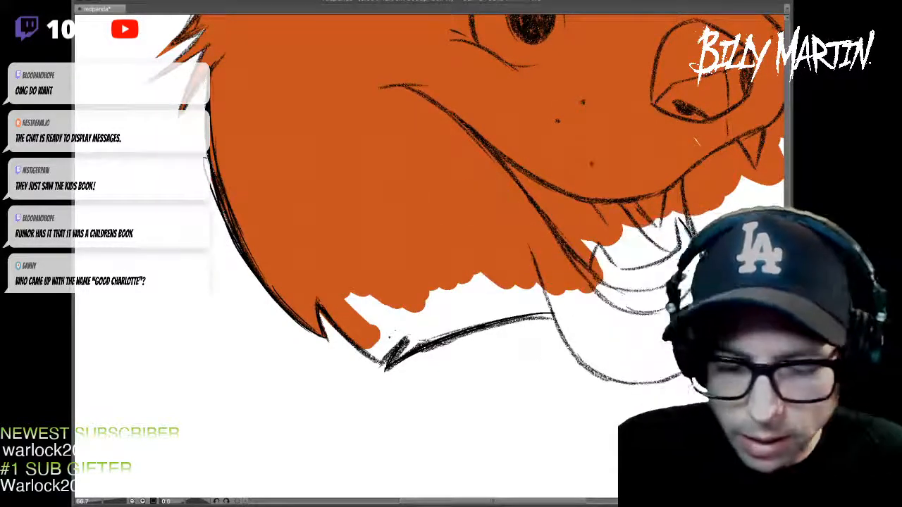
# - Fill the lowest tip of the left cheek and the area along the line running to the chin with orange
pyautogui.moveTo(399, 337)
pyautogui.mouseDown()
pyautogui.moveTo(374, 339)
pyautogui.moveTo(380, 352)
pyautogui.moveTo(457, 313)
pyautogui.mouseUp()
pyautogui.moveTo(389, 336)
pyautogui.mouseDown()
pyautogui.moveTo(382, 313)
pyautogui.moveTo(354, 299)
pyautogui.moveTo(491, 286)
pyautogui.mouseUp()
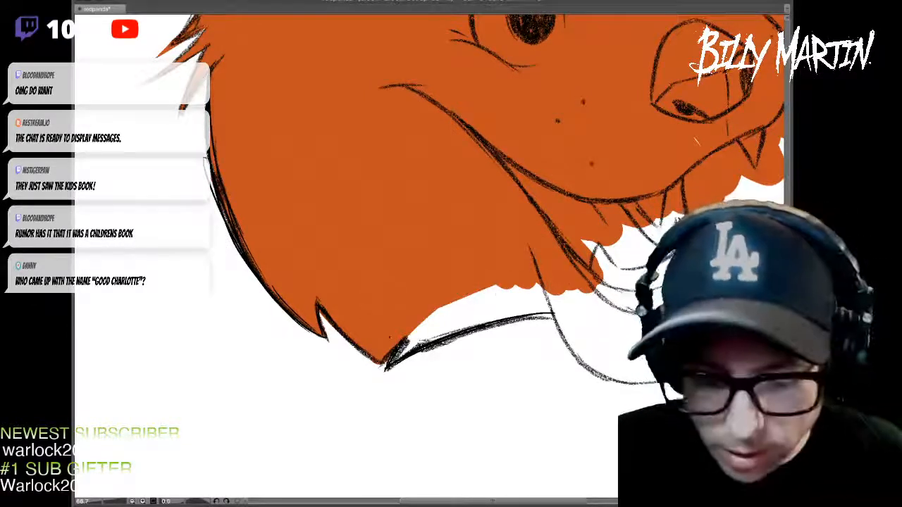
pyautogui.moveTo(393, 360); pyautogui.dragTo(482, 291)
pyautogui.moveTo(408, 345); pyautogui.dragTo(450, 305)
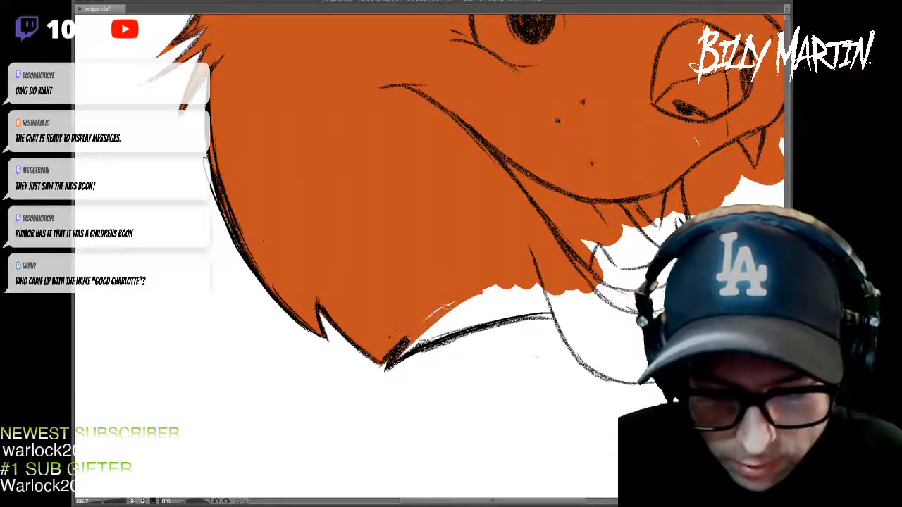
pyautogui.moveTo(403, 350); pyautogui.dragTo(465, 304)
pyautogui.moveTo(433, 335)
pyautogui.mouseDown()
pyautogui.moveTo(547, 310)
pyautogui.moveTo(483, 291)
pyautogui.mouseUp()
pyautogui.moveTo(564, 303); pyautogui.dragTo(438, 263)
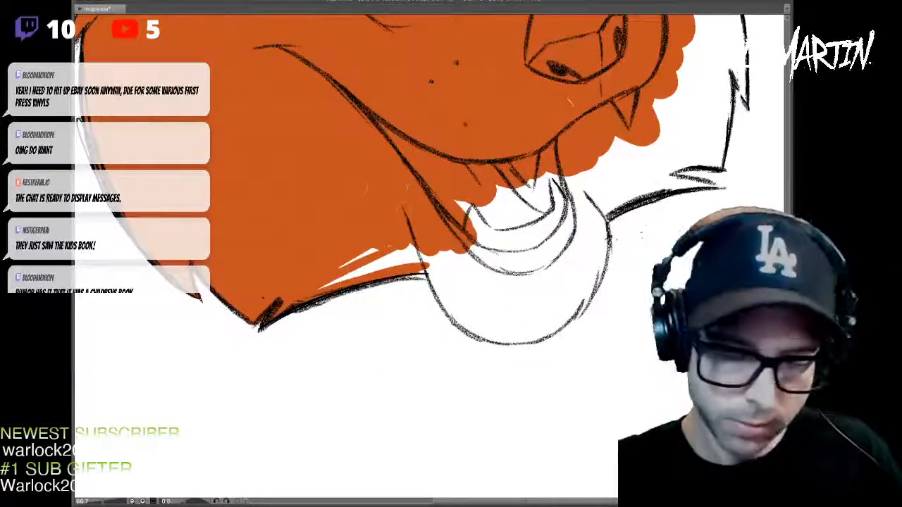
pyautogui.moveTo(398, 254); pyautogui.dragTo(323, 266)
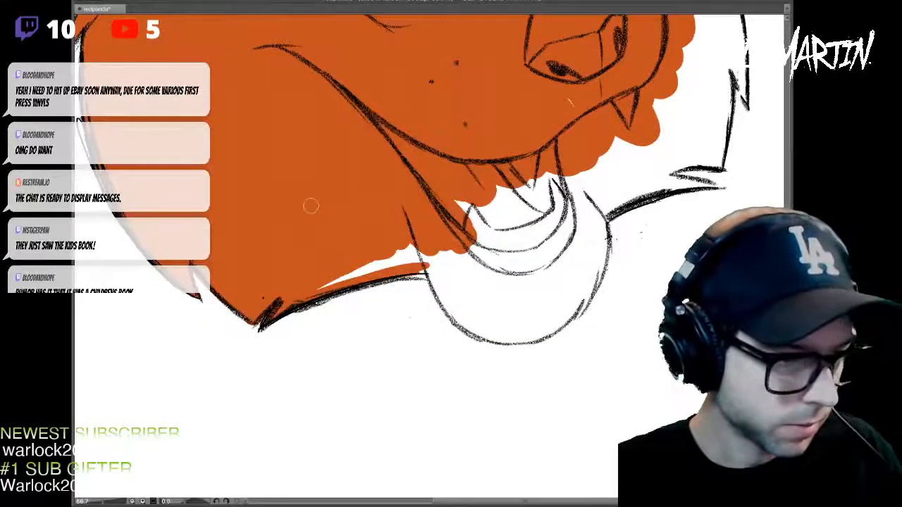
# - Fill the chin, lower jaw and open mouth with flat orange, following the jaw's outer line and closing the gaps beside the mouth corner
pyautogui.moveTo(353, 262)
pyautogui.mouseDown()
pyautogui.moveTo(372, 271)
pyautogui.moveTo(451, 250)
pyautogui.moveTo(431, 266)
pyautogui.moveTo(444, 289)
pyautogui.moveTo(433, 286)
pyautogui.moveTo(479, 324)
pyautogui.moveTo(455, 310)
pyautogui.moveTo(497, 293)
pyautogui.moveTo(502, 325)
pyautogui.moveTo(492, 333)
pyautogui.moveTo(542, 339)
pyautogui.moveTo(573, 299)
pyautogui.mouseUp()
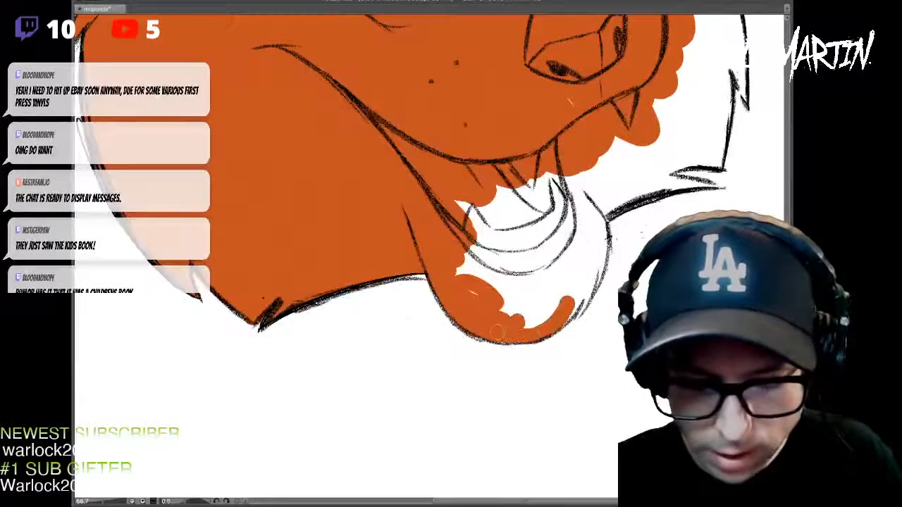
pyautogui.moveTo(458, 276)
pyautogui.mouseDown()
pyautogui.moveTo(496, 275)
pyautogui.moveTo(504, 260)
pyautogui.moveTo(528, 258)
pyautogui.moveTo(522, 285)
pyautogui.moveTo(534, 304)
pyautogui.moveTo(560, 275)
pyautogui.moveTo(573, 303)
pyautogui.moveTo(583, 254)
pyautogui.mouseUp()
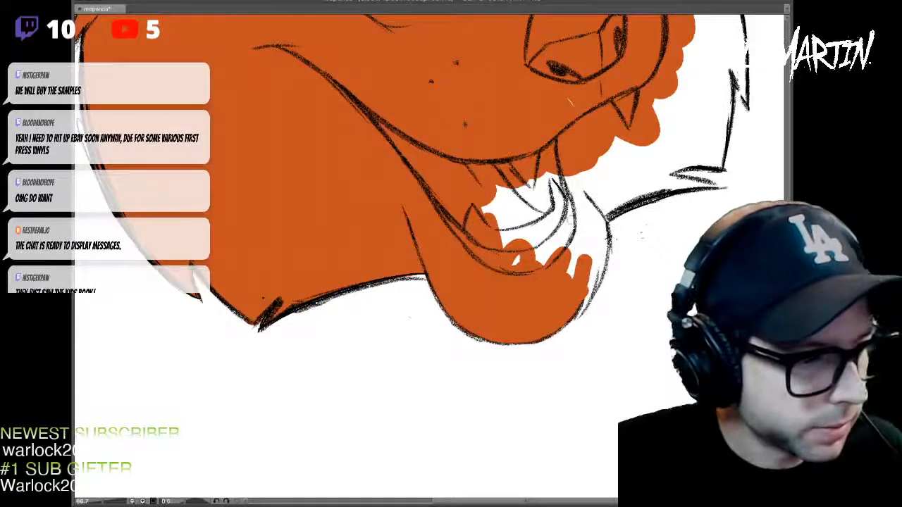
pyautogui.moveTo(589, 300)
pyautogui.mouseDown()
pyautogui.moveTo(605, 240)
pyautogui.moveTo(607, 269)
pyautogui.mouseUp()
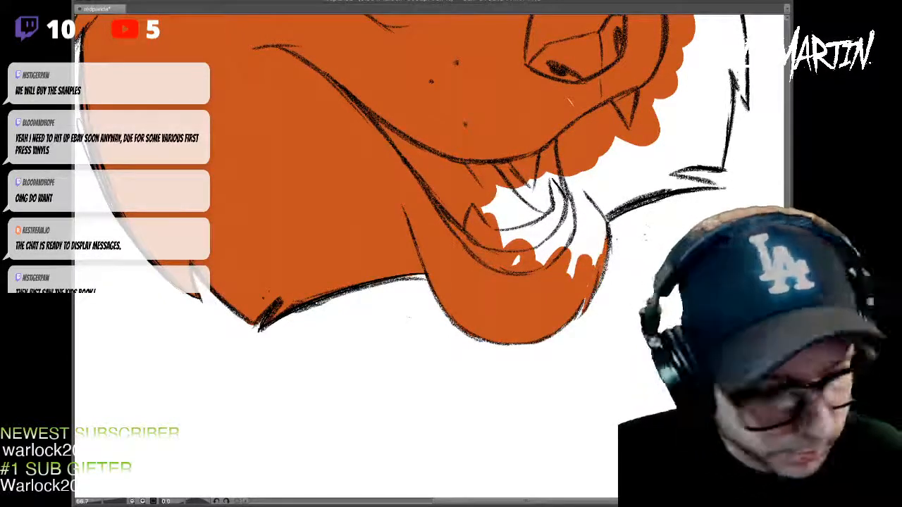
pyautogui.moveTo(488, 206)
pyautogui.mouseDown()
pyautogui.moveTo(516, 263)
pyautogui.moveTo(525, 204)
pyautogui.moveTo(530, 236)
pyautogui.mouseUp()
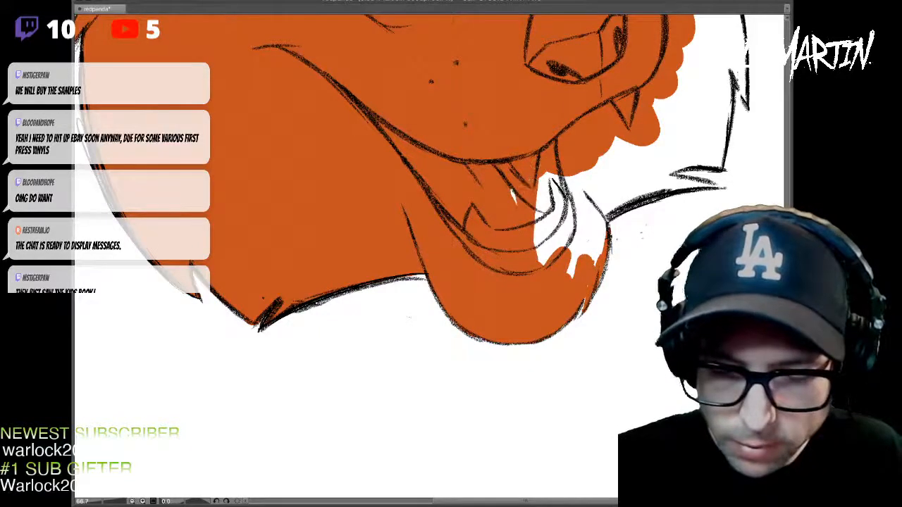
pyautogui.moveTo(546, 197)
pyautogui.mouseDown()
pyautogui.moveTo(556, 250)
pyautogui.moveTo(575, 267)
pyautogui.moveTo(602, 260)
pyautogui.moveTo(603, 229)
pyautogui.moveTo(572, 182)
pyautogui.moveTo(549, 211)
pyautogui.moveTo(542, 182)
pyautogui.mouseUp()
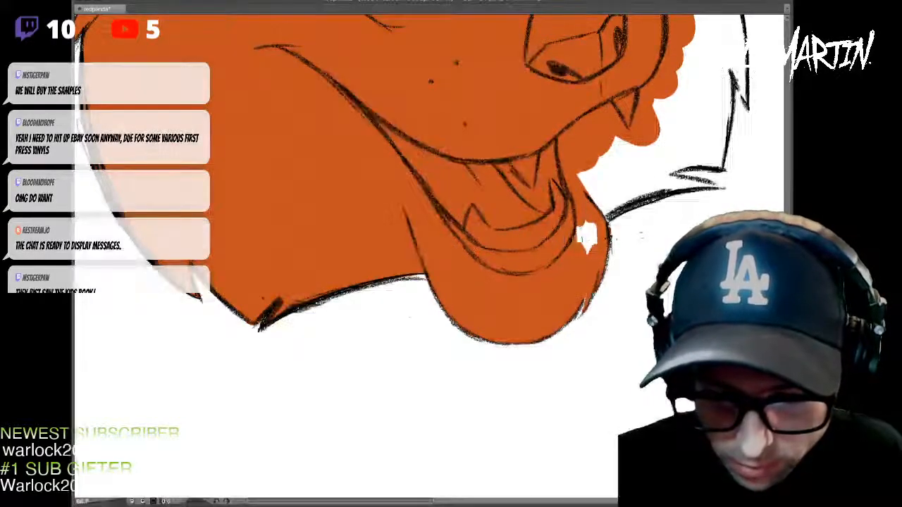
pyautogui.moveTo(582, 254)
pyautogui.mouseDown()
pyautogui.moveTo(594, 193)
pyautogui.moveTo(470, 279)
pyautogui.moveTo(526, 245)
pyautogui.moveTo(481, 276)
pyautogui.moveTo(514, 235)
pyautogui.moveTo(465, 243)
pyautogui.moveTo(490, 215)
pyautogui.mouseUp()
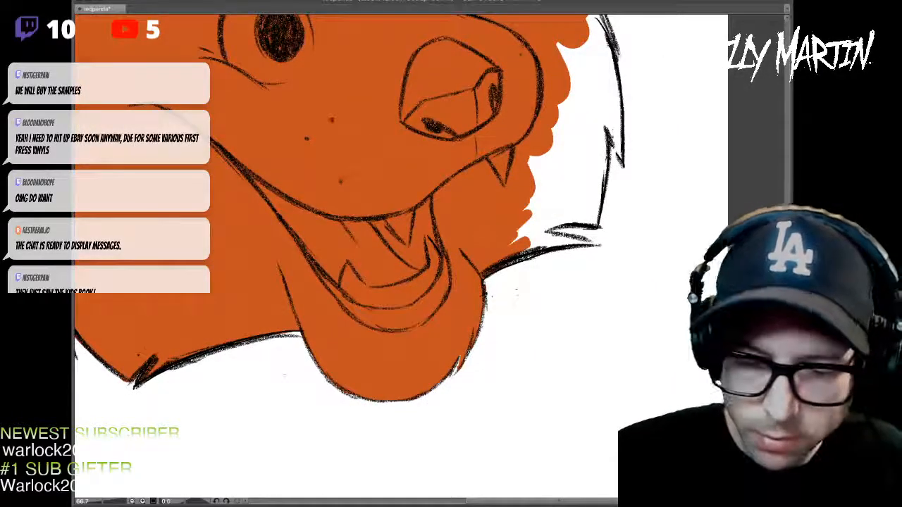
# - Paint orange along the right cheek's outline and pointed fur tips, and fill the white area between the cheek edge and the muzzle
pyautogui.moveTo(596, 224)
pyautogui.mouseDown()
pyautogui.moveTo(604, 95)
pyautogui.moveTo(601, 183)
pyautogui.mouseUp()
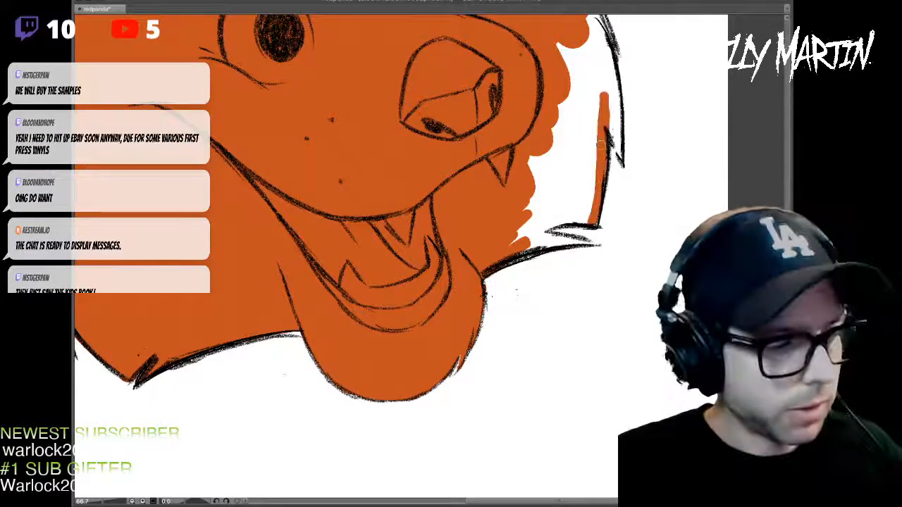
pyautogui.moveTo(587, 219); pyautogui.dragTo(560, 251)
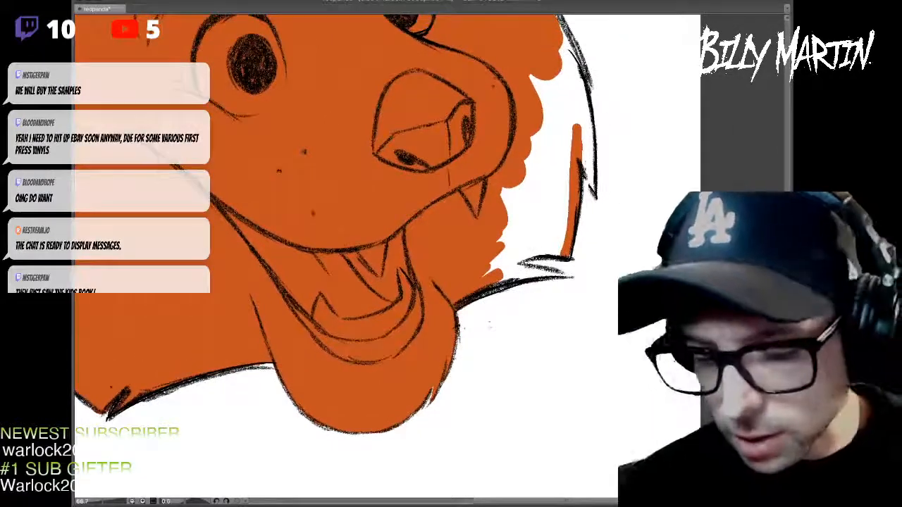
pyautogui.moveTo(567, 248)
pyautogui.mouseDown()
pyautogui.moveTo(497, 267)
pyautogui.moveTo(570, 274)
pyautogui.moveTo(494, 280)
pyautogui.mouseUp()
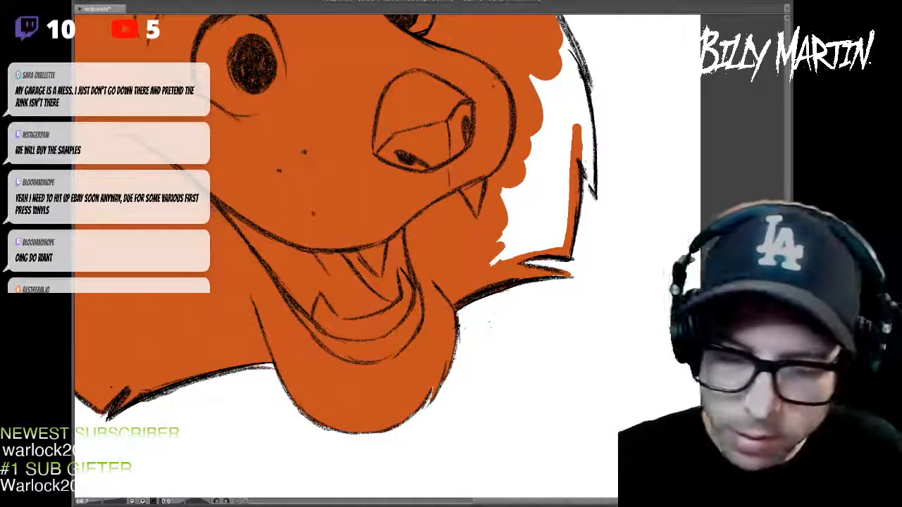
pyautogui.moveTo(493, 262)
pyautogui.mouseDown()
pyautogui.moveTo(521, 225)
pyautogui.moveTo(550, 219)
pyautogui.moveTo(561, 236)
pyautogui.moveTo(556, 124)
pyautogui.moveTo(511, 204)
pyautogui.moveTo(528, 73)
pyautogui.moveTo(572, 113)
pyautogui.mouseUp()
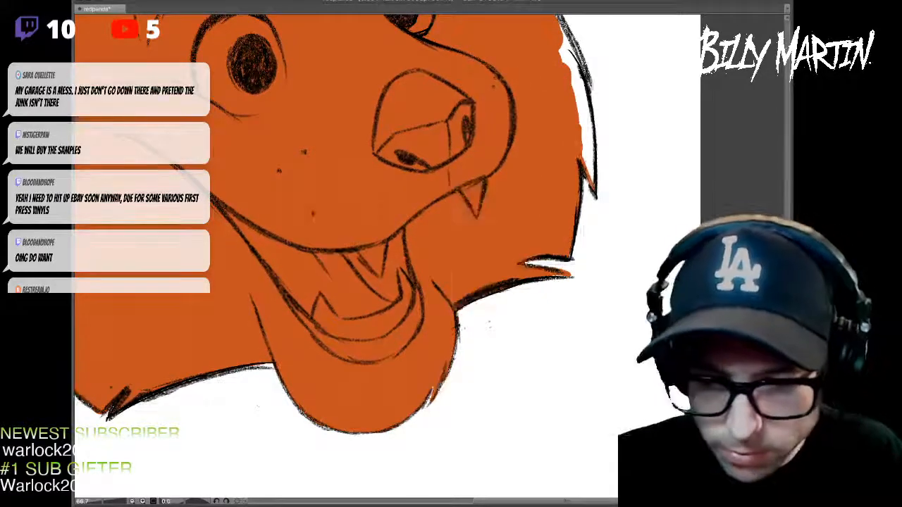
pyautogui.moveTo(586, 124)
pyautogui.mouseDown()
pyautogui.moveTo(589, 182)
pyautogui.moveTo(591, 138)
pyautogui.moveTo(593, 159)
pyautogui.mouseUp()
pyautogui.moveTo(596, 57)
pyautogui.mouseDown()
pyautogui.moveTo(523, 240)
pyautogui.moveTo(533, 282)
pyautogui.moveTo(508, 176)
pyautogui.moveTo(533, 220)
pyautogui.mouseUp()
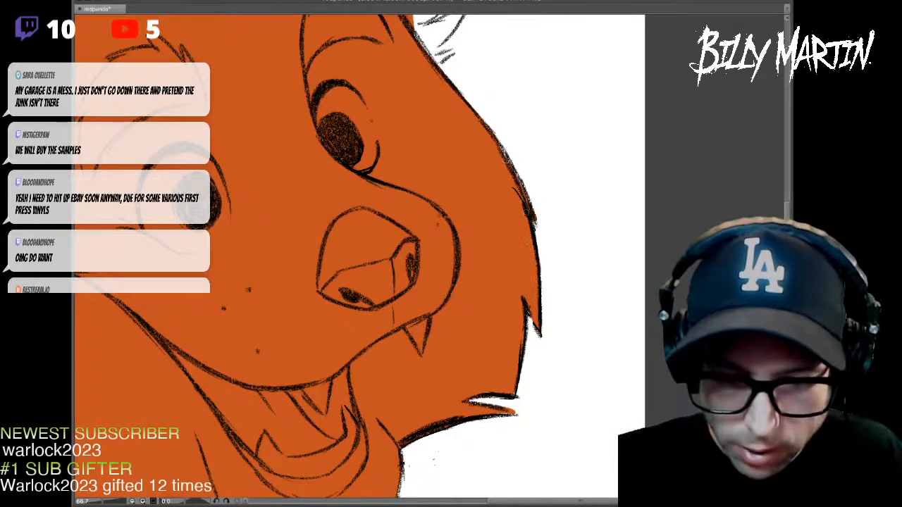
# - Fill the pointed fur tufts below the right ear with orange and undo the stray stroke on the lowest tuft
pyautogui.moveTo(512, 155); pyautogui.dragTo(574, 315)
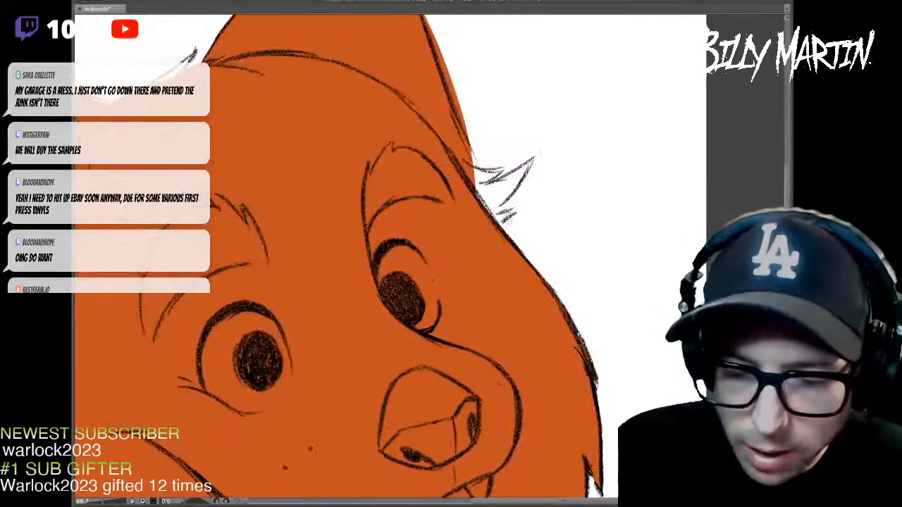
pyautogui.moveTo(508, 220); pyautogui.dragTo(519, 207)
pyautogui.moveTo(532, 160); pyautogui.dragTo(494, 214)
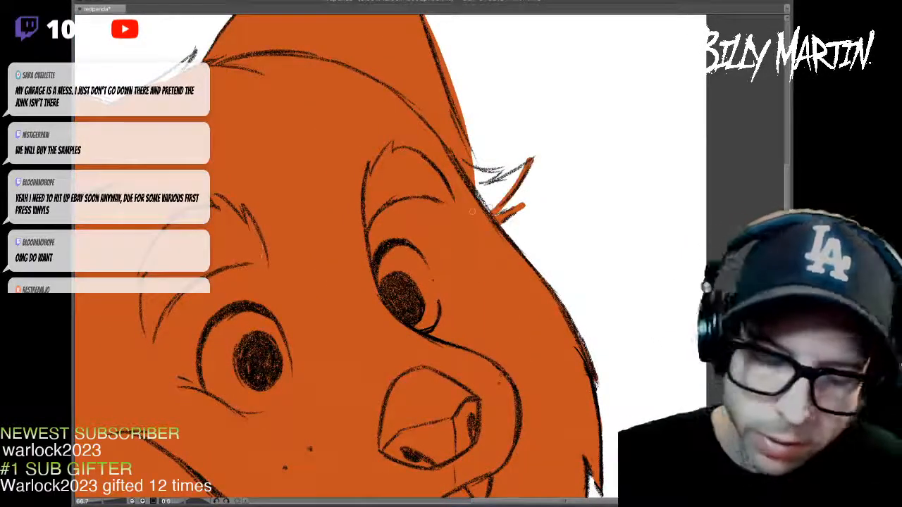
pyautogui.moveTo(502, 174)
pyautogui.mouseDown()
pyautogui.moveTo(469, 165)
pyautogui.moveTo(474, 184)
pyautogui.mouseUp()
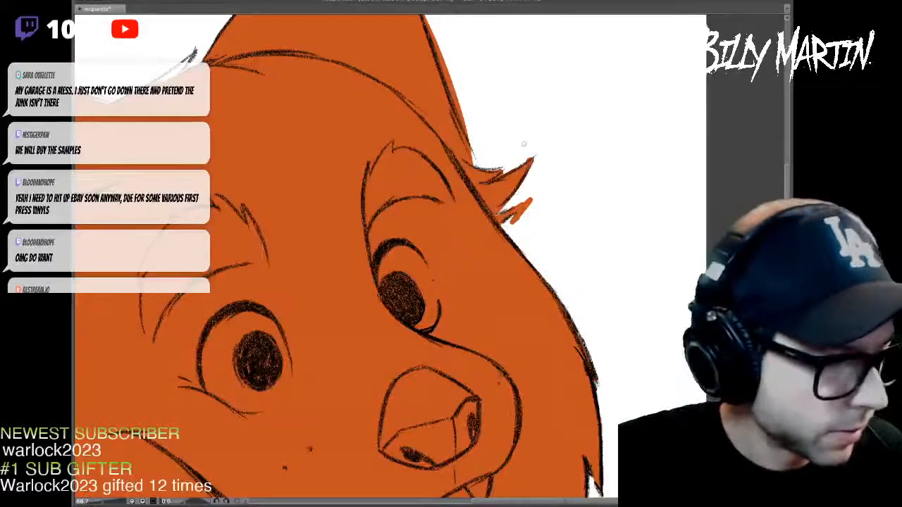
pyautogui.hotkey('ctrl', 'z')
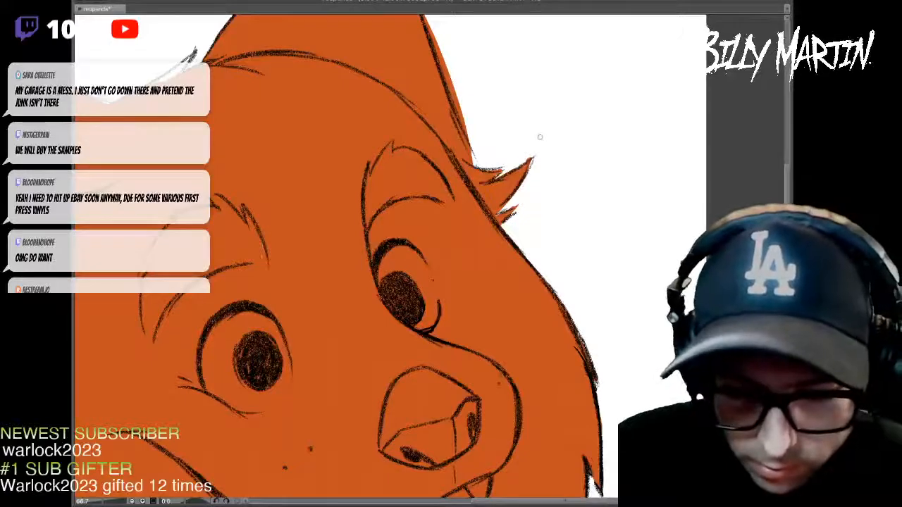
# - Fill the remaining gaps along the right ear's edges and tip and the small tuft at its inner base with orange
pyautogui.moveTo(521, 143); pyautogui.dragTo(549, 269)
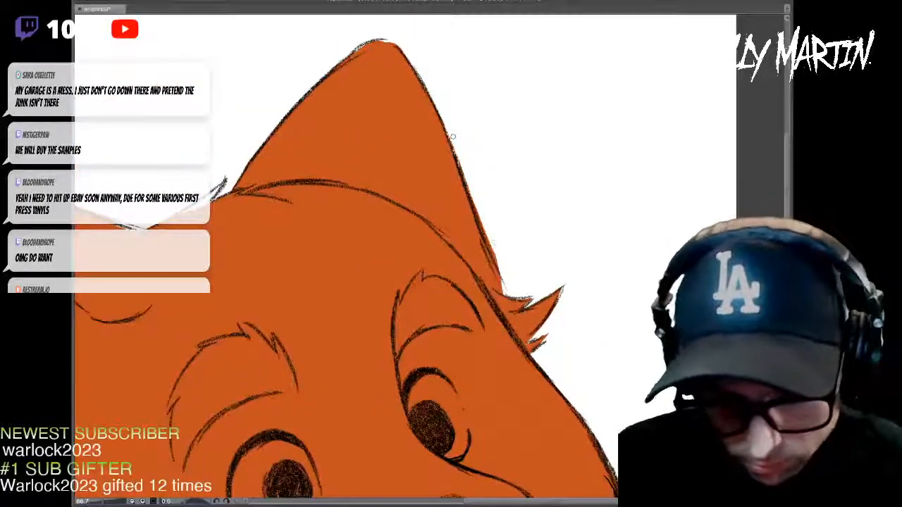
pyautogui.moveTo(486, 250)
pyautogui.mouseDown()
pyautogui.moveTo(471, 197)
pyautogui.moveTo(477, 248)
pyautogui.mouseUp()
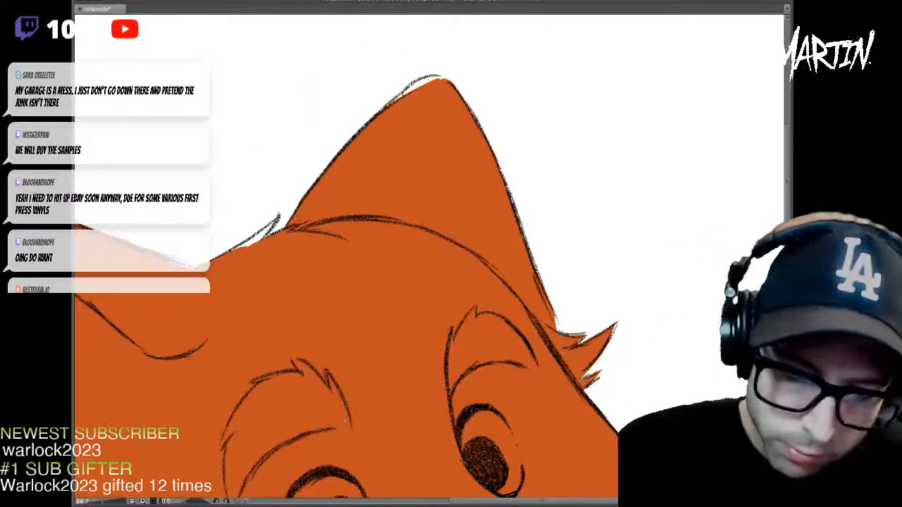
pyautogui.moveTo(423, 317); pyautogui.dragTo(476, 198)
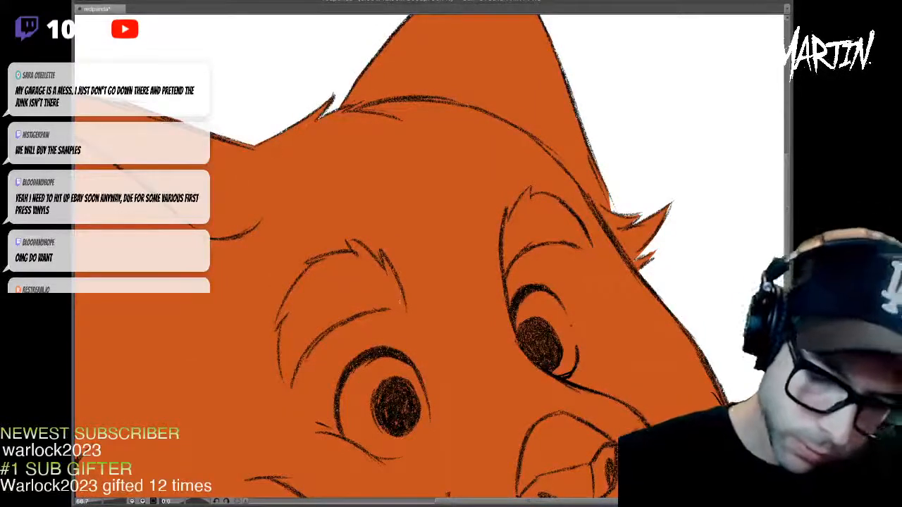
pyautogui.moveTo(400, 301); pyautogui.dragTo(434, 202)
pyautogui.moveTo(423, 318); pyautogui.dragTo(433, 237)
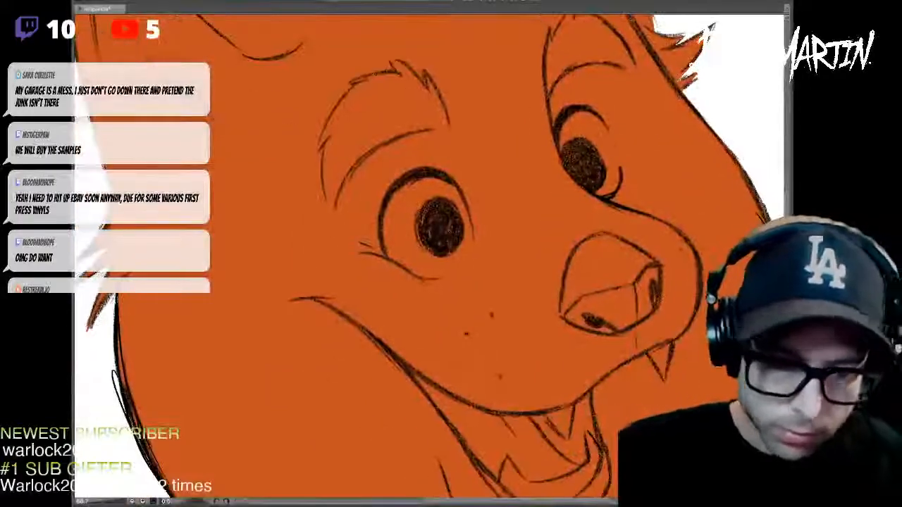
# - Paint a textured light grey border for the muzzle patch, from the mouth line up to the nose bridge and along its upper contour
pyautogui.scroll(-2, 608, 214)
pyautogui.moveTo(686, 177); pyautogui.dragTo(547, 248)
pyautogui.moveTo(395, 310); pyautogui.dragTo(392, 246)
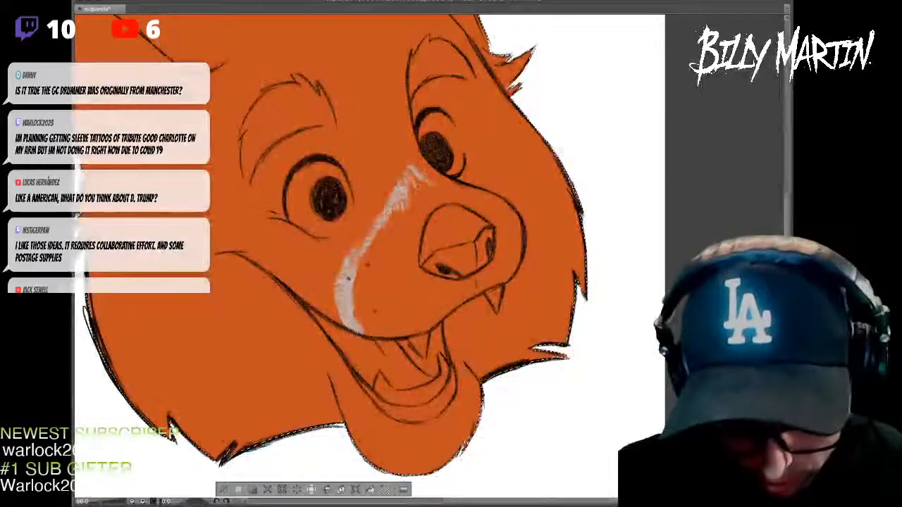
pyautogui.moveTo(416, 169); pyautogui.dragTo(498, 202)
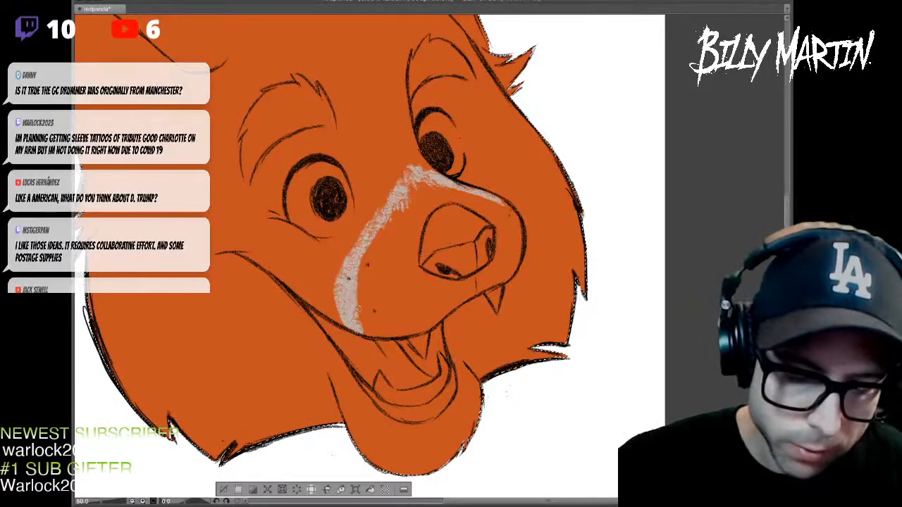
# - Paint light grey patches on both sides of the lower jaw, beside the mouth corners
pyautogui.moveTo(454, 357); pyautogui.dragTo(467, 374)
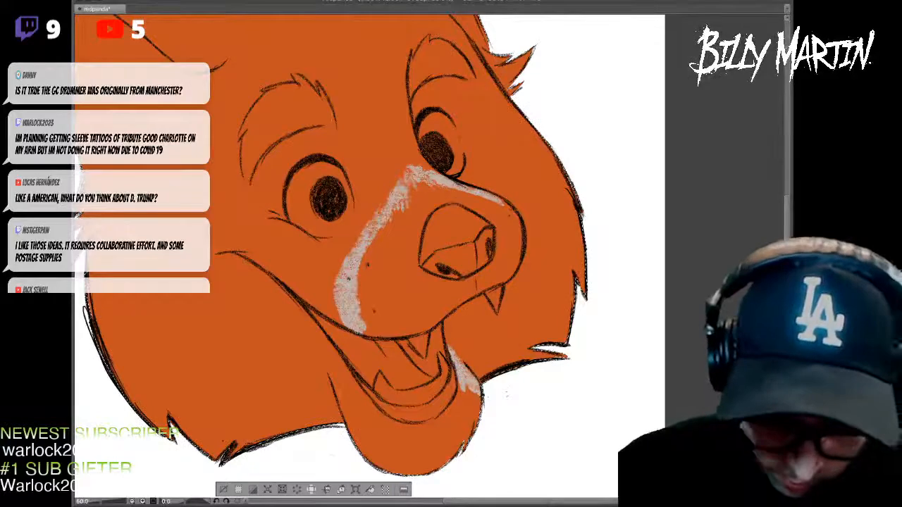
pyautogui.moveTo(321, 344); pyautogui.dragTo(336, 392)
pyautogui.moveTo(313, 320); pyautogui.dragTo(330, 368)
pyautogui.moveTo(312, 324)
pyautogui.mouseDown()
pyautogui.moveTo(346, 406)
pyautogui.moveTo(342, 373)
pyautogui.moveTo(352, 387)
pyautogui.mouseUp()
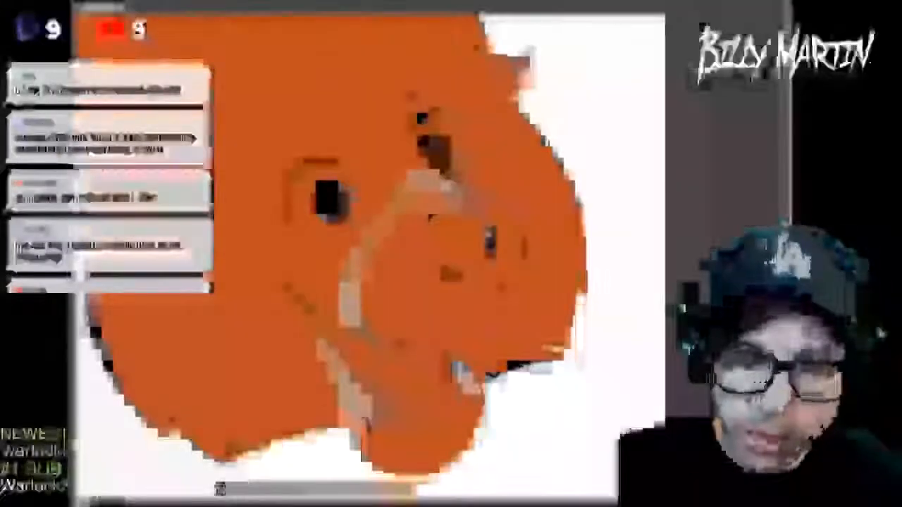
# - Fill the muzzle with solid light grey inside the textured border, working around the nose and down to the upper lip line
pyautogui.moveTo(421, 211); pyautogui.dragTo(429, 190)
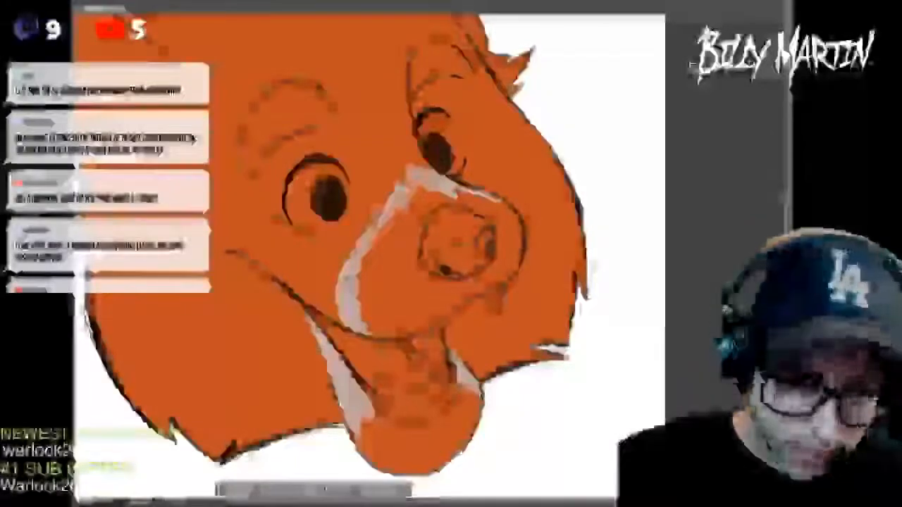
pyautogui.scroll(4, 373, 273)
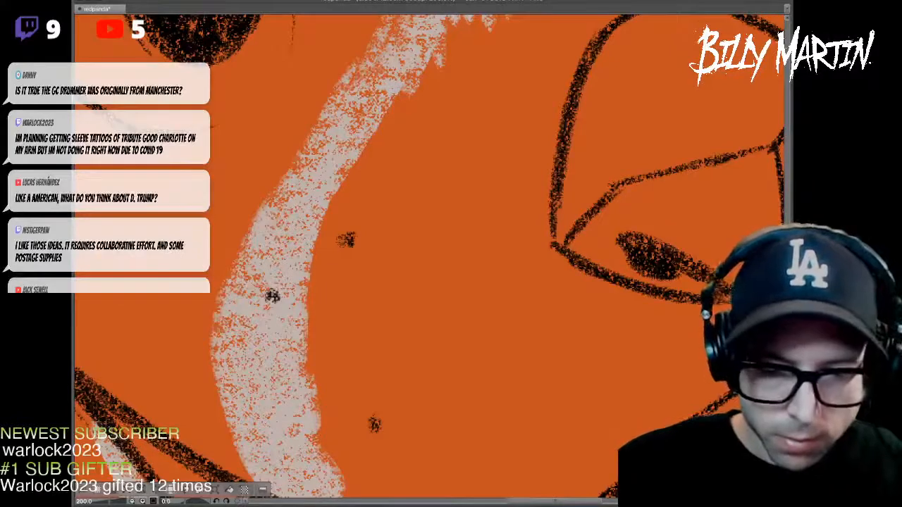
pyautogui.moveTo(395, 303); pyautogui.dragTo(360, 251)
pyautogui.moveTo(294, 149); pyautogui.dragTo(272, 241)
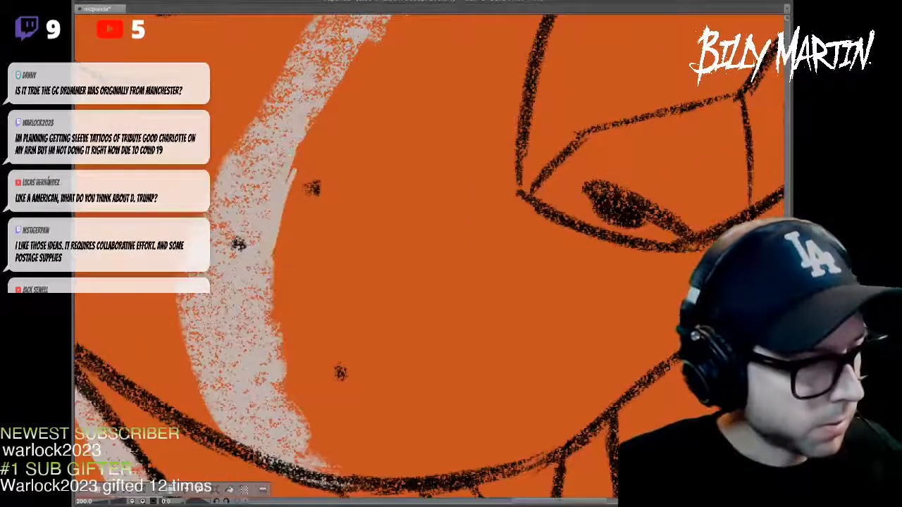
pyautogui.scroll(-3, 238, 244)
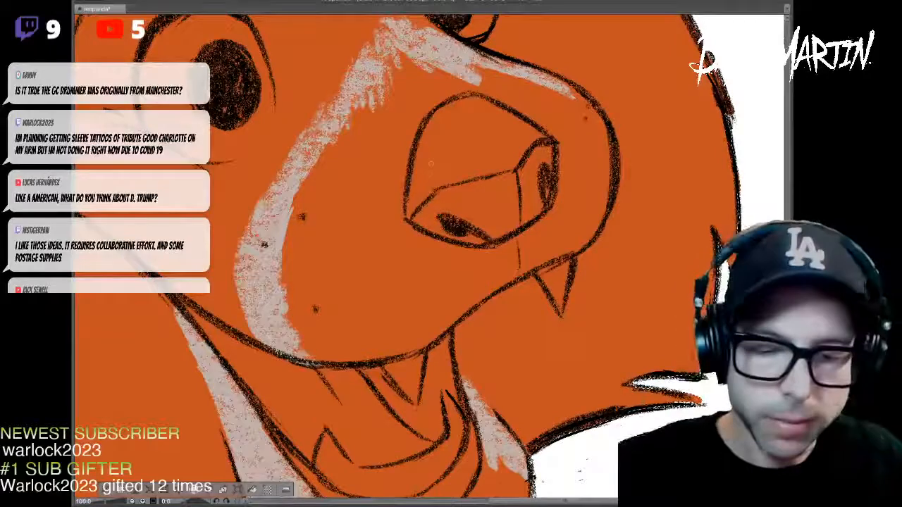
pyautogui.moveTo(276, 246)
pyautogui.mouseDown()
pyautogui.moveTo(282, 282)
pyautogui.moveTo(264, 225)
pyautogui.moveTo(288, 322)
pyautogui.moveTo(308, 341)
pyautogui.moveTo(329, 160)
pyautogui.moveTo(399, 67)
pyautogui.moveTo(329, 253)
pyautogui.moveTo(347, 331)
pyautogui.moveTo(339, 350)
pyautogui.moveTo(375, 341)
pyautogui.moveTo(421, 311)
pyautogui.moveTo(413, 340)
pyautogui.moveTo(447, 295)
pyautogui.moveTo(567, 244)
pyautogui.moveTo(556, 224)
pyautogui.moveTo(572, 233)
pyautogui.moveTo(574, 200)
pyautogui.moveTo(591, 214)
pyautogui.moveTo(585, 237)
pyautogui.moveTo(592, 134)
pyautogui.moveTo(599, 204)
pyautogui.moveTo(582, 148)
pyautogui.moveTo(542, 103)
pyautogui.moveTo(422, 67)
pyautogui.moveTo(589, 109)
pyautogui.moveTo(553, 78)
pyautogui.moveTo(473, 71)
pyautogui.moveTo(441, 79)
pyautogui.moveTo(396, 130)
pyautogui.moveTo(377, 247)
pyautogui.moveTo(401, 268)
pyautogui.moveTo(446, 222)
pyautogui.moveTo(532, 207)
pyautogui.moveTo(472, 106)
pyautogui.moveTo(432, 124)
pyautogui.mouseUp()
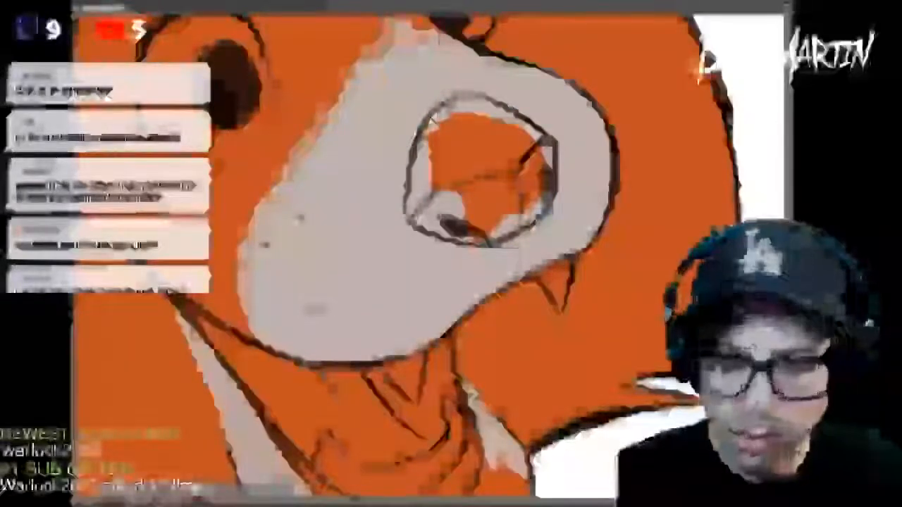
# - Fill the chin and lower jaw with solid light grey beneath the mouth, joining the patches on both sides
pyautogui.moveTo(486, 191); pyautogui.dragTo(430, 118)
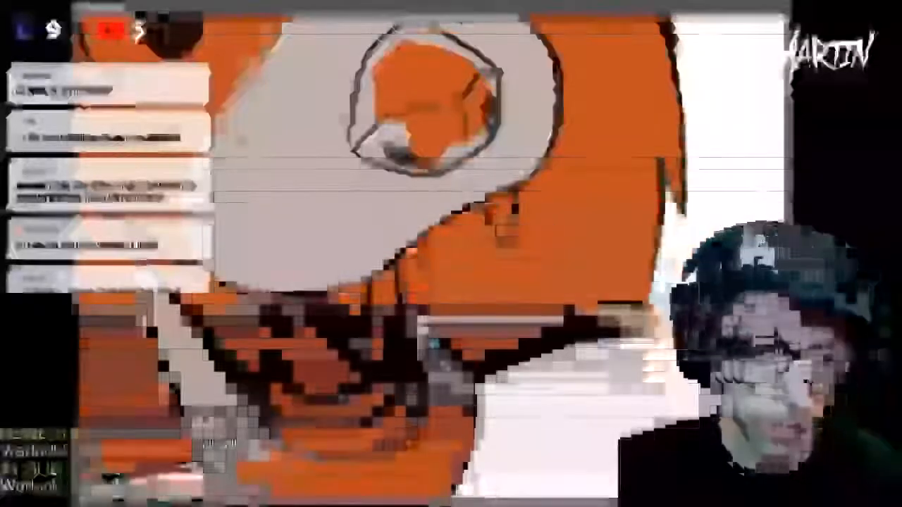
pyautogui.moveTo(429, 118); pyautogui.dragTo(422, 215)
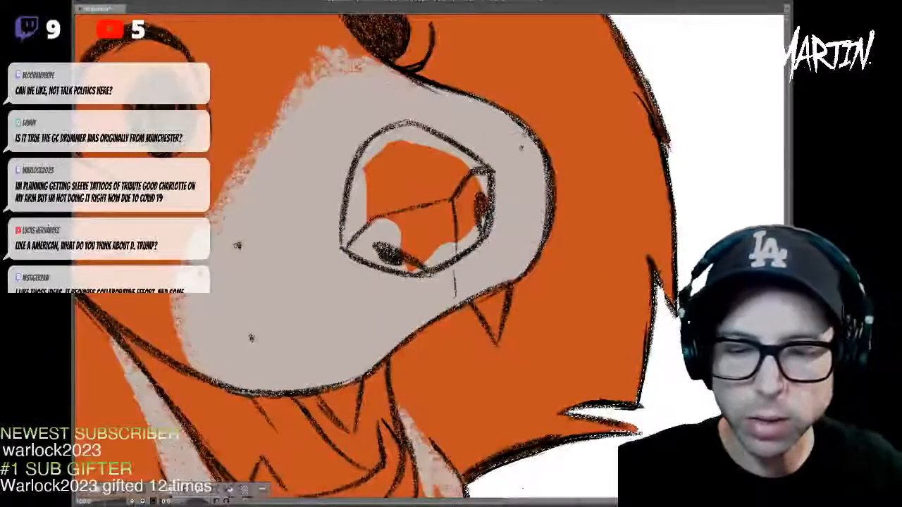
pyautogui.moveTo(338, 452); pyautogui.dragTo(412, 229)
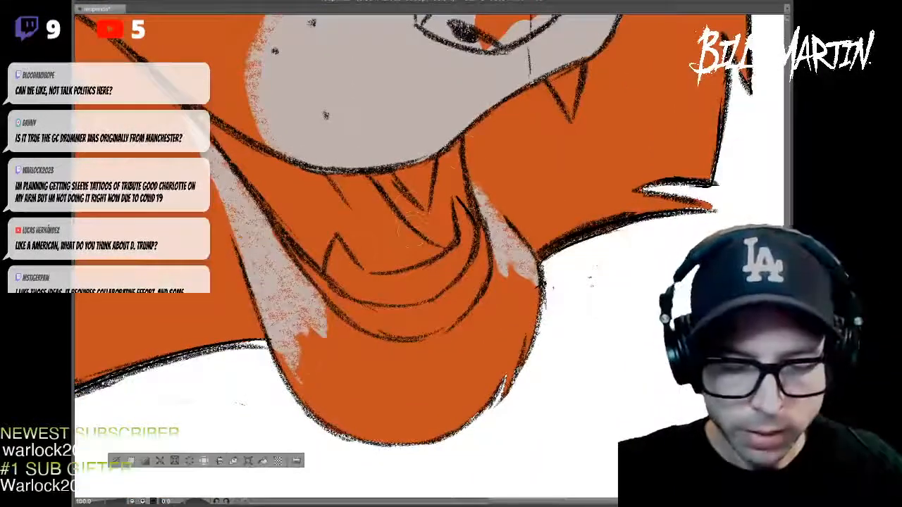
pyautogui.moveTo(280, 351)
pyautogui.mouseDown()
pyautogui.moveTo(306, 386)
pyautogui.moveTo(275, 315)
pyautogui.mouseUp()
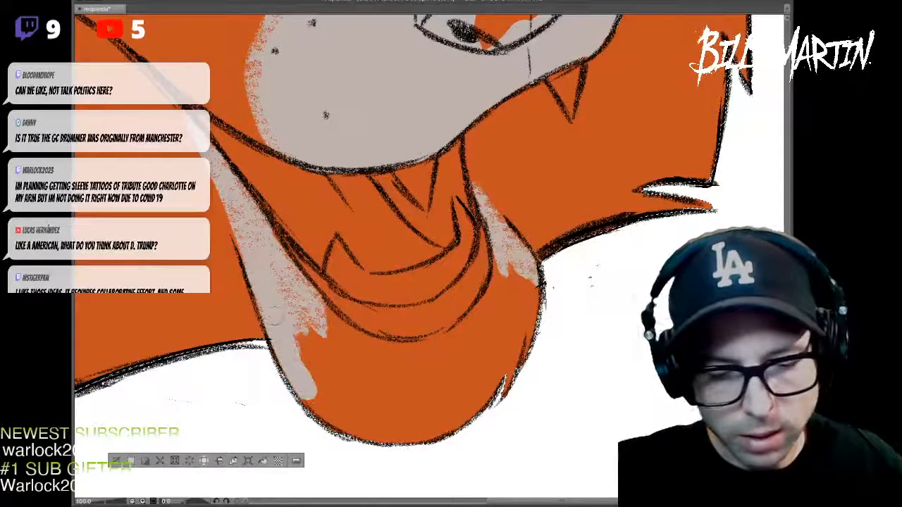
pyautogui.moveTo(263, 279)
pyautogui.mouseDown()
pyautogui.moveTo(271, 296)
pyautogui.moveTo(331, 332)
pyautogui.moveTo(312, 322)
pyautogui.moveTo(339, 390)
pyautogui.mouseUp()
pyautogui.moveTo(345, 408); pyautogui.dragTo(315, 331)
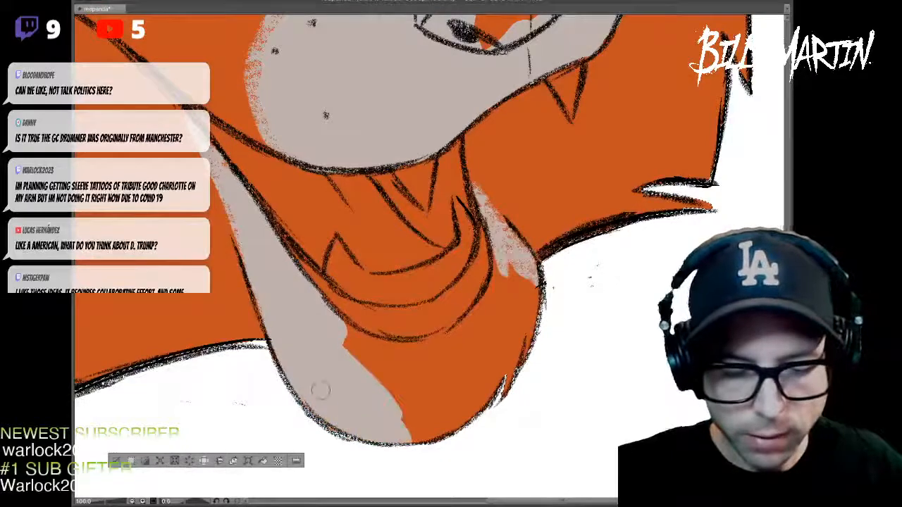
pyautogui.moveTo(303, 292)
pyautogui.mouseDown()
pyautogui.moveTo(343, 334)
pyautogui.moveTo(388, 361)
pyautogui.moveTo(378, 348)
pyautogui.moveTo(460, 335)
pyautogui.moveTo(498, 287)
pyautogui.moveTo(503, 244)
pyautogui.moveTo(502, 262)
pyautogui.moveTo(534, 310)
pyautogui.moveTo(516, 377)
pyautogui.moveTo(525, 307)
pyautogui.moveTo(504, 372)
pyautogui.moveTo(478, 343)
pyautogui.moveTo(435, 446)
pyautogui.moveTo(376, 429)
pyautogui.mouseUp()
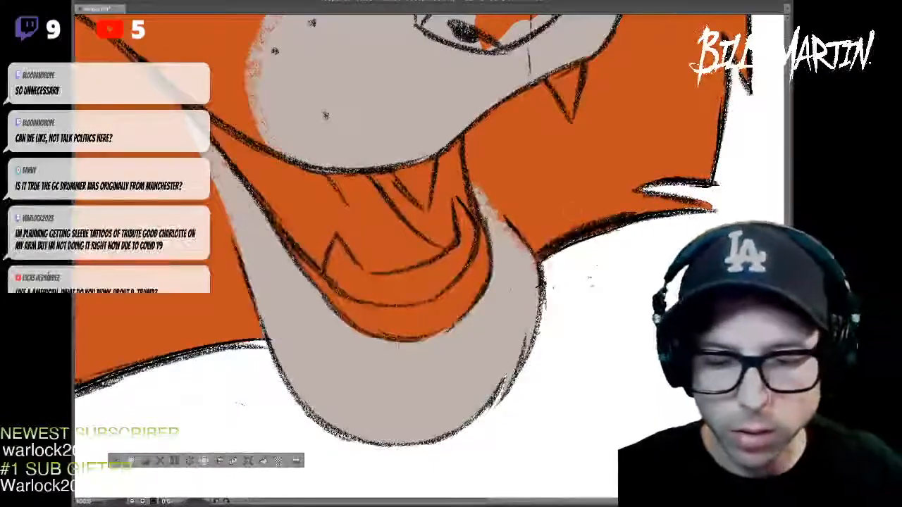
pyautogui.moveTo(325, 173); pyautogui.dragTo(357, 495)
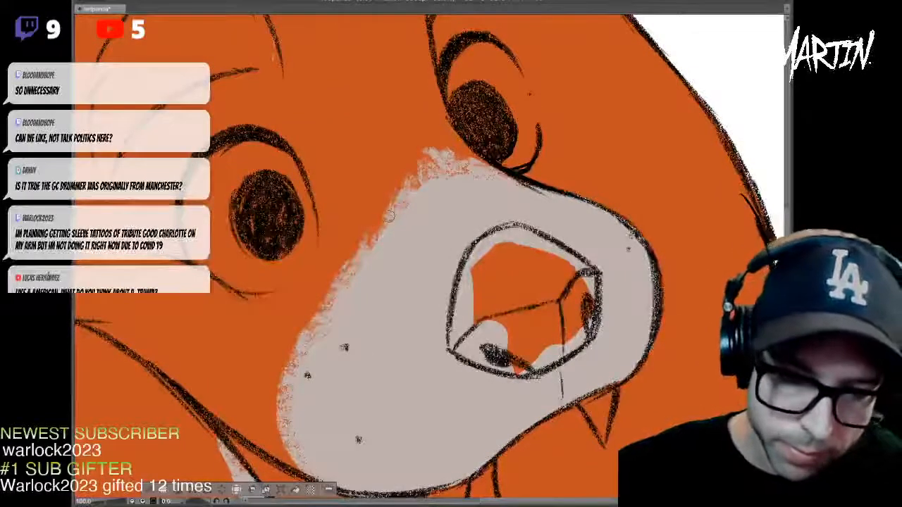
# - Touch up the textured light grey edge of the muzzle patch where it meets the nose bridge
pyautogui.moveTo(427, 169); pyautogui.dragTo(435, 162)
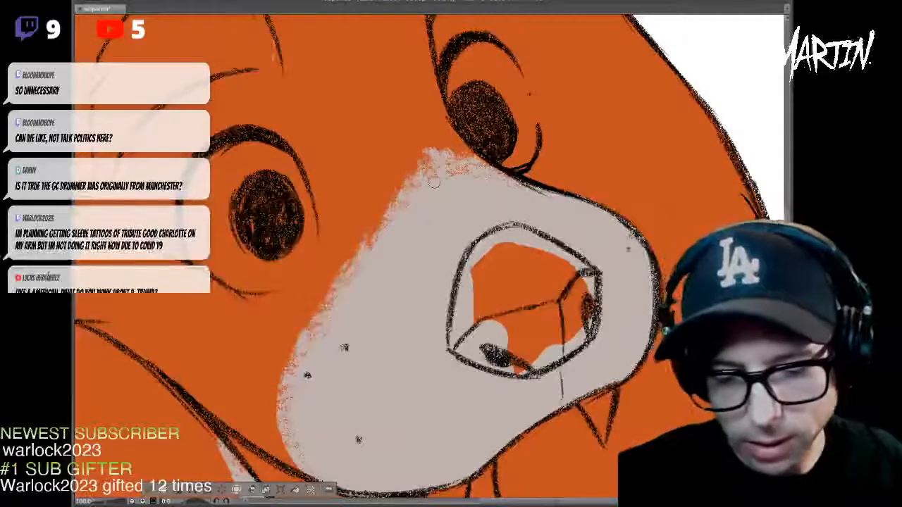
pyautogui.moveTo(437, 395); pyautogui.dragTo(502, 112)
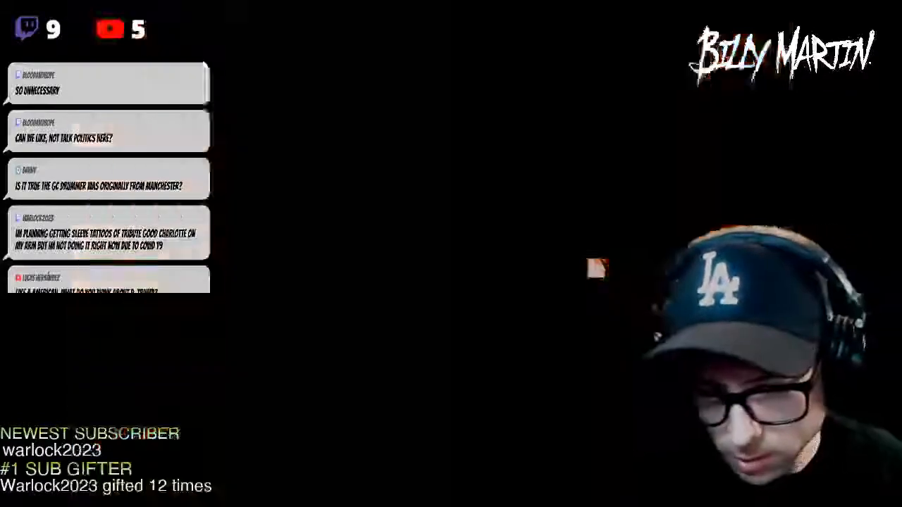
pyautogui.moveTo(423, 212); pyautogui.dragTo(448, 415)
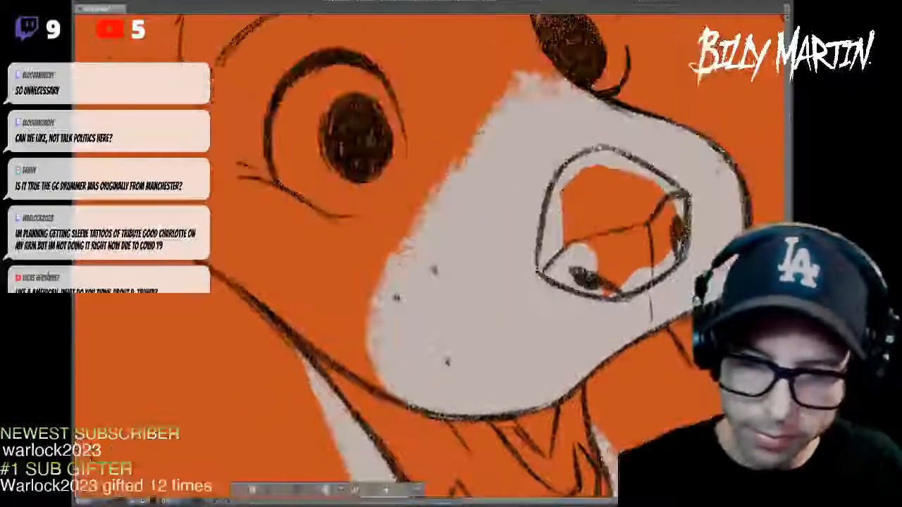
# - Outline and fill the tufted brow marking above the larger, near eye with textured light grey
pyautogui.moveTo(451, 352); pyautogui.dragTo(310, 352)
pyautogui.moveTo(556, 154); pyautogui.dragTo(574, 290)
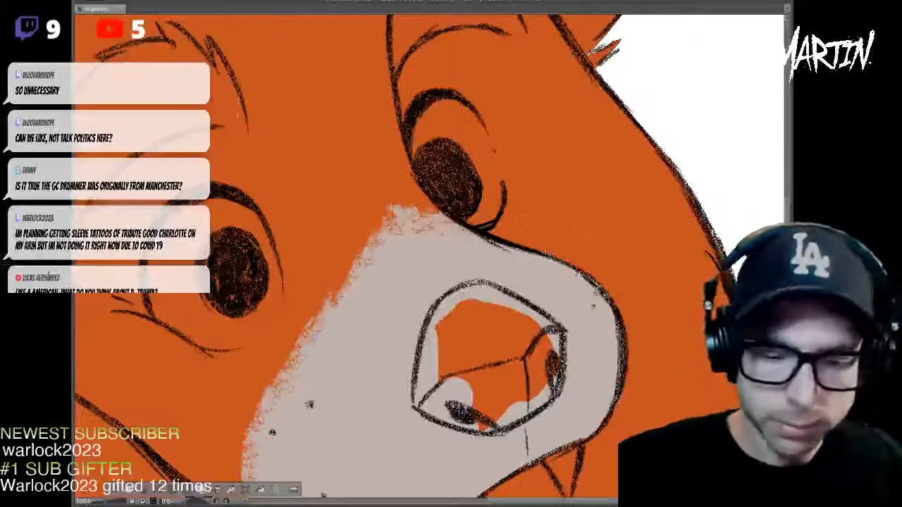
pyautogui.moveTo(522, 220); pyautogui.dragTo(685, 302)
pyautogui.moveTo(237, 211)
pyautogui.mouseDown()
pyautogui.moveTo(223, 248)
pyautogui.moveTo(230, 313)
pyautogui.moveTo(269, 251)
pyautogui.moveTo(349, 208)
pyautogui.moveTo(399, 201)
pyautogui.moveTo(377, 136)
pyautogui.mouseUp()
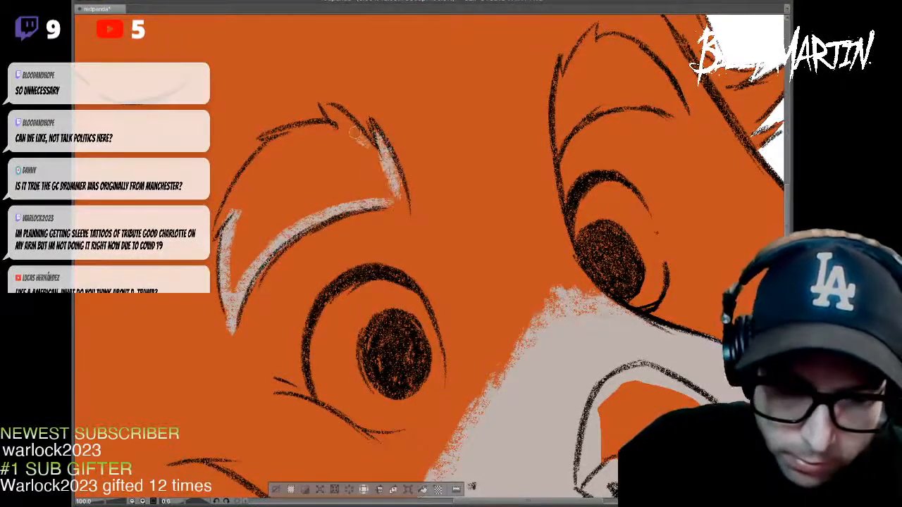
pyautogui.moveTo(328, 148)
pyautogui.mouseDown()
pyautogui.moveTo(267, 140)
pyautogui.moveTo(224, 201)
pyautogui.moveTo(233, 197)
pyautogui.moveTo(243, 281)
pyautogui.moveTo(272, 176)
pyautogui.moveTo(299, 189)
pyautogui.mouseUp()
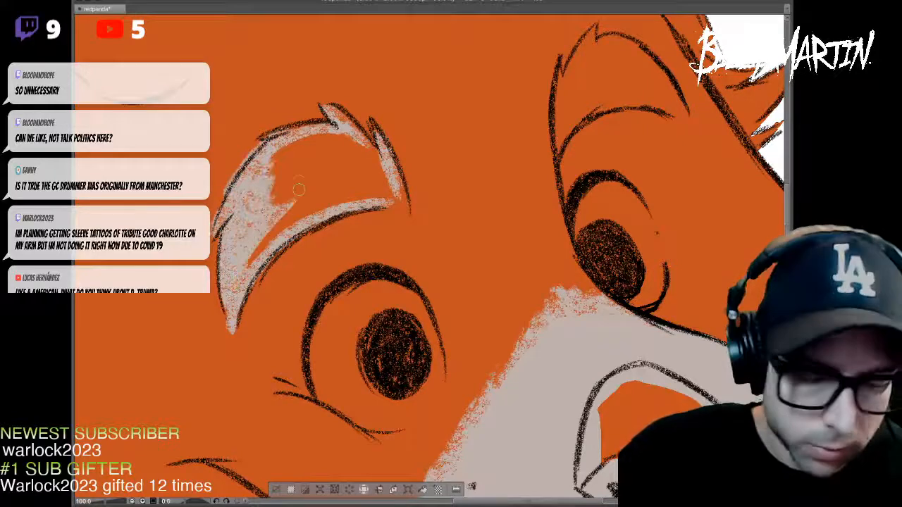
pyautogui.moveTo(265, 215)
pyautogui.mouseDown()
pyautogui.moveTo(310, 197)
pyautogui.moveTo(275, 233)
pyautogui.moveTo(391, 173)
pyautogui.moveTo(332, 145)
pyautogui.moveTo(285, 158)
pyautogui.moveTo(331, 176)
pyautogui.moveTo(365, 173)
pyautogui.mouseUp()
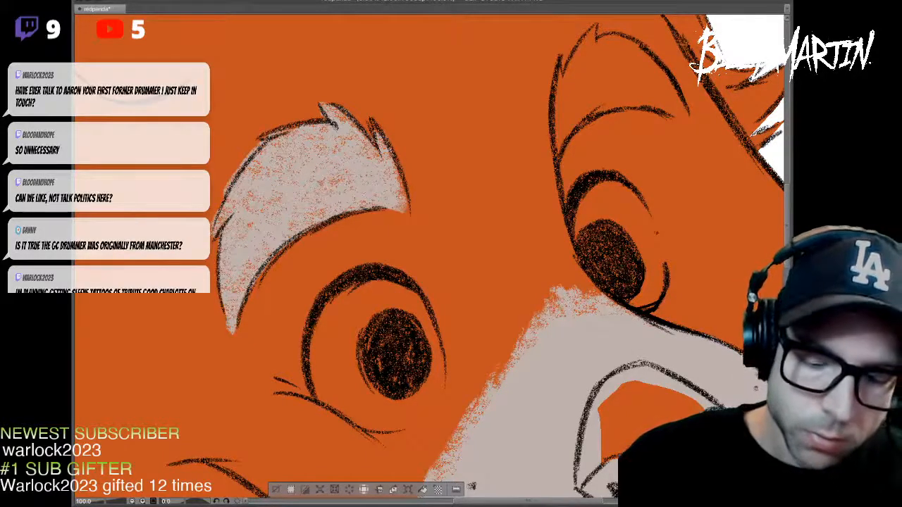
# - Fill the brow marking above the smaller, far eye with textured light grey inside its line art
pyautogui.moveTo(494, 282); pyautogui.dragTo(331, 248)
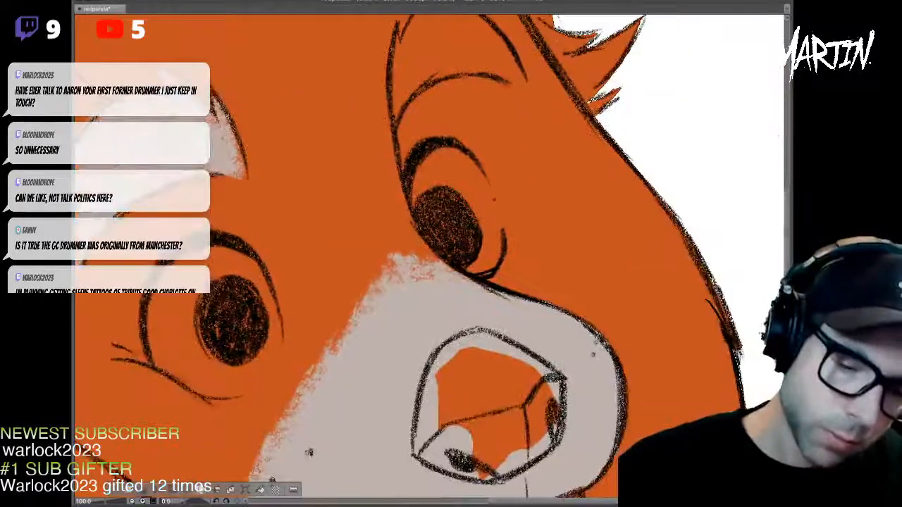
pyautogui.moveTo(451, 226); pyautogui.dragTo(440, 353)
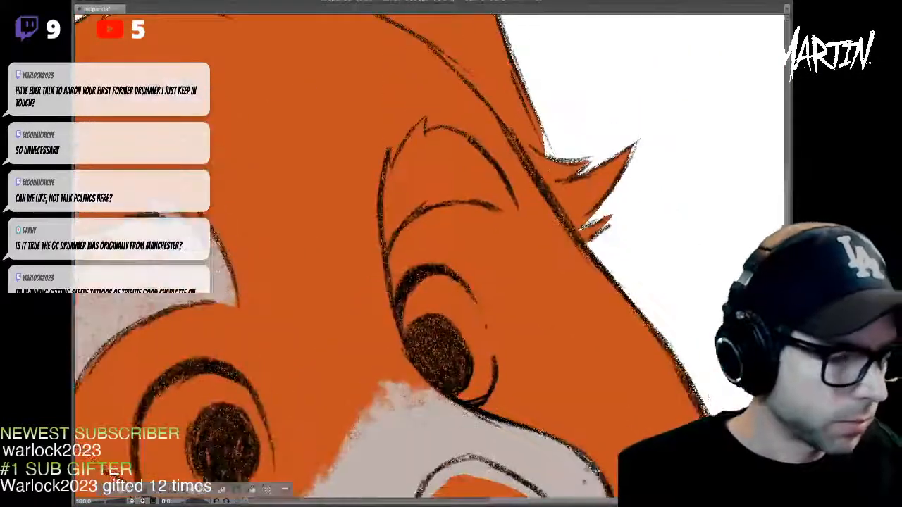
pyautogui.moveTo(385, 234); pyautogui.dragTo(387, 163)
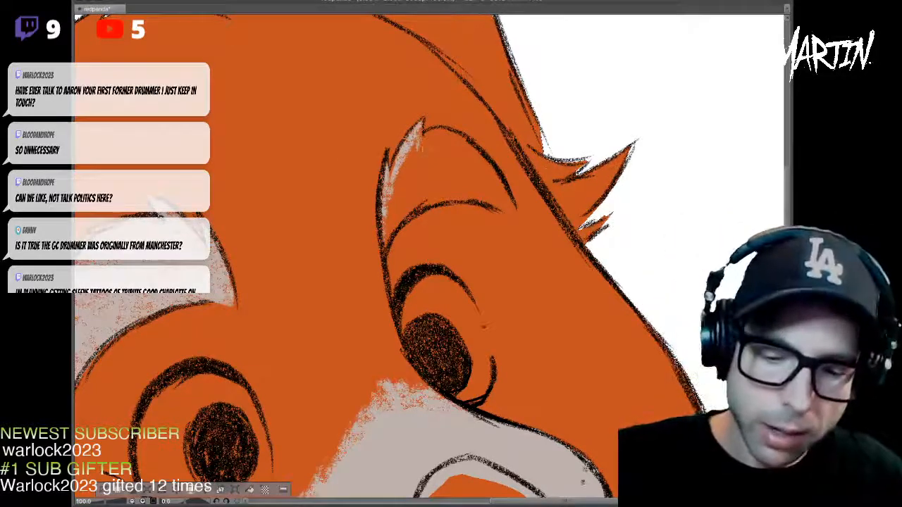
pyautogui.moveTo(414, 150)
pyautogui.mouseDown()
pyautogui.moveTo(388, 234)
pyautogui.moveTo(462, 189)
pyautogui.moveTo(485, 196)
pyautogui.moveTo(462, 146)
pyautogui.moveTo(422, 139)
pyautogui.moveTo(422, 191)
pyautogui.moveTo(442, 156)
pyautogui.moveTo(465, 184)
pyautogui.mouseUp()
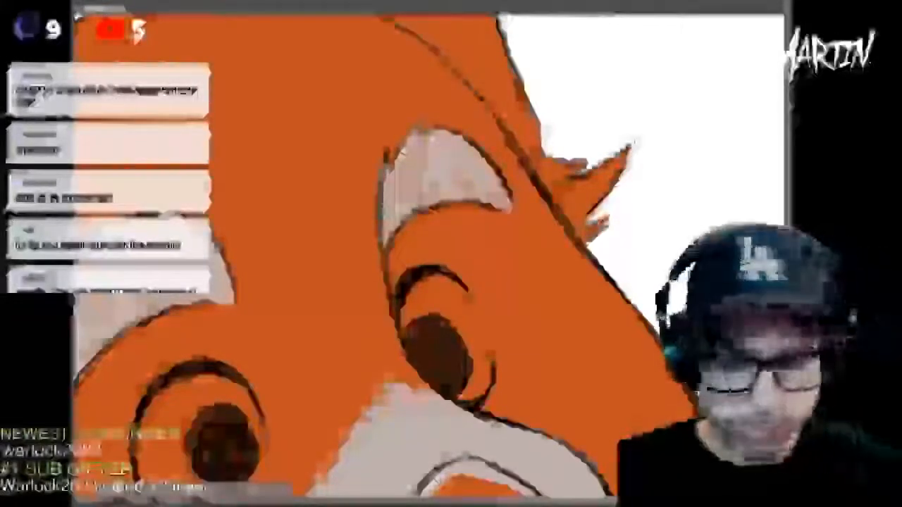
# - Fill the whole nose with solid dark grey beneath the line art, covering the orange and light grey inside its outline
pyautogui.scroll(-5, 430, 255)
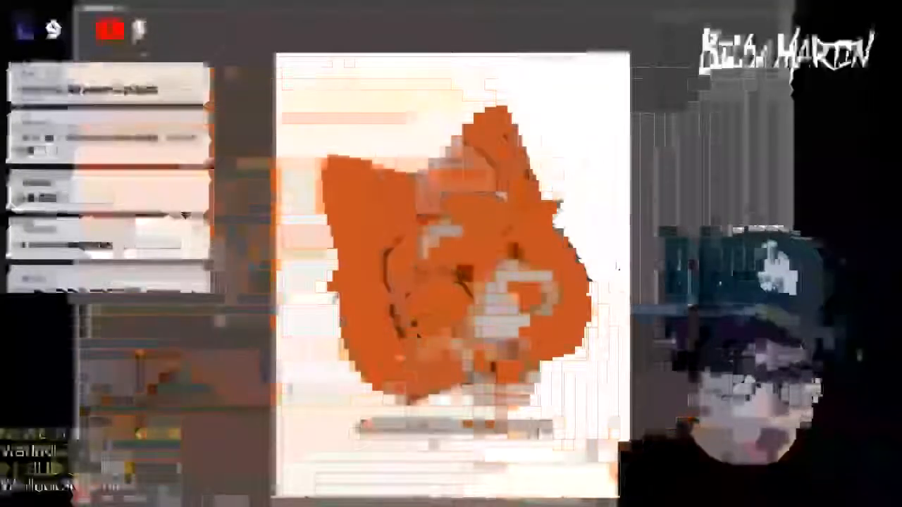
pyautogui.scroll(2, 430, 255)
pyautogui.scroll(3, 430, 255)
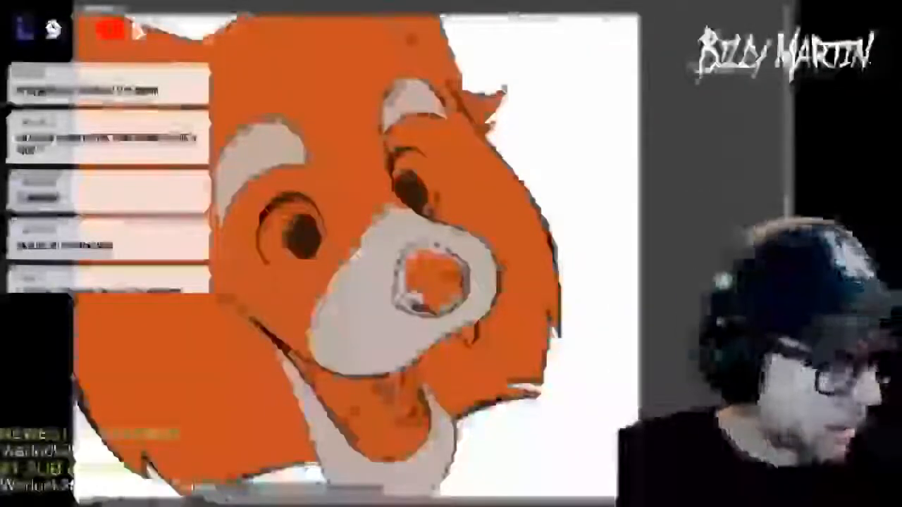
pyautogui.scroll(2, 555, 205)
pyautogui.scroll(-3, 555, 204)
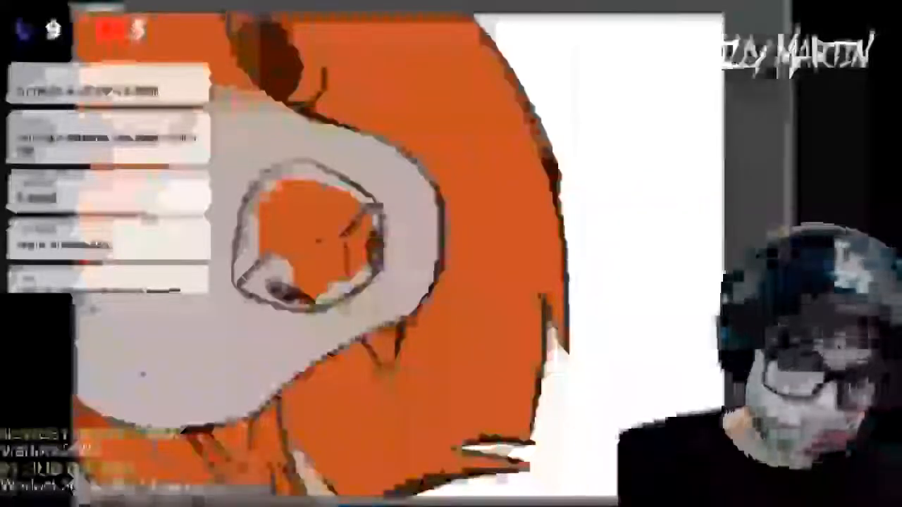
pyautogui.moveTo(265, 194)
pyautogui.mouseDown()
pyautogui.moveTo(244, 240)
pyautogui.moveTo(244, 277)
pyautogui.moveTo(295, 294)
pyautogui.moveTo(282, 258)
pyautogui.moveTo(297, 275)
pyautogui.moveTo(287, 296)
pyautogui.moveTo(307, 300)
pyautogui.moveTo(327, 257)
pyautogui.moveTo(282, 233)
pyautogui.moveTo(342, 225)
pyautogui.moveTo(335, 283)
pyautogui.mouseUp()
pyautogui.moveTo(264, 200); pyautogui.dragTo(273, 201)
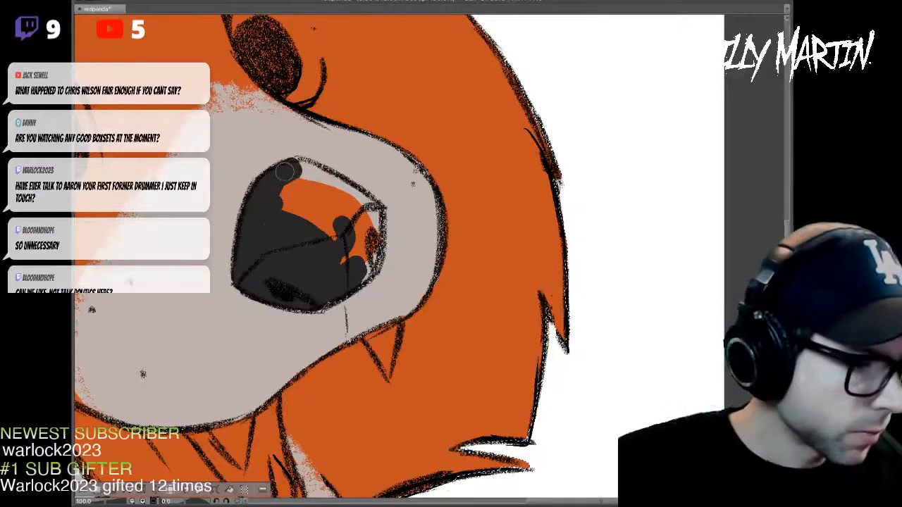
pyautogui.moveTo(291, 224)
pyautogui.mouseDown()
pyautogui.moveTo(343, 257)
pyautogui.moveTo(296, 213)
pyautogui.mouseUp()
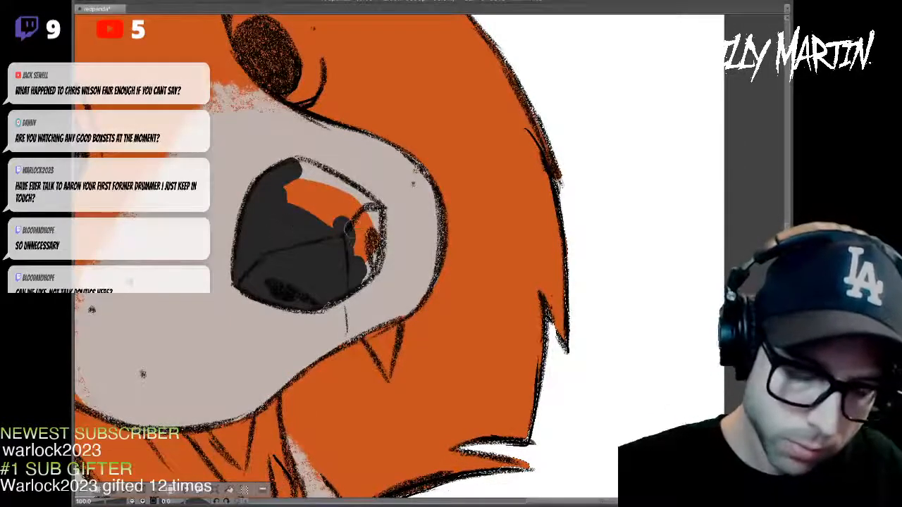
pyautogui.moveTo(347, 230); pyautogui.dragTo(338, 225)
pyautogui.moveTo(304, 171)
pyautogui.mouseDown()
pyautogui.moveTo(351, 192)
pyautogui.moveTo(356, 205)
pyautogui.moveTo(340, 209)
pyautogui.moveTo(331, 239)
pyautogui.moveTo(351, 250)
pyautogui.moveTo(322, 299)
pyautogui.moveTo(358, 263)
pyautogui.moveTo(365, 271)
pyautogui.moveTo(366, 233)
pyautogui.mouseUp()
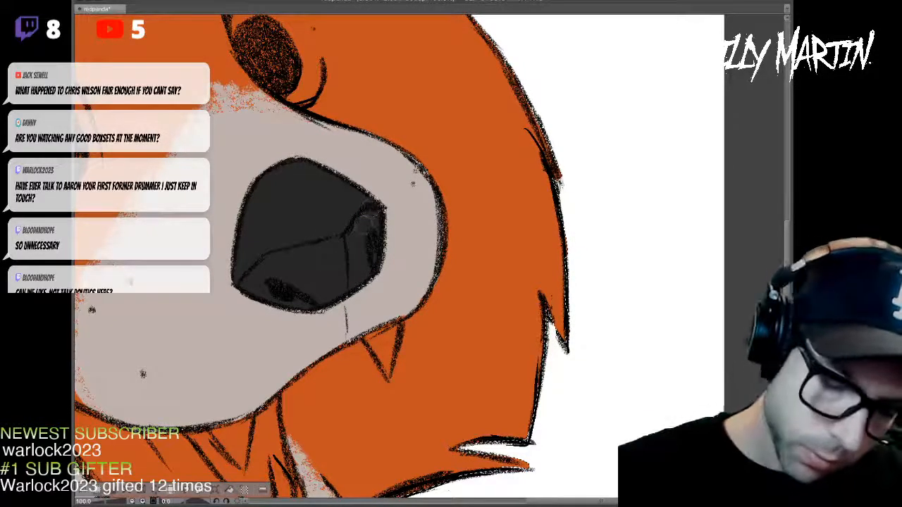
# - Paint the eyeballs of both eyes a very pale blue around the pupils
pyautogui.moveTo(380, 353)
pyautogui.mouseDown()
pyautogui.moveTo(469, 141)
pyautogui.moveTo(509, 209)
pyautogui.moveTo(501, 203)
pyautogui.mouseUp()
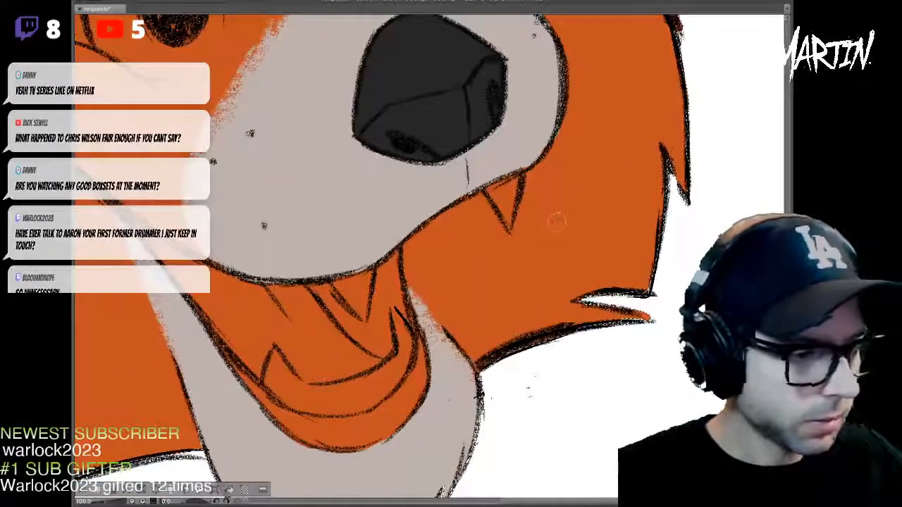
pyautogui.moveTo(467, 167); pyautogui.dragTo(586, 399)
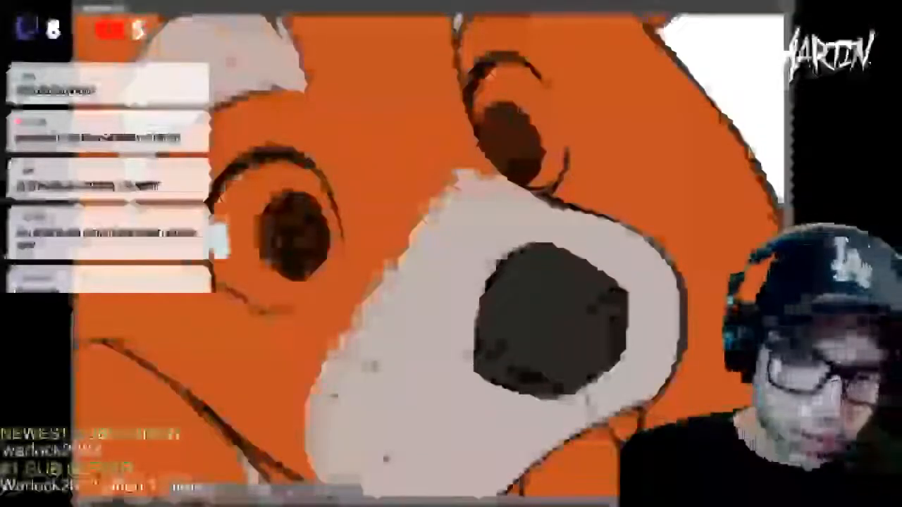
pyautogui.moveTo(227, 275)
pyautogui.mouseDown()
pyautogui.moveTo(247, 293)
pyautogui.moveTo(309, 303)
pyautogui.moveTo(321, 292)
pyautogui.moveTo(334, 238)
pyautogui.moveTo(257, 246)
pyautogui.moveTo(247, 201)
pyautogui.moveTo(267, 178)
pyautogui.moveTo(291, 172)
pyautogui.moveTo(332, 227)
pyautogui.moveTo(334, 288)
pyautogui.mouseUp()
pyautogui.moveTo(483, 95); pyautogui.dragTo(481, 120)
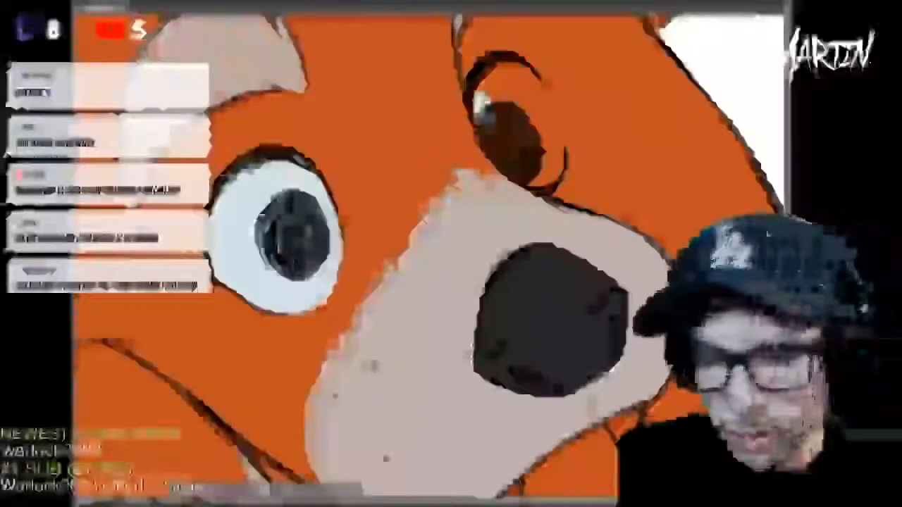
pyautogui.moveTo(539, 171)
pyautogui.mouseDown()
pyautogui.moveTo(532, 185)
pyautogui.moveTo(554, 156)
pyautogui.moveTo(530, 88)
pyautogui.moveTo(498, 79)
pyautogui.moveTo(484, 96)
pyautogui.mouseUp()
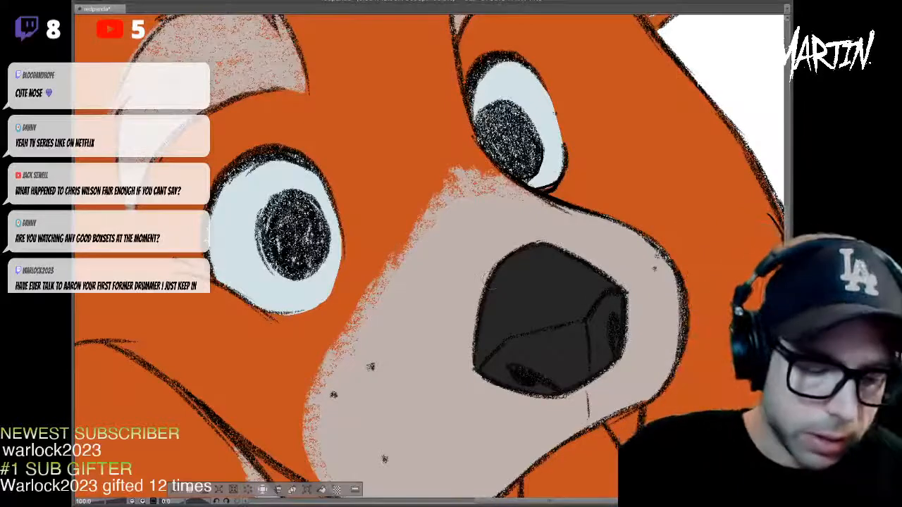
# - Fill both pupils and the thick upper eyelid lines with solid black
pyautogui.moveTo(285, 208)
pyautogui.mouseDown()
pyautogui.moveTo(273, 230)
pyautogui.moveTo(289, 260)
pyautogui.moveTo(311, 236)
pyautogui.moveTo(274, 239)
pyautogui.moveTo(273, 250)
pyautogui.moveTo(298, 270)
pyautogui.moveTo(312, 257)
pyautogui.moveTo(318, 227)
pyautogui.moveTo(279, 205)
pyautogui.mouseUp()
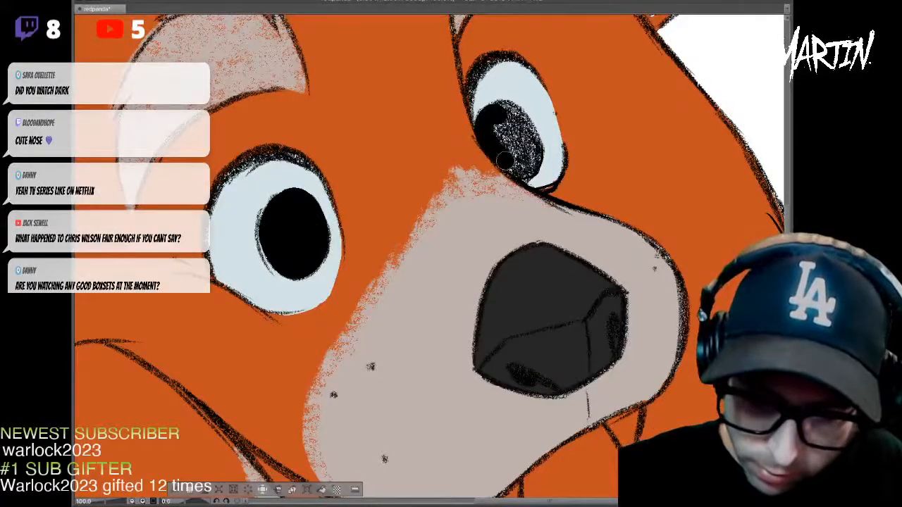
pyautogui.moveTo(525, 168)
pyautogui.mouseDown()
pyautogui.moveTo(530, 146)
pyautogui.moveTo(501, 118)
pyautogui.mouseUp()
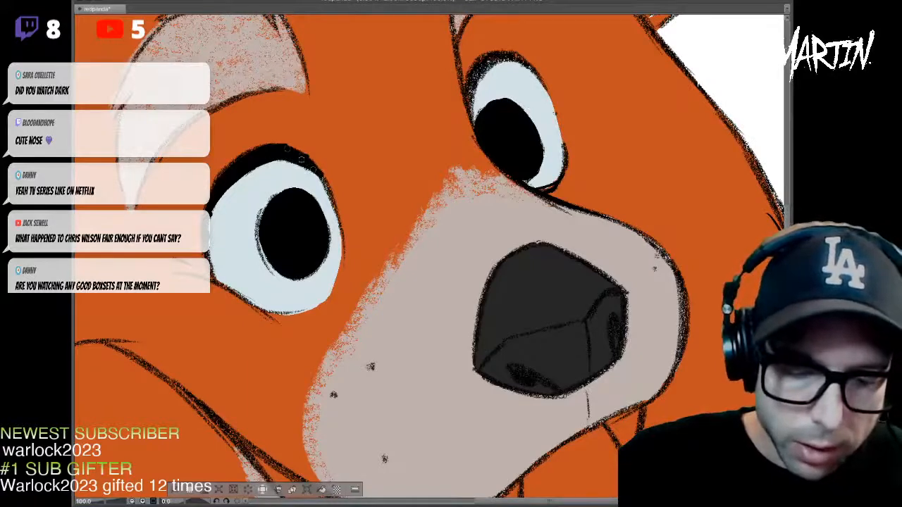
pyautogui.moveTo(468, 111)
pyautogui.mouseDown()
pyautogui.moveTo(481, 62)
pyautogui.moveTo(480, 71)
pyautogui.mouseUp()
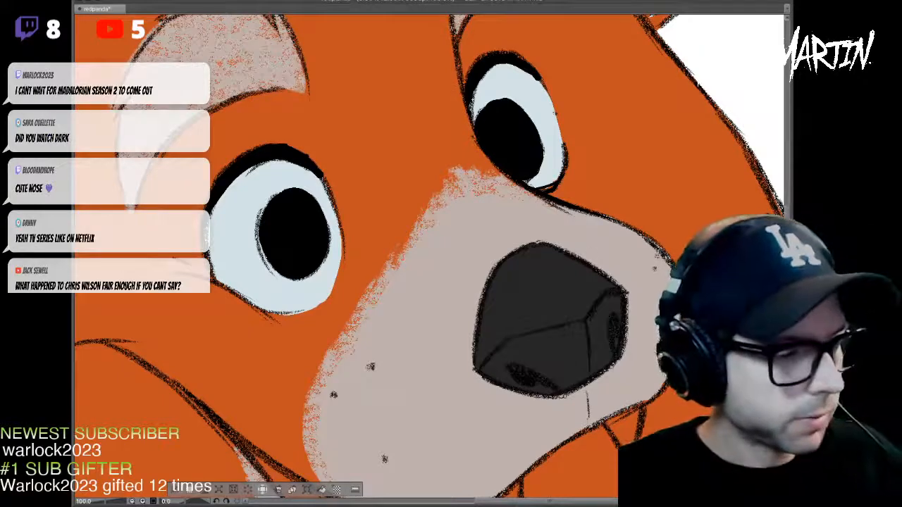
# - Save the red panda drawing
pyautogui.hotkey('ctrl', '-')
pyautogui.moveTo(538, 229)
pyautogui.mouseDown()
pyautogui.moveTo(570, 238)
pyautogui.moveTo(590, 273)
pyautogui.mouseUp()
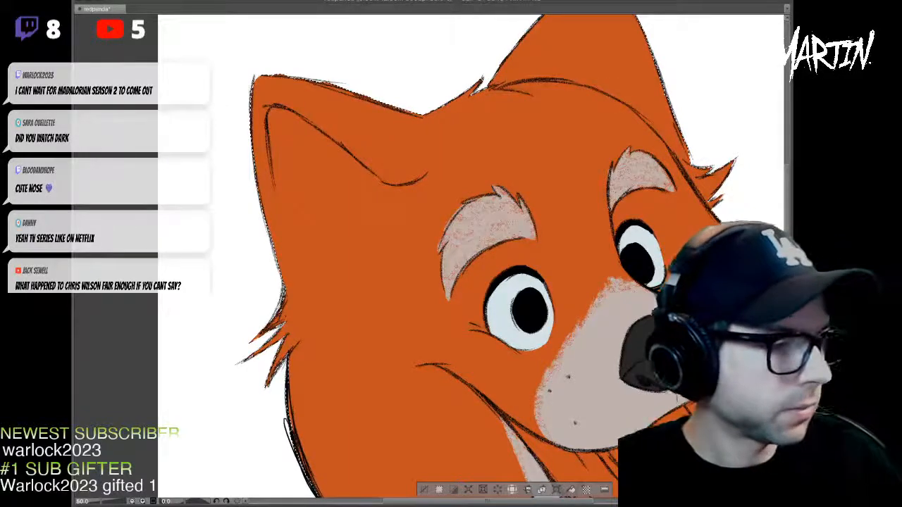
pyautogui.hotkey('ctrl', 's')
# - Fill the two upper fangs below the muzzle with solid white
pyautogui.moveTo(589, 274)
pyautogui.mouseDown()
pyautogui.moveTo(476, 158)
pyautogui.moveTo(461, 124)
pyautogui.mouseUp()
pyautogui.scroll(1, 595, 145)
pyautogui.scroll(1, 578, 177)
pyautogui.moveTo(578, 177); pyautogui.dragTo(581, 38)
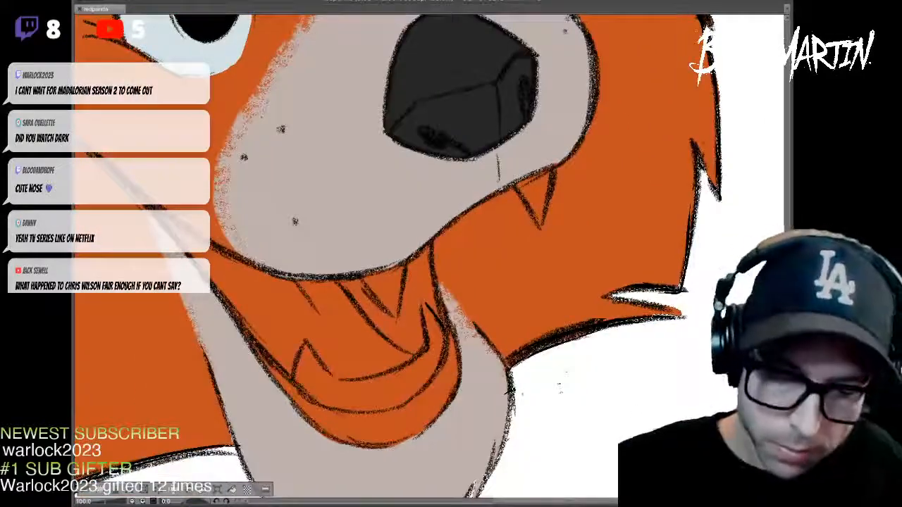
pyautogui.moveTo(365, 277)
pyautogui.mouseDown()
pyautogui.moveTo(396, 313)
pyautogui.moveTo(402, 267)
pyautogui.moveTo(329, 318)
pyautogui.mouseUp()
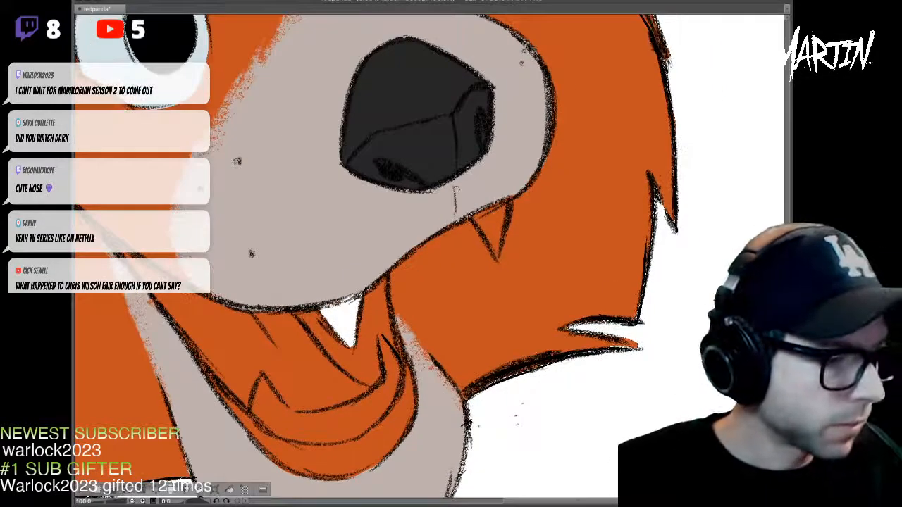
pyautogui.moveTo(478, 219); pyautogui.dragTo(496, 254)
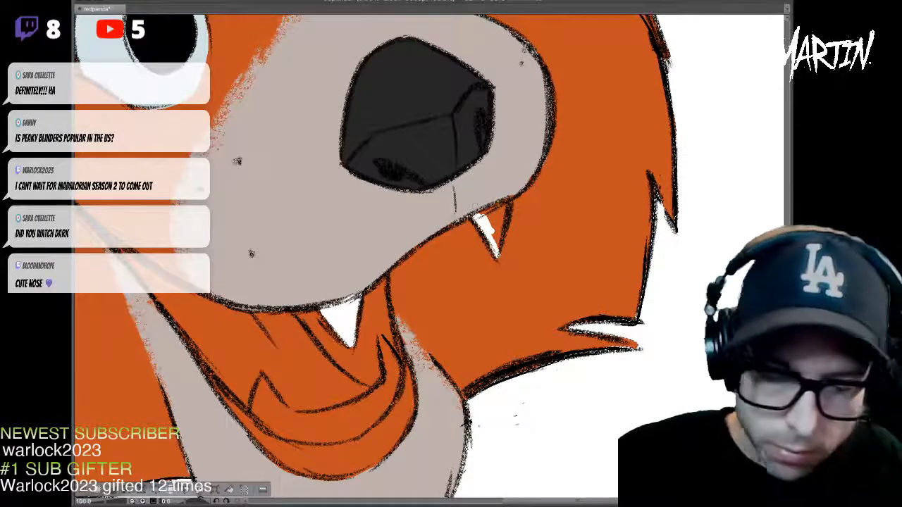
pyautogui.moveTo(480, 216)
pyautogui.mouseDown()
pyautogui.moveTo(497, 208)
pyautogui.moveTo(499, 243)
pyautogui.mouseUp()
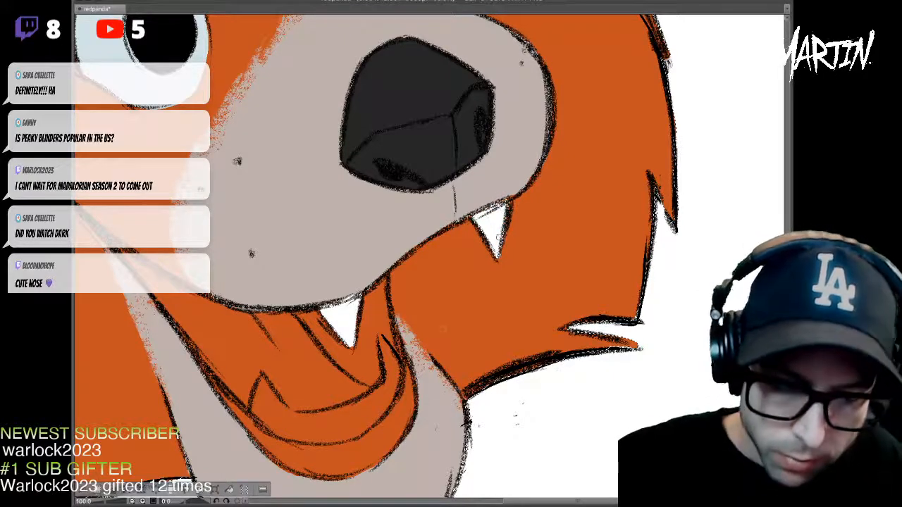
# - Fill the lower row of teeth, including both pointed lower canines, with solid pale grey along the inside of the jaw
pyautogui.moveTo(254, 414)
pyautogui.mouseDown()
pyautogui.moveTo(276, 281)
pyautogui.moveTo(303, 301)
pyautogui.moveTo(281, 305)
pyautogui.moveTo(348, 323)
pyautogui.moveTo(310, 313)
pyautogui.moveTo(384, 292)
pyautogui.mouseUp()
pyautogui.moveTo(331, 326); pyautogui.dragTo(400, 282)
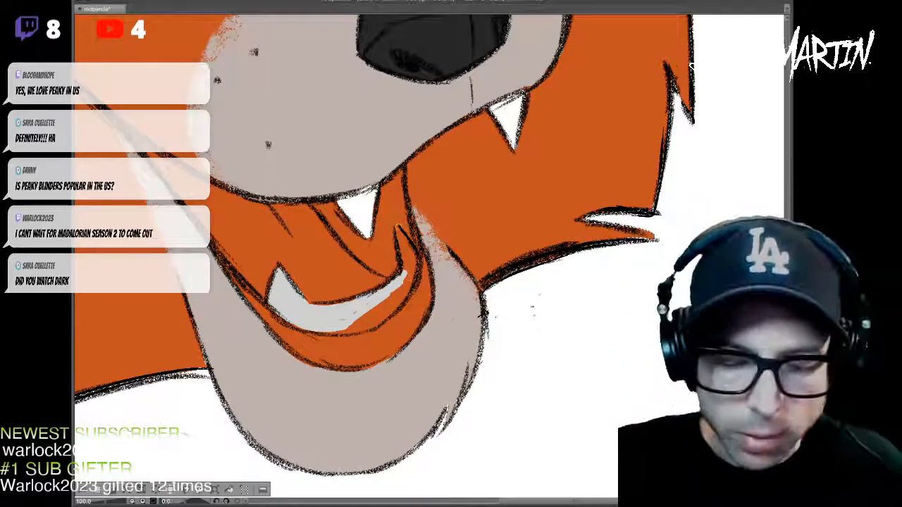
pyautogui.moveTo(407, 275)
pyautogui.mouseDown()
pyautogui.moveTo(398, 230)
pyautogui.moveTo(415, 268)
pyautogui.moveTo(386, 302)
pyautogui.mouseUp()
pyautogui.moveTo(339, 330)
pyautogui.mouseDown()
pyautogui.moveTo(376, 316)
pyautogui.moveTo(355, 324)
pyautogui.mouseUp()
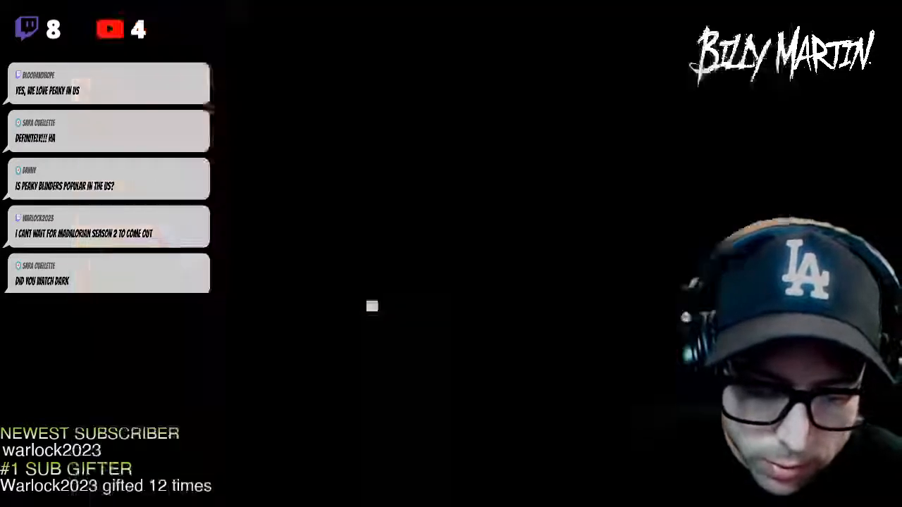
pyautogui.moveTo(413, 262); pyautogui.dragTo(406, 283)
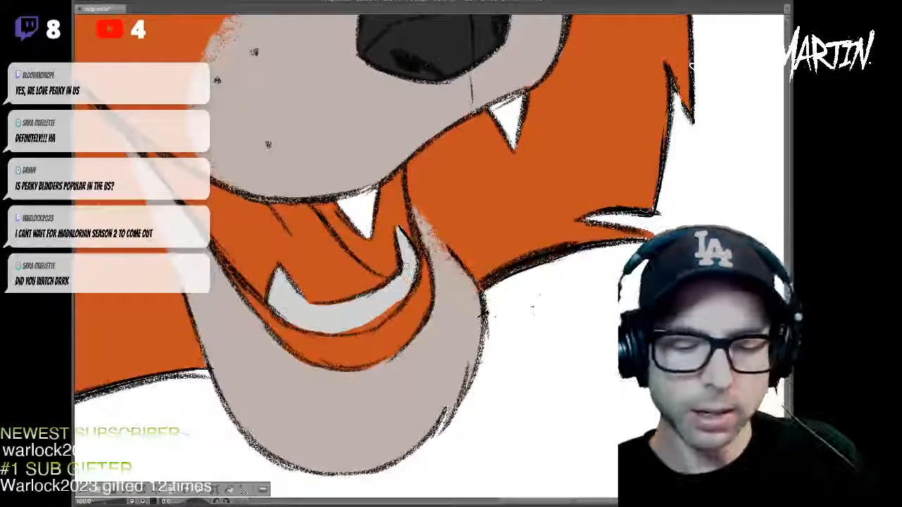
pyautogui.moveTo(299, 326); pyautogui.dragTo(322, 331)
pyautogui.moveTo(402, 232); pyautogui.dragTo(411, 252)
pyautogui.moveTo(353, 328)
pyautogui.mouseDown()
pyautogui.moveTo(389, 314)
pyautogui.moveTo(382, 305)
pyautogui.mouseUp()
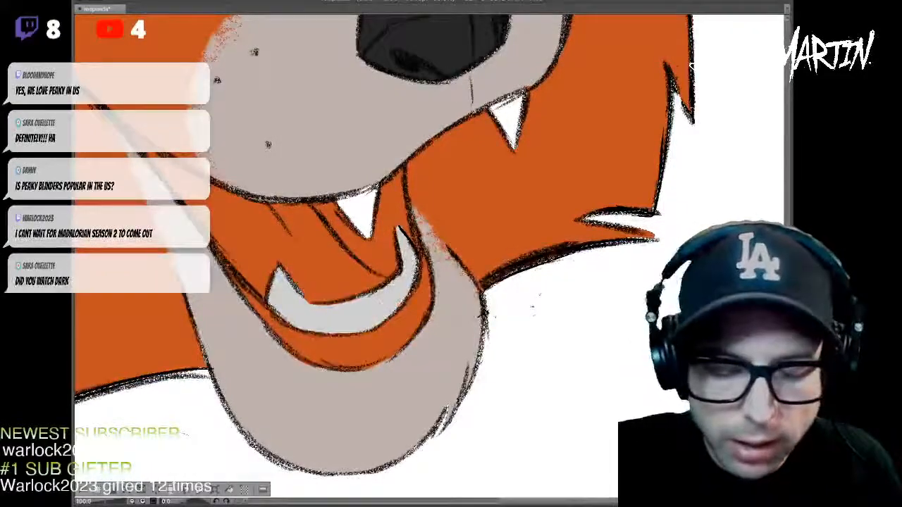
pyautogui.moveTo(381, 232); pyautogui.dragTo(448, 326)
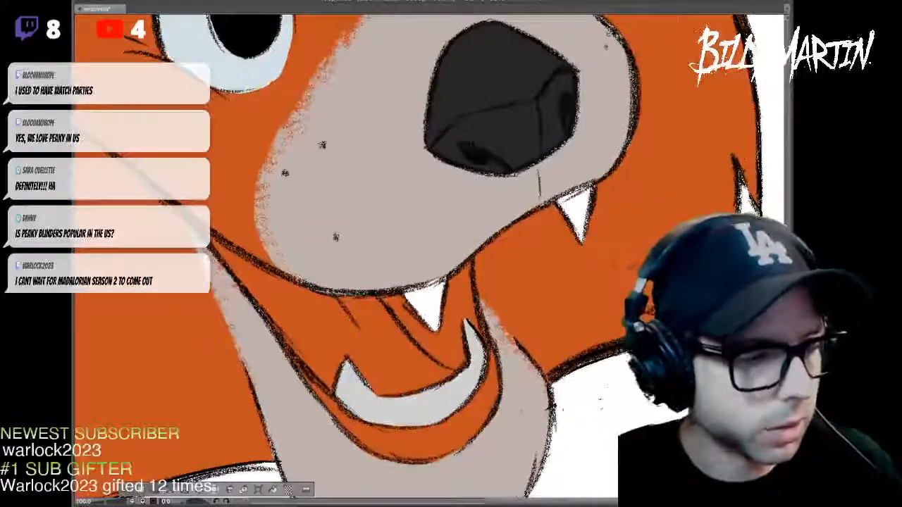
pyautogui.hotkey('ctrl', '-')
pyautogui.moveTo(430, 254); pyautogui.dragTo(476, 255)
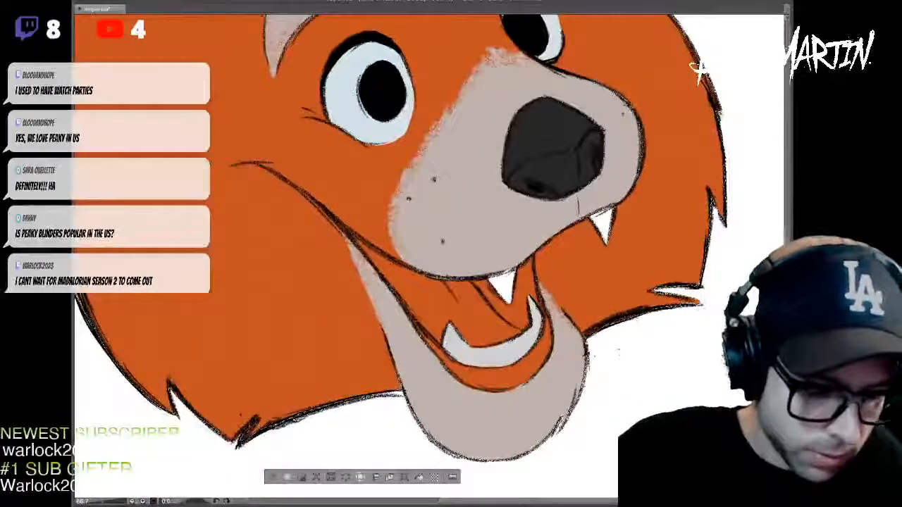
# - Fill the back of the open mouth, around the near upper fang and behind the tongue, with solid dark red
pyautogui.moveTo(469, 309)
pyautogui.mouseDown()
pyautogui.moveTo(390, 205)
pyautogui.moveTo(392, 241)
pyautogui.moveTo(349, 177)
pyautogui.mouseUp()
pyautogui.hotkey('ctrl', '+')
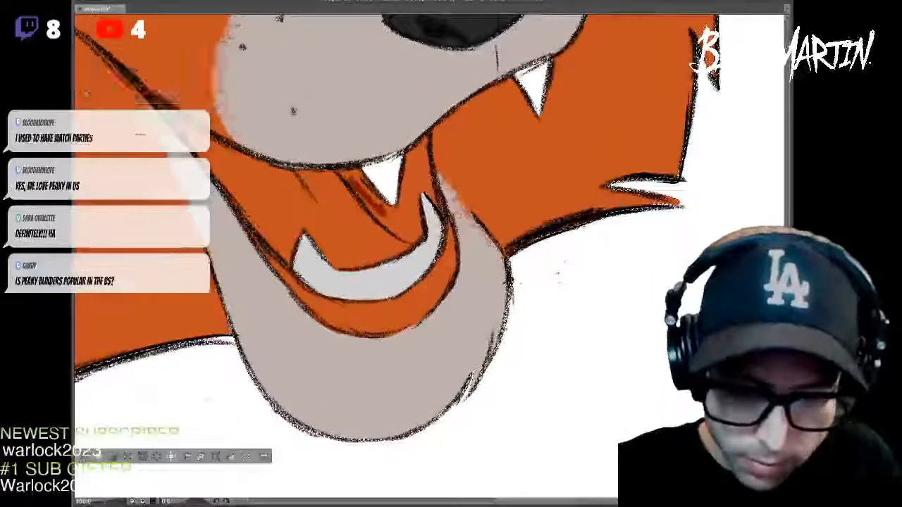
pyautogui.moveTo(383, 210)
pyautogui.mouseDown()
pyautogui.moveTo(345, 173)
pyautogui.moveTo(392, 217)
pyautogui.mouseUp()
pyautogui.moveTo(352, 185); pyautogui.dragTo(414, 237)
pyautogui.moveTo(391, 209)
pyautogui.mouseDown()
pyautogui.moveTo(400, 210)
pyautogui.moveTo(400, 231)
pyautogui.moveTo(411, 161)
pyautogui.mouseUp()
pyautogui.moveTo(410, 204)
pyautogui.mouseDown()
pyautogui.moveTo(421, 233)
pyautogui.moveTo(415, 180)
pyautogui.moveTo(427, 187)
pyautogui.moveTo(412, 150)
pyautogui.moveTo(433, 190)
pyautogui.moveTo(426, 140)
pyautogui.mouseUp()
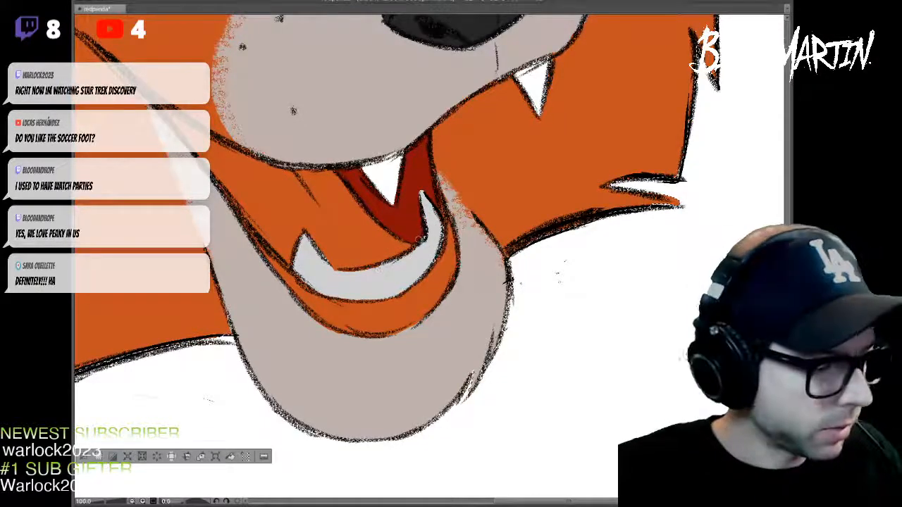
# - Fill the lower lip band beneath the bottom teeth with solid dark grey, from the mouth corner round to the far side
pyautogui.moveTo(478, 285)
pyautogui.mouseDown()
pyautogui.moveTo(521, 378)
pyautogui.moveTo(510, 280)
pyautogui.moveTo(503, 285)
pyautogui.mouseUp()
pyautogui.moveTo(283, 247)
pyautogui.mouseDown()
pyautogui.moveTo(340, 303)
pyautogui.moveTo(261, 213)
pyautogui.moveTo(318, 279)
pyautogui.mouseUp()
pyautogui.hotkey('ctrl', 'z')
pyautogui.moveTo(267, 227); pyautogui.dragTo(335, 303)
pyautogui.moveTo(281, 241); pyautogui.dragTo(357, 310)
pyautogui.moveTo(310, 272)
pyautogui.mouseDown()
pyautogui.moveTo(388, 317)
pyautogui.moveTo(335, 307)
pyautogui.moveTo(384, 332)
pyautogui.moveTo(347, 309)
pyautogui.moveTo(350, 321)
pyautogui.moveTo(402, 331)
pyautogui.mouseUp()
pyautogui.moveTo(338, 320)
pyautogui.mouseDown()
pyautogui.moveTo(418, 335)
pyautogui.moveTo(437, 317)
pyautogui.mouseUp()
pyautogui.moveTo(380, 307); pyautogui.dragTo(410, 313)
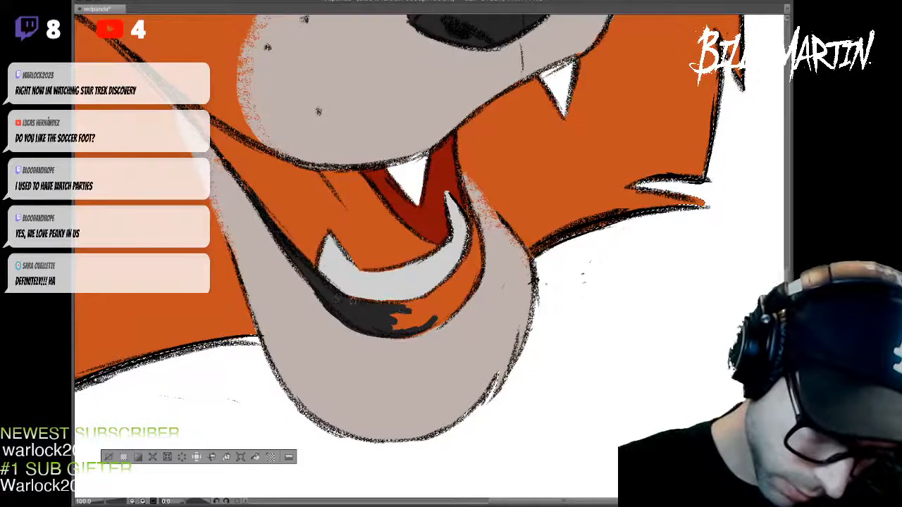
pyautogui.moveTo(338, 294)
pyautogui.mouseDown()
pyautogui.moveTo(437, 302)
pyautogui.moveTo(465, 258)
pyautogui.mouseUp()
pyautogui.moveTo(433, 296); pyautogui.dragTo(468, 245)
pyautogui.moveTo(472, 203)
pyautogui.mouseDown()
pyautogui.moveTo(451, 290)
pyautogui.moveTo(402, 317)
pyautogui.moveTo(437, 310)
pyautogui.moveTo(443, 300)
pyautogui.mouseUp()
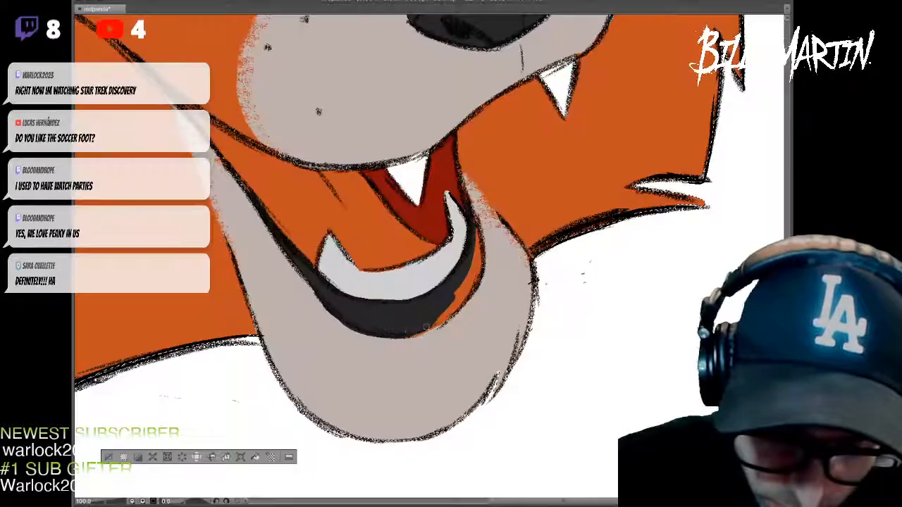
pyautogui.moveTo(416, 332); pyautogui.dragTo(452, 308)
pyautogui.moveTo(415, 332)
pyautogui.mouseDown()
pyautogui.moveTo(460, 301)
pyautogui.moveTo(471, 278)
pyautogui.moveTo(473, 205)
pyautogui.mouseUp()
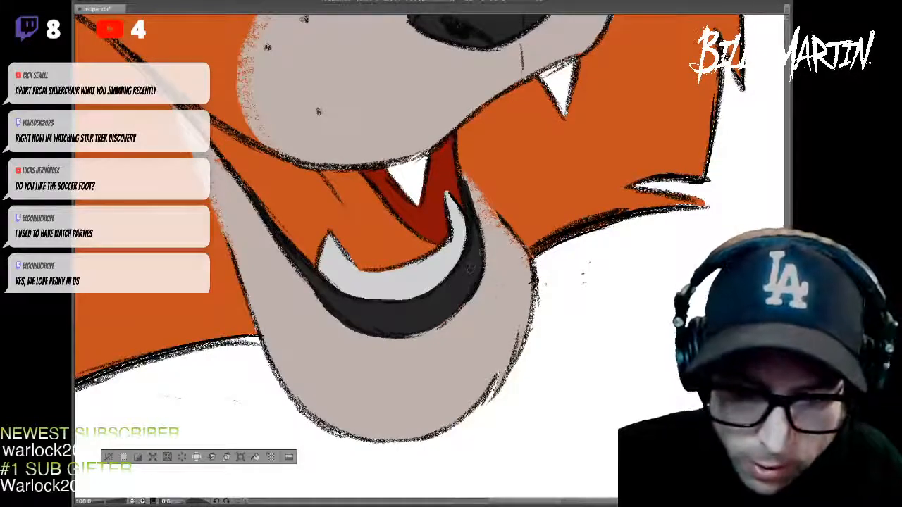
pyautogui.moveTo(442, 325)
pyautogui.mouseDown()
pyautogui.moveTo(404, 340)
pyautogui.moveTo(416, 338)
pyautogui.mouseUp()
pyautogui.hotkey('ctrl', 'z')
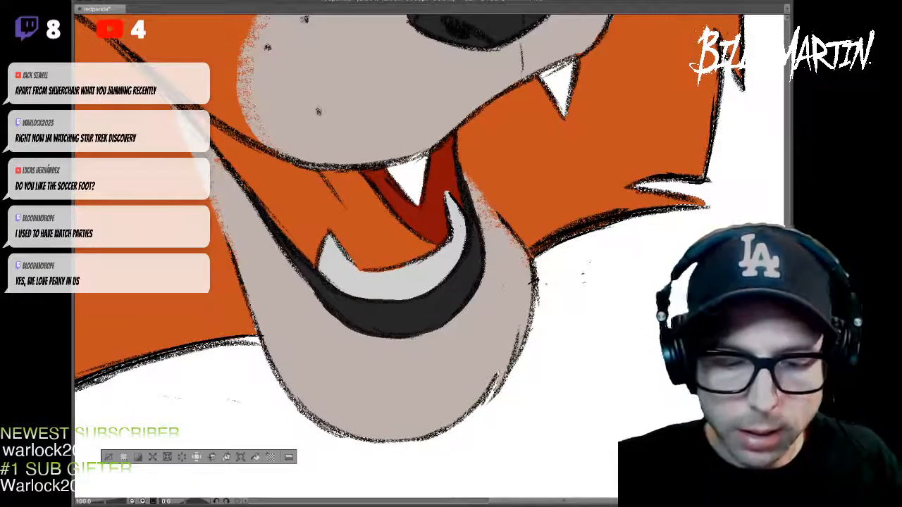
# - Fill the tongue with flat pink, from the mouth corner down to the lower teeth and across to the dark red area
pyautogui.moveTo(423, 275); pyautogui.dragTo(451, 376)
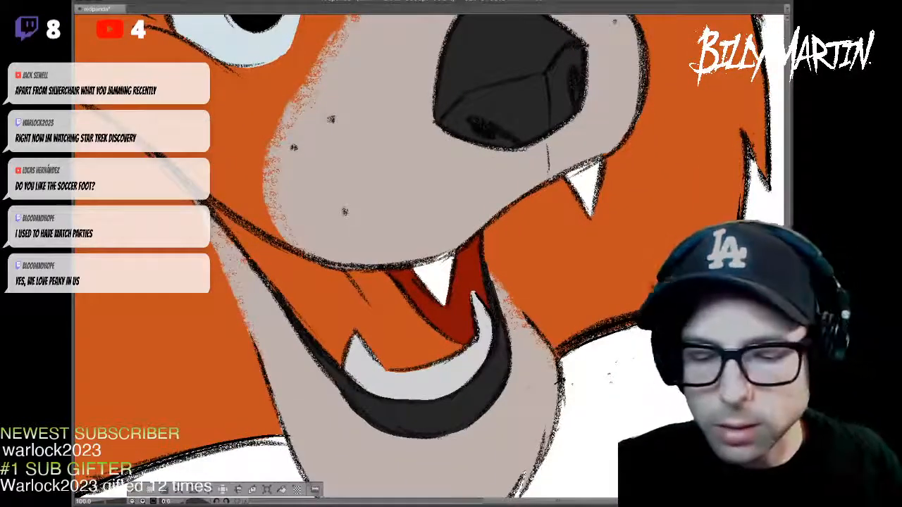
pyautogui.moveTo(437, 282); pyautogui.dragTo(425, 259)
pyautogui.moveTo(234, 219)
pyautogui.mouseDown()
pyautogui.moveTo(280, 270)
pyautogui.moveTo(231, 217)
pyautogui.moveTo(267, 240)
pyautogui.moveTo(310, 248)
pyautogui.mouseUp()
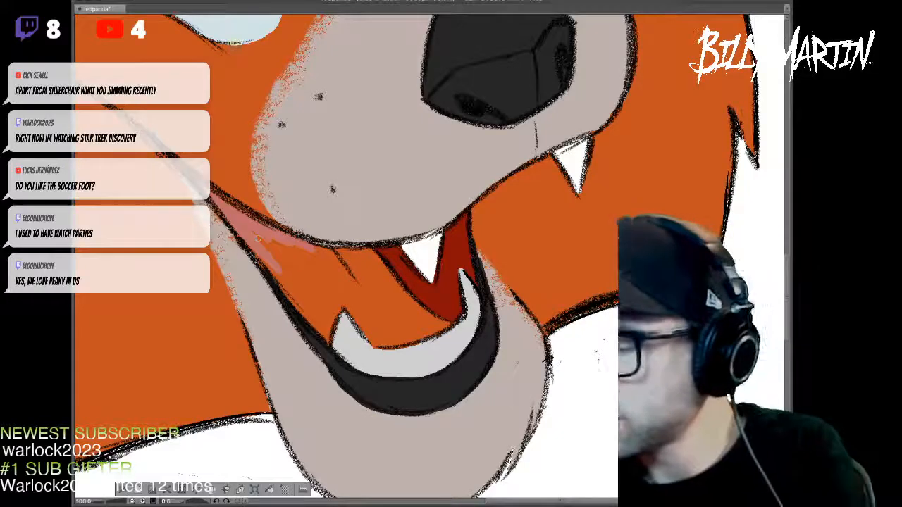
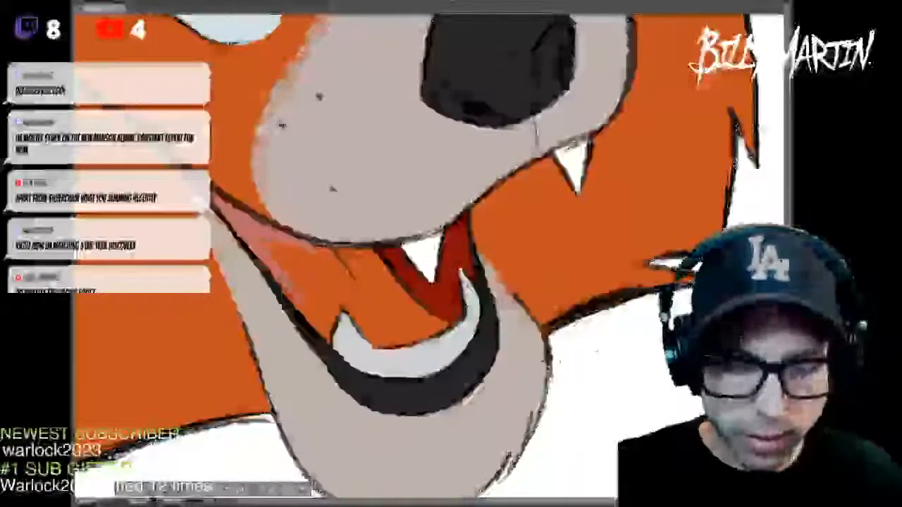
pyautogui.moveTo(276, 255)
pyautogui.mouseDown()
pyautogui.moveTo(296, 279)
pyautogui.moveTo(328, 265)
pyautogui.mouseUp()
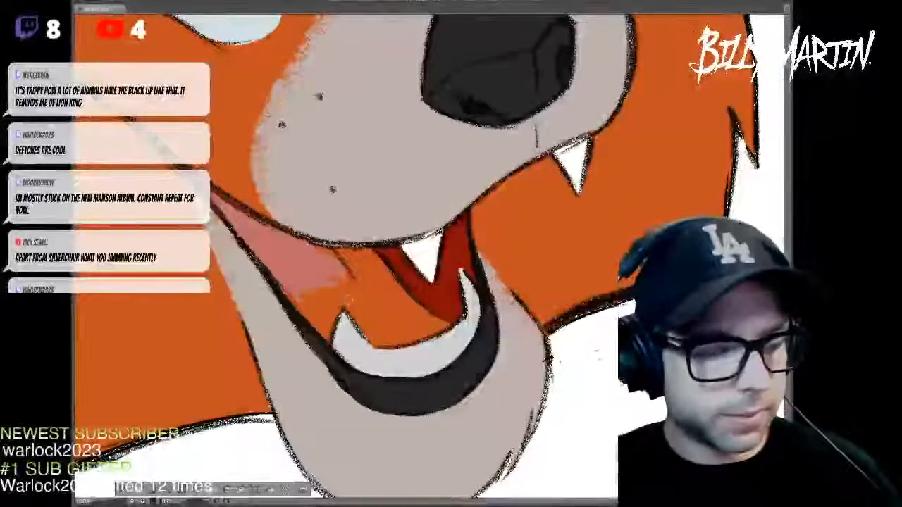
pyautogui.moveTo(345, 289)
pyautogui.mouseDown()
pyautogui.moveTo(334, 314)
pyautogui.moveTo(301, 330)
pyautogui.mouseUp()
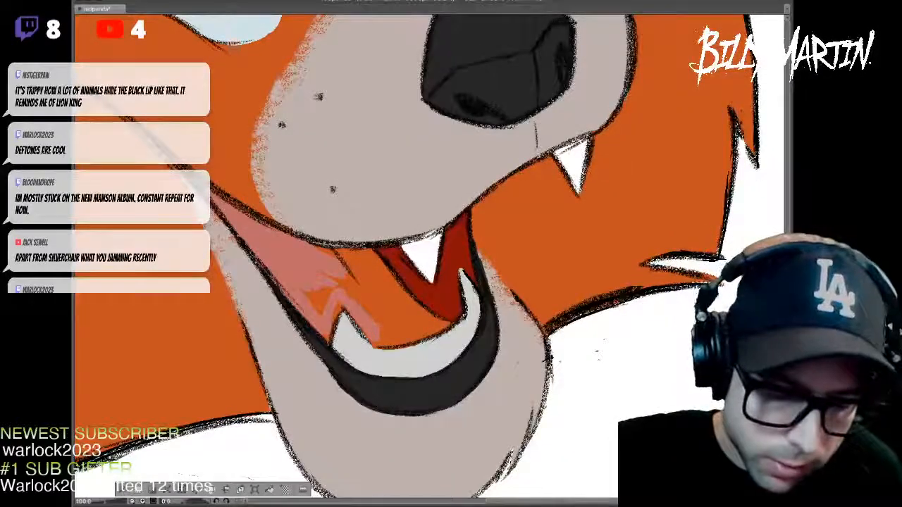
pyautogui.moveTo(320, 311)
pyautogui.mouseDown()
pyautogui.moveTo(349, 274)
pyautogui.moveTo(331, 254)
pyautogui.moveTo(375, 266)
pyautogui.moveTo(377, 323)
pyautogui.mouseUp()
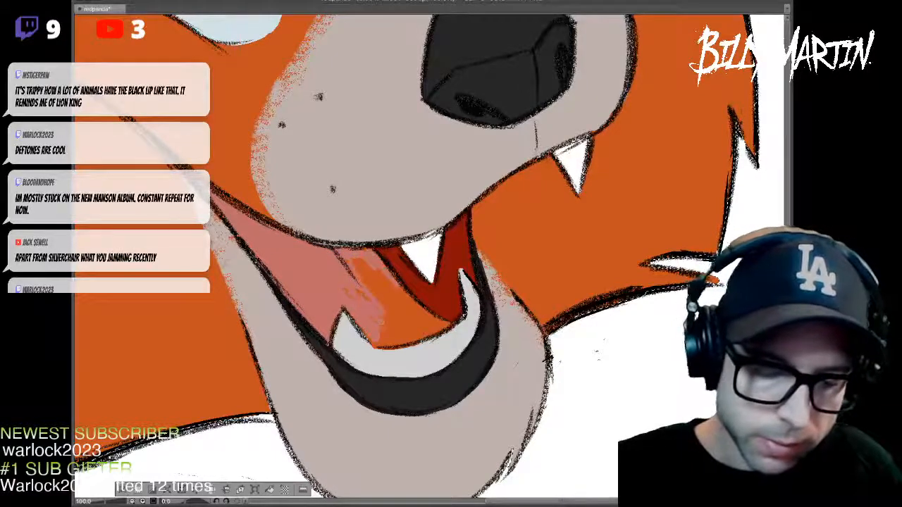
pyautogui.moveTo(356, 262); pyautogui.dragTo(377, 304)
pyautogui.moveTo(366, 262); pyautogui.dragTo(395, 303)
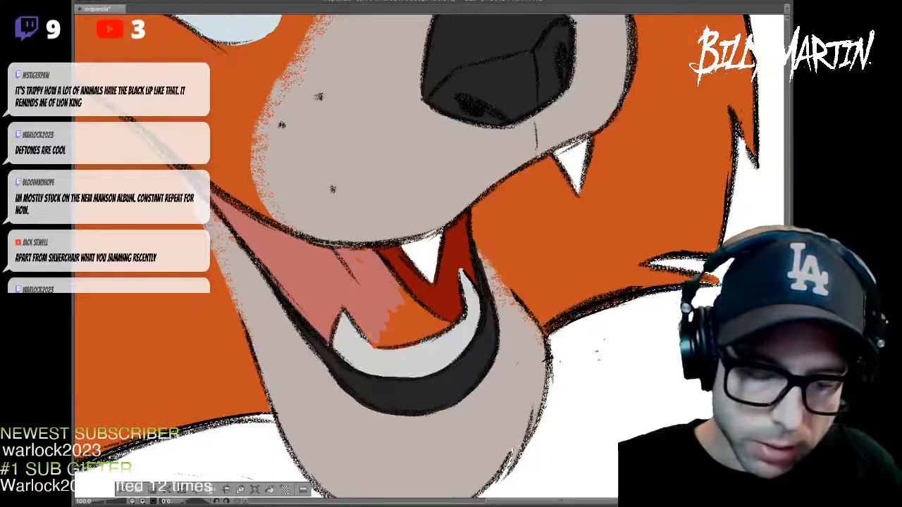
pyautogui.moveTo(389, 331)
pyautogui.mouseDown()
pyautogui.moveTo(402, 320)
pyautogui.moveTo(426, 334)
pyautogui.moveTo(409, 300)
pyautogui.mouseUp()
pyautogui.moveTo(431, 331); pyautogui.dragTo(449, 324)
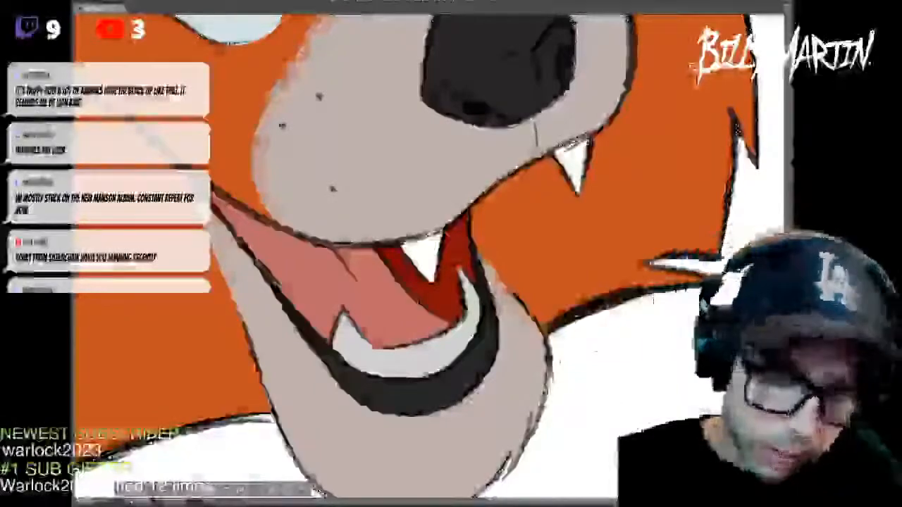
# - Deselect and paint textured light grey fur patches curving down both cheeks, plus light fur beside the mouth corner
pyautogui.moveTo(423, 211); pyautogui.dragTo(532, 380)
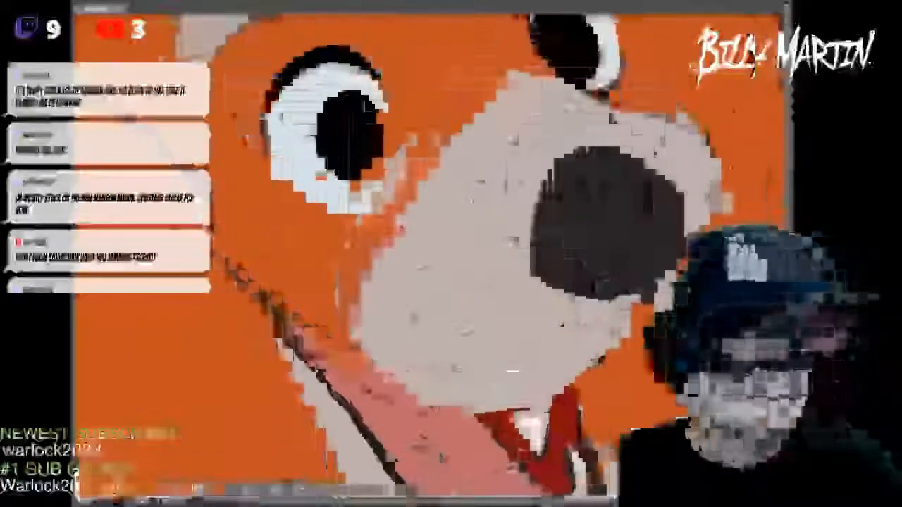
pyautogui.scroll(-8, 599, 227)
pyautogui.scroll(1, 634, 225)
pyautogui.moveTo(626, 223); pyautogui.dragTo(541, 273)
pyautogui.hotkey('ctrl', 'd')
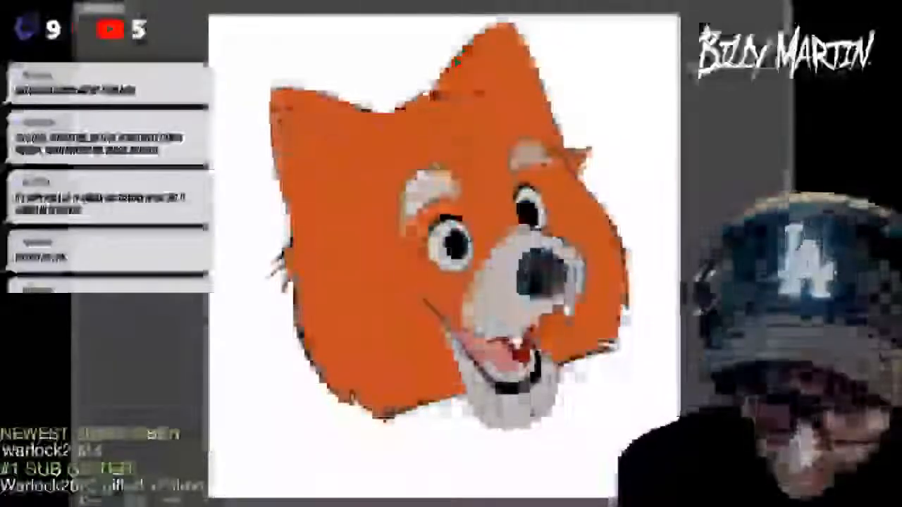
pyautogui.moveTo(375, 261)
pyautogui.mouseDown()
pyautogui.moveTo(359, 281)
pyautogui.moveTo(371, 344)
pyautogui.mouseUp()
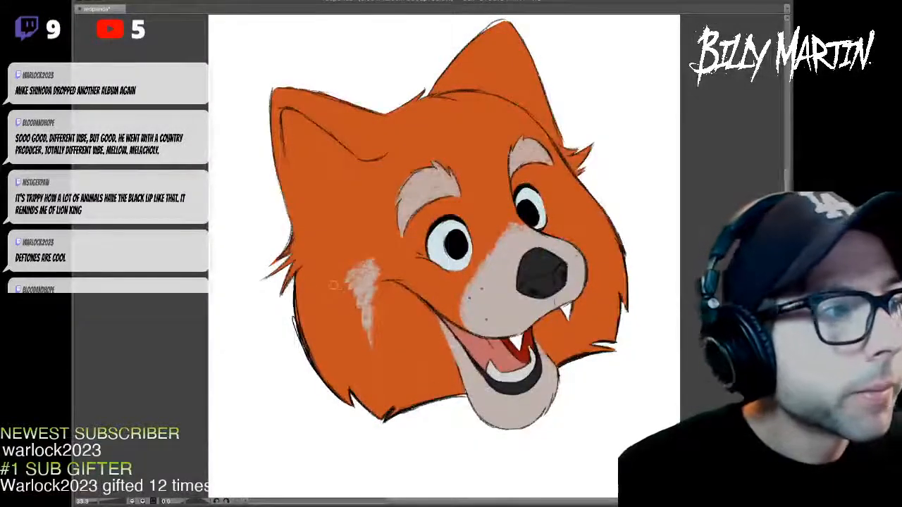
pyautogui.moveTo(357, 275)
pyautogui.mouseDown()
pyautogui.moveTo(341, 312)
pyautogui.moveTo(358, 306)
pyautogui.moveTo(364, 374)
pyautogui.moveTo(359, 325)
pyautogui.moveTo(393, 388)
pyautogui.mouseUp()
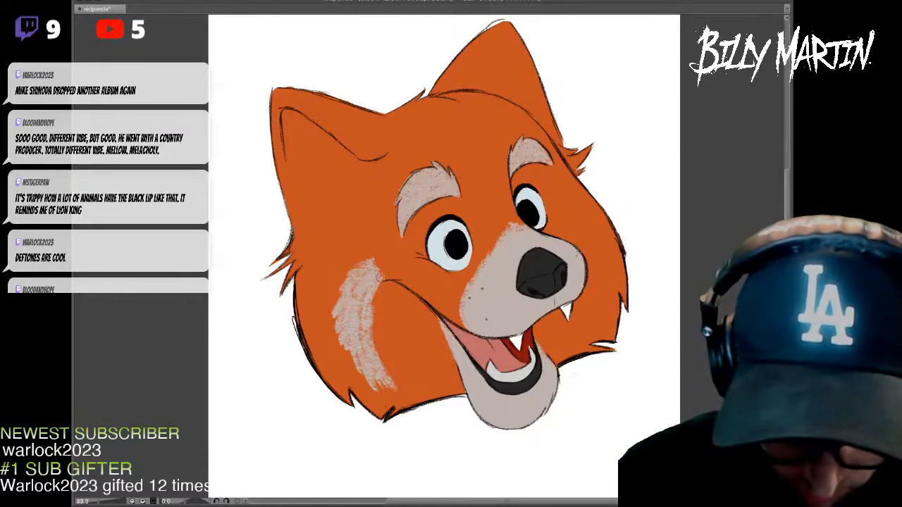
pyautogui.moveTo(365, 286)
pyautogui.mouseDown()
pyautogui.moveTo(349, 300)
pyautogui.moveTo(345, 328)
pyautogui.moveTo(373, 369)
pyautogui.mouseUp()
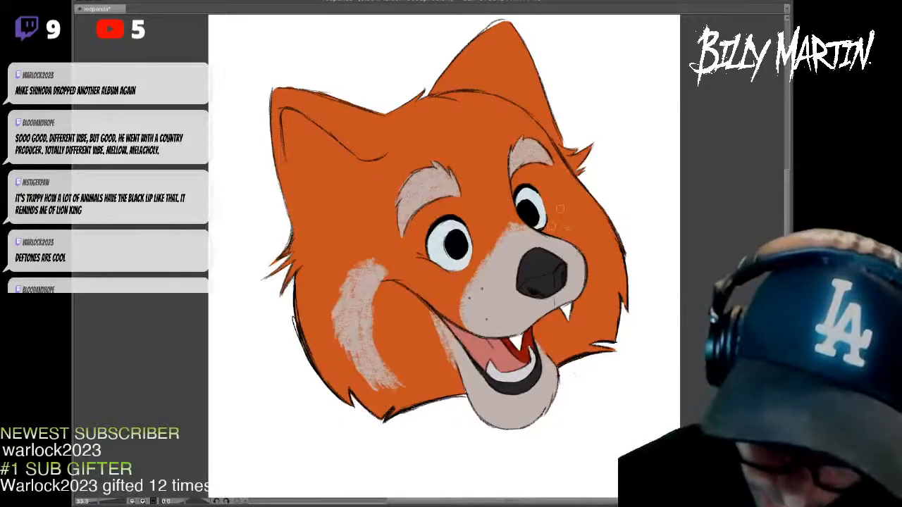
pyautogui.moveTo(584, 236)
pyautogui.mouseDown()
pyautogui.moveTo(565, 206)
pyautogui.moveTo(605, 234)
pyautogui.moveTo(573, 220)
pyautogui.moveTo(606, 253)
pyautogui.moveTo(605, 276)
pyautogui.mouseUp()
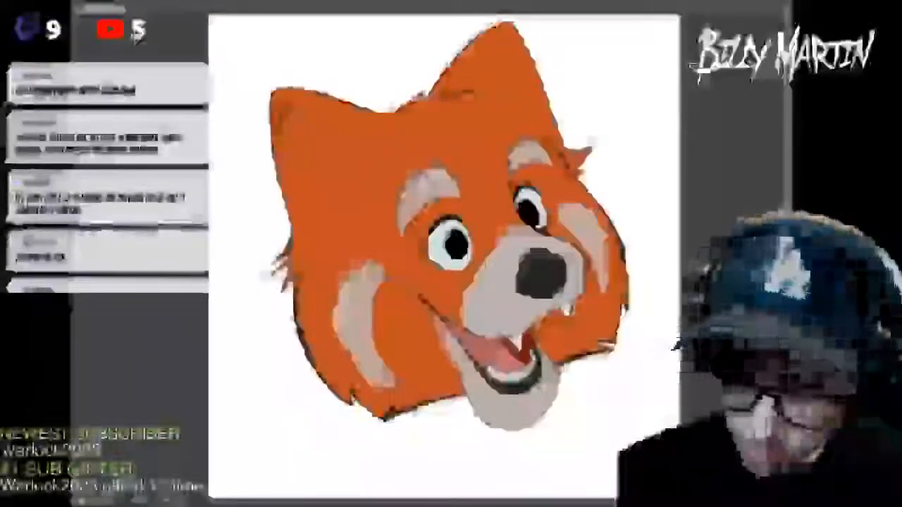
# - Paint the back of the far ear and the outer rim of the near ear light grey, keeping inside the head selection
pyautogui.press('s')
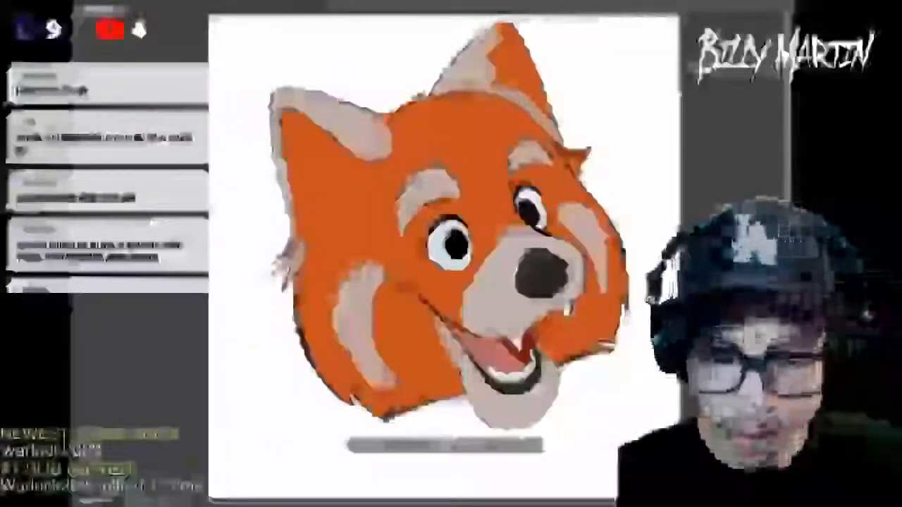
pyautogui.moveTo(501, 53)
pyautogui.mouseDown()
pyautogui.moveTo(527, 65)
pyautogui.moveTo(508, 29)
pyautogui.mouseUp()
pyautogui.moveTo(539, 57)
pyautogui.mouseDown()
pyautogui.moveTo(537, 88)
pyautogui.moveTo(557, 125)
pyautogui.mouseUp()
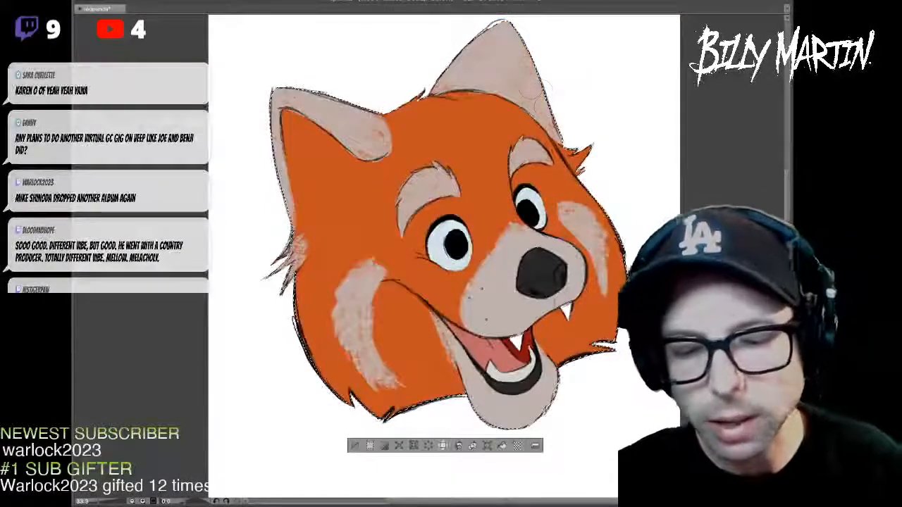
pyautogui.moveTo(478, 53)
pyautogui.mouseDown()
pyautogui.moveTo(463, 79)
pyautogui.moveTo(434, 80)
pyautogui.mouseUp()
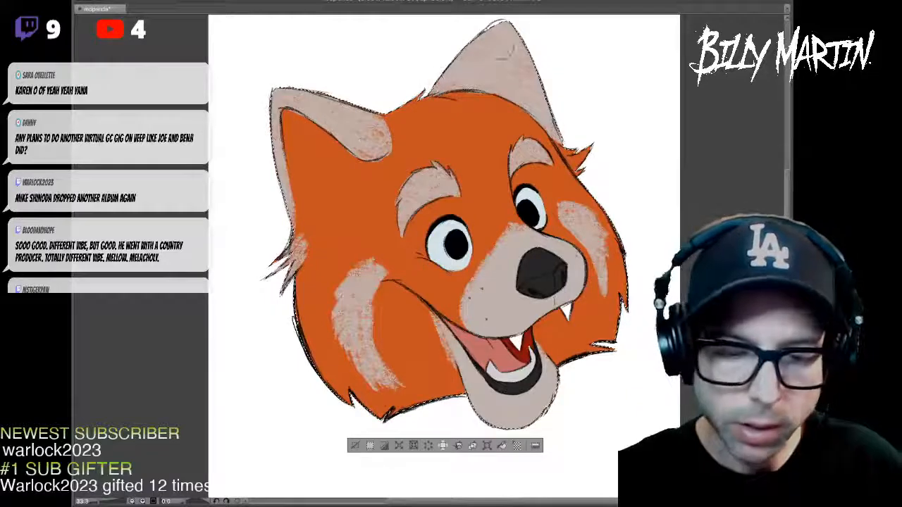
pyautogui.moveTo(316, 90); pyautogui.dragTo(378, 140)
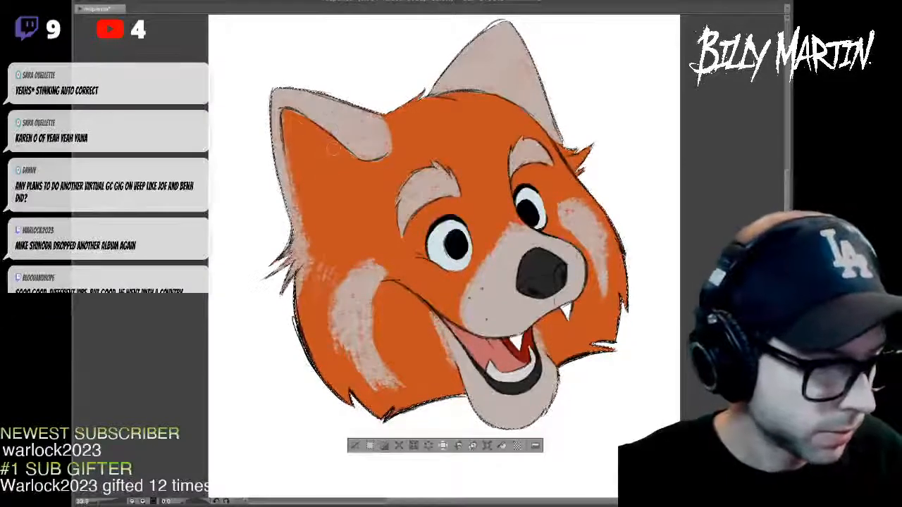
# - Paint the near ear's interior dark brown, feather its edges with light grey and orange fur strokes, and clear the selection
pyautogui.moveTo(288, 118)
pyautogui.mouseDown()
pyautogui.moveTo(308, 194)
pyautogui.moveTo(315, 151)
pyautogui.moveTo(337, 152)
pyautogui.moveTo(318, 185)
pyautogui.mouseUp()
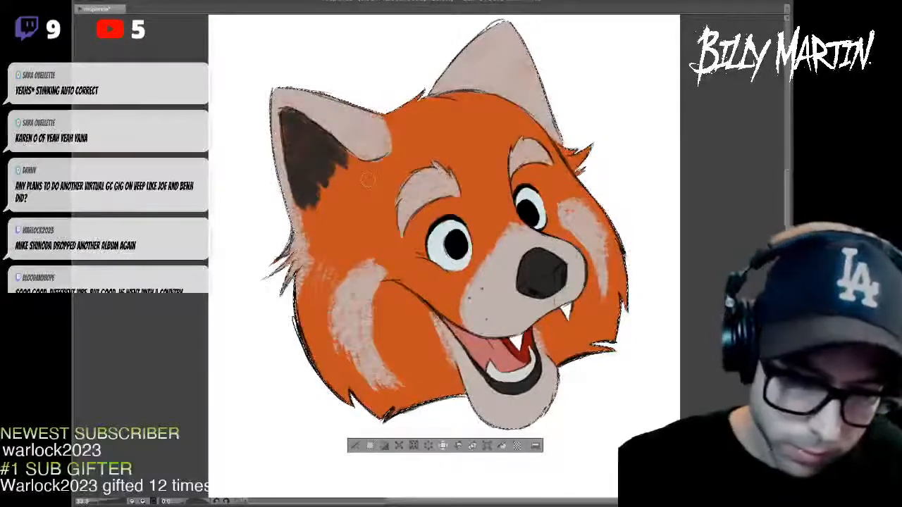
pyautogui.moveTo(348, 143)
pyautogui.mouseDown()
pyautogui.moveTo(322, 165)
pyautogui.moveTo(322, 194)
pyautogui.mouseUp()
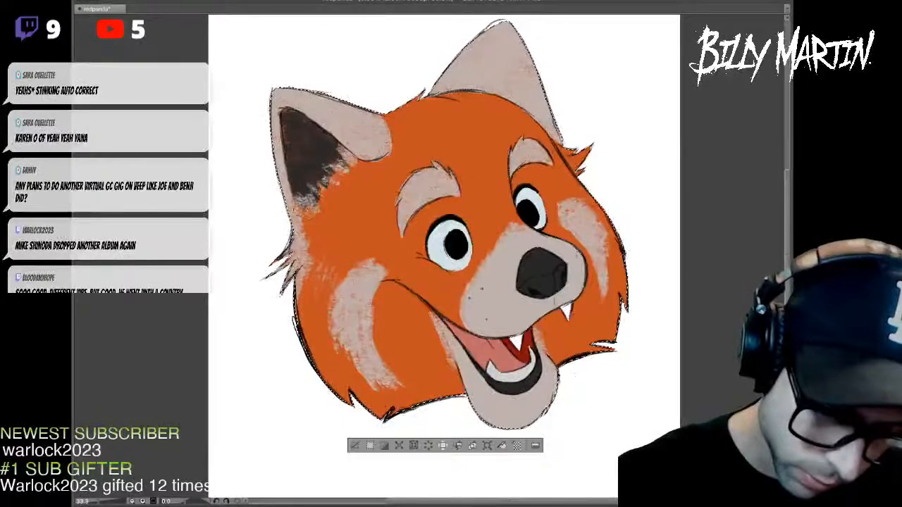
pyautogui.moveTo(338, 144); pyautogui.dragTo(302, 110)
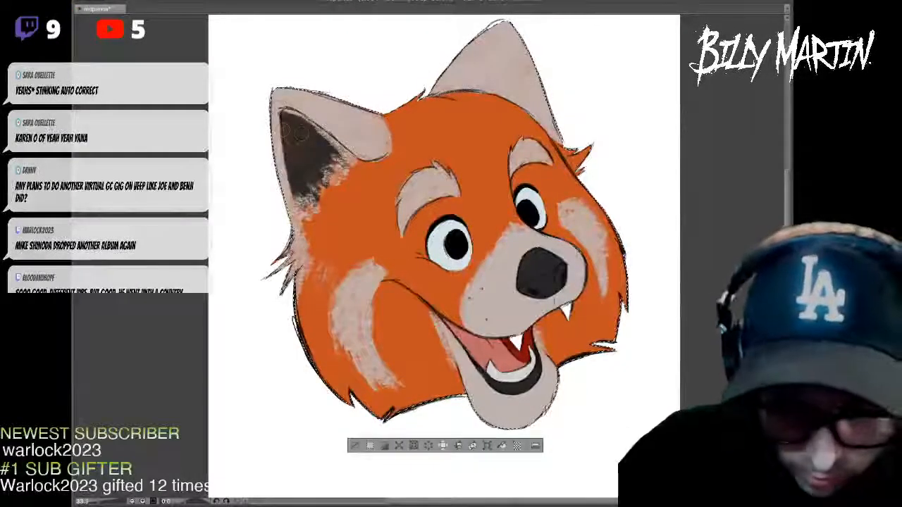
pyautogui.moveTo(305, 199)
pyautogui.mouseDown()
pyautogui.moveTo(324, 195)
pyautogui.moveTo(319, 215)
pyautogui.mouseUp()
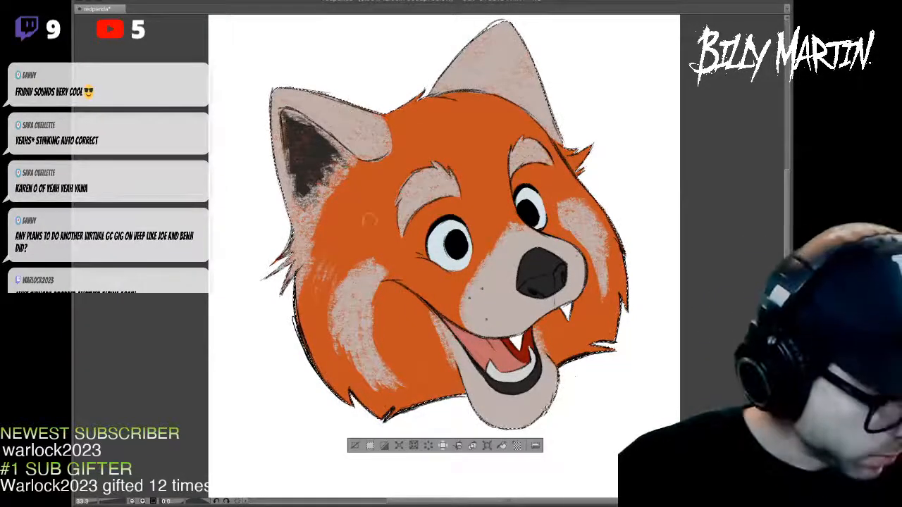
pyautogui.moveTo(346, 161)
pyautogui.mouseDown()
pyautogui.moveTo(302, 117)
pyautogui.moveTo(339, 169)
pyautogui.mouseUp()
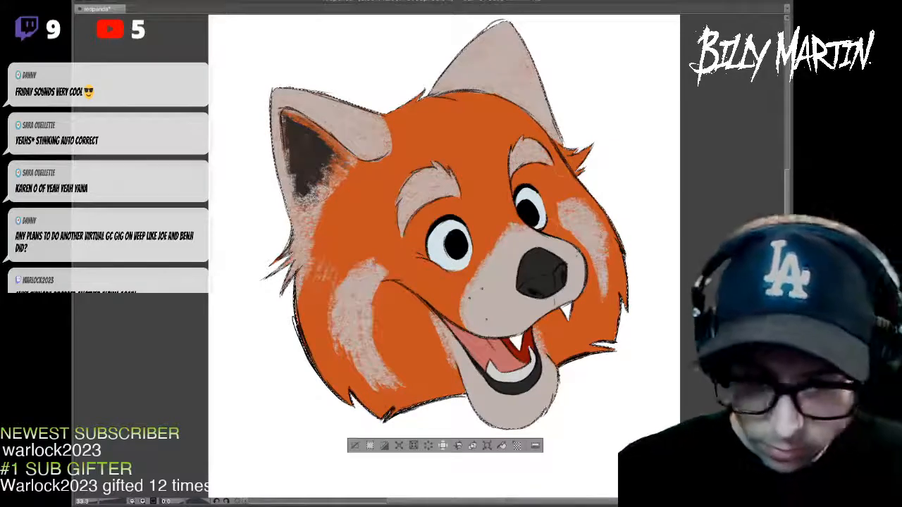
pyautogui.moveTo(646, 205)
pyautogui.mouseDown()
pyautogui.moveTo(616, 140)
pyautogui.moveTo(603, 196)
pyautogui.mouseUp()
pyautogui.hotkey('ctrl', 'd')
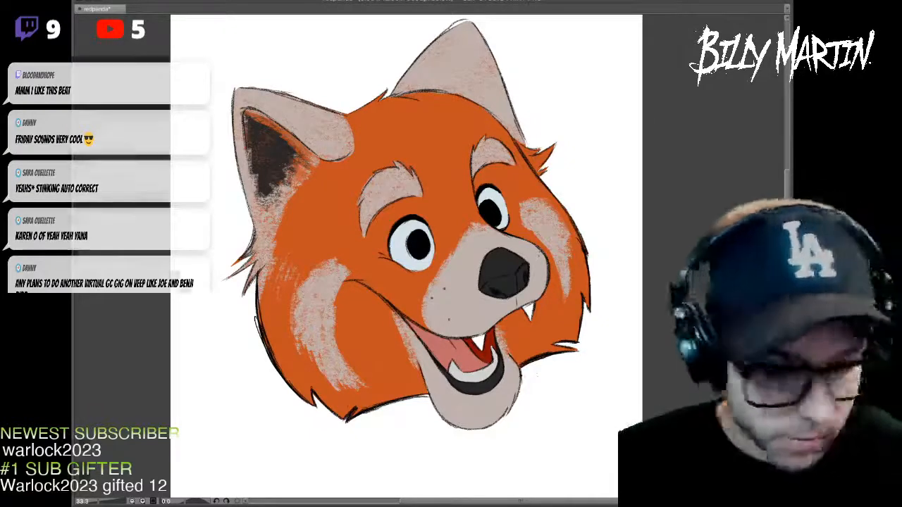
# - Add small white highlights to both pupils and the nose, and a broken white shine line along the dark lower lip
pyautogui.scroll(2, 538, 171)
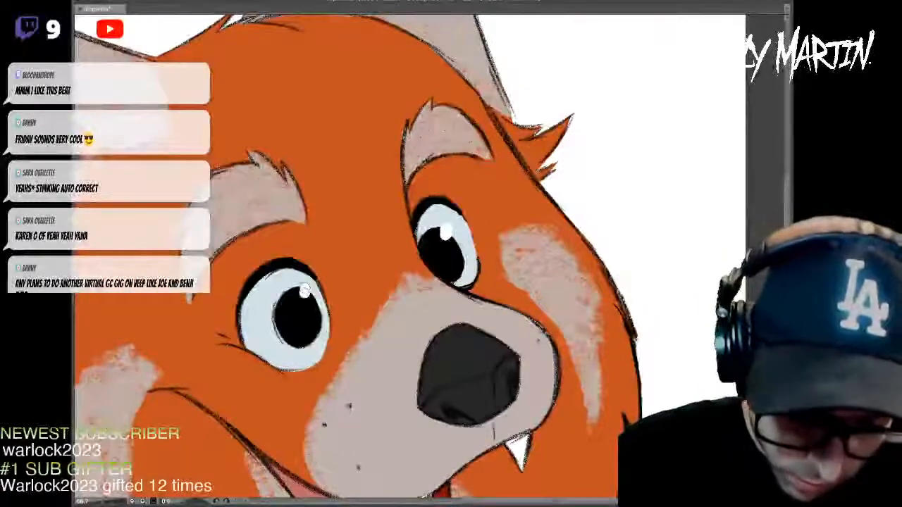
pyautogui.moveTo(468, 381); pyautogui.dragTo(428, 225)
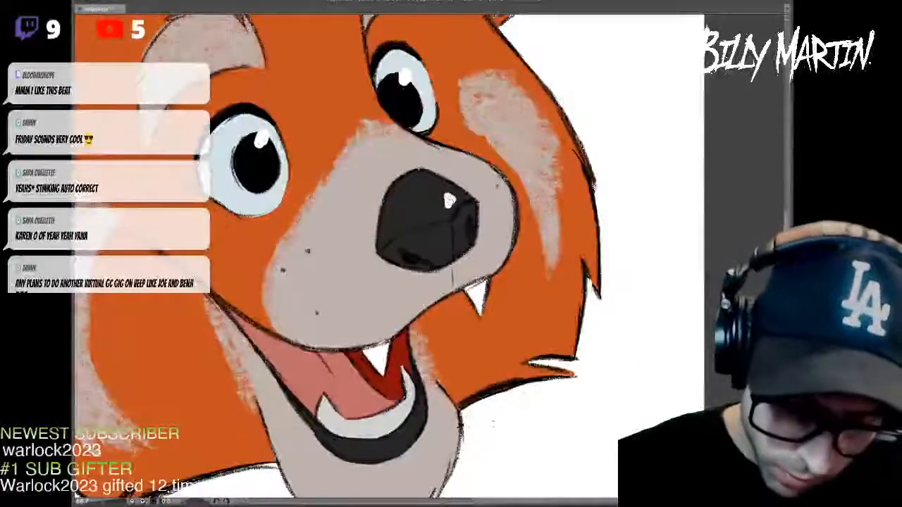
pyautogui.moveTo(420, 409)
pyautogui.mouseDown()
pyautogui.moveTo(408, 437)
pyautogui.moveTo(365, 451)
pyautogui.mouseUp()
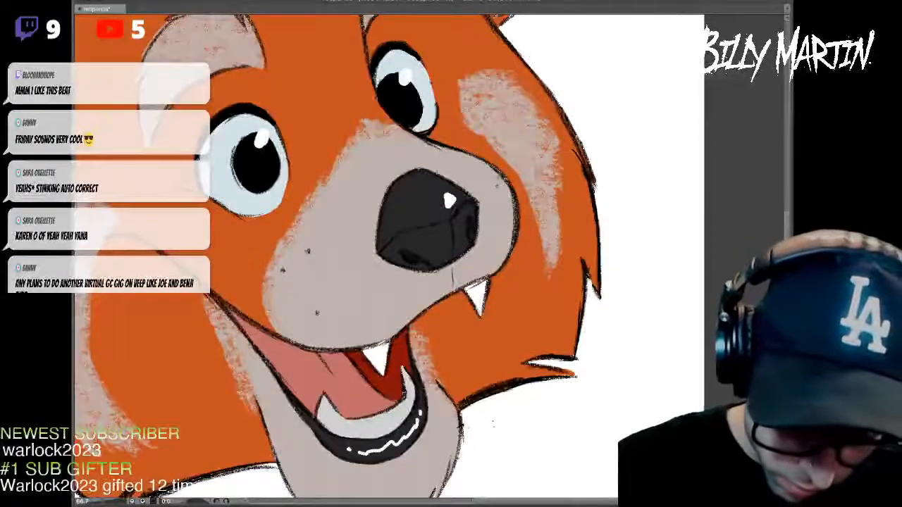
pyautogui.moveTo(494, 424); pyautogui.dragTo(534, 498)
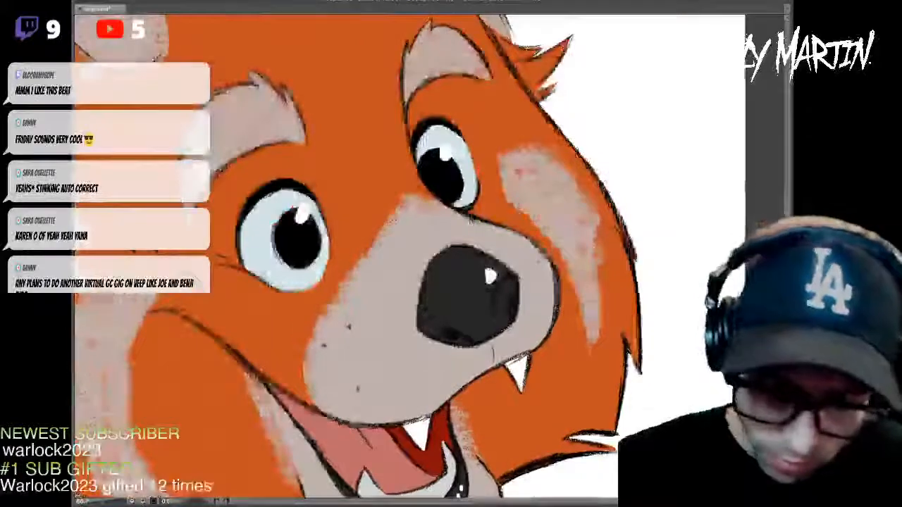
pyautogui.hotkey('ctrl', '-')
pyautogui.hotkey('ctrl', '-')
pyautogui.moveTo(493, 317); pyautogui.dragTo(432, 274)
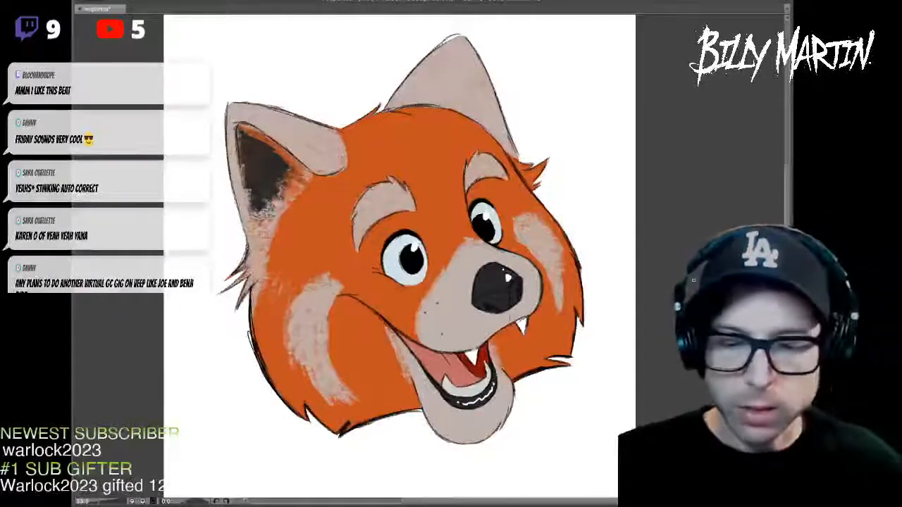
pyautogui.moveTo(695, 281); pyautogui.dragTo(679, 246)
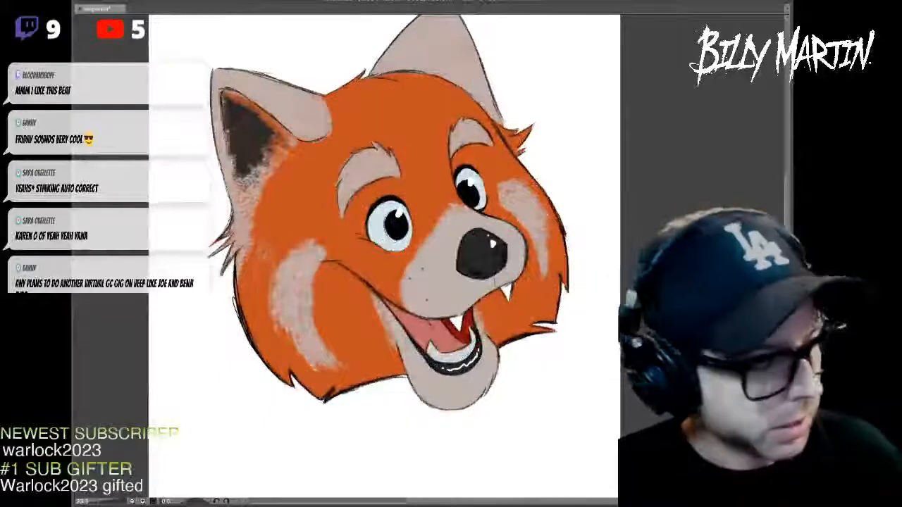
pyautogui.scroll(-1, 619, 286)
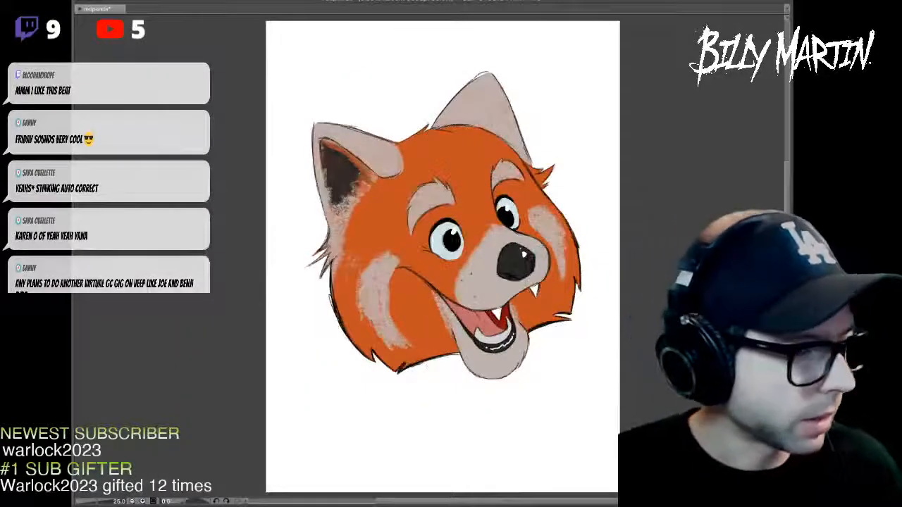